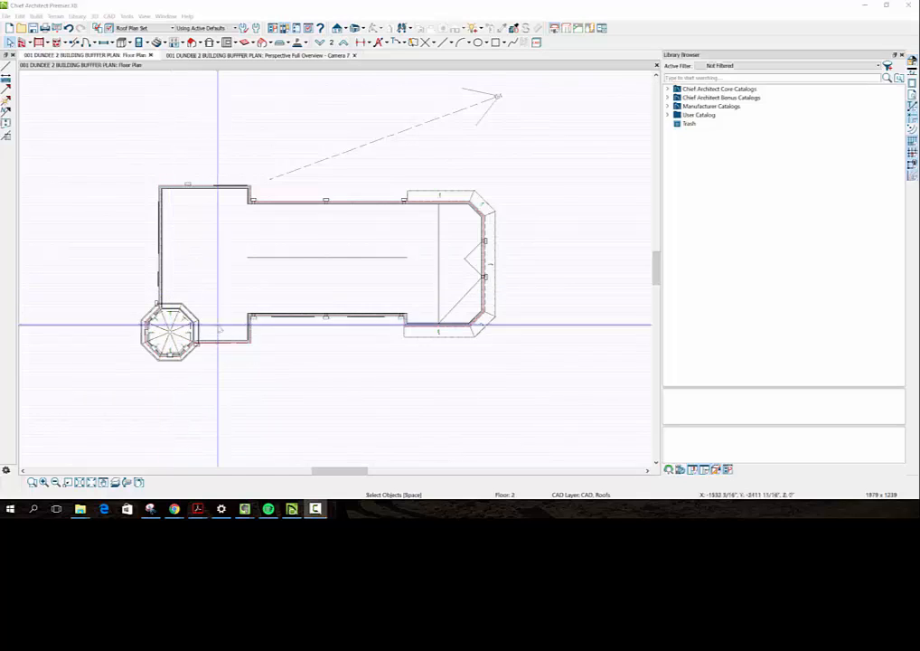
Remove the gutters from all eight roof planes of the octagonal turret
scroll(177, 369, "up", 5)
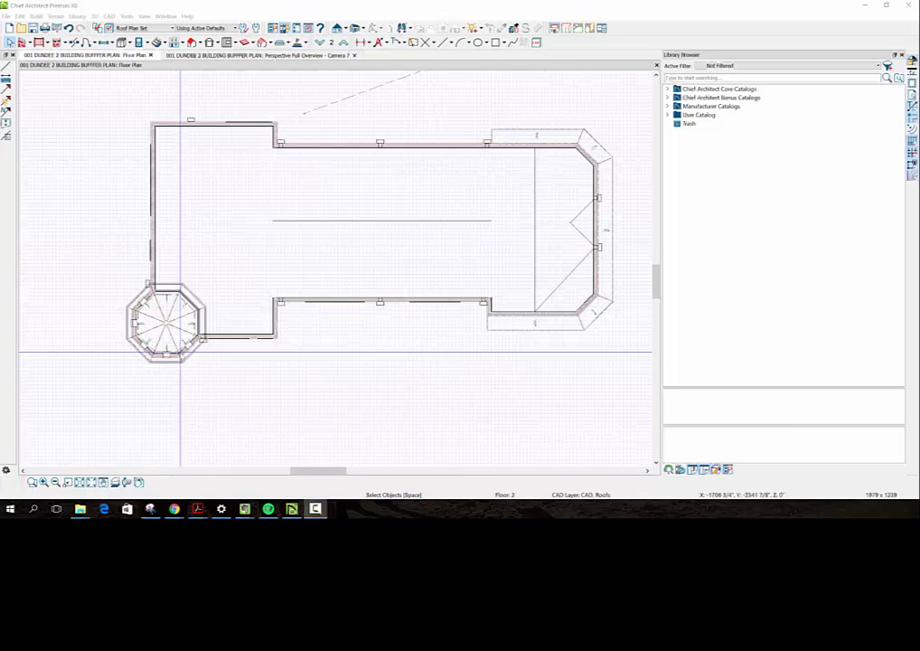
scroll(179, 352, "up", 2)
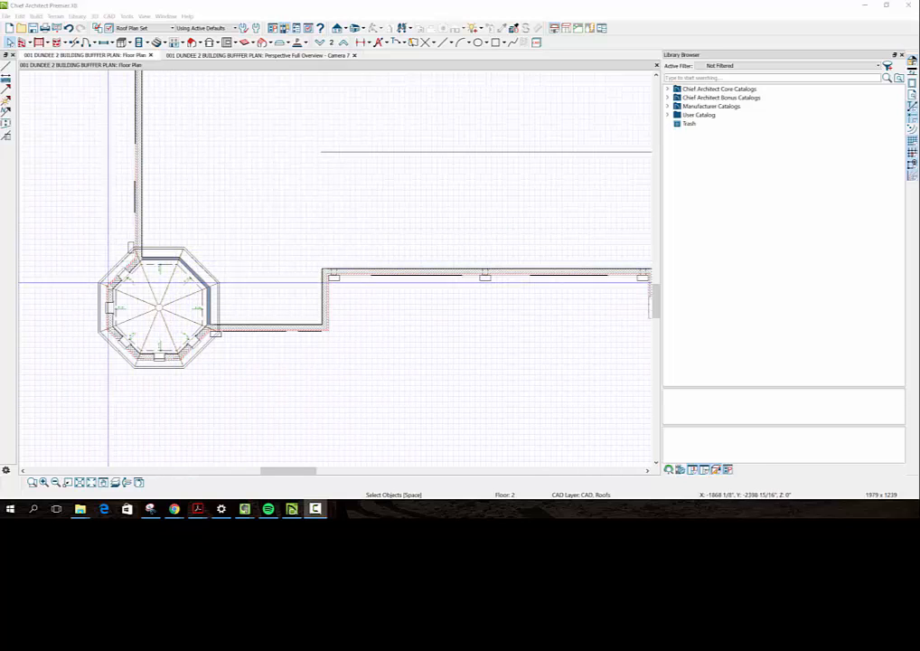
left_click(165, 250)
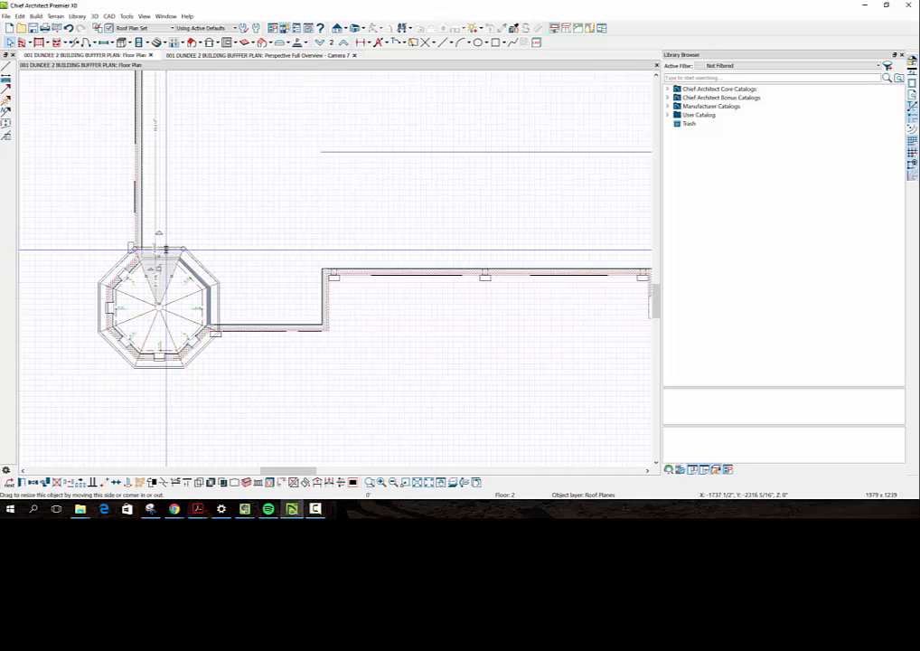
left_click(199, 263)
left_click(218, 303, "shift")
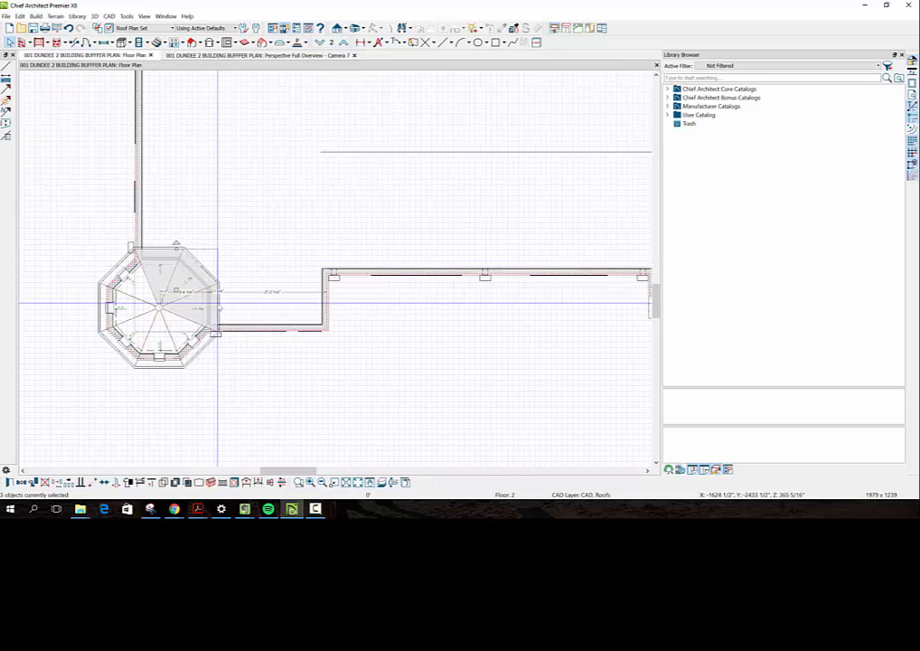
left_click(204, 348, "shift")
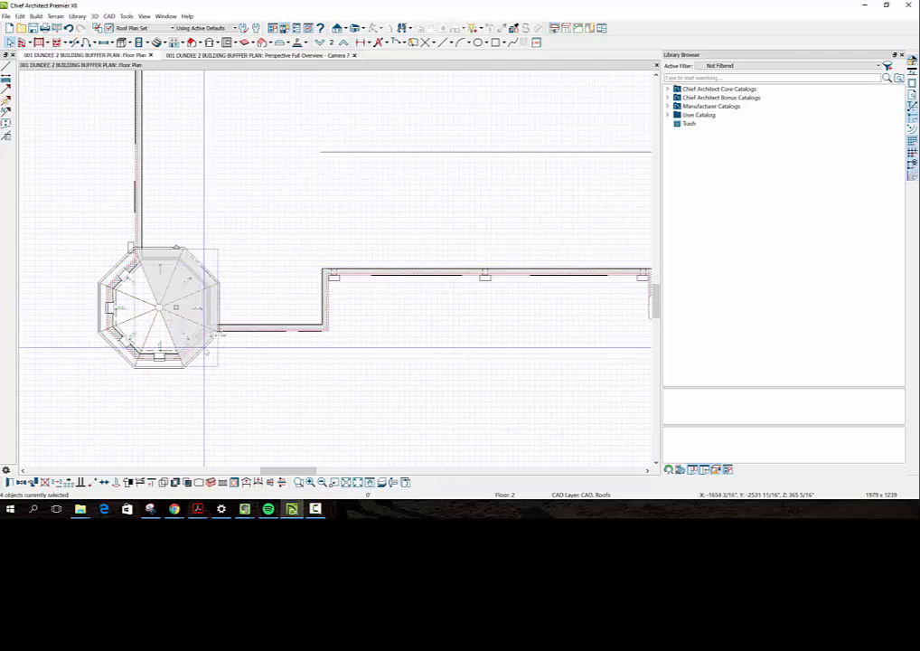
left_click(176, 366, "shift")
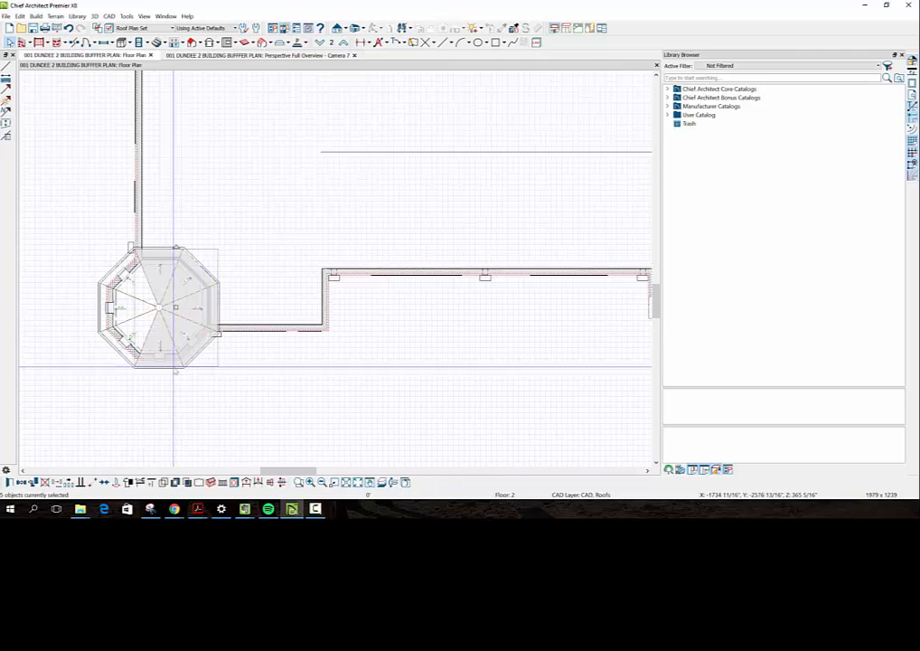
left_click(116, 351, "shift")
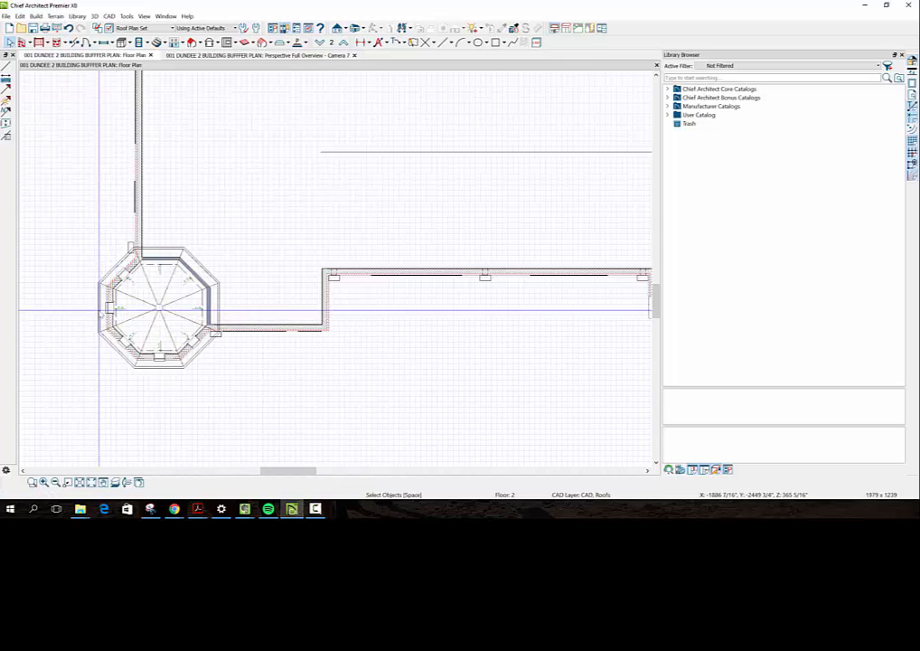
left_click(101, 280, "shift")
left_click(120, 305, "shift")
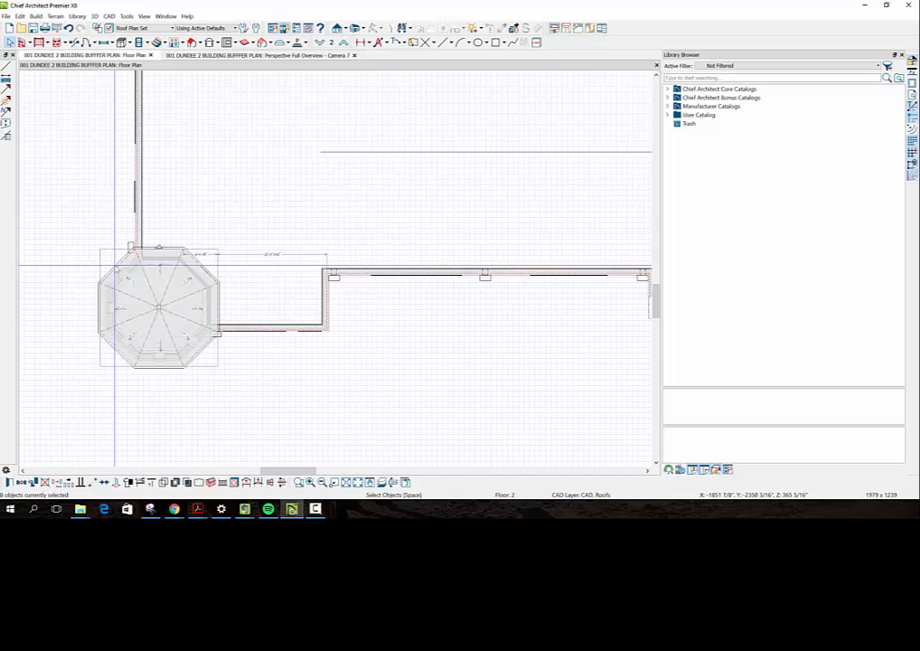
left_click(9, 483)
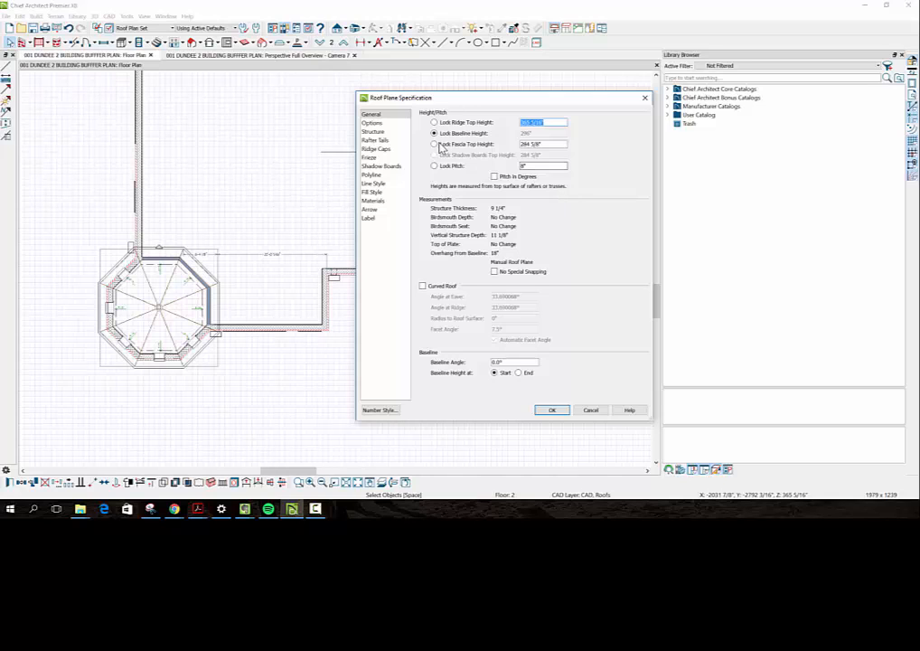
left_click(373, 123)
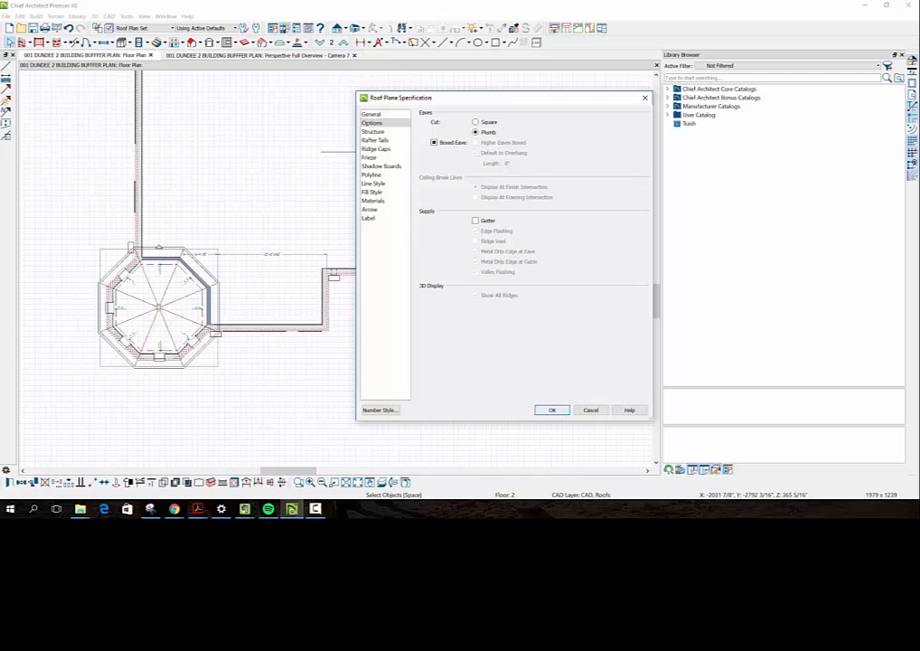
left_click(552, 411)
left_click(243, 342)
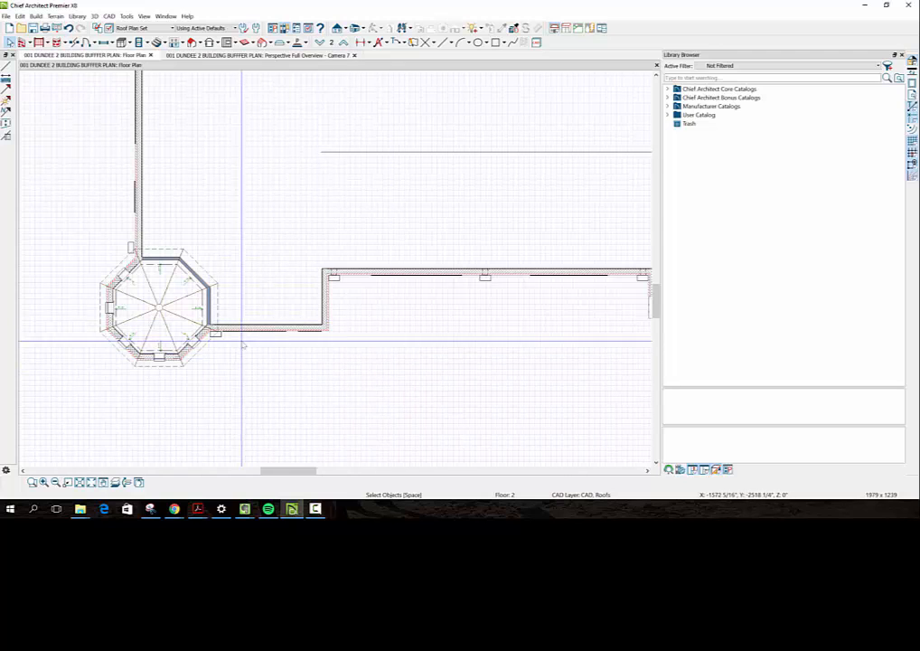
Move the small rectangular polyline solid outside the long wall, just above the turret junction, 4 inches horizontally towards the wall
scroll(242, 339, "up", 2)
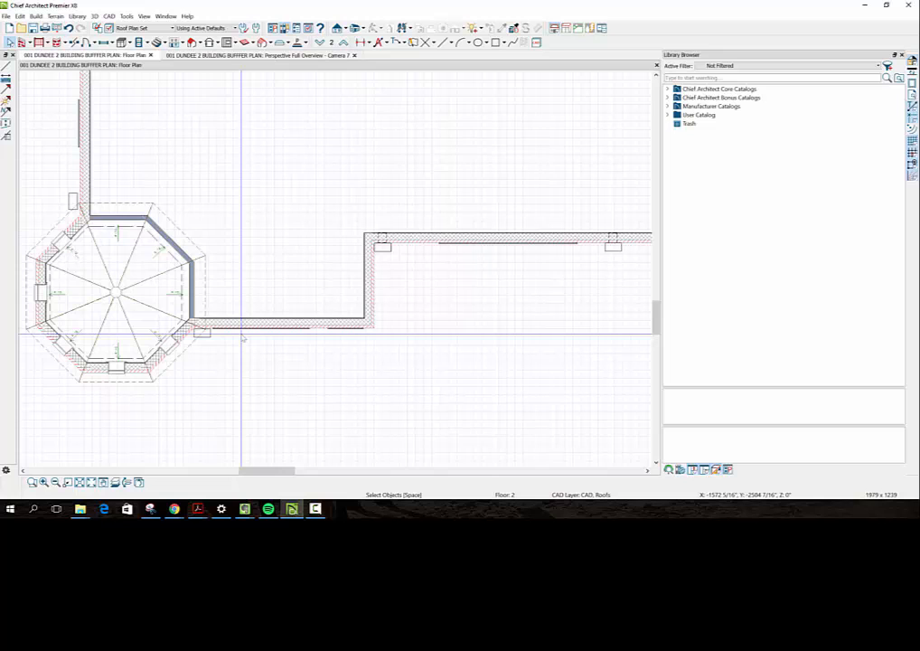
scroll(243, 337, "down", 1)
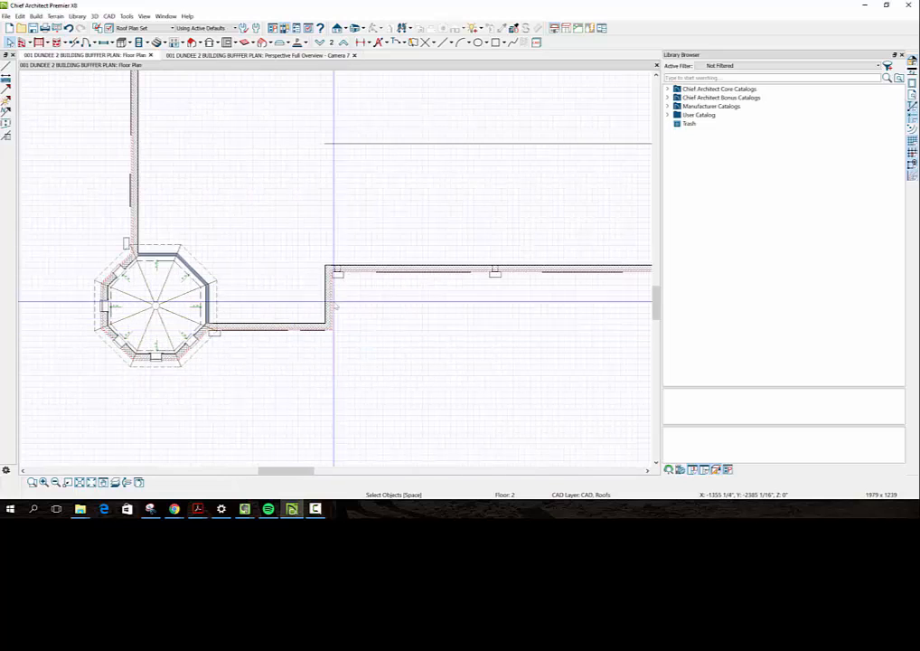
scroll(432, 298, "down", 1)
scroll(206, 254, "up", 3)
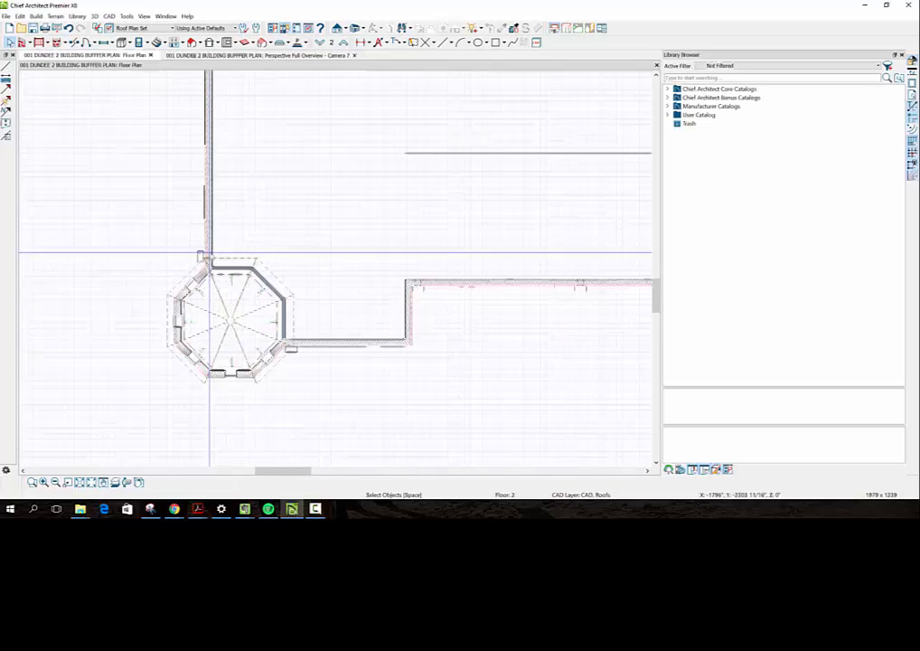
scroll(210, 257, "up", 2)
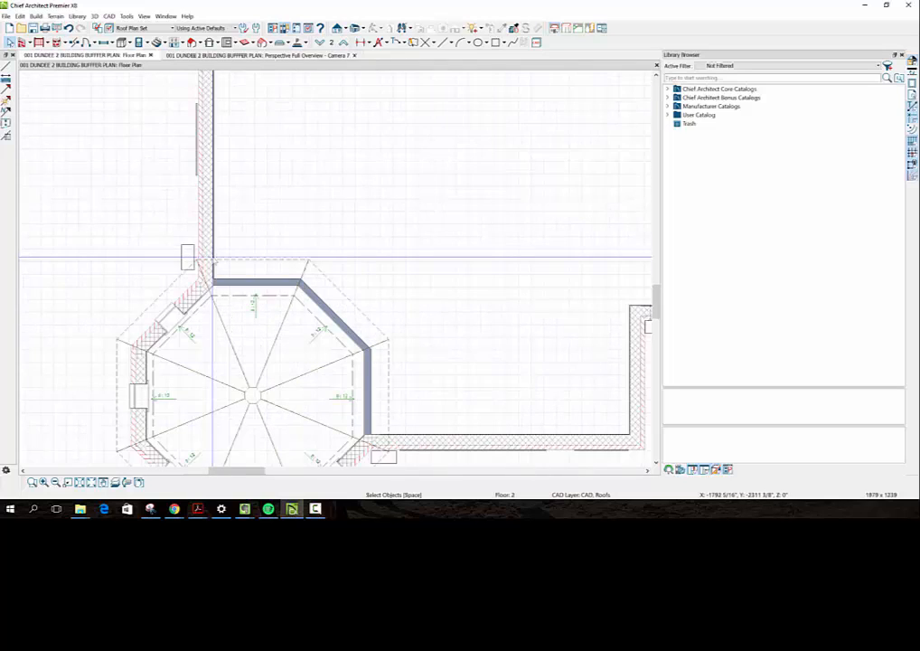
scroll(211, 257, "down", 1)
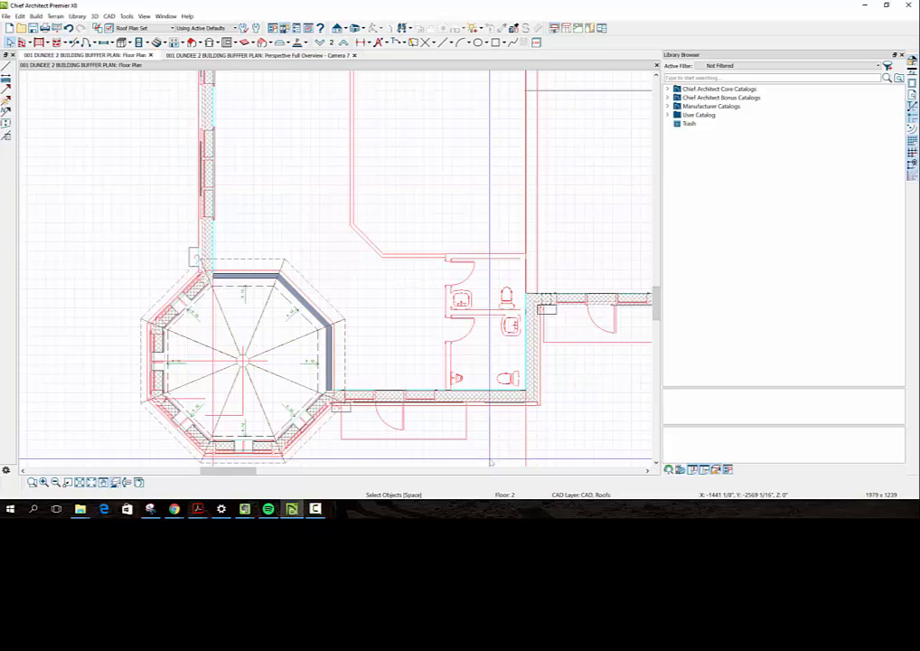
scroll(494, 423, "down", 1)
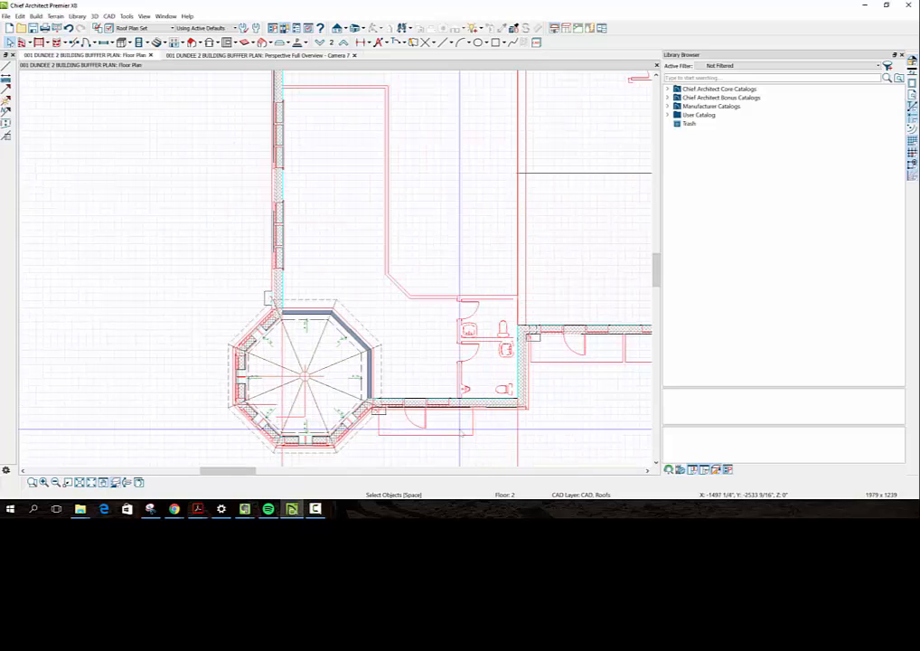
scroll(354, 405, "up", 1)
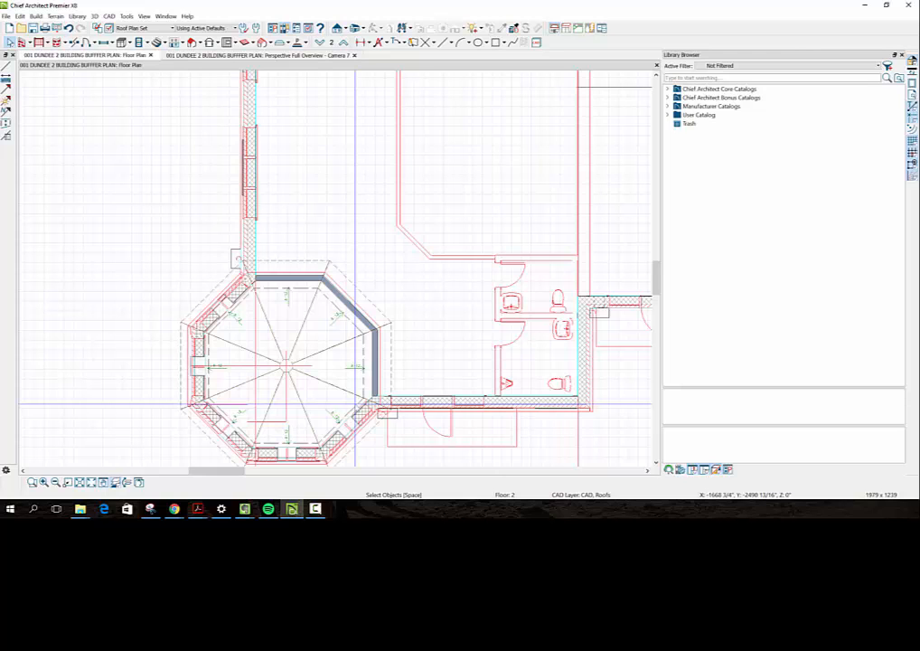
scroll(317, 342, "up", 3)
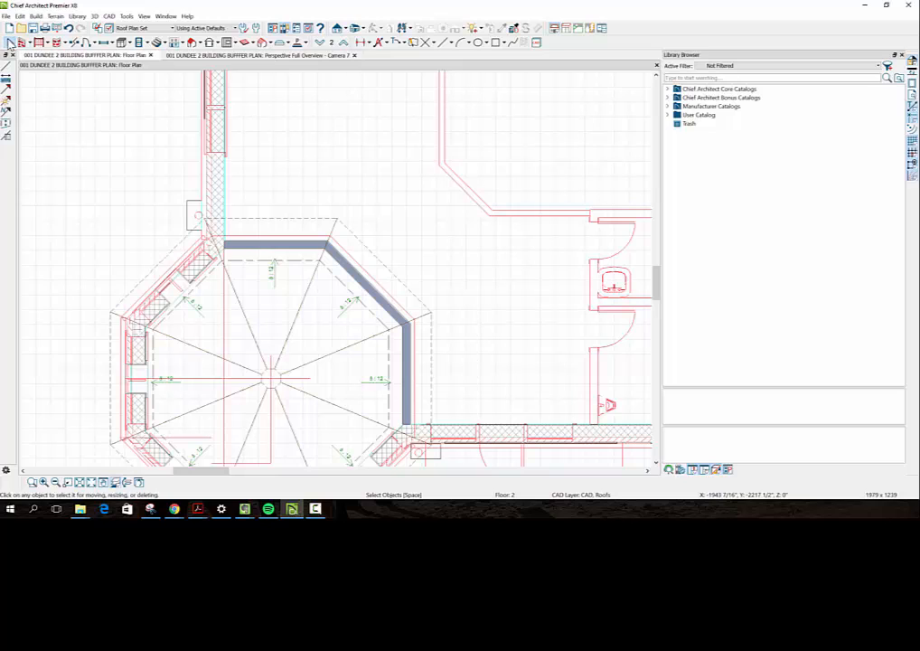
left_click(9, 42)
left_click(190, 214)
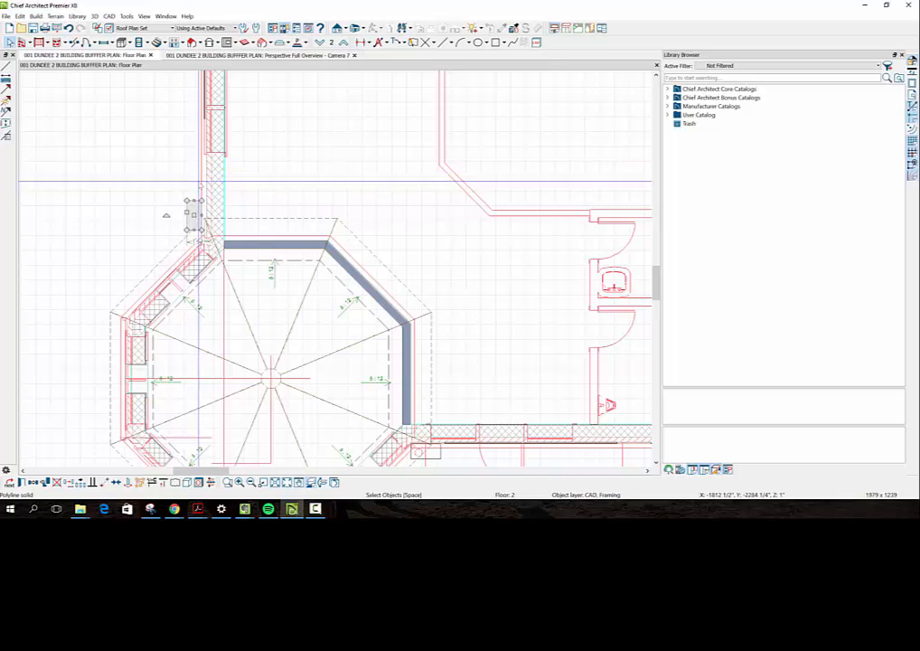
left_click_drag(193, 214, 200, 214)
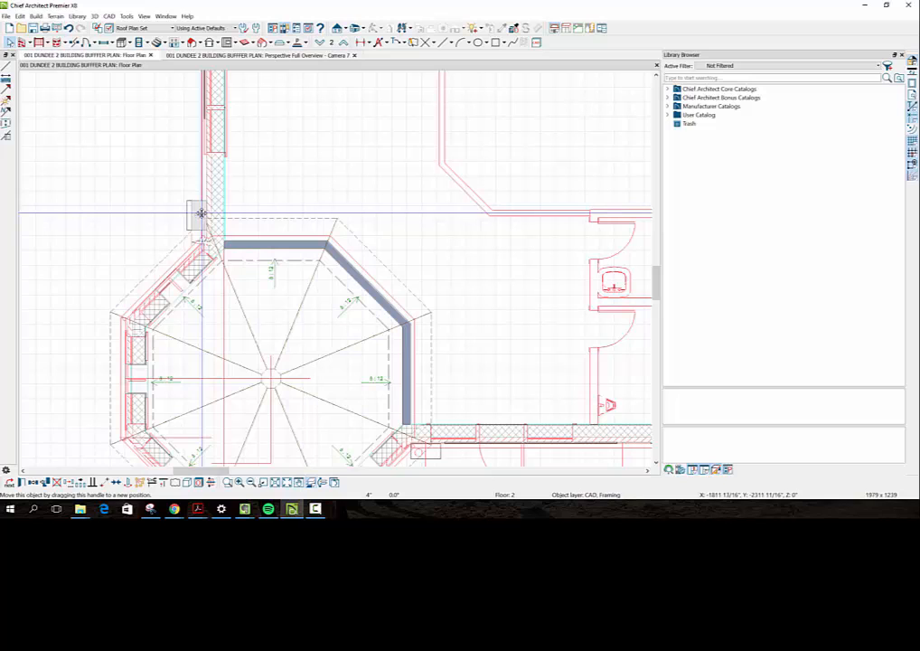
left_click_drag(202, 213, 203, 214)
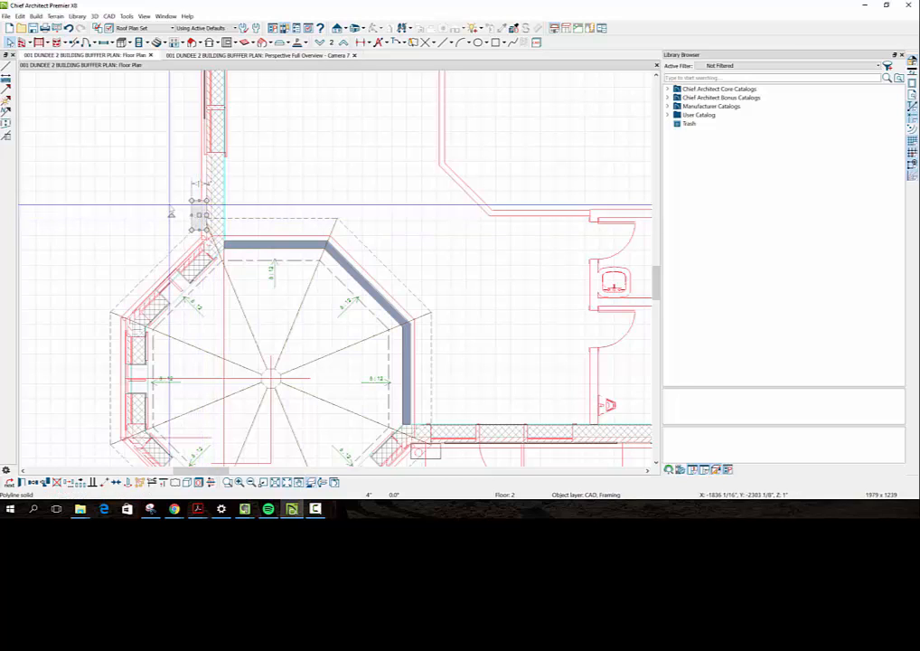
left_click(161, 198)
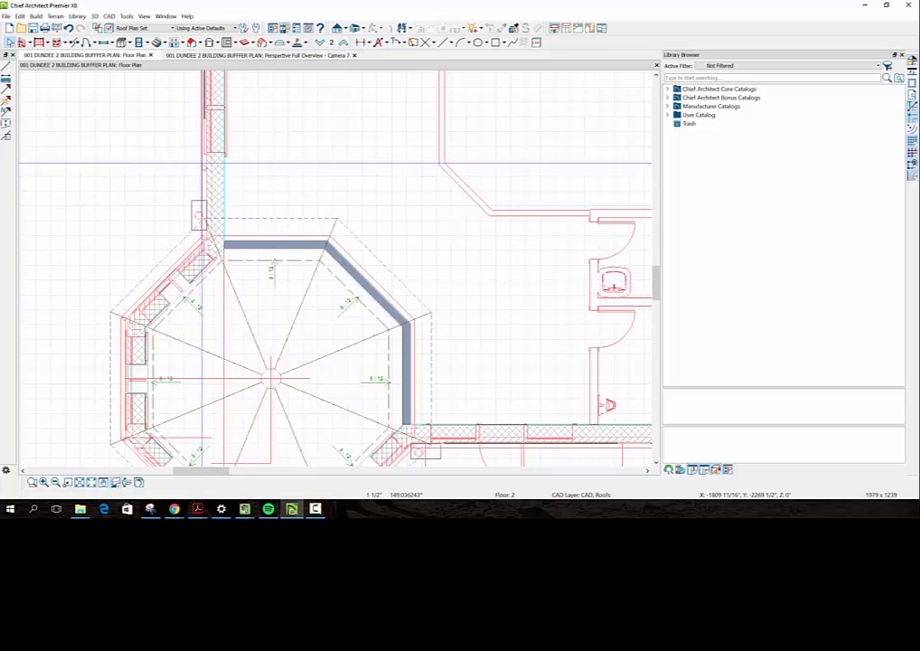
Examine the turret's wall junctions and the corners of the adjoining wing against the reference floor on the plan
scroll(206, 163, "down", 3)
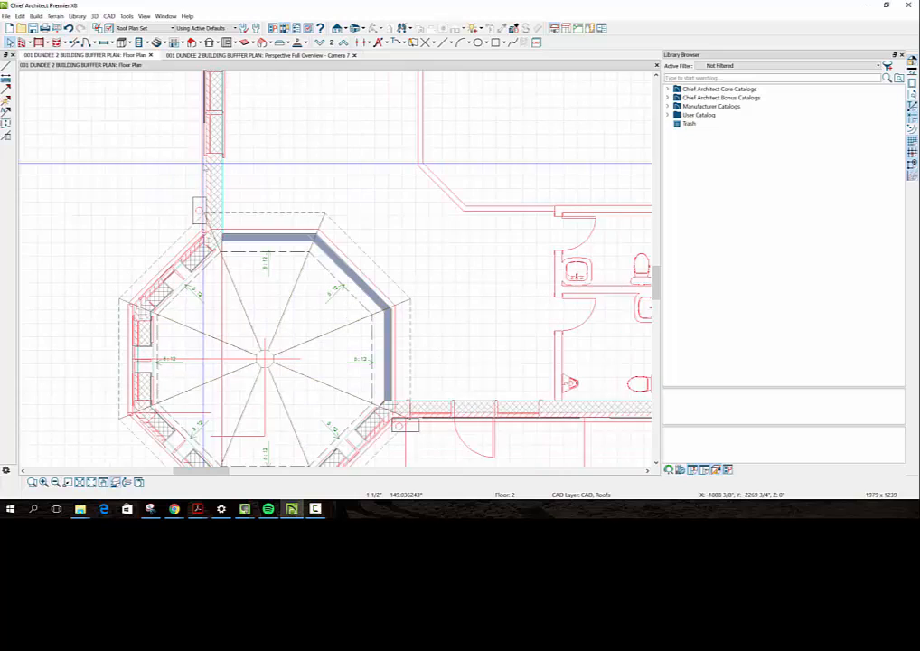
scroll(209, 164, "down", 5)
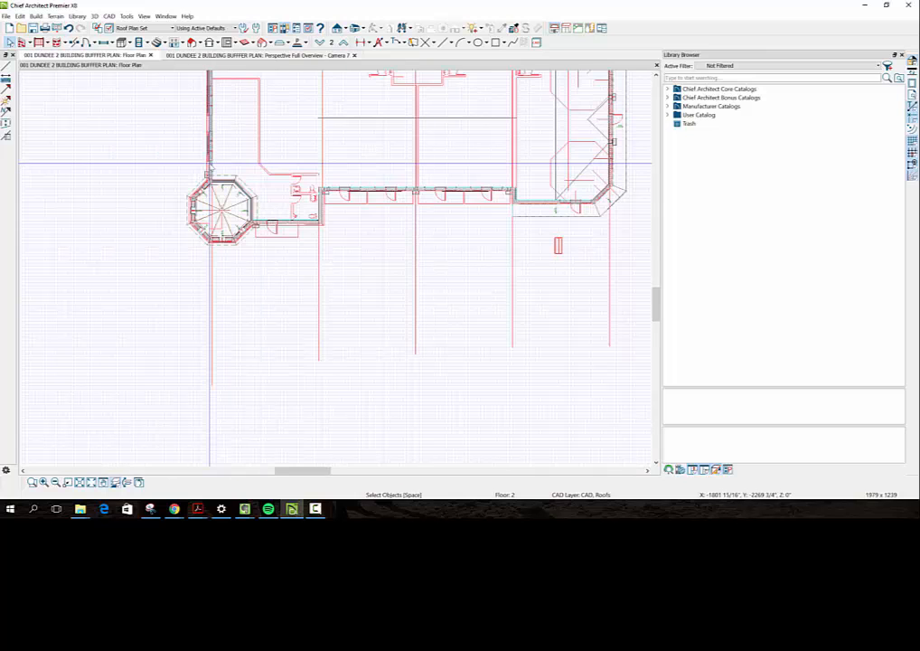
scroll(210, 163, "up", 2)
scroll(209, 163, "up", 5)
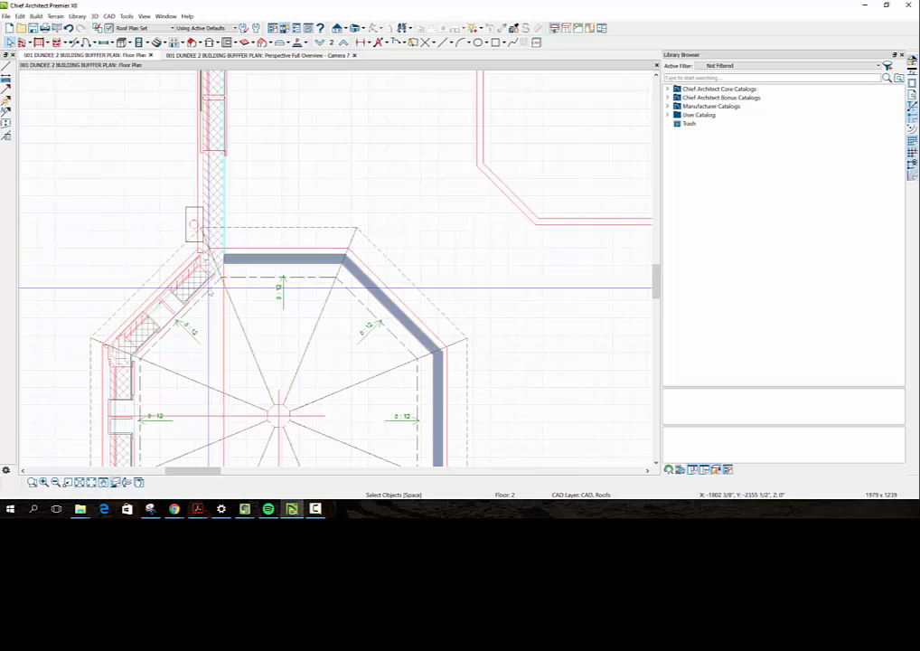
scroll(210, 289, "down", 5)
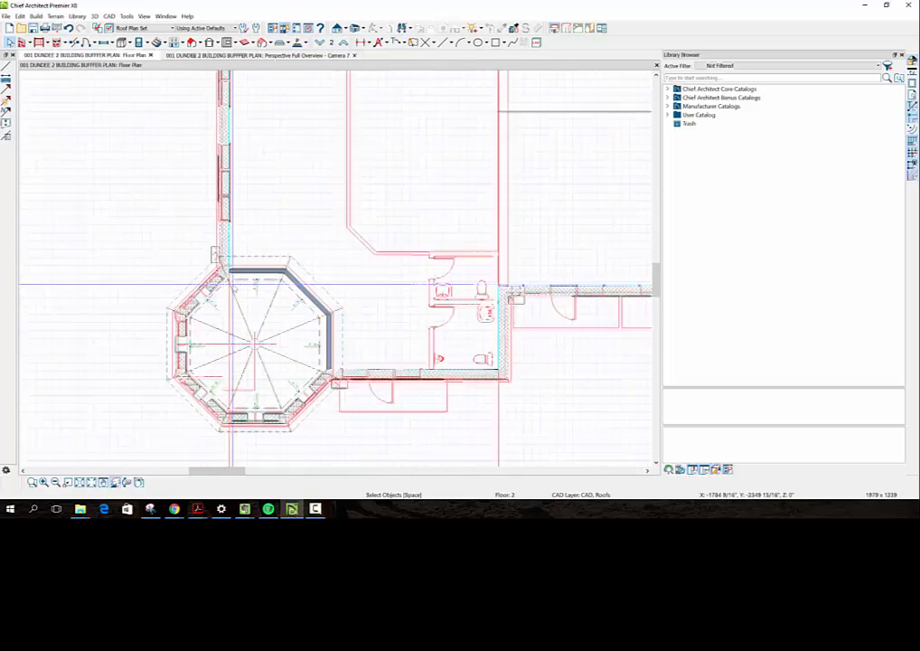
scroll(231, 283, "down", 1)
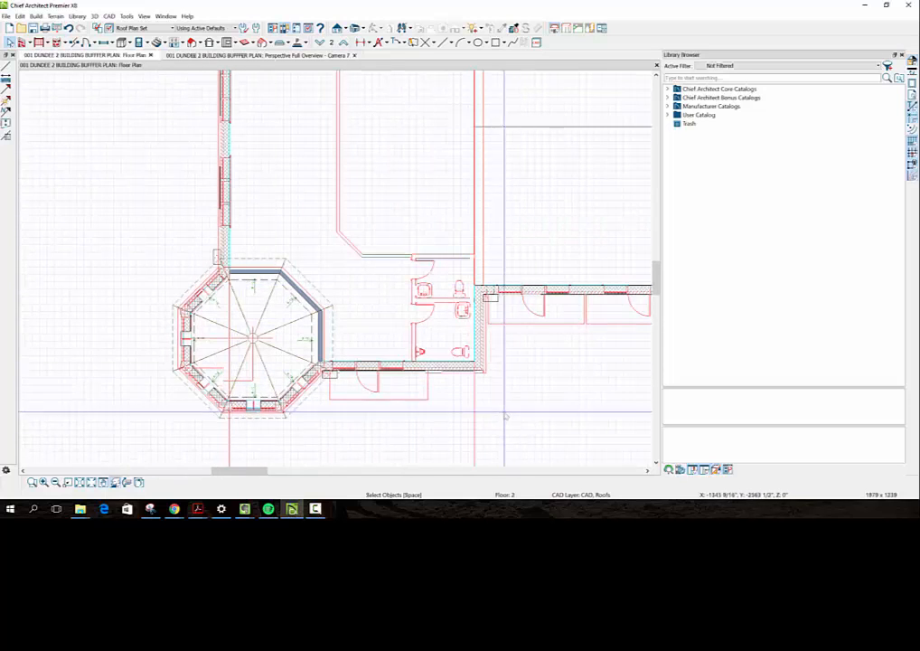
scroll(506, 416, "down", 2)
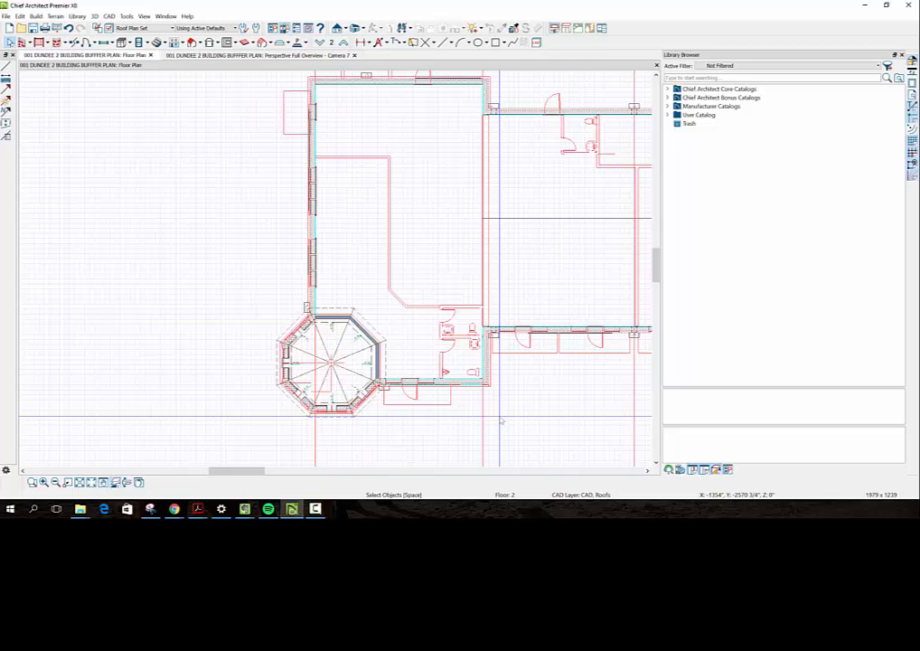
scroll(499, 410, "down", 2)
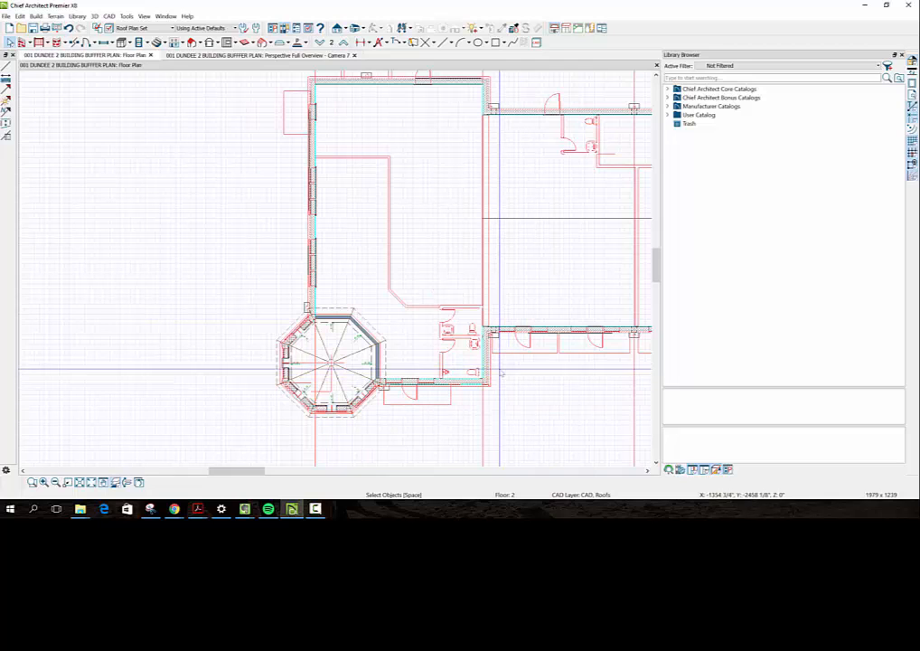
scroll(493, 382, "up", 1)
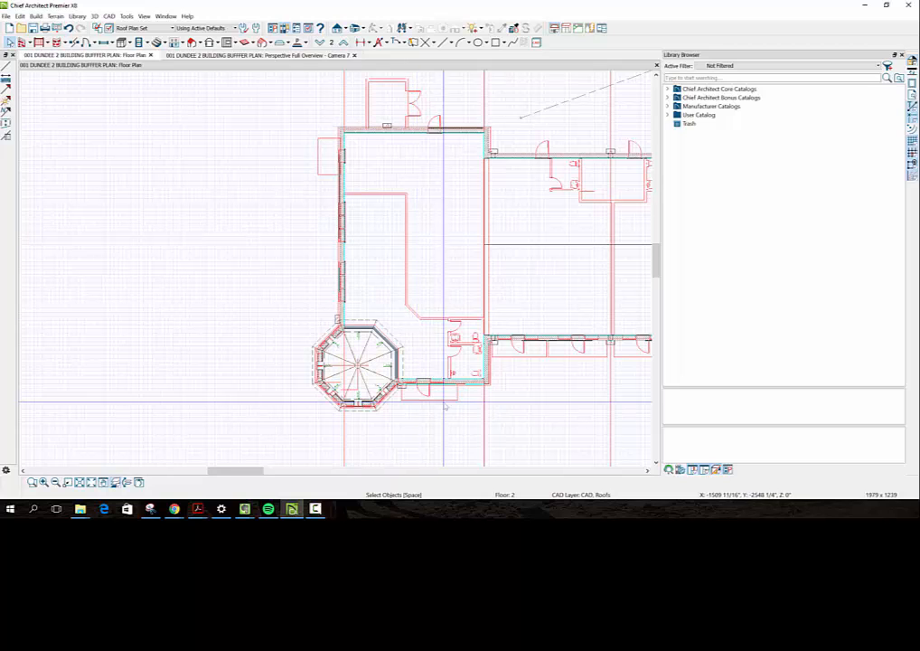
scroll(441, 359, "down", 2)
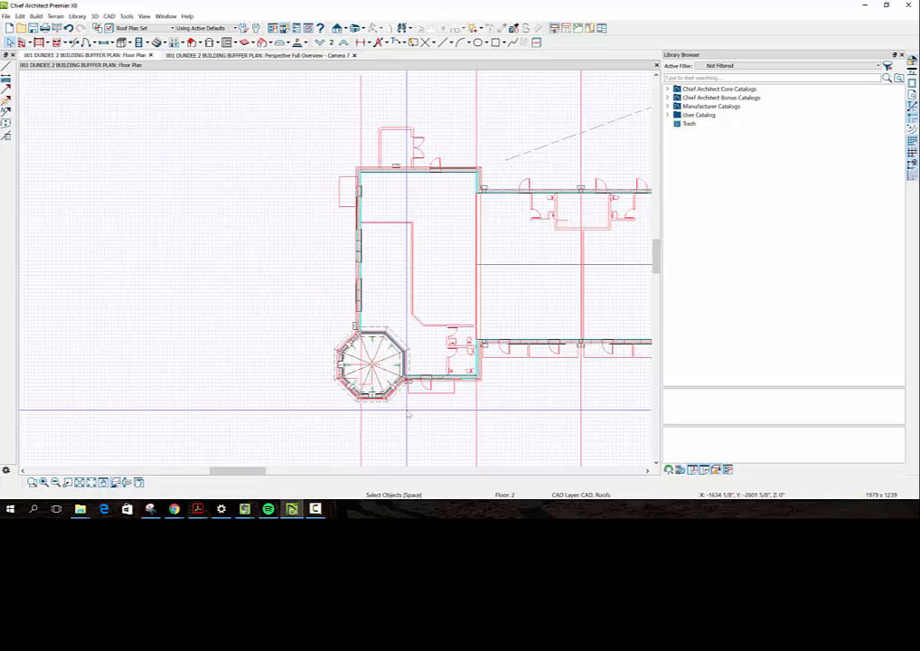
scroll(483, 179, "up", 3)
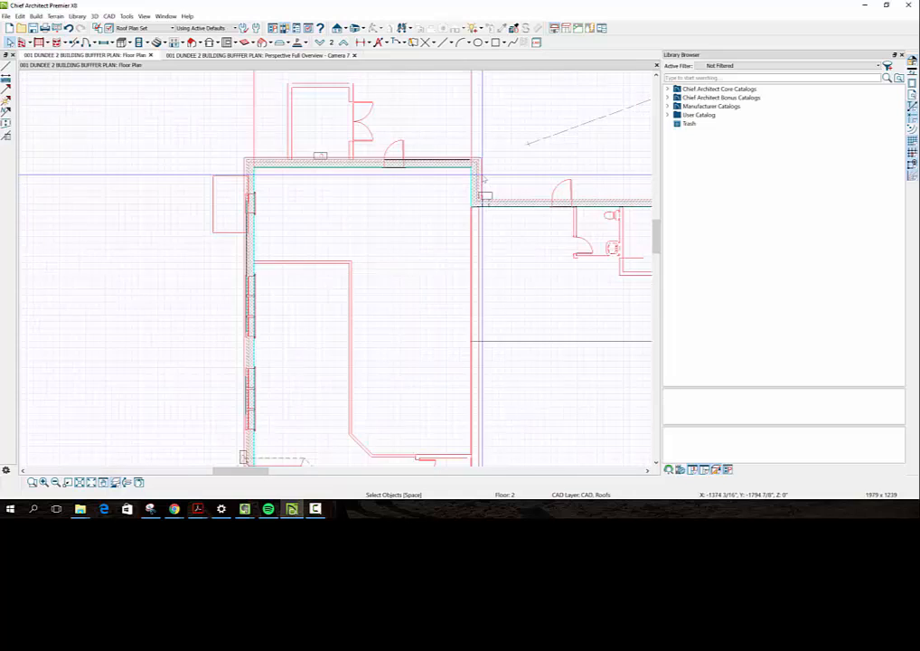
scroll(489, 208, "up", 1)
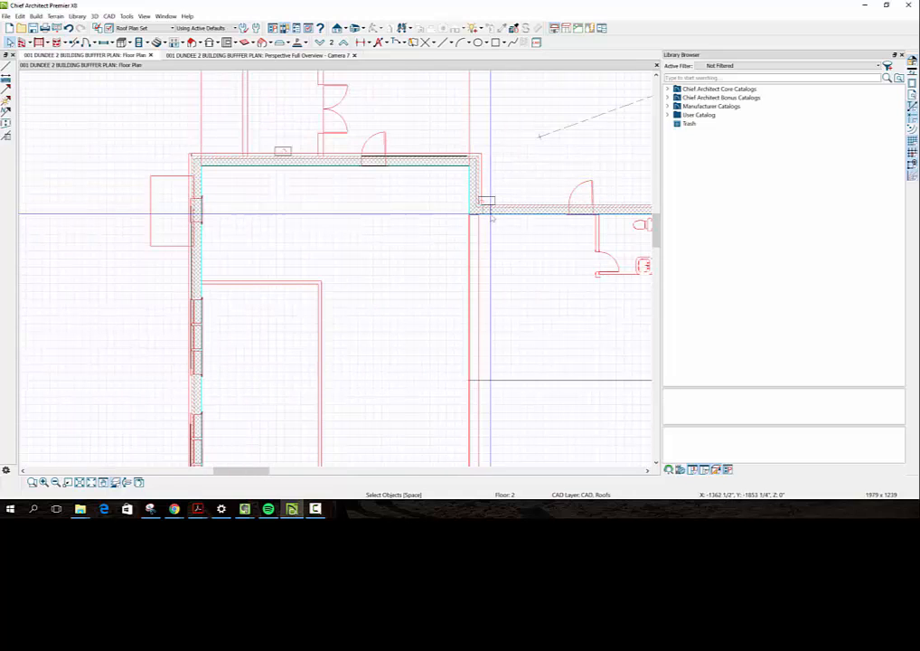
scroll(491, 217, "down", 4)
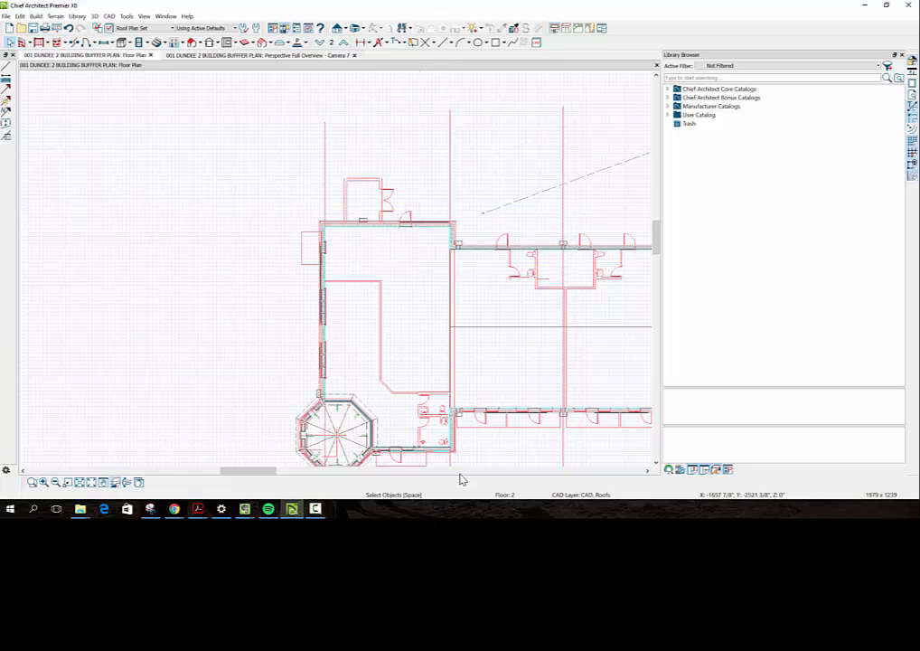
Examine the floor 2 plan along the whole building, from the turret wing through the middle section to the angled far end
scroll(416, 443, "up", 1)
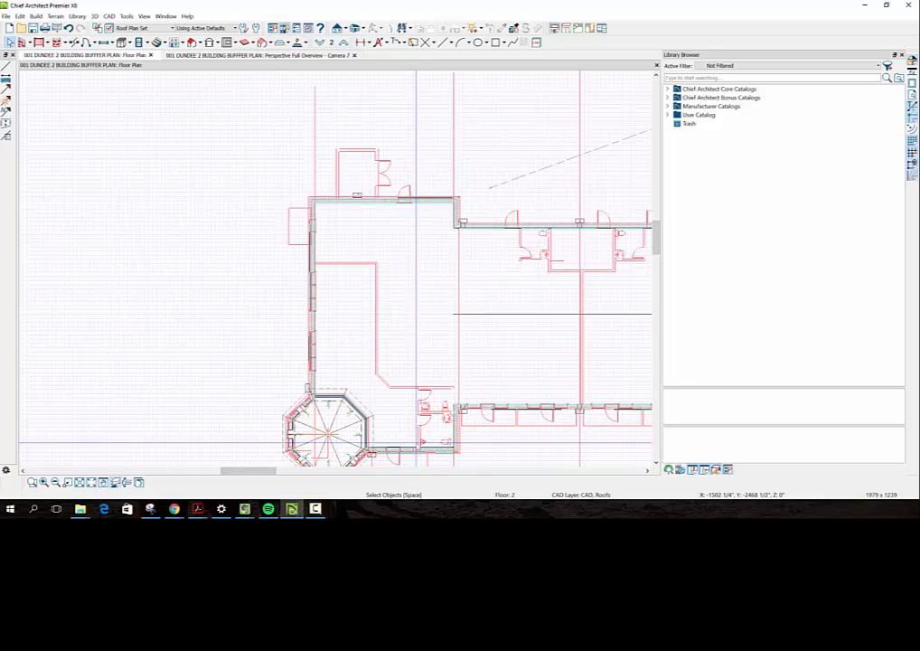
scroll(416, 443, "down", 1)
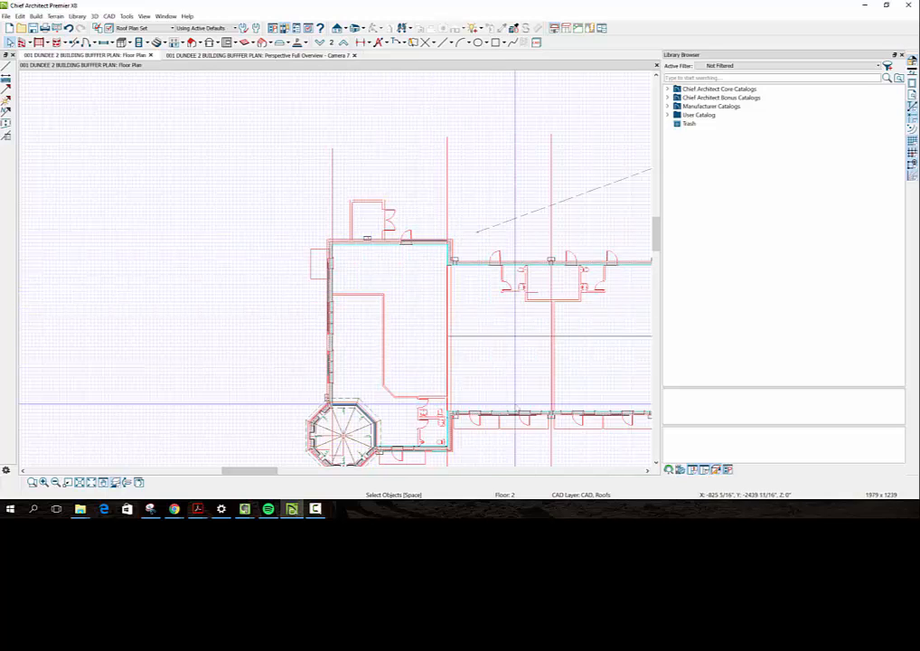
scroll(553, 452, "down", 1)
scroll(553, 452, "down", 3)
scroll(554, 452, "up", 3)
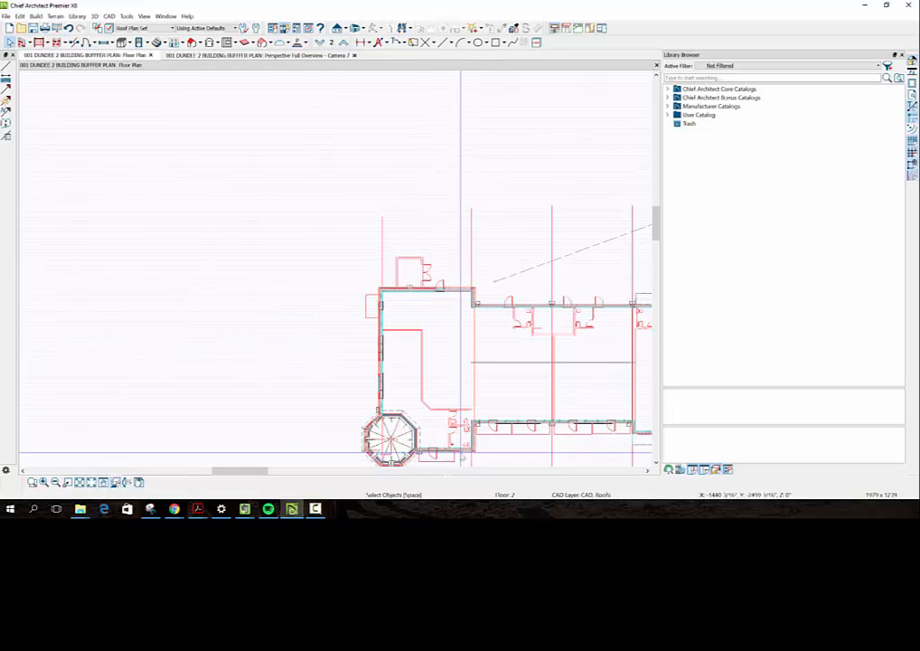
scroll(451, 437, "up", 1)
scroll(448, 443, "up", 1)
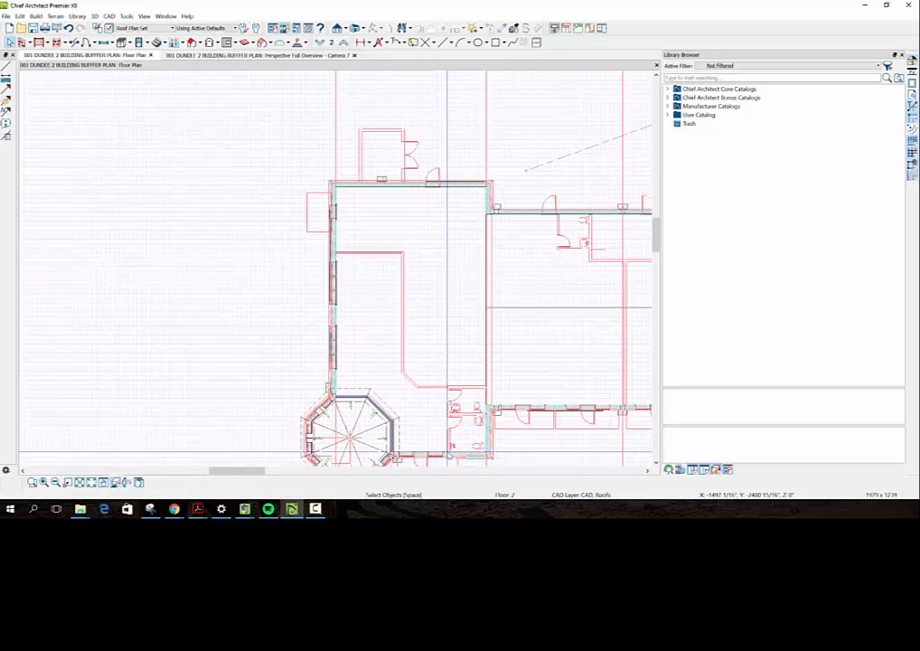
left_click(657, 463)
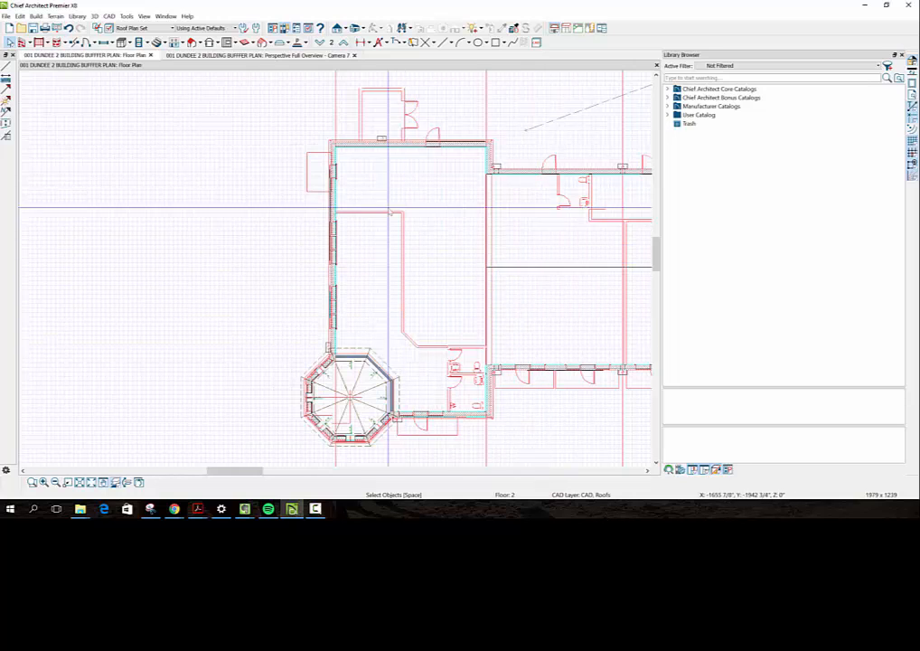
left_click(647, 470)
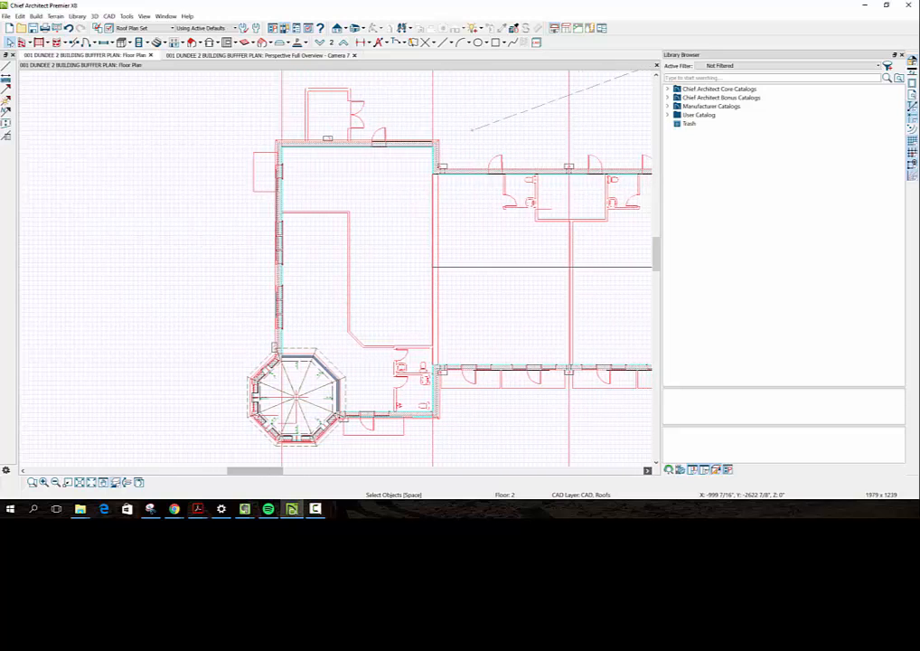
left_click(647, 471)
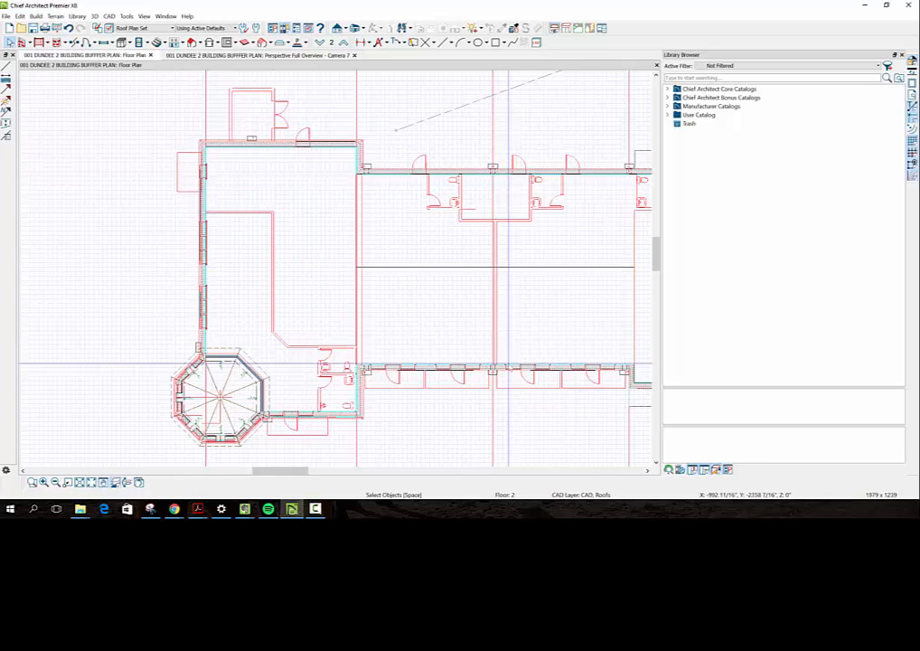
scroll(496, 410, "down", 4)
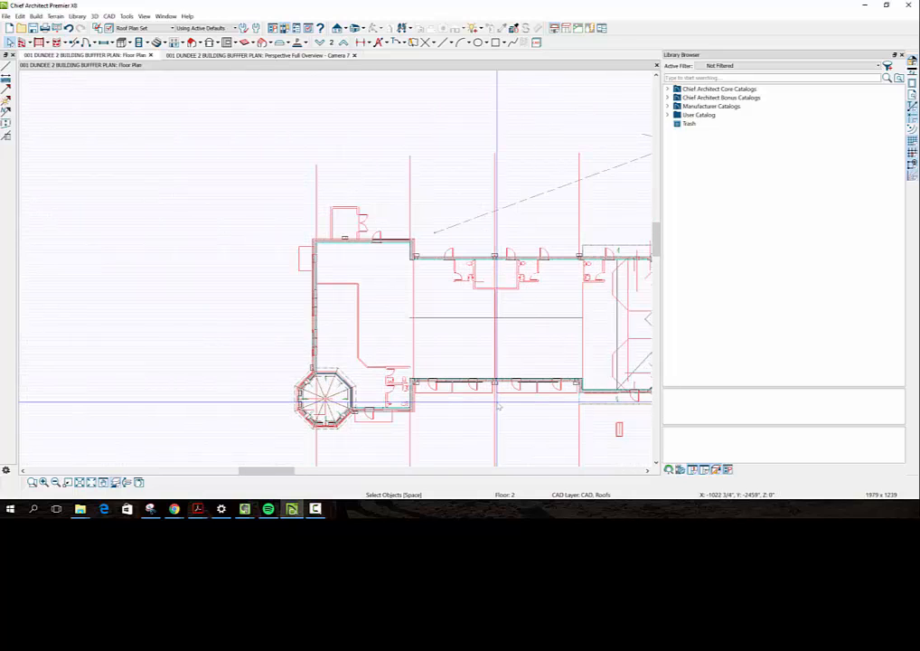
scroll(498, 405, "up", 3)
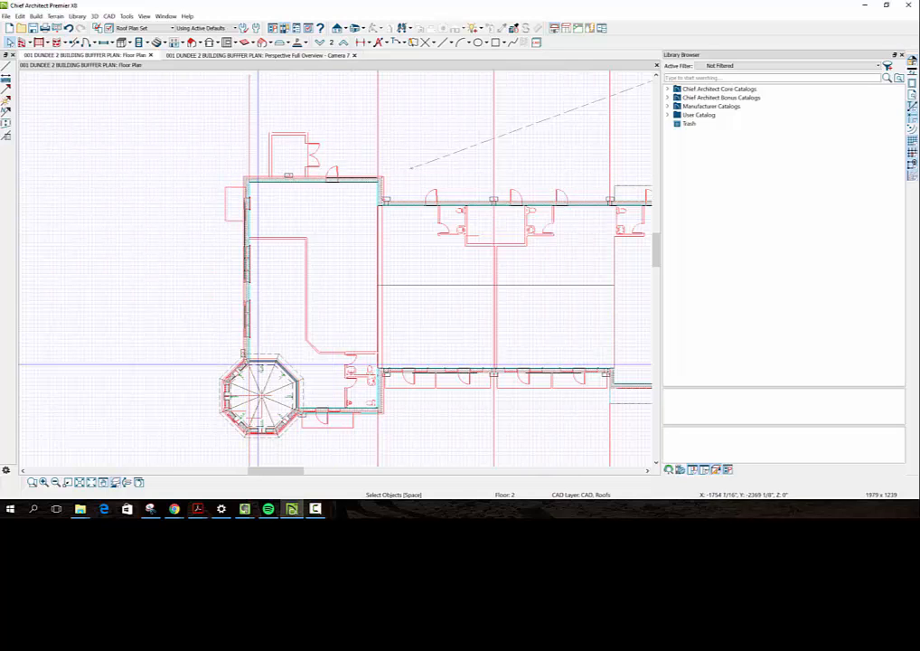
scroll(599, 441, "down", 2)
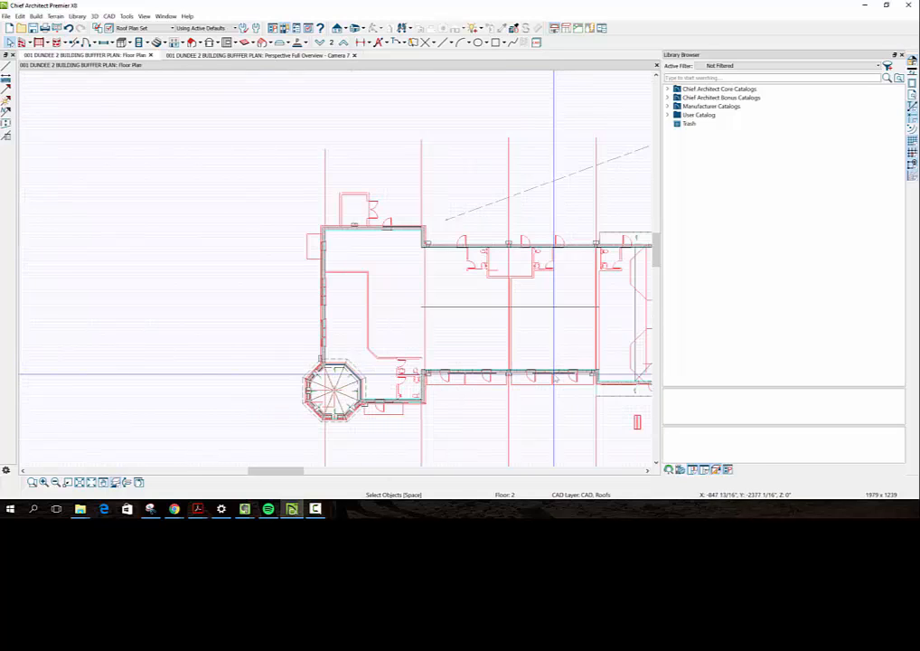
left_click(648, 470)
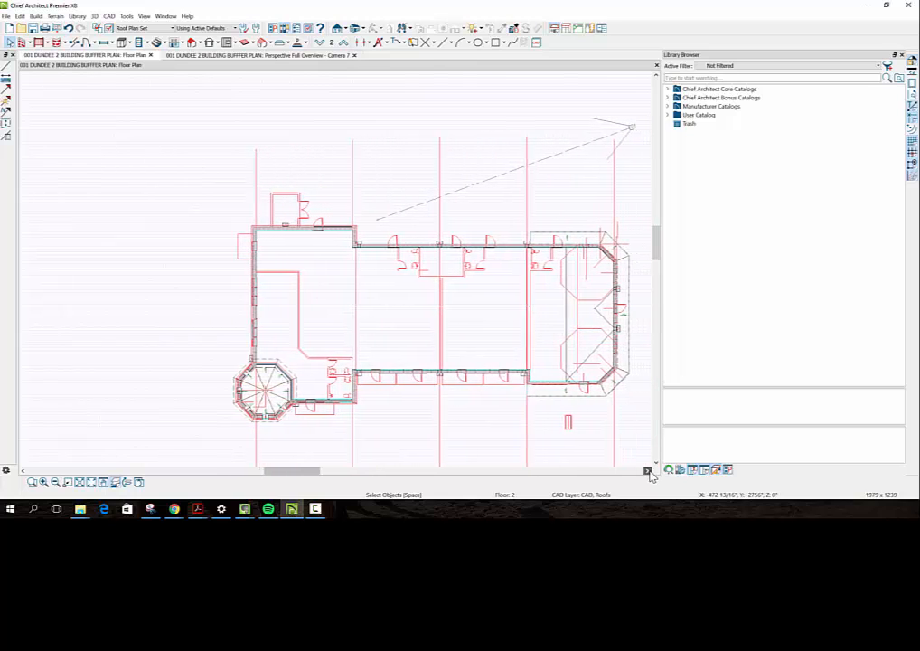
scroll(570, 379, "up", 2)
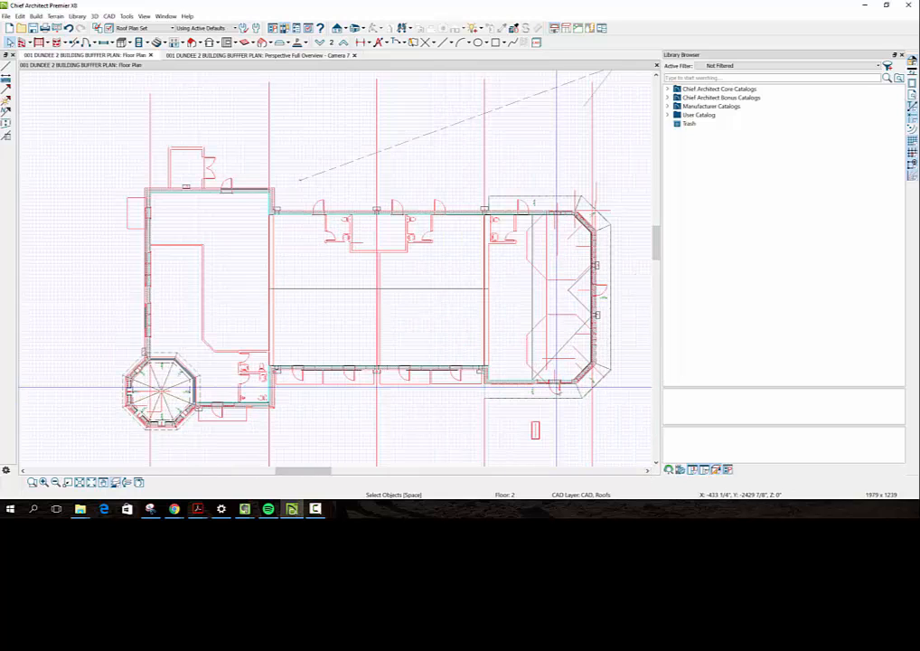
scroll(557, 387, "up", 1)
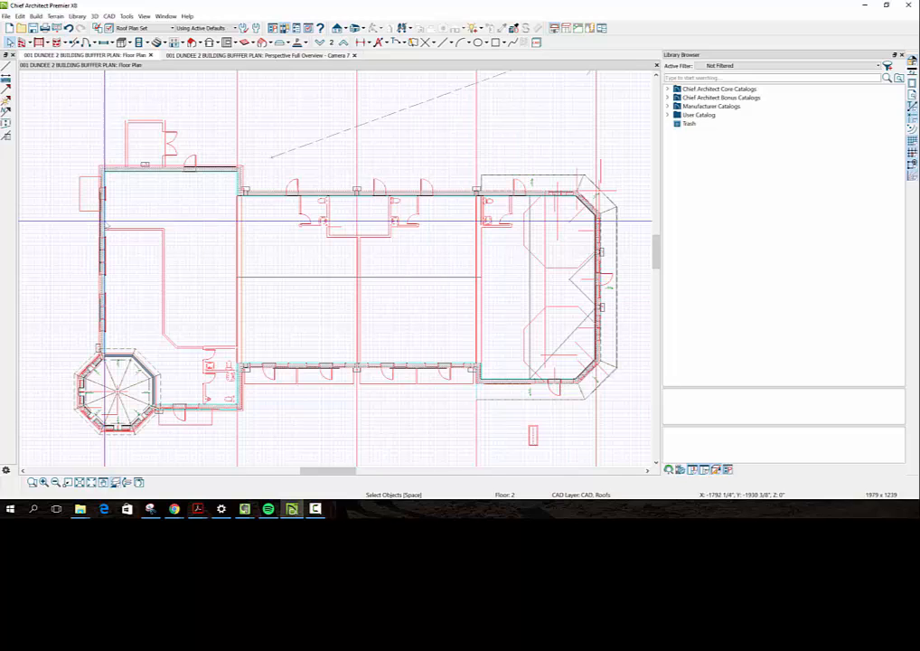
Draw a horizontal CAD line about 33'-1 3/8" long across the turret wing, between its two long sides
left_click(454, 46)
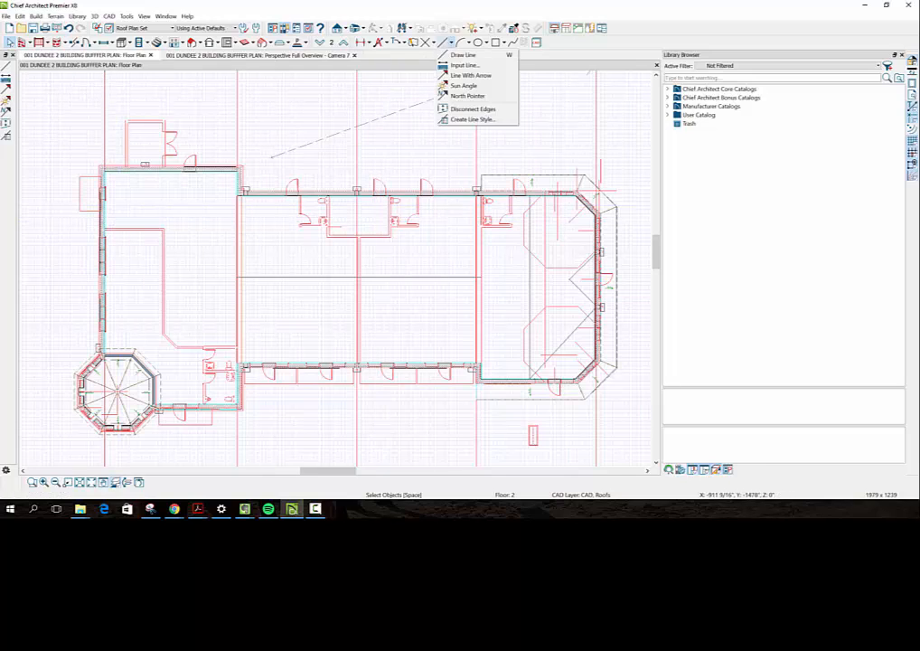
left_click(466, 56)
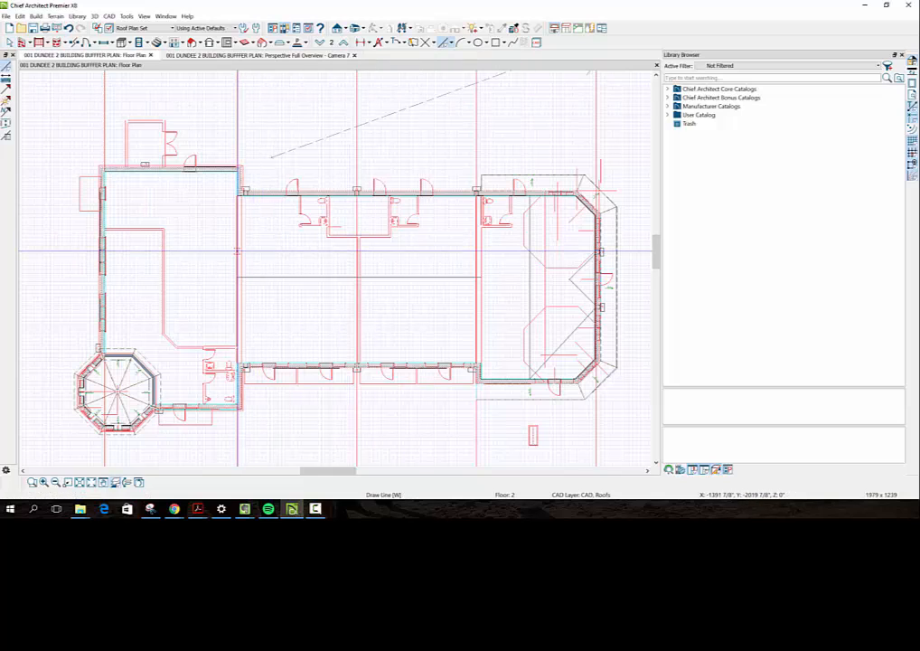
left_click_drag(237, 251, 104, 252)
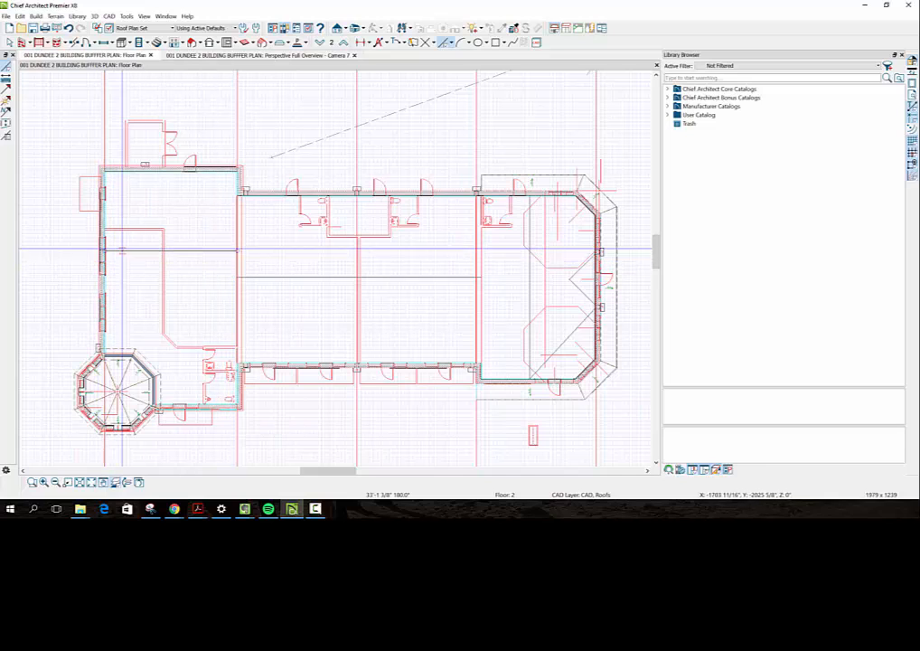
left_click(104, 251)
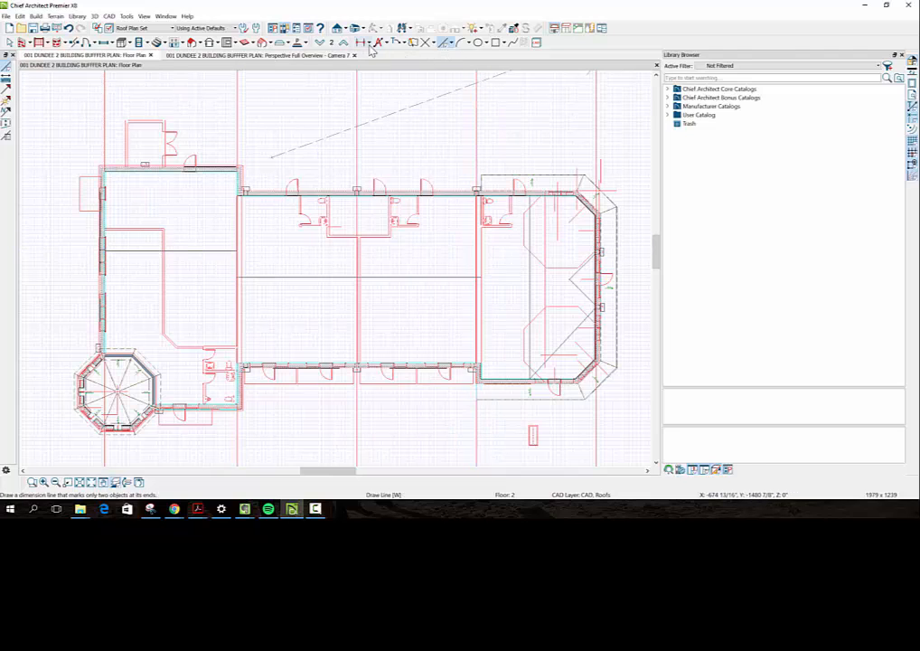
Draw a vertical CAD line about 38'-4 3/4" long from the horizontal line's midpoint down to the wing's lower wall
left_click(452, 44)
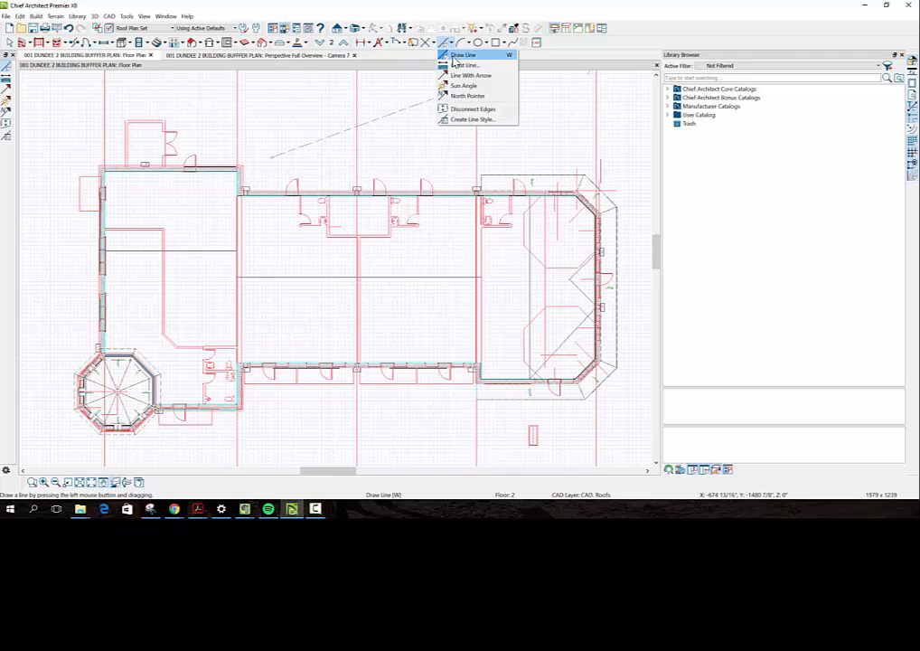
left_click(454, 56)
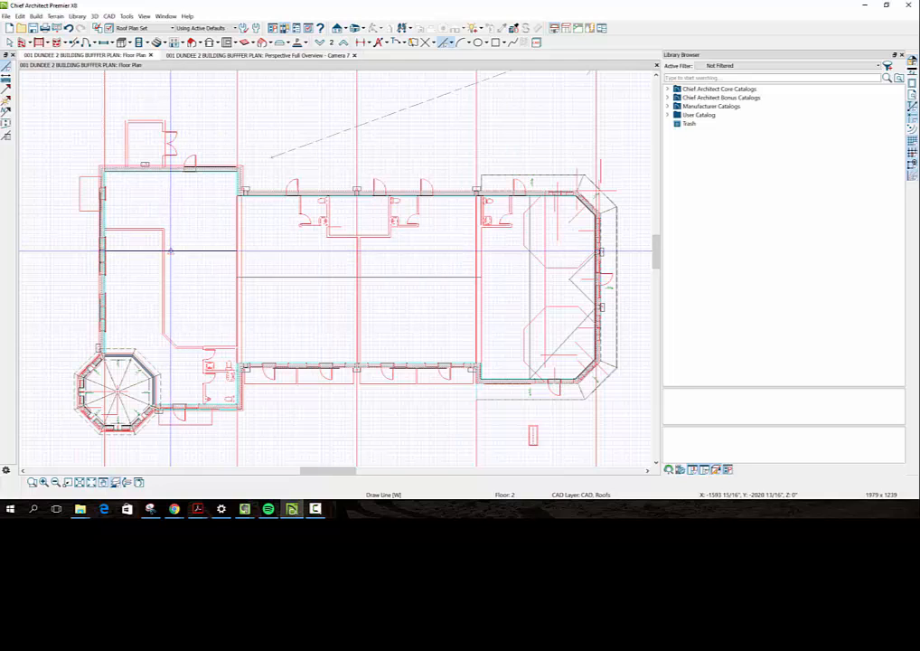
left_click(169, 251)
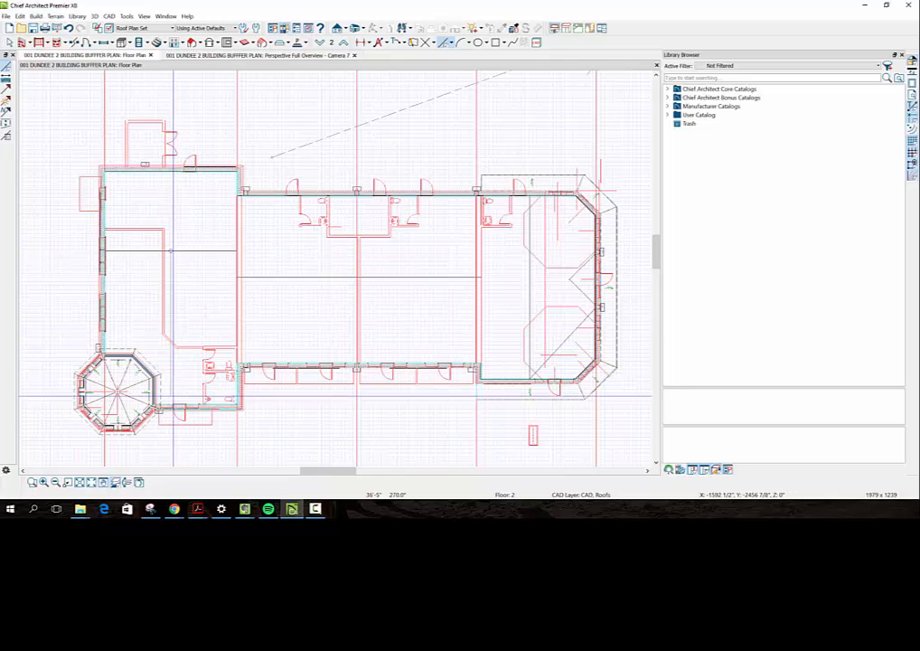
left_click(172, 403)
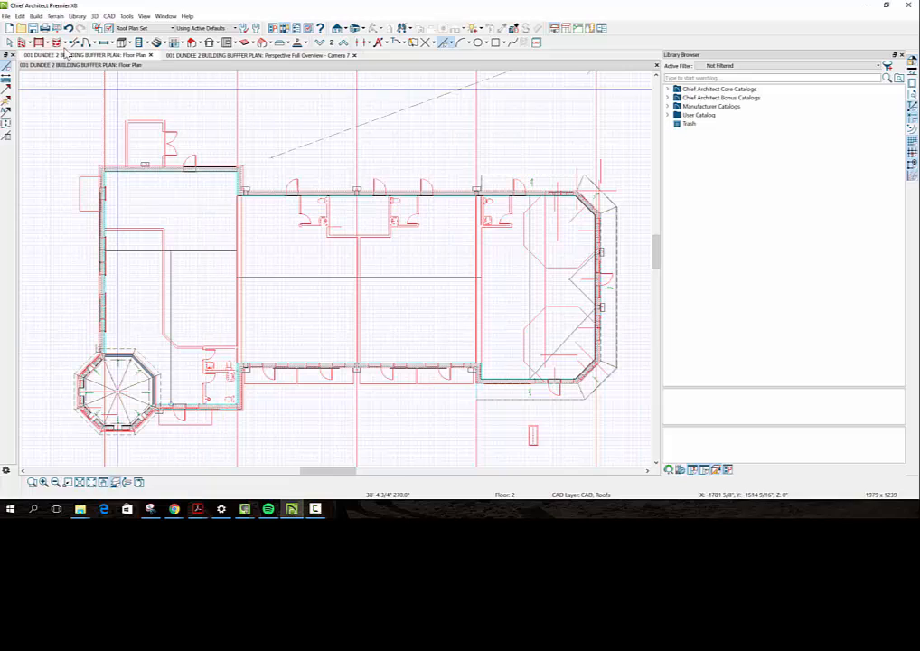
Extend the vertical centre line up to the turret wing's upper wall, for a total length of about 58'-2"
left_click(171, 276)
left_click_drag(171, 276, 185, 170)
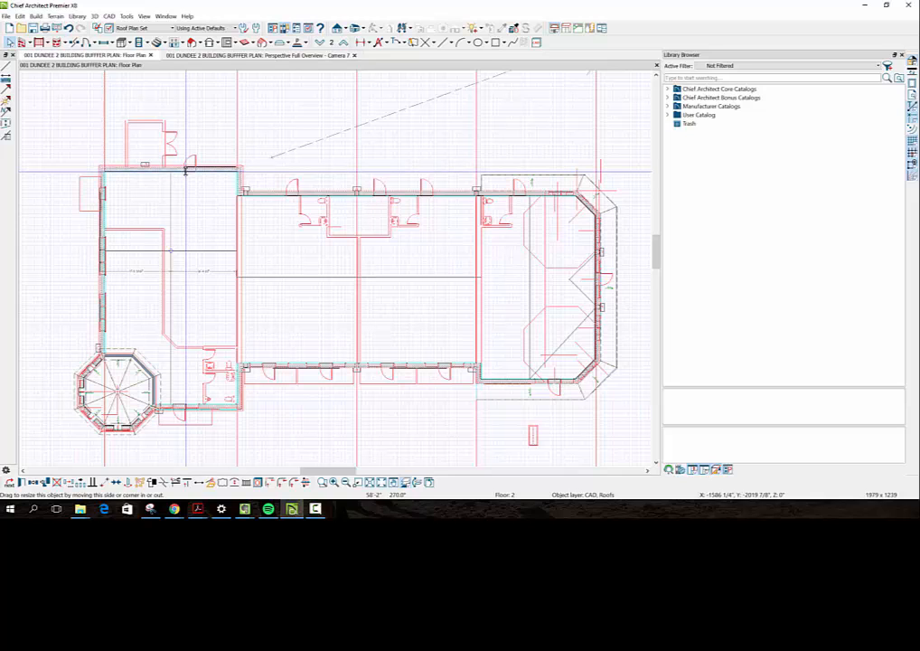
left_click_drag(186, 171, 186, 170)
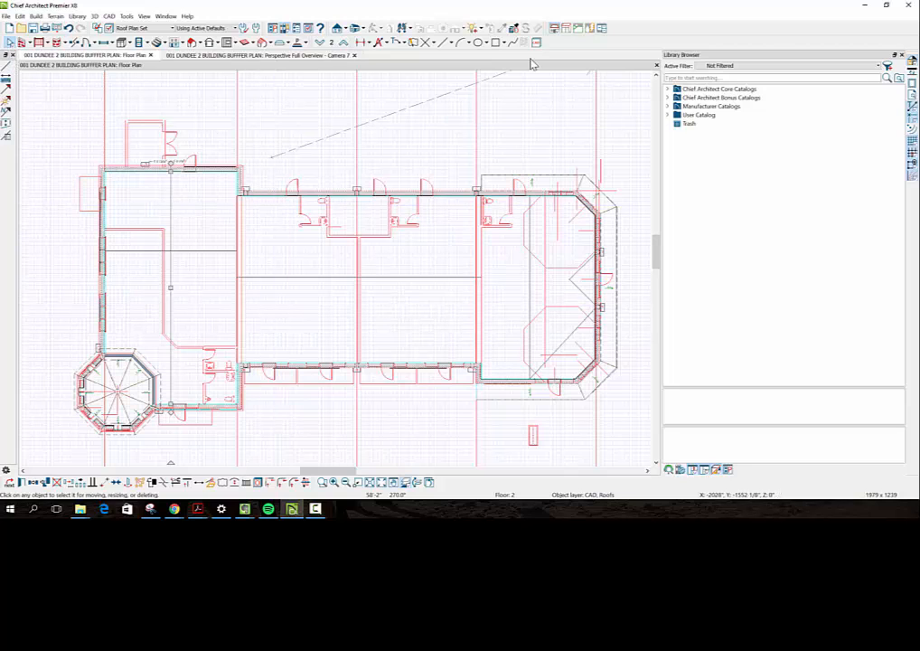
key("Escape")
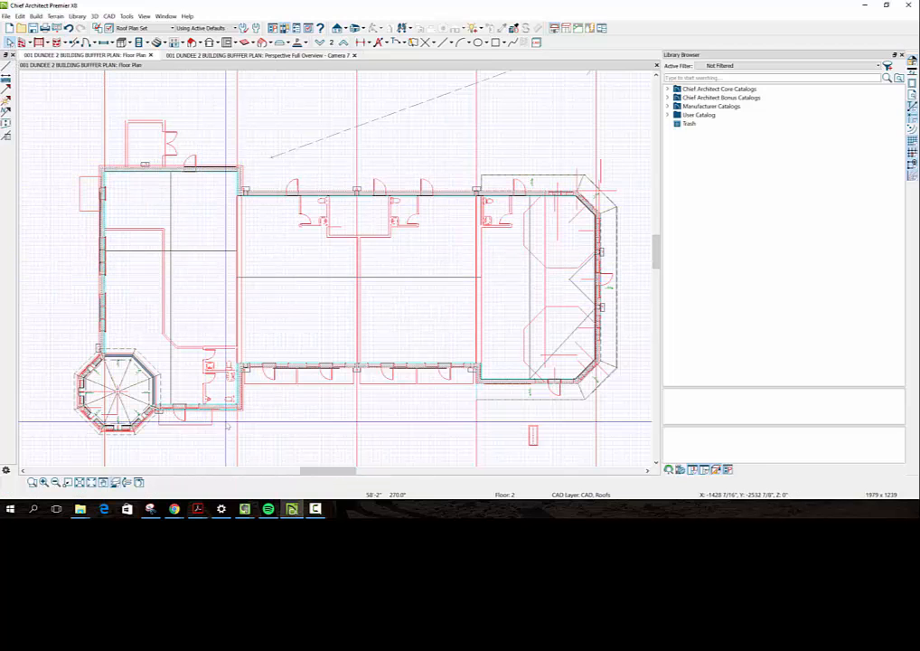
Delete the horizontal construction line across the turret wing, keeping the vertical centre line
left_click(203, 252)
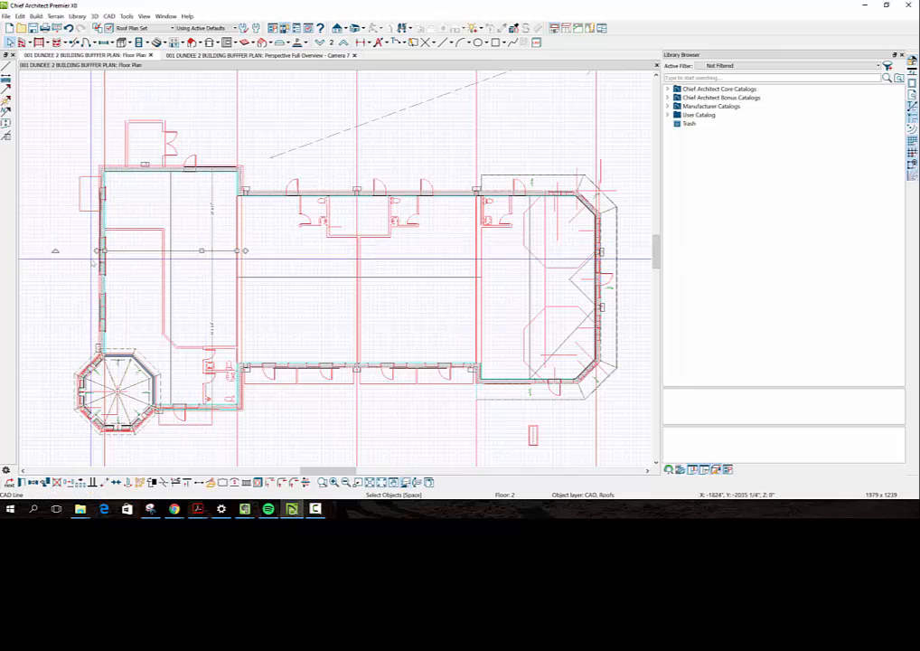
scroll(106, 256, "up", 5)
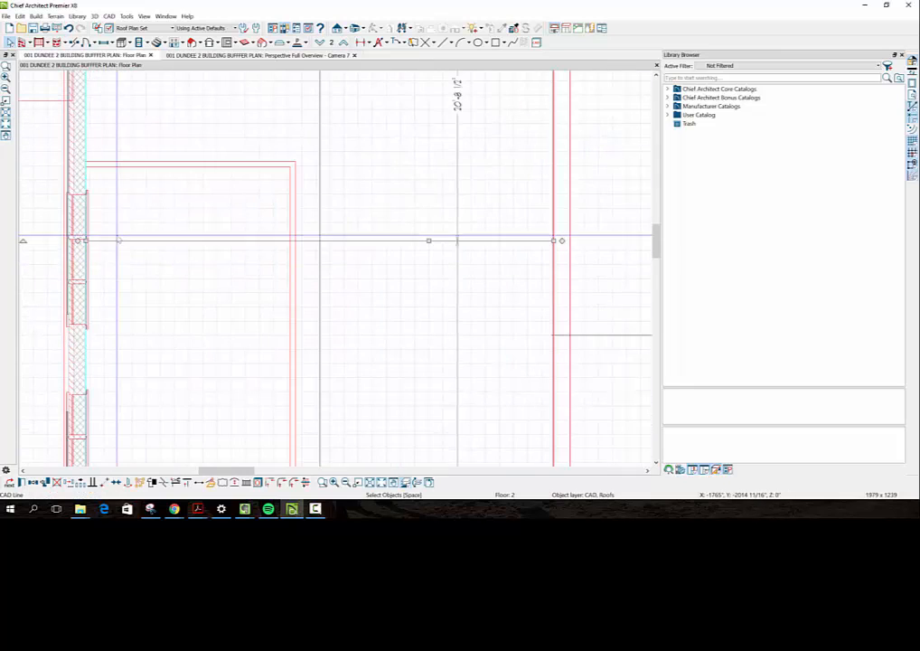
left_click(116, 235)
left_click(95, 241)
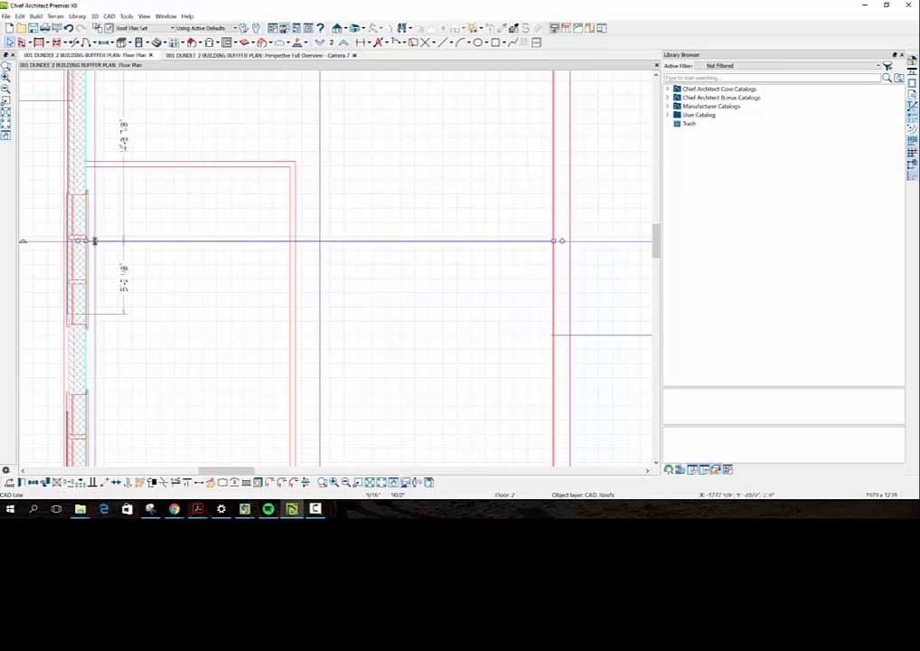
scroll(94, 241, "down", 5)
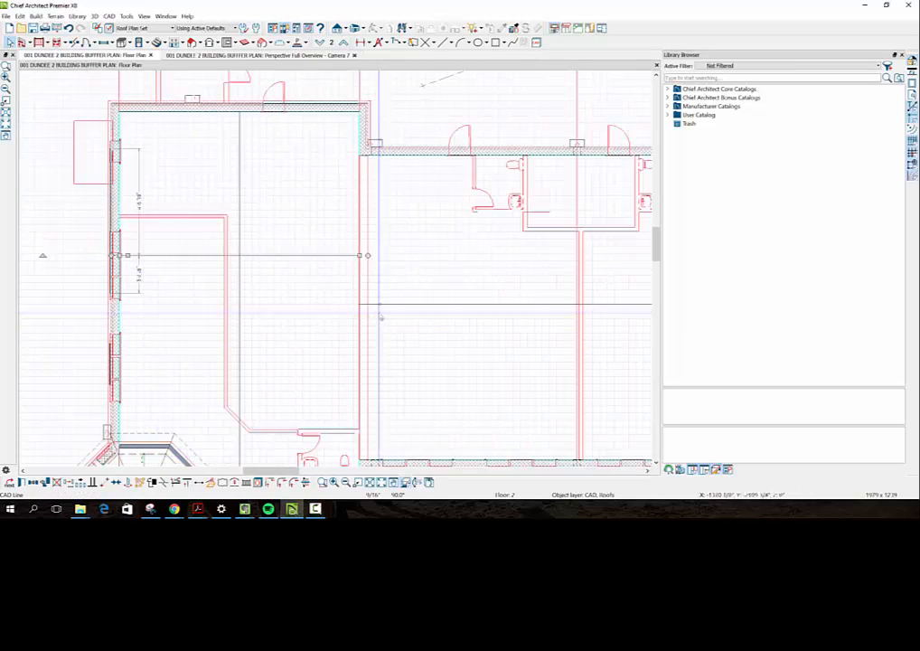
left_click(304, 256)
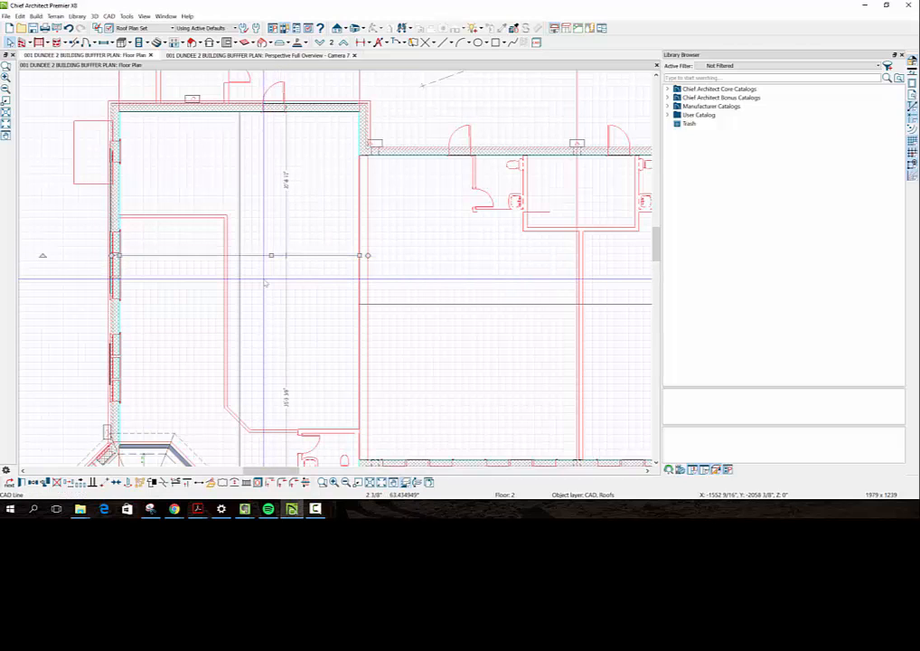
key("Escape")
Review the wing's centre line on the plan, and examine the flat roof and parapets in the 3D perspective overview
scroll(217, 380, "down", 3)
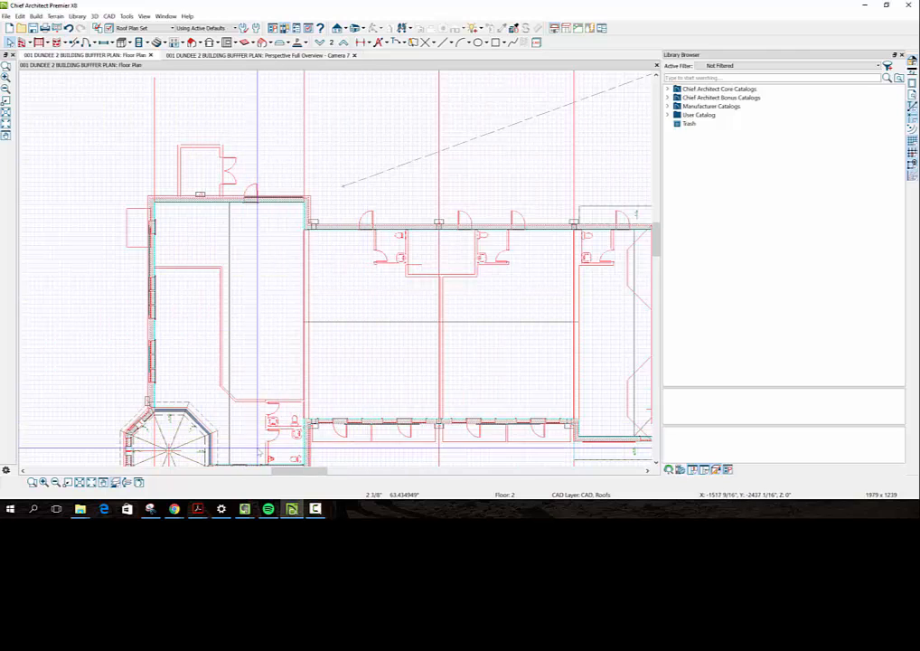
scroll(274, 424, "down", 2)
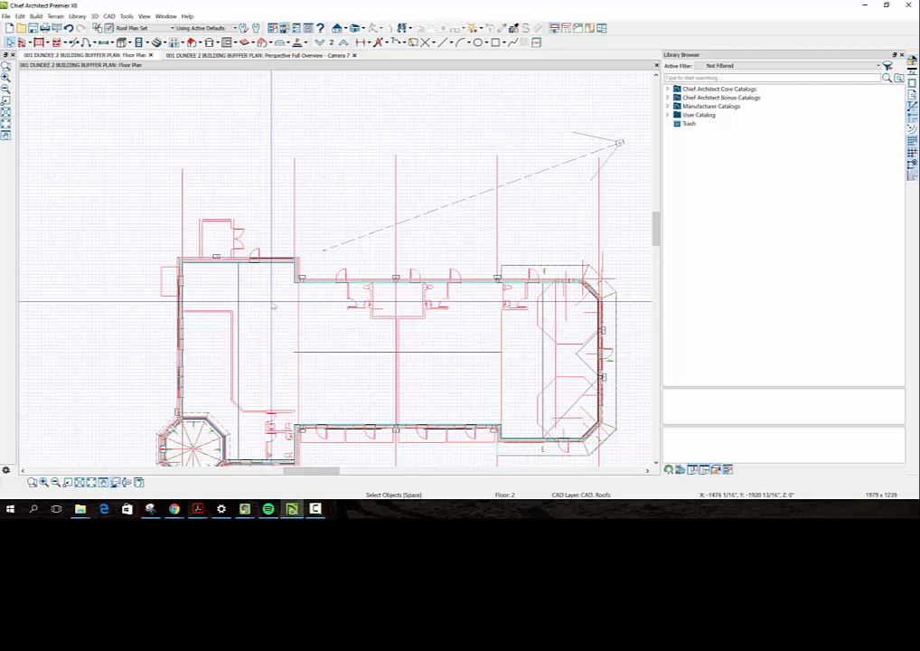
scroll(272, 305, "up", 2)
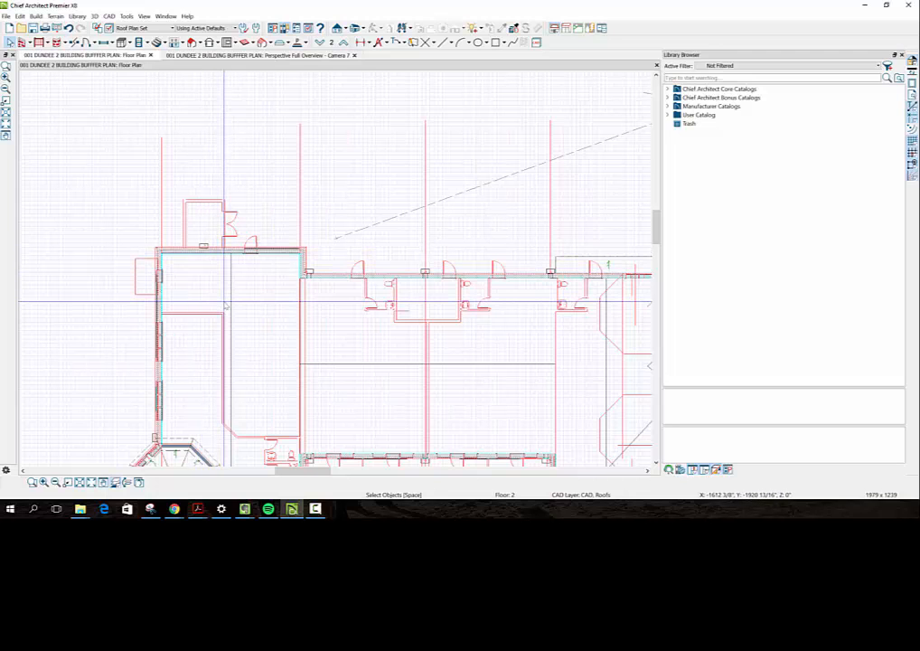
scroll(226, 217, "down", 2)
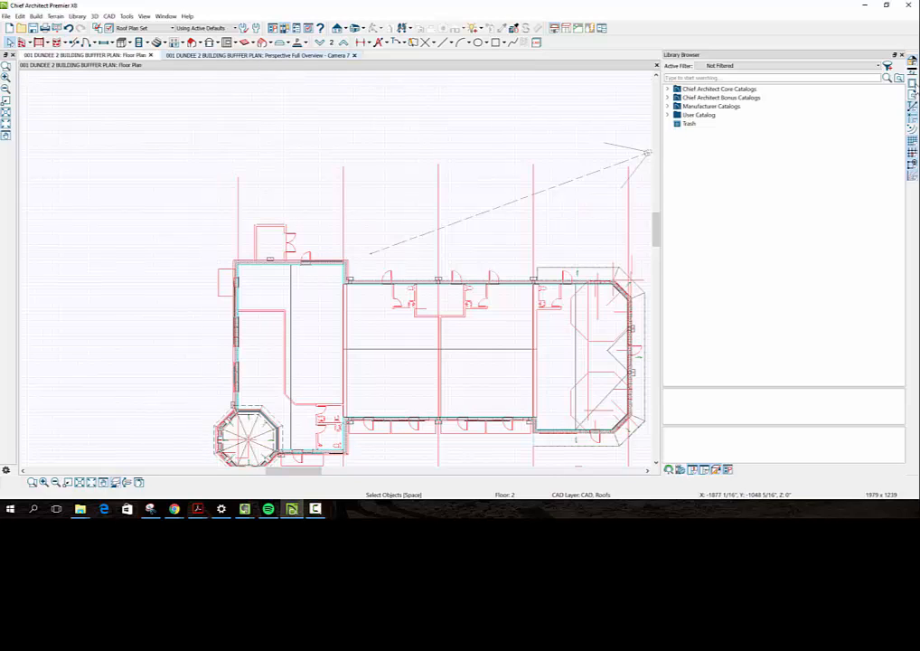
left_click(263, 60)
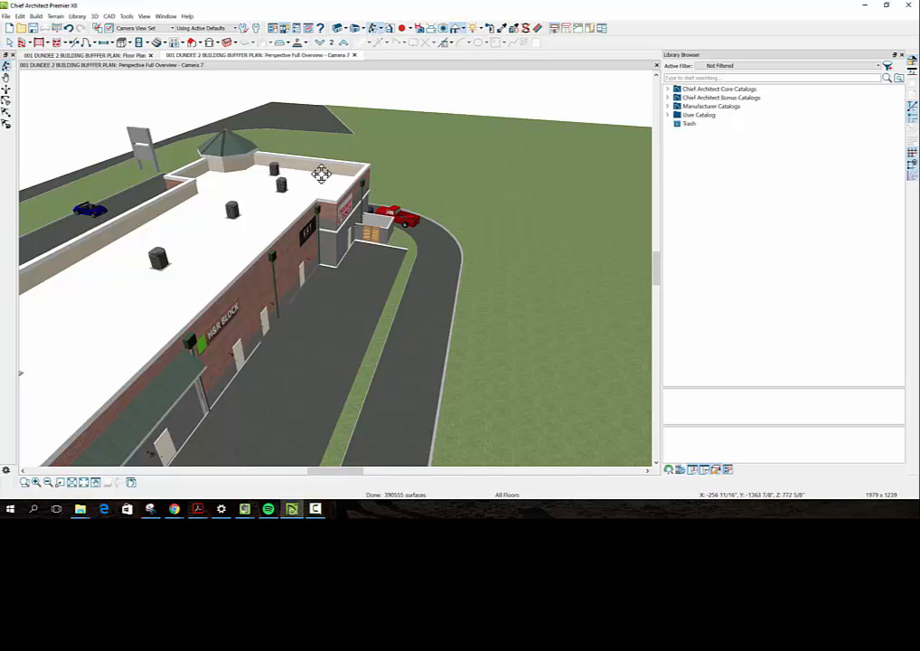
left_click_drag(322, 174, 252, 212)
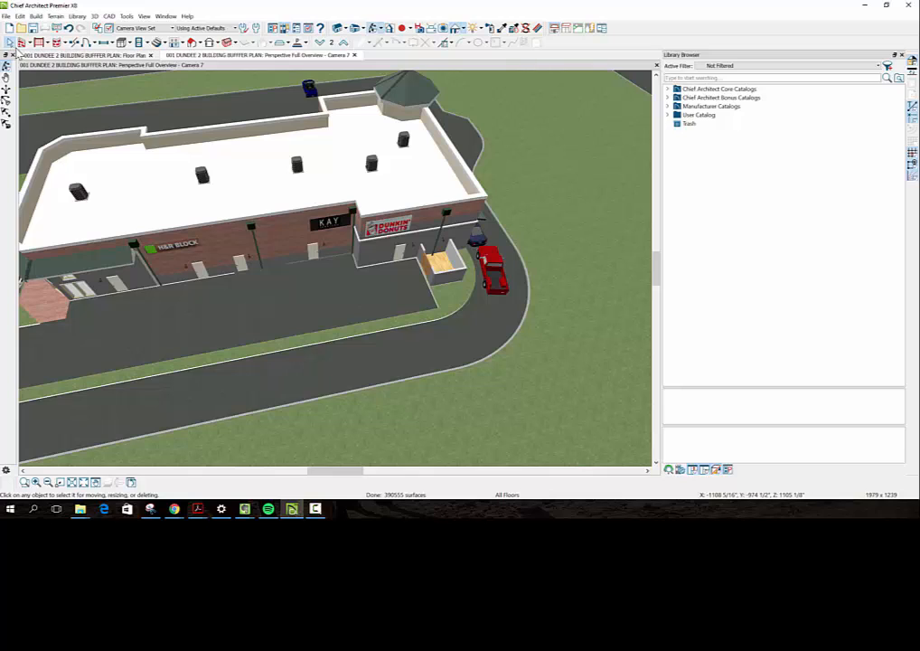
Set the room type of the small walled enclosure behind the Dunkin' Donuts unit to Garage
left_click(440, 261)
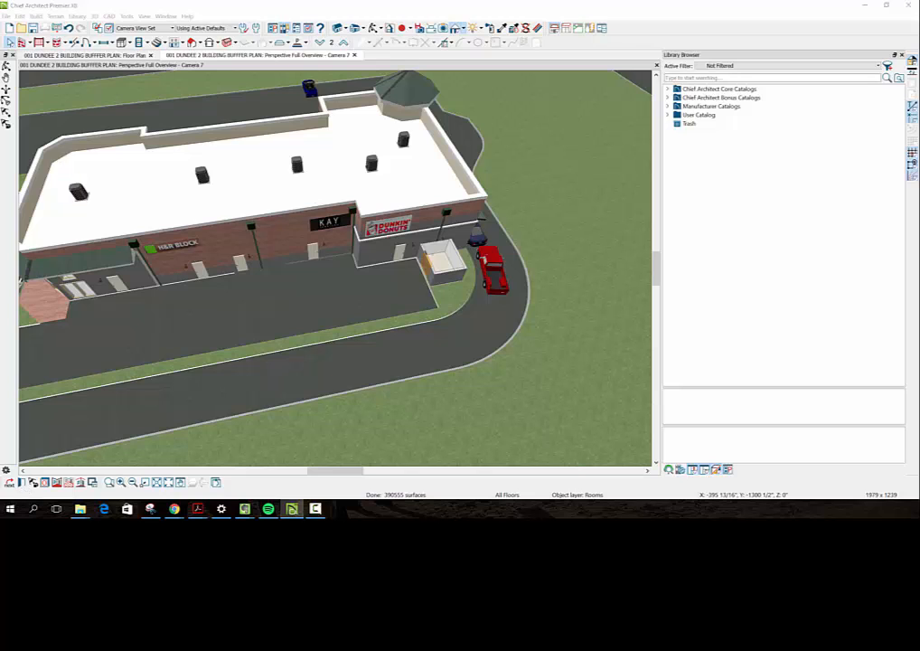
left_click_drag(634, 219, 692, 133)
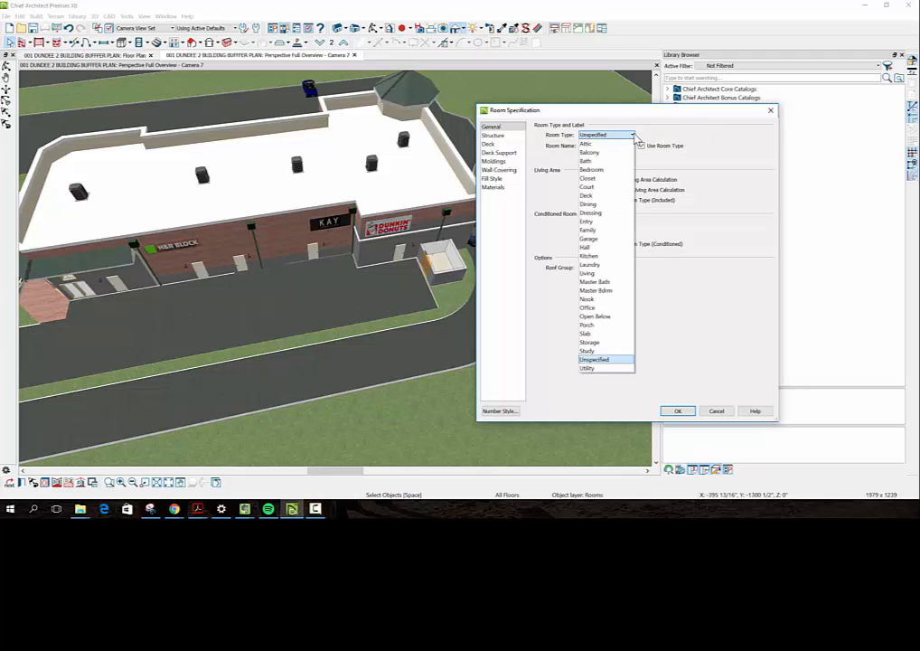
left_click(613, 239)
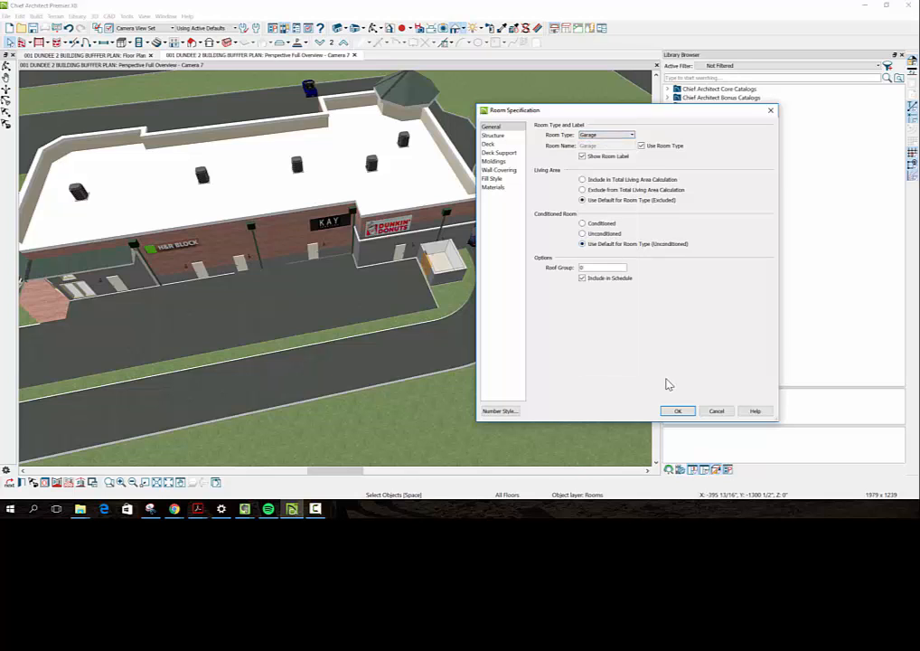
left_click(676, 411)
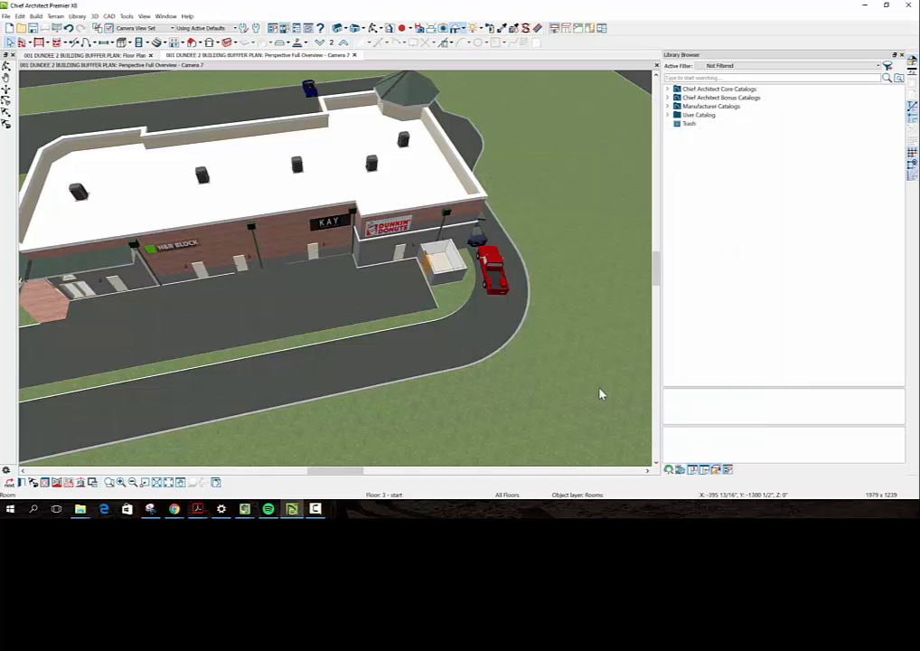
left_click(447, 350)
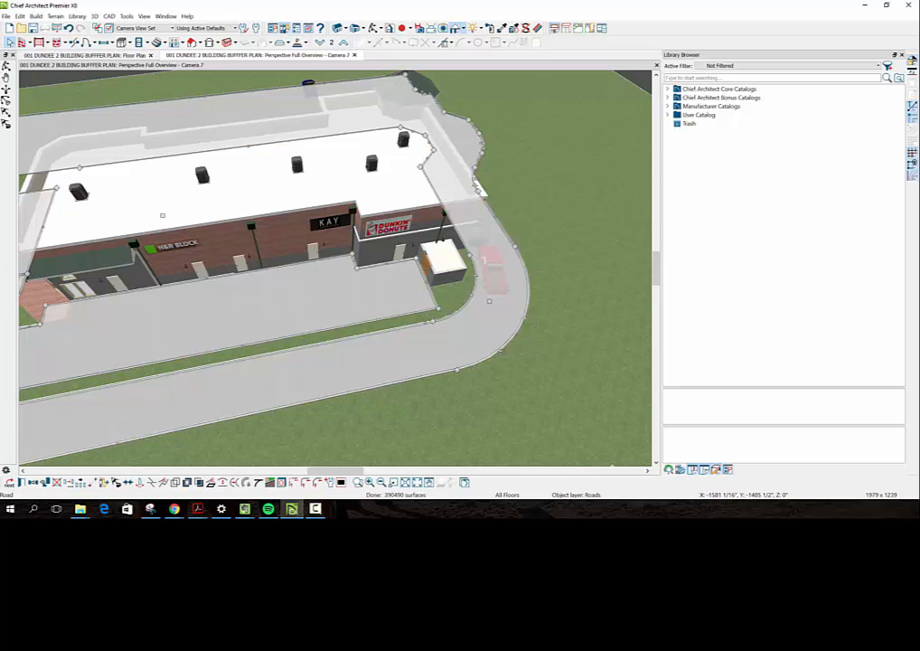
key("Escape")
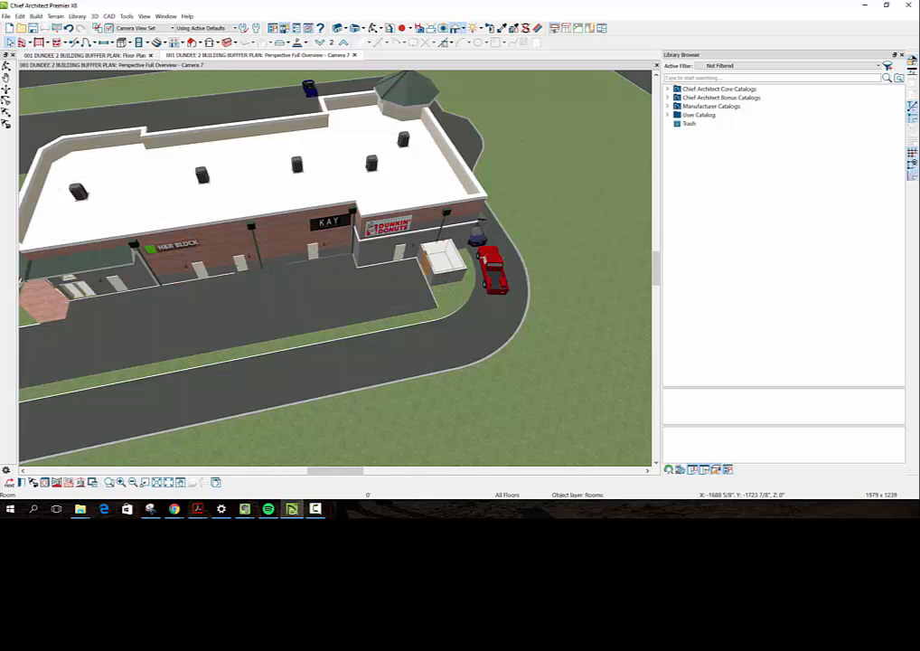
Turn off both the roof and the ceiling over the small enclosure's room, leaving its floor enabled
double_click(443, 266)
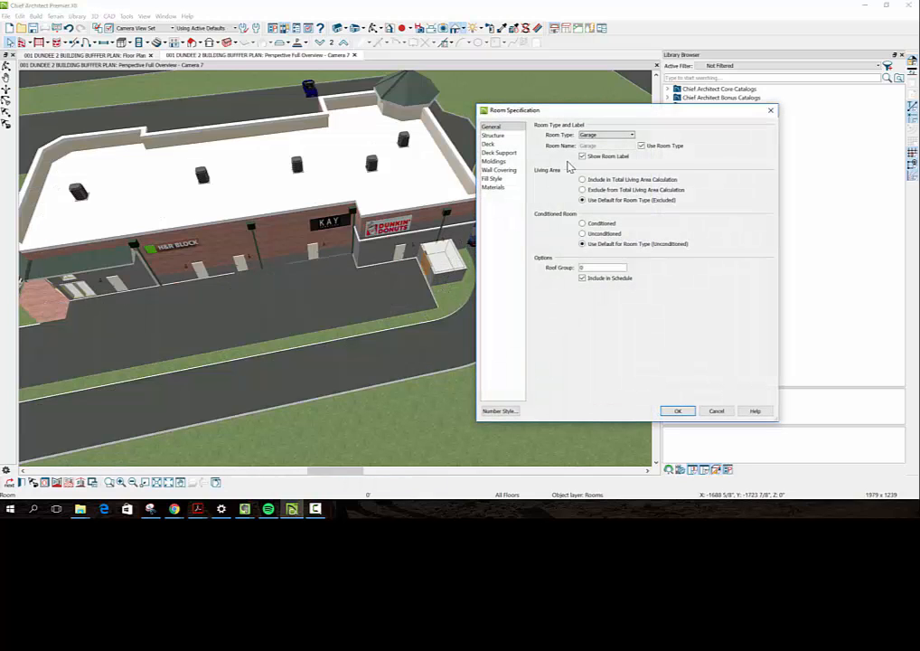
left_click(493, 135)
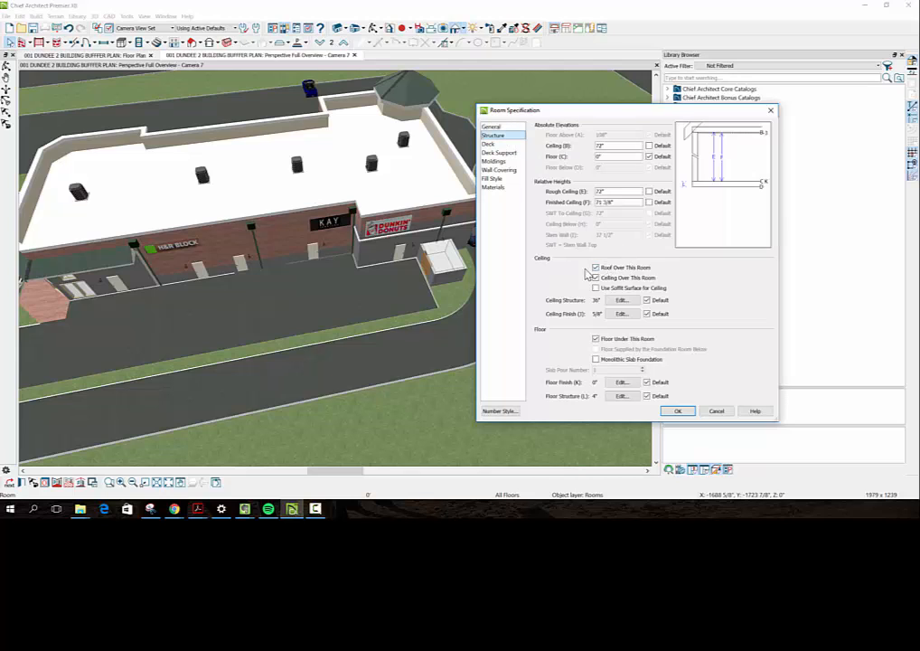
left_click(595, 269)
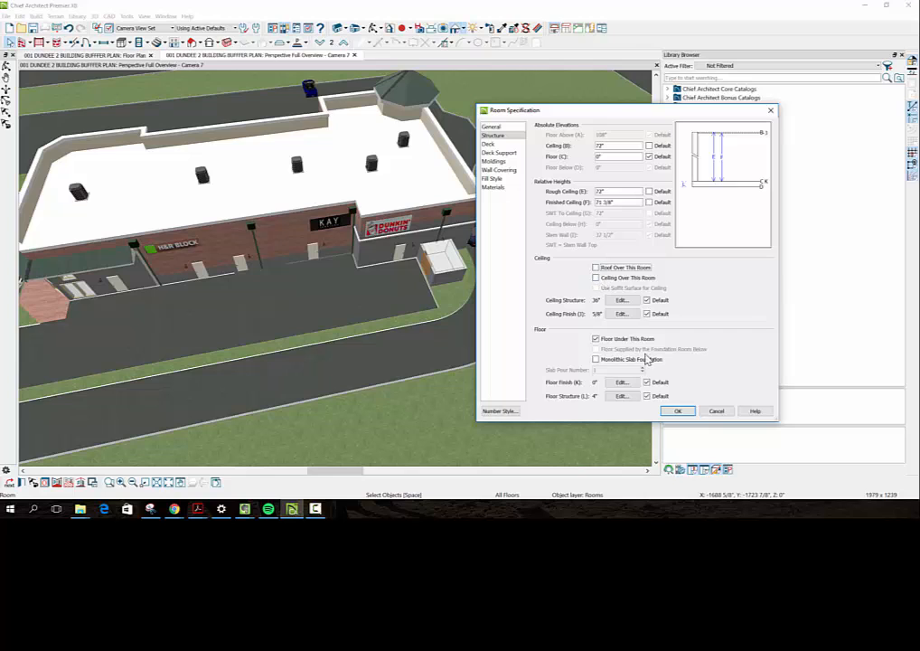
left_click(678, 412)
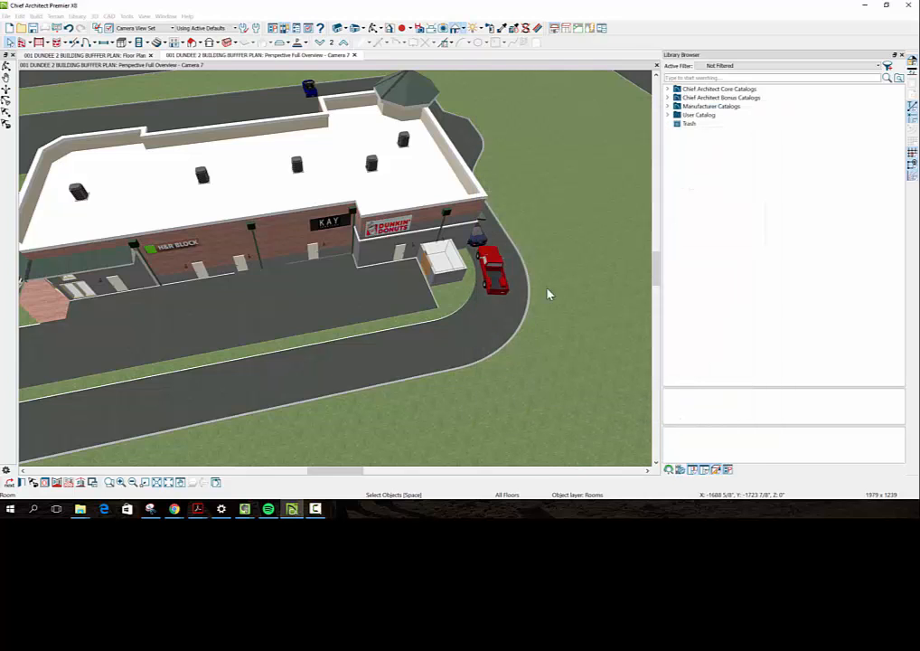
left_click(373, 302)
left_click(462, 301)
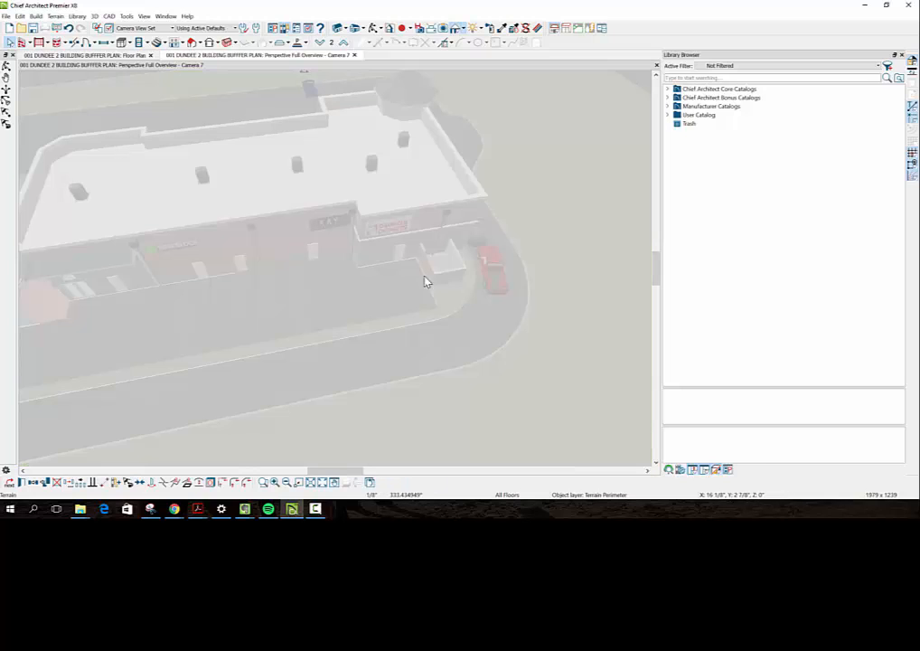
left_click(330, 317)
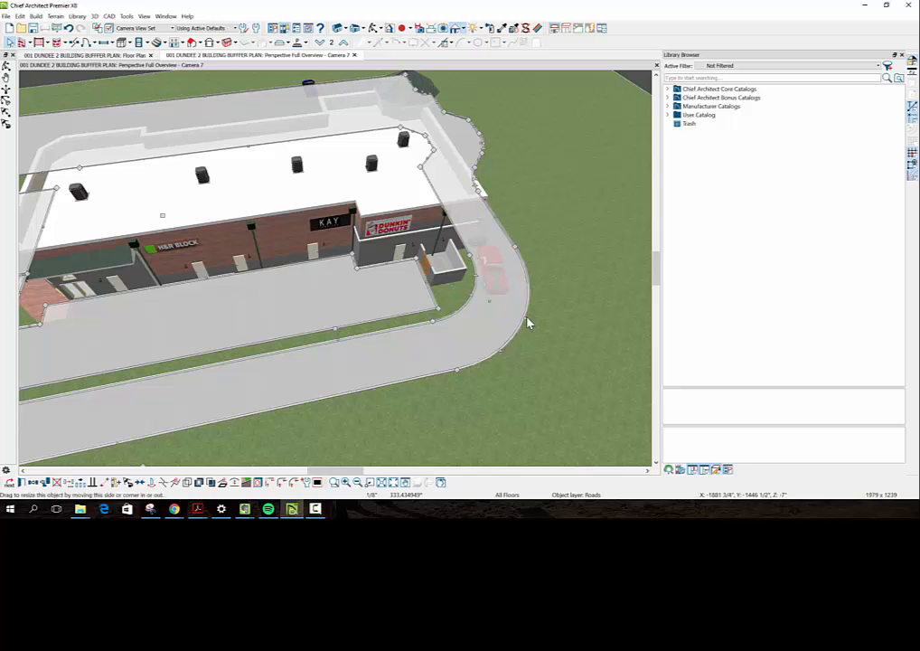
left_click(360, 205)
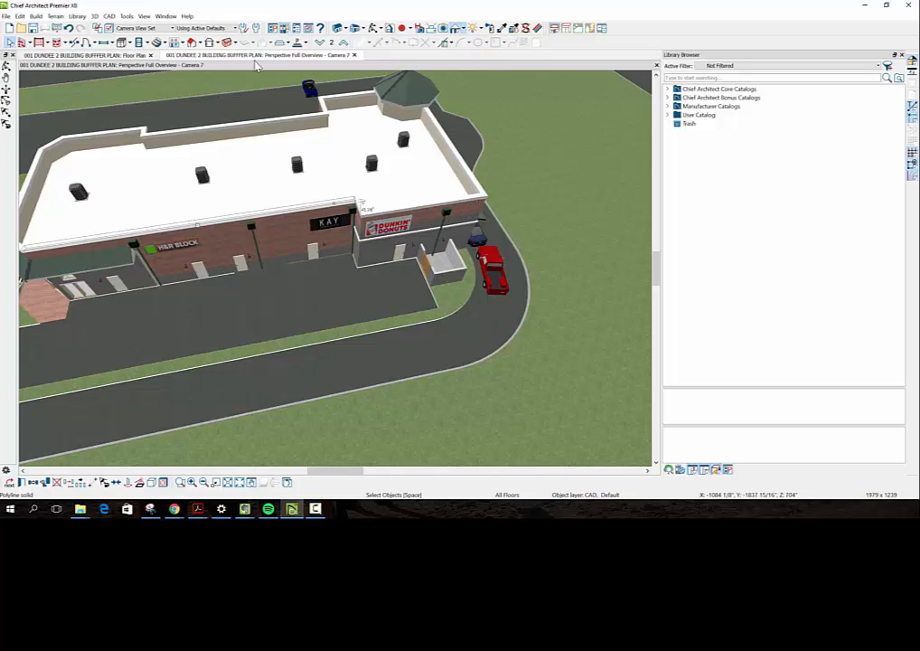
Examine the open enclosure, storefronts, signs, roof edges and rear wall from around the building in the 3D overview
left_click(372, 29)
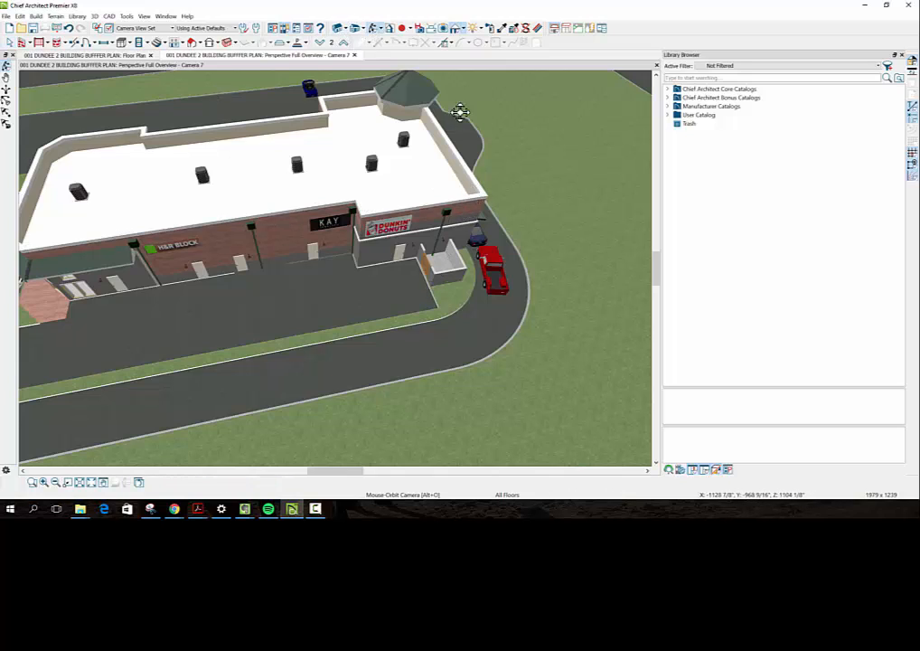
left_click_drag(583, 171, 492, 120)
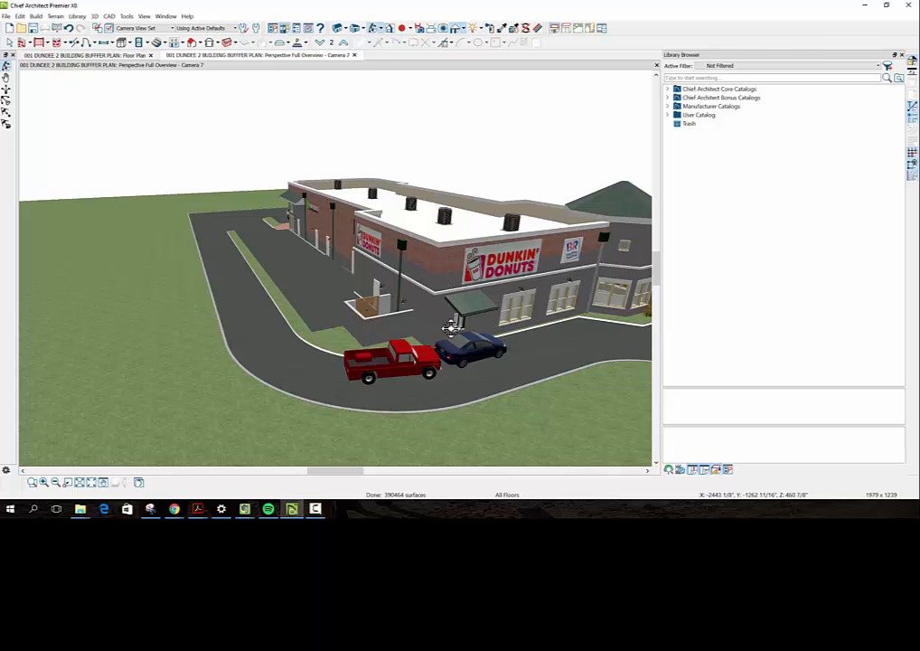
scroll(446, 353, "down", 2)
scroll(445, 353, "up", 4)
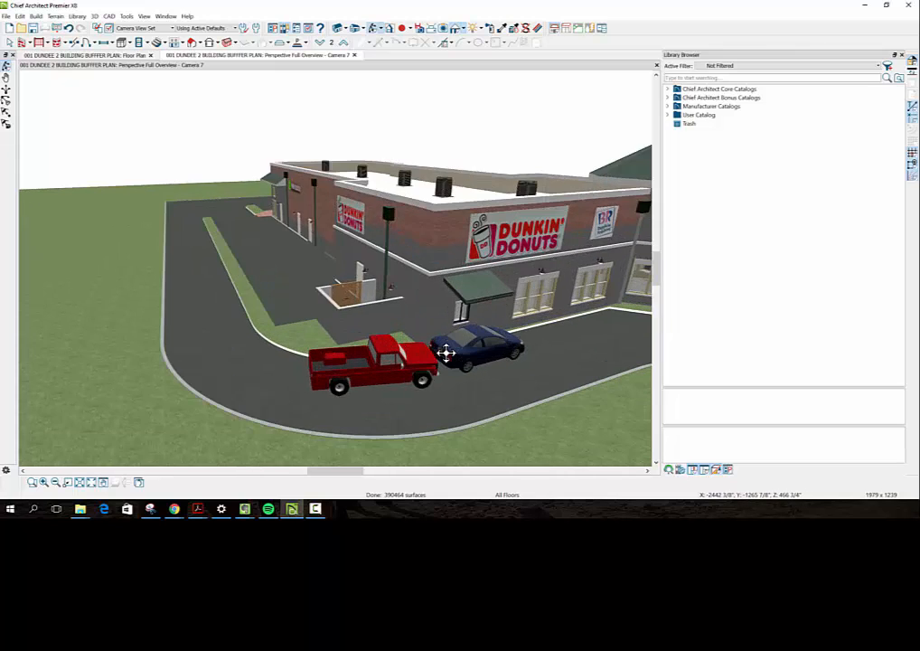
scroll(445, 353, "up", 5)
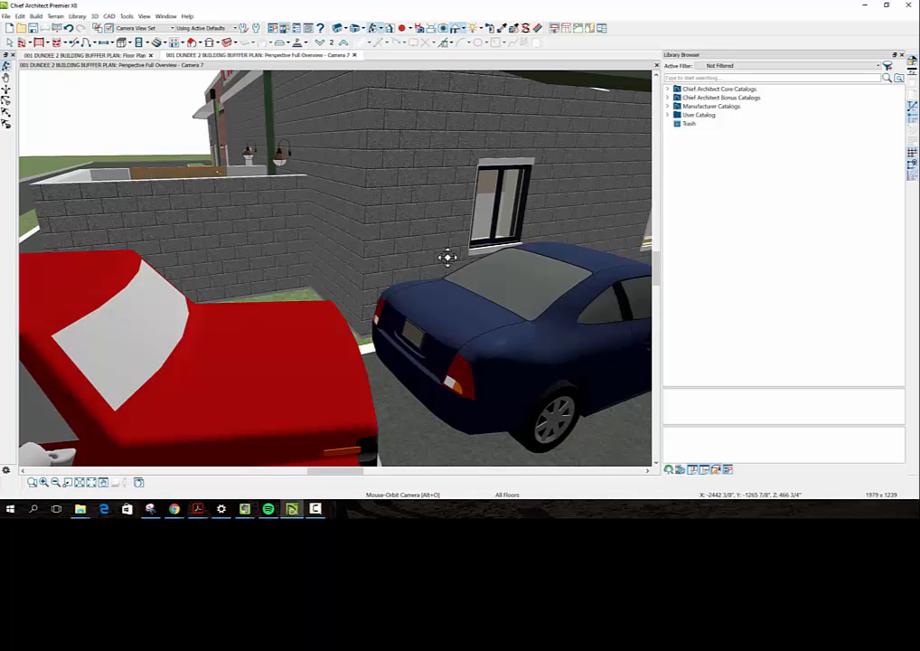
scroll(449, 283, "down", 6)
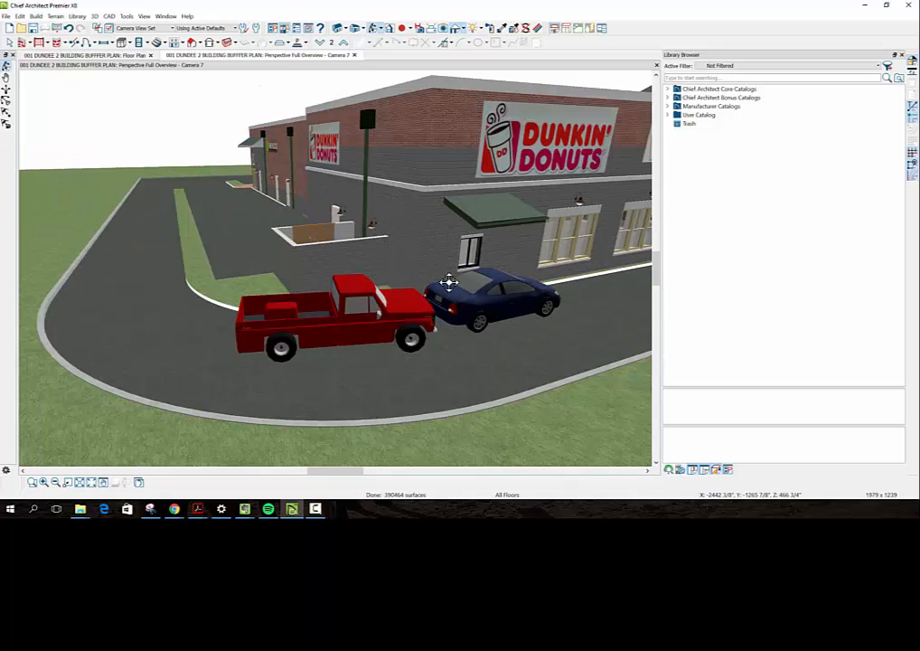
scroll(449, 283, "up", 3)
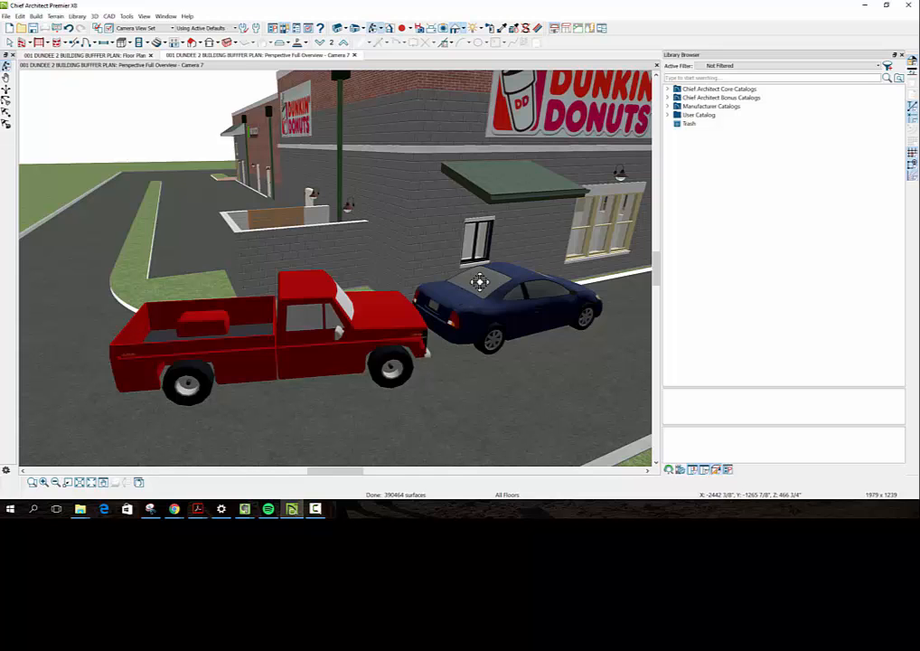
left_click_drag(452, 265, 489, 280)
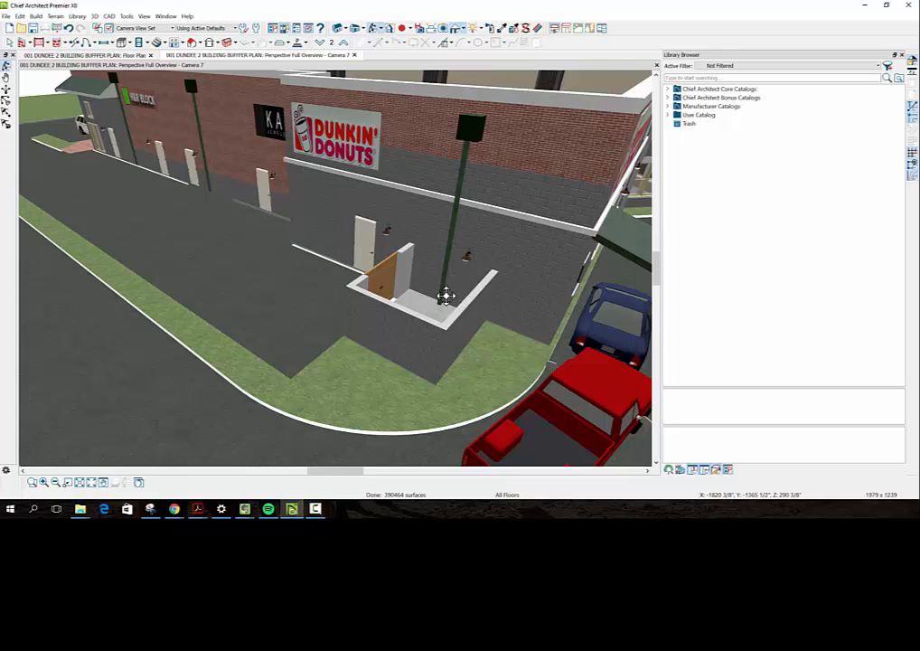
left_click_drag(534, 289, 493, 291)
scroll(493, 291, "down", 1)
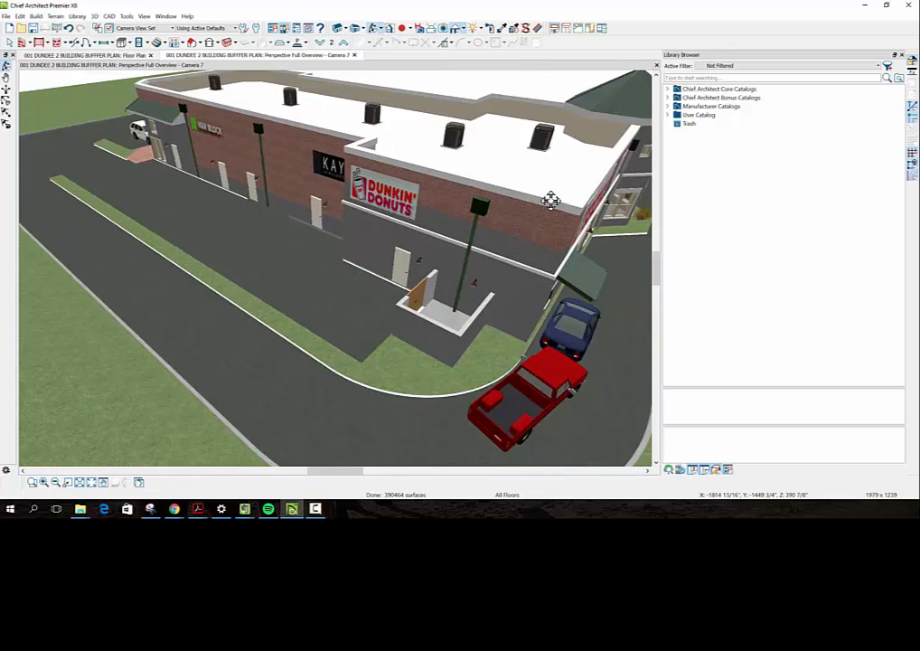
left_click_drag(551, 201, 409, 173)
scroll(409, 171, "down", 3)
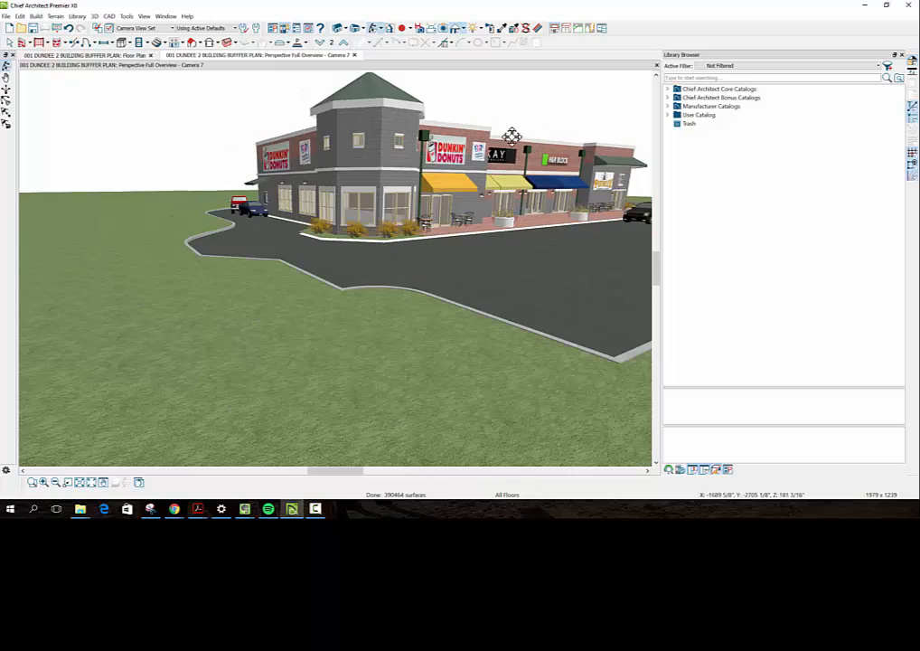
left_click_drag(512, 136, 413, 143)
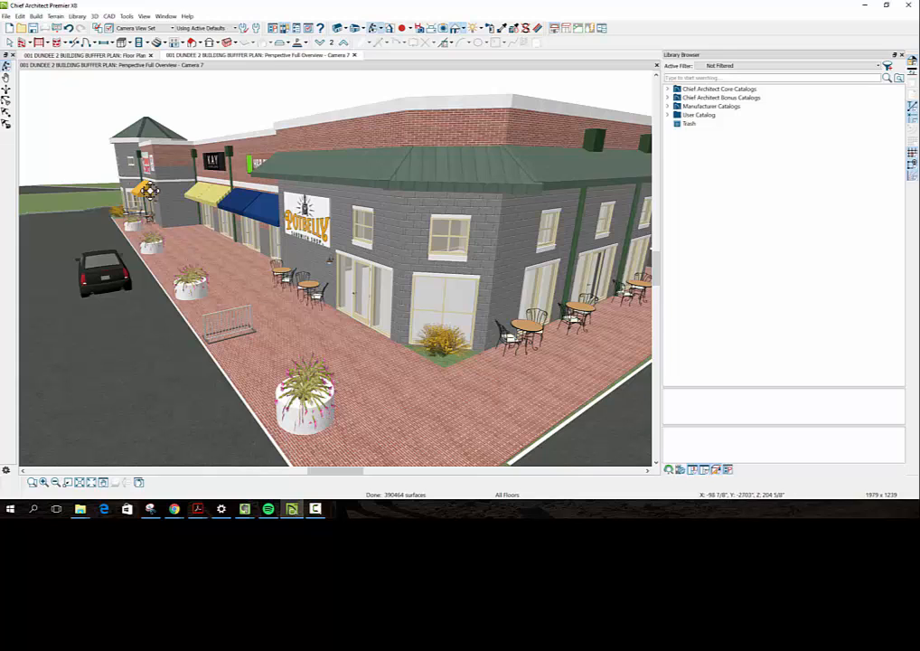
left_click_drag(452, 179, 219, 228)
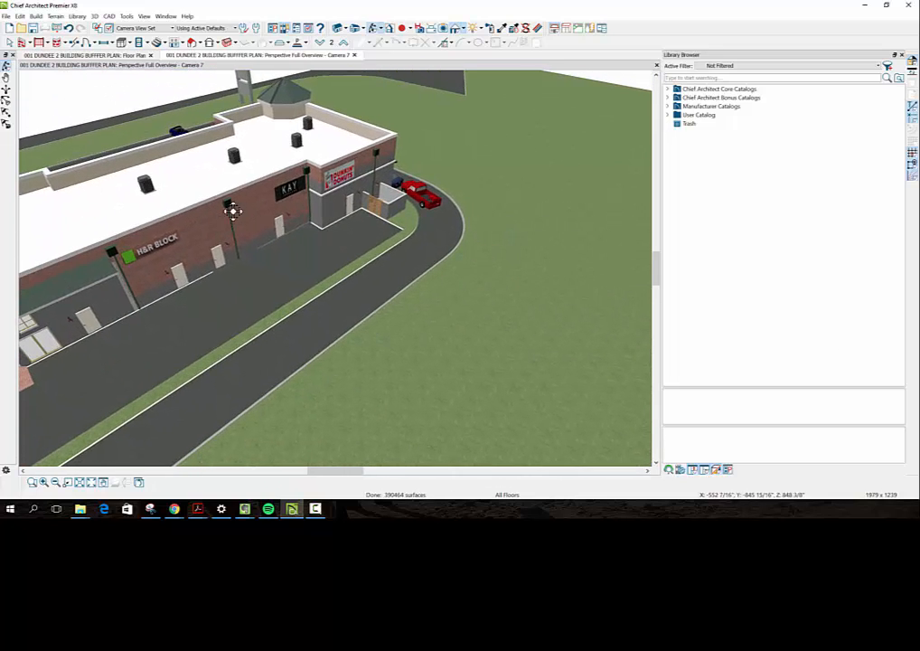
On the floor 2 plan, move the small box solid outside the turret wing's upper wall 9'-6" left, to the wing's outer corner
left_click(137, 56)
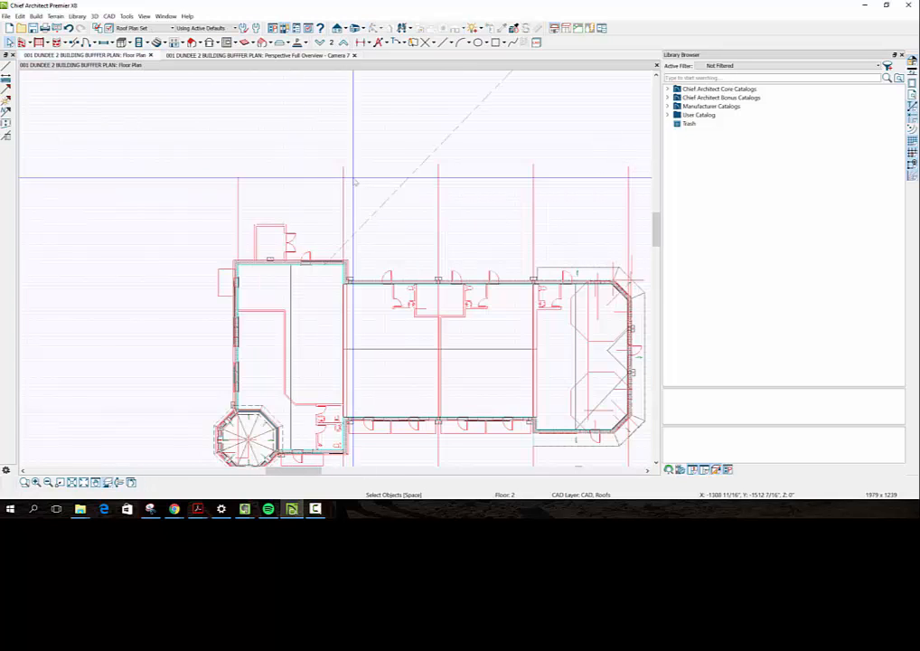
scroll(250, 239, "up", 6)
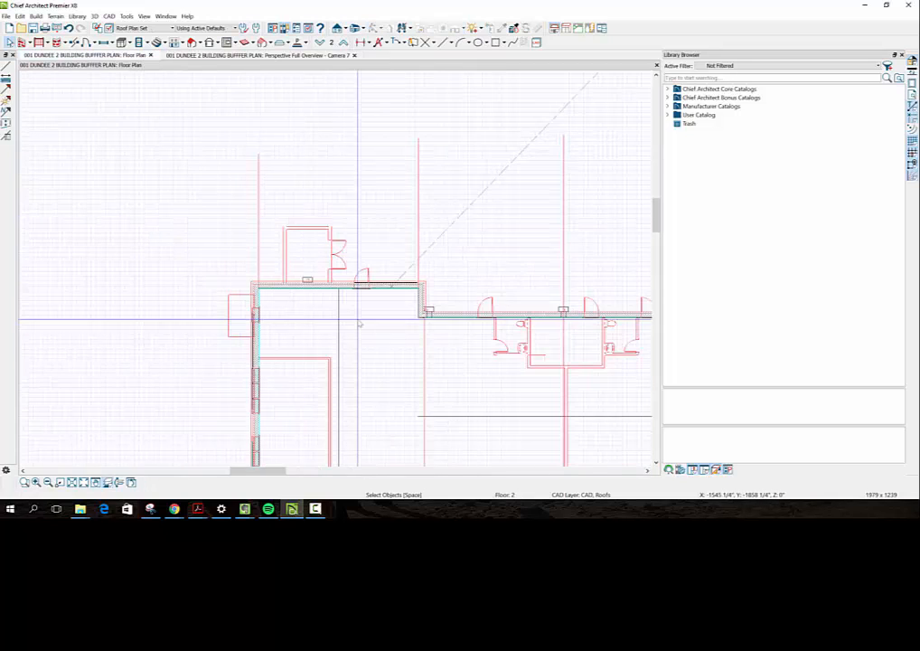
scroll(273, 261, "up", 2)
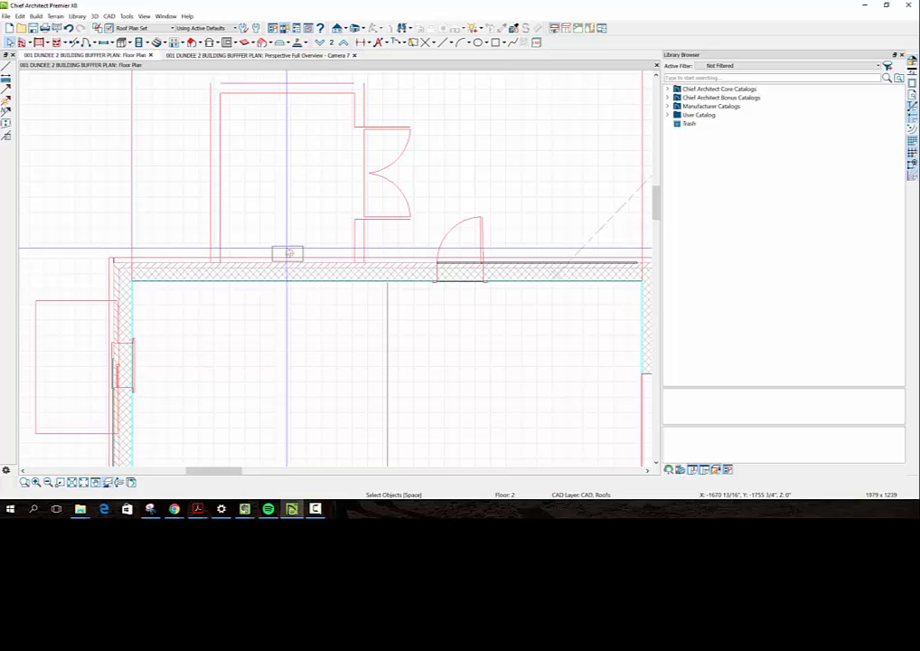
left_click(288, 254)
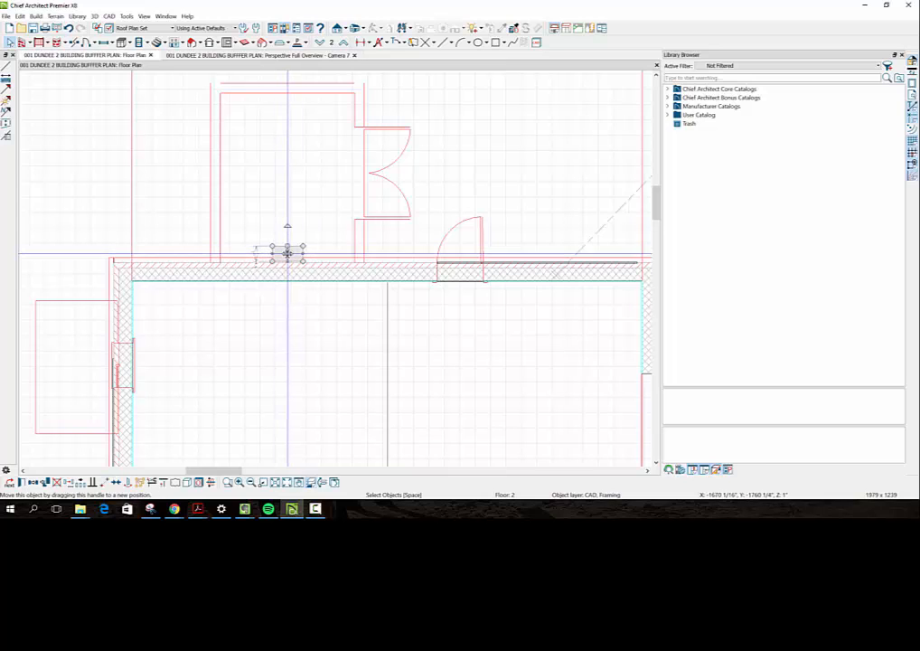
left_click_drag(288, 254, 141, 250)
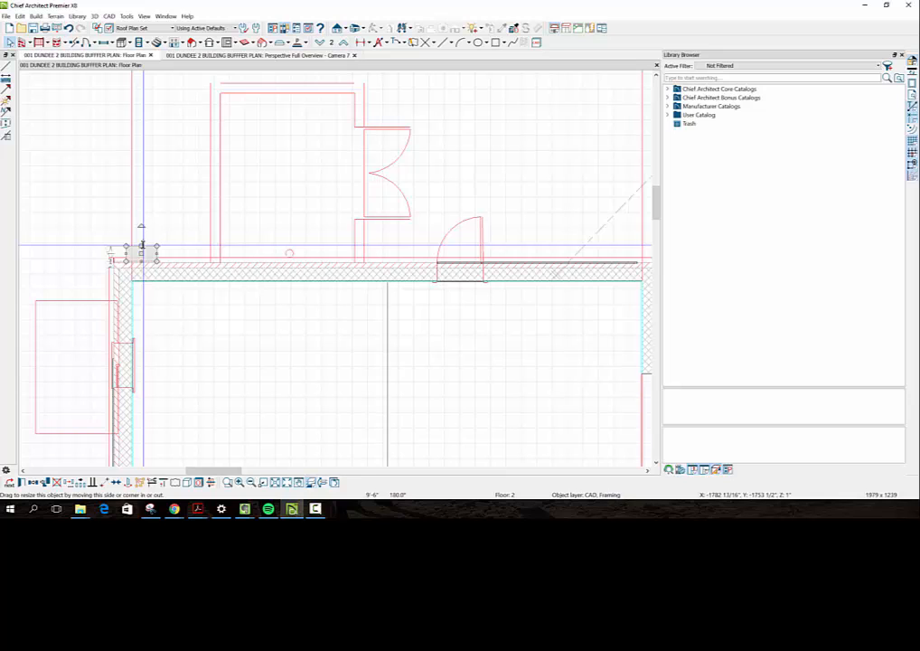
Copy the small CAD box from the wall at the wing's inner corner into the wall at its outer corner, aligned with the box solid
scroll(229, 310, "down", 3)
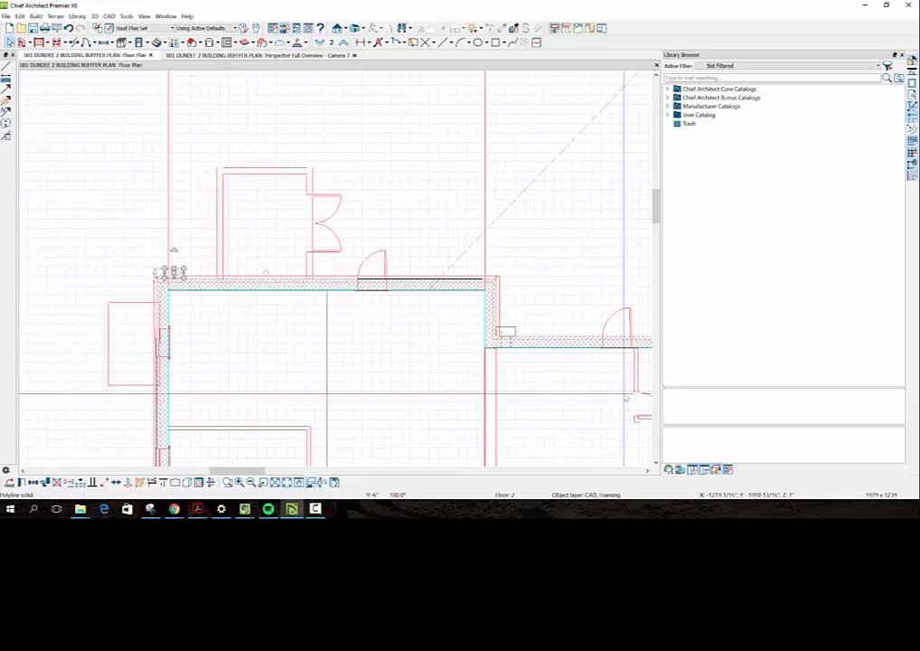
scroll(480, 357, "up", 4)
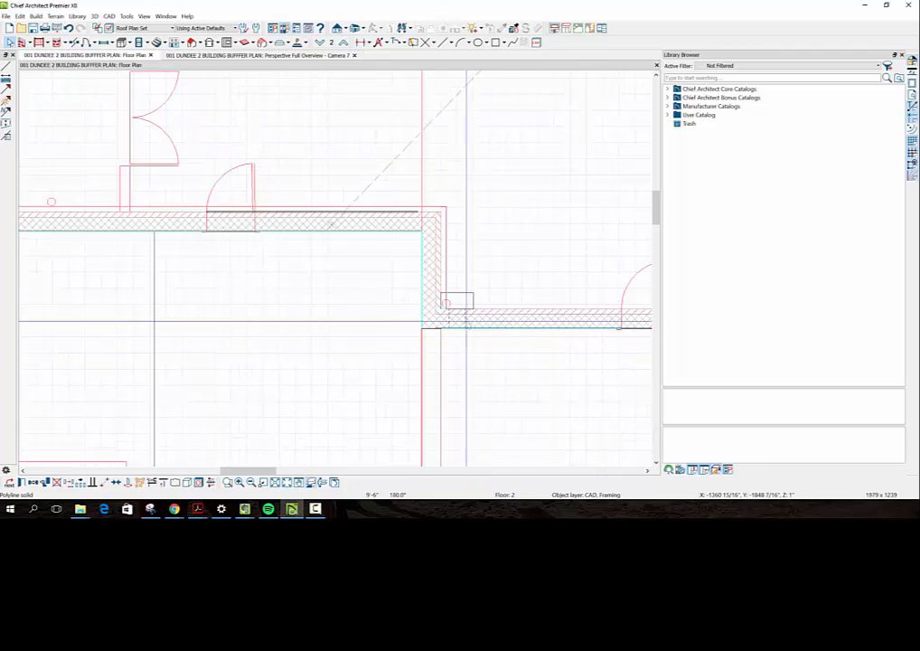
left_click(467, 322)
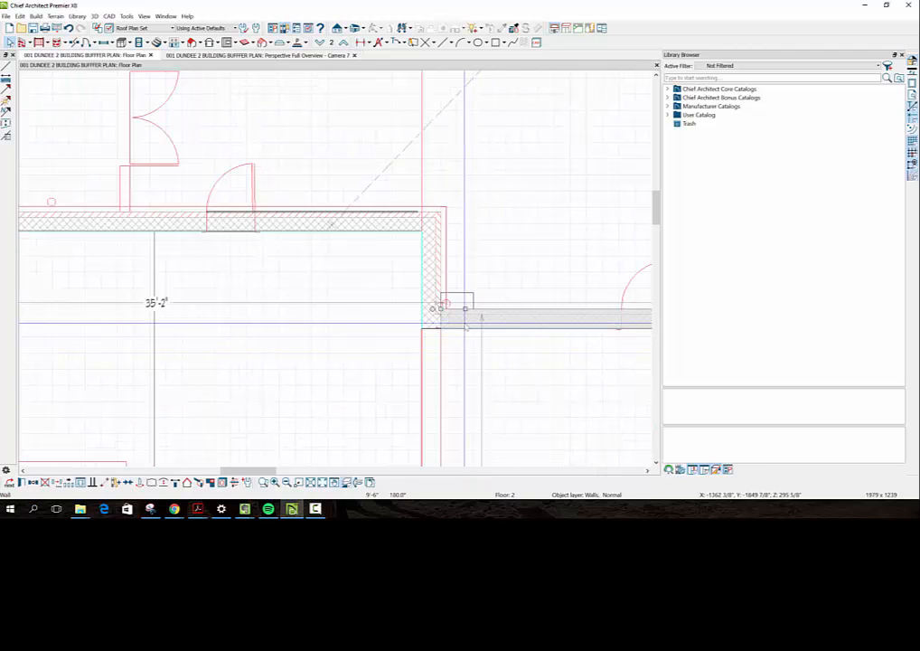
left_click(465, 324)
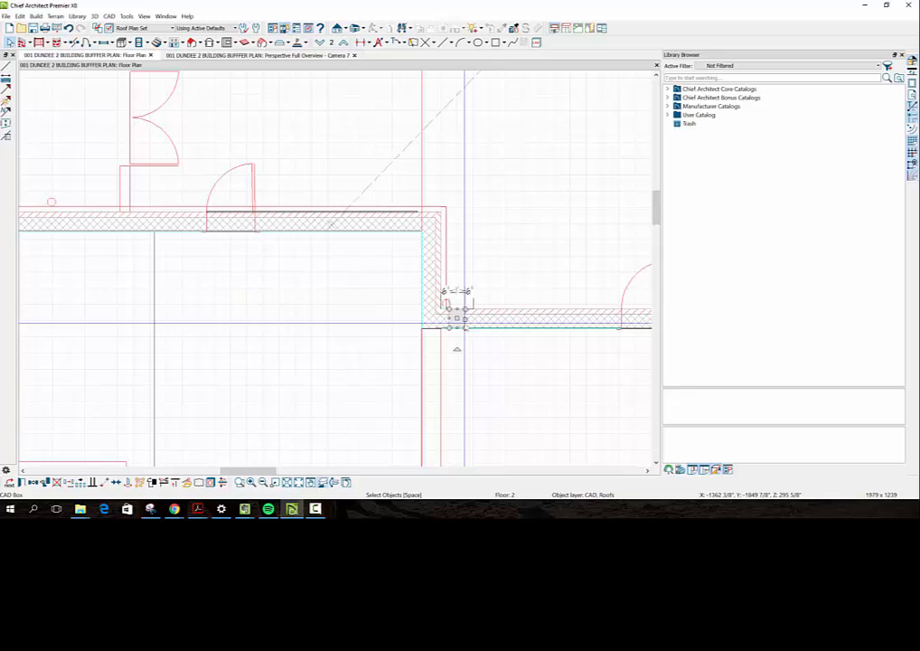
scroll(461, 319, "down", 3)
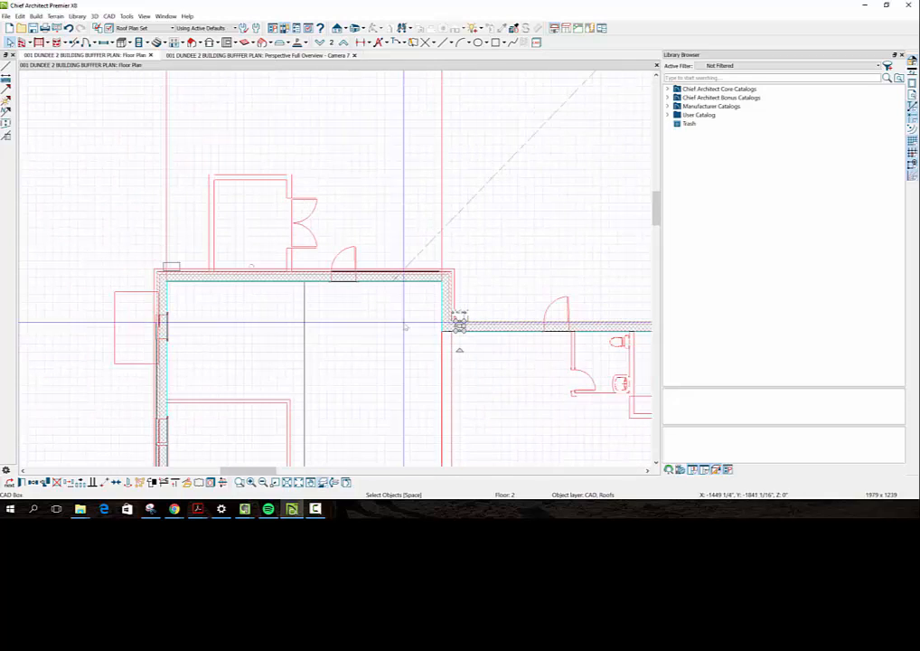
scroll(210, 285, "up", 3)
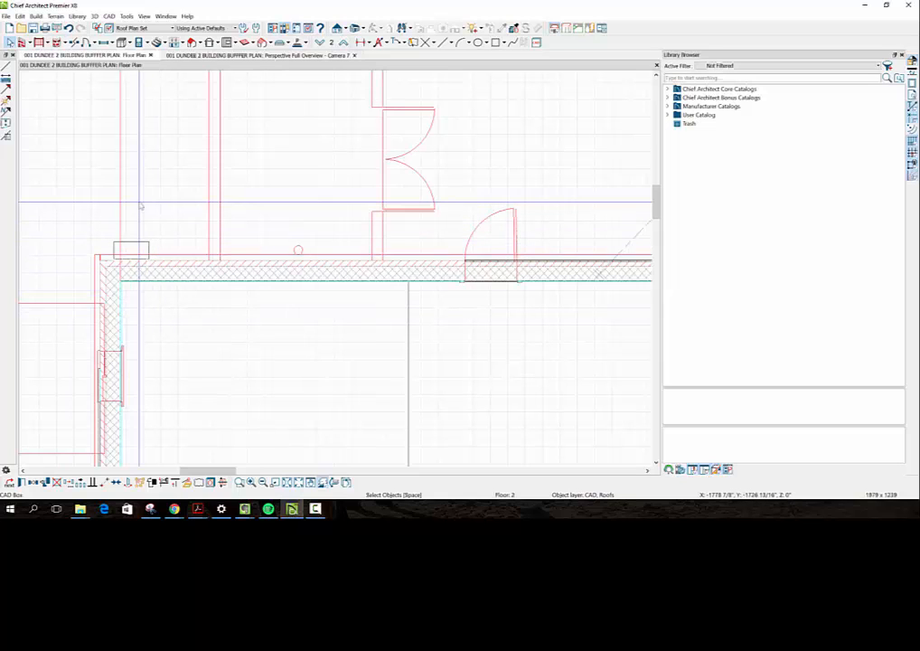
key("ctrl+v")
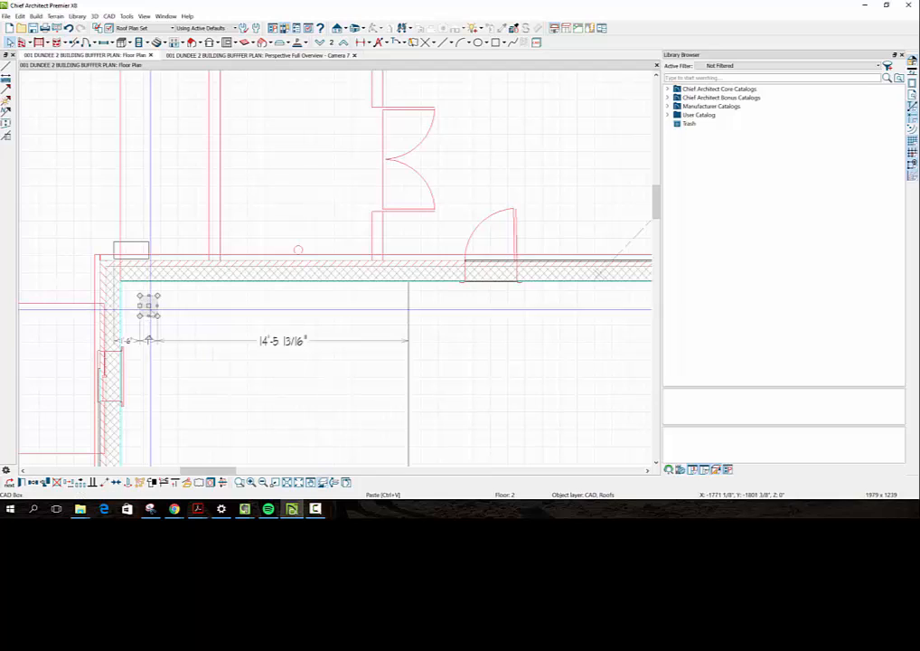
left_click_drag(149, 306, 128, 251)
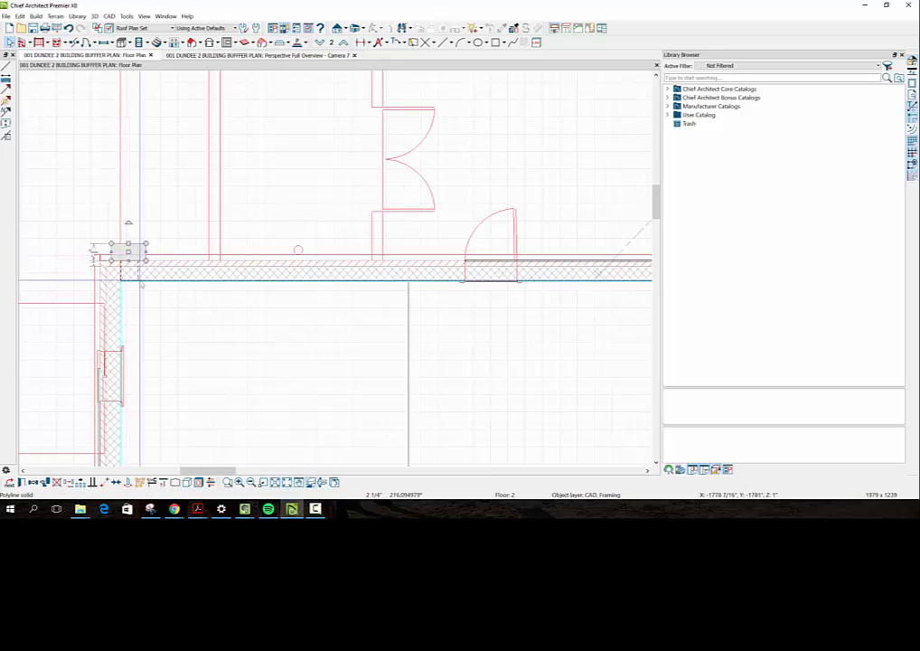
Check the layer assignment of the green downspout cylinder beside the open enclosure in the 3D overview
left_click(264, 352)
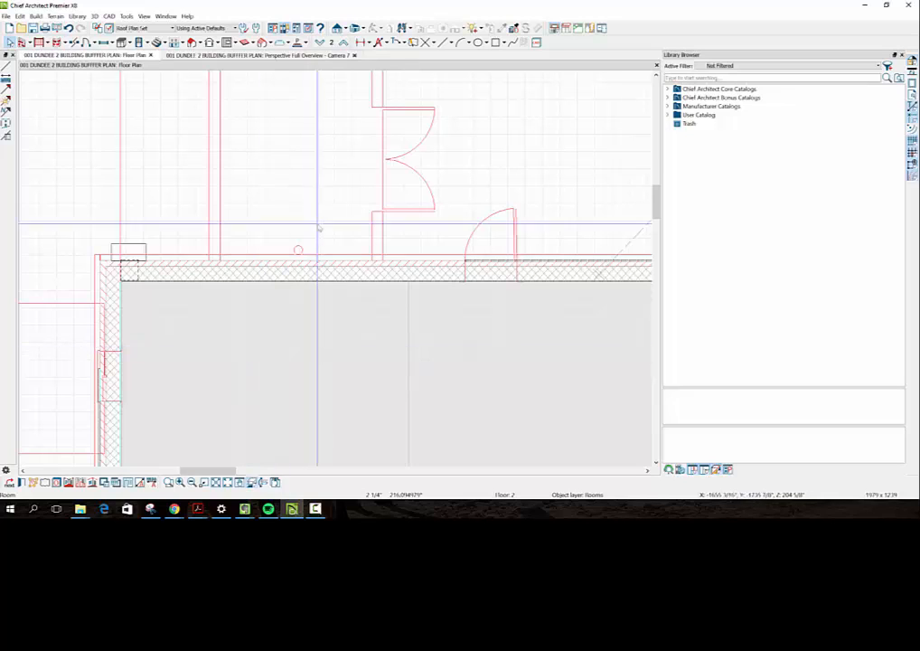
left_click(321, 43)
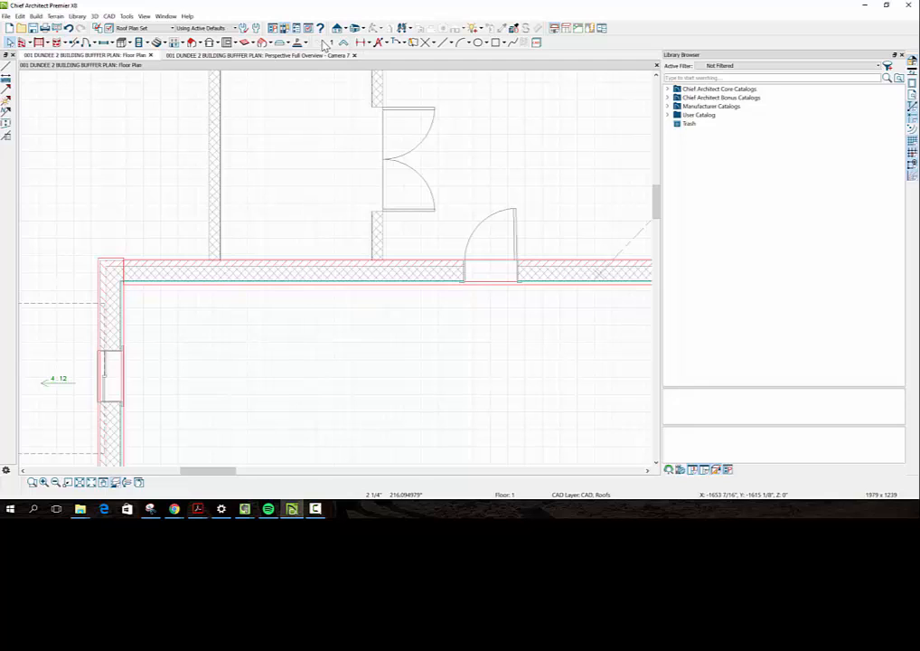
left_click(344, 43)
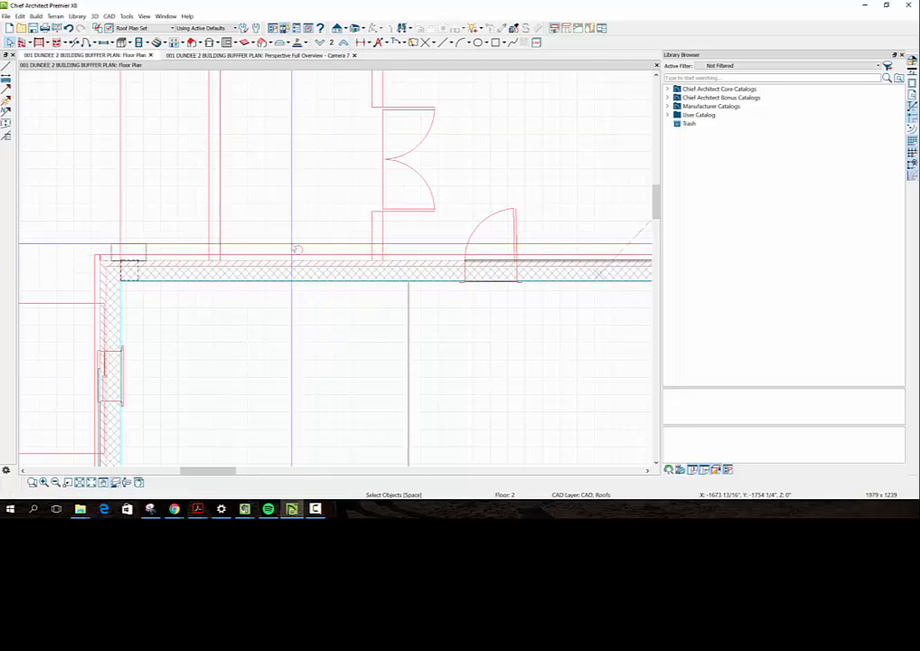
left_click(257, 55)
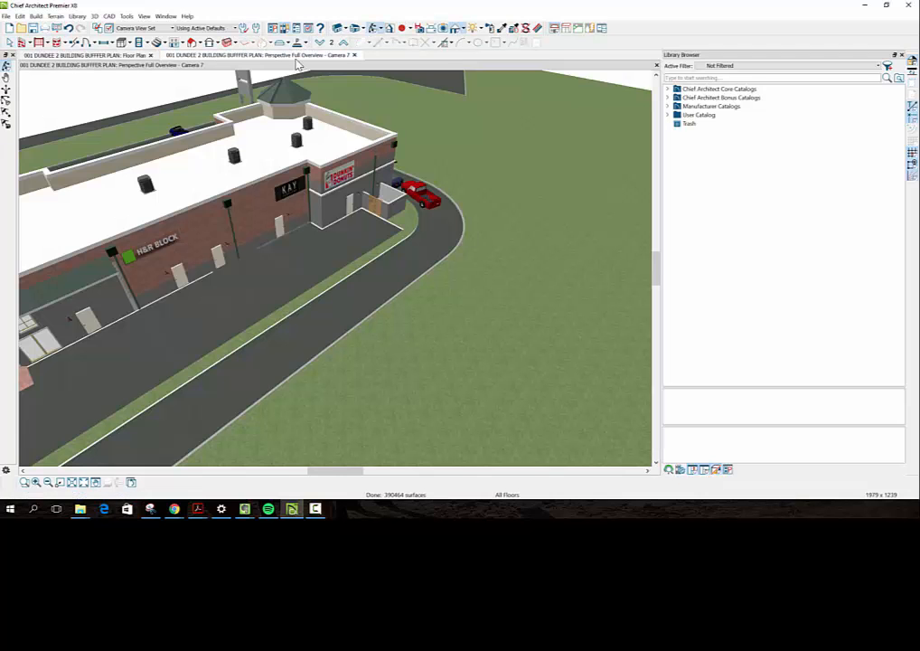
scroll(378, 169, "up", 5)
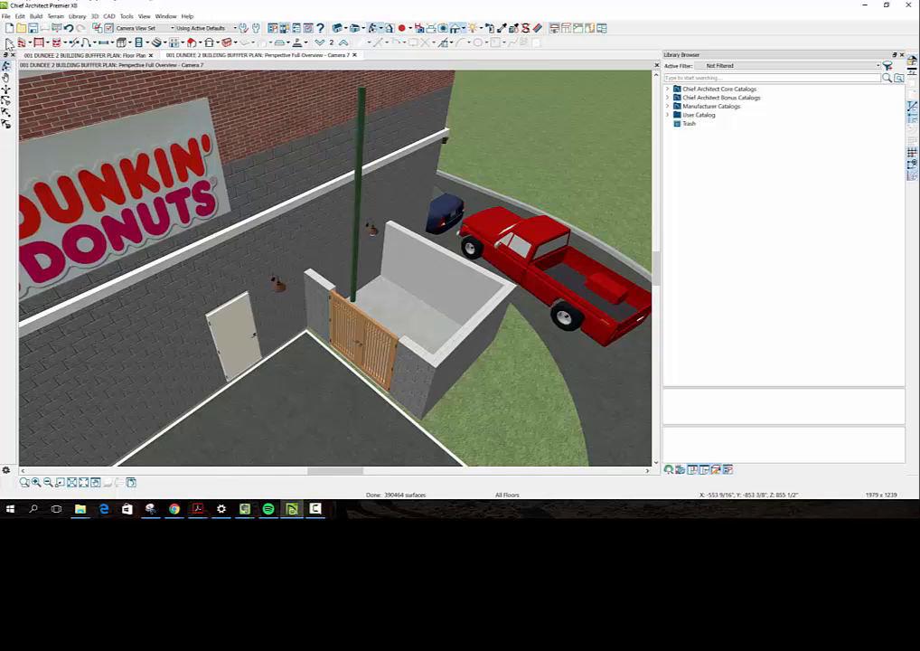
left_click(360, 118)
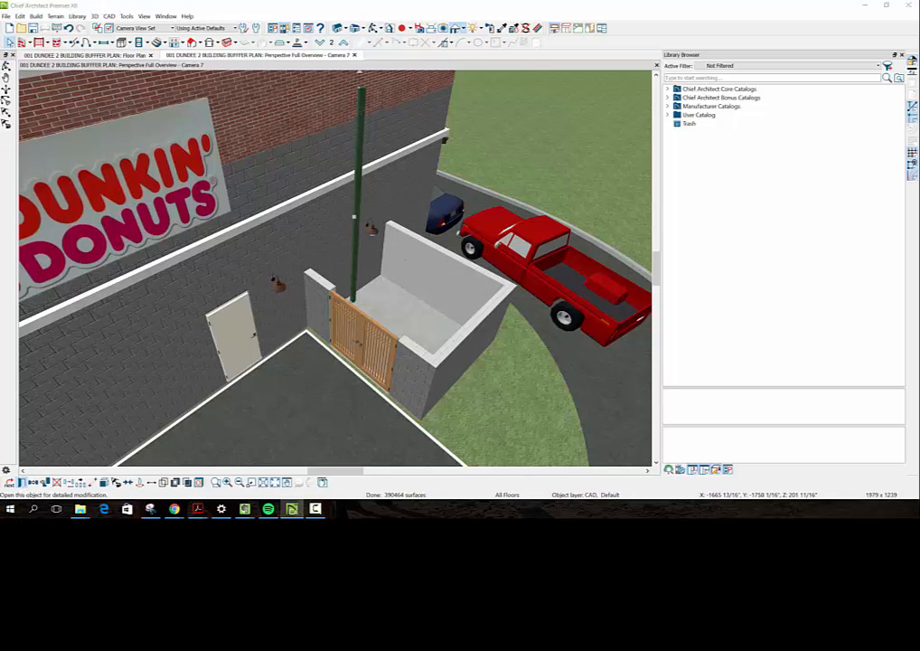
left_click(22, 482)
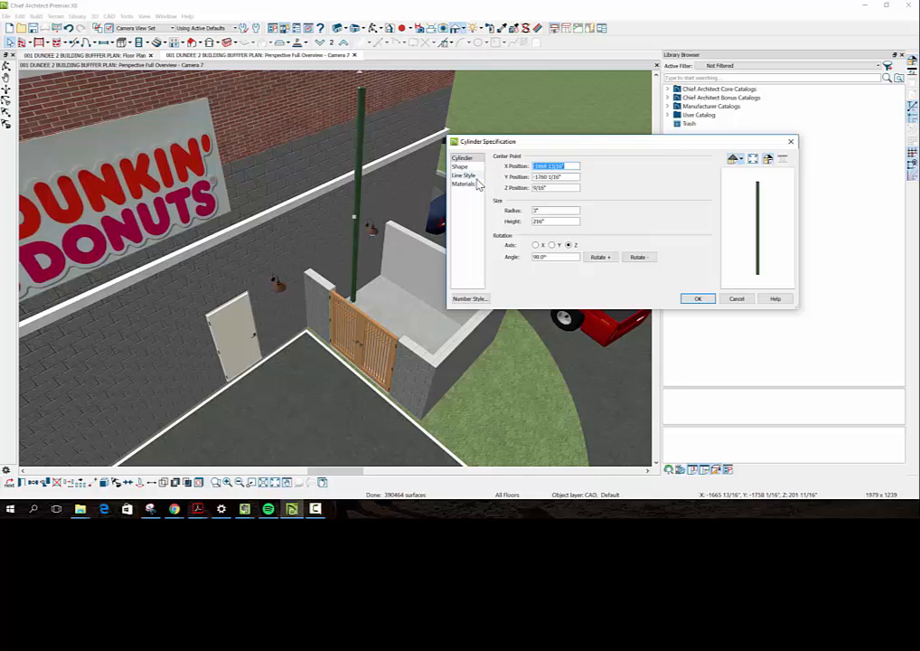
left_click(465, 175)
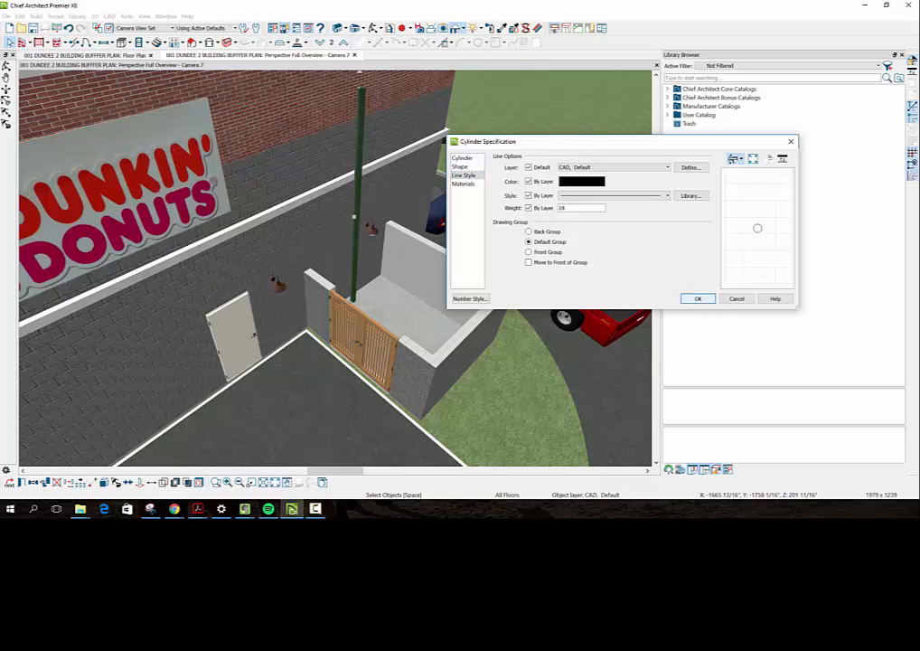
left_click(700, 300)
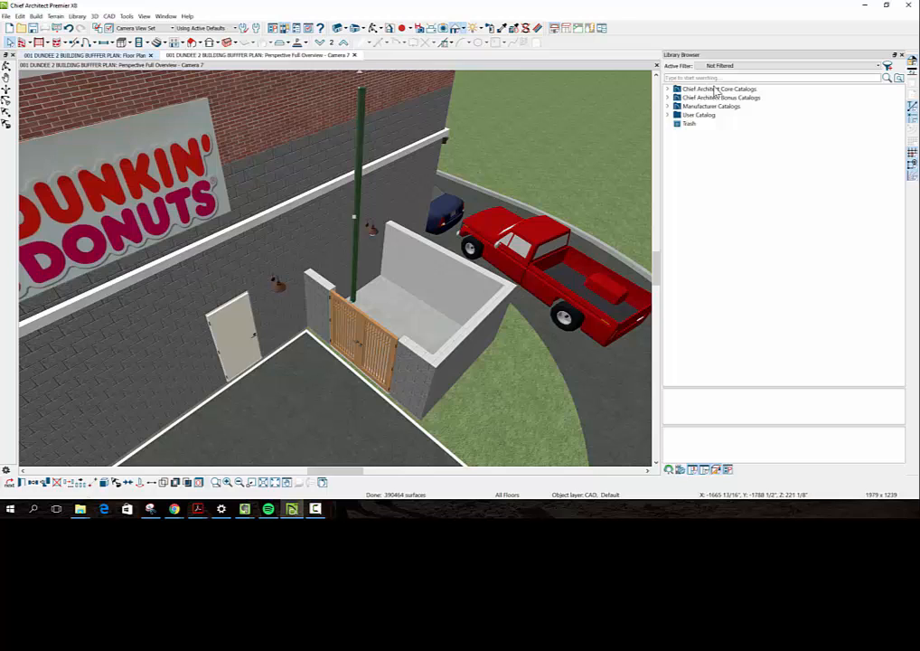
Switch the floor 1 plan to the Default Set layer set and select the downspout circle outside the wing's upper wall
left_click(85, 55)
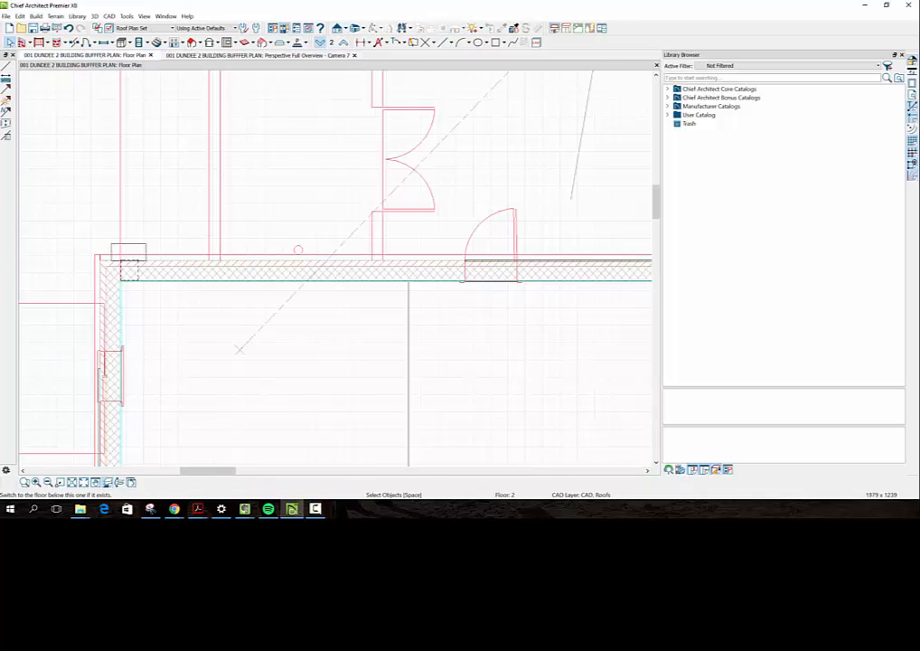
left_click(320, 43)
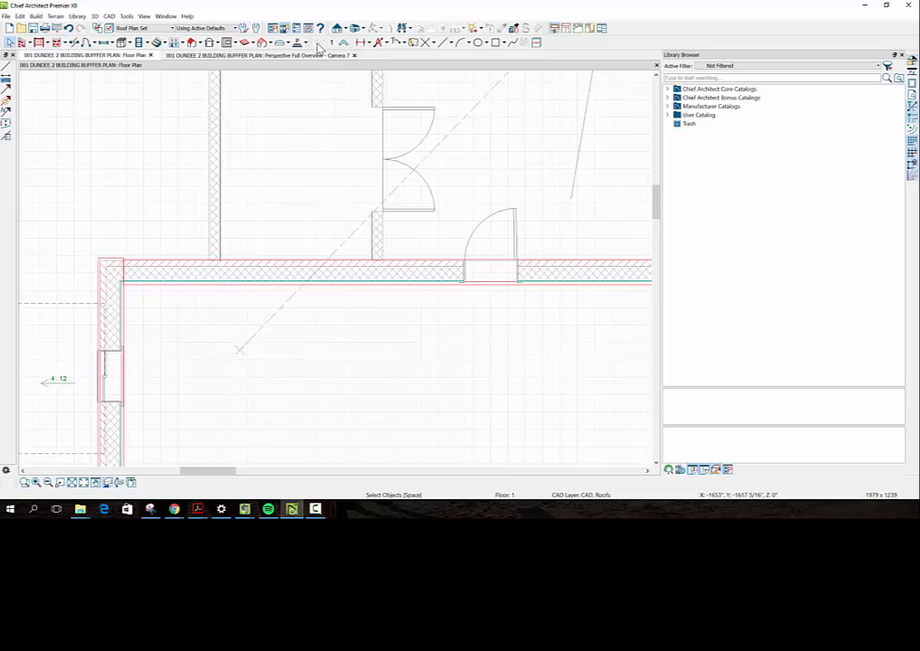
left_click(140, 28)
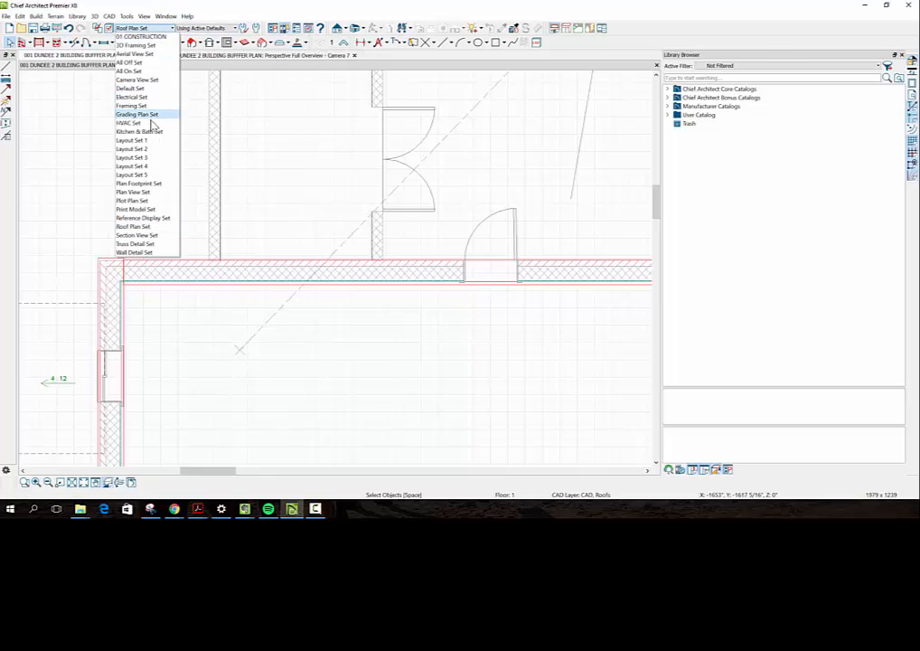
left_click(733, 290)
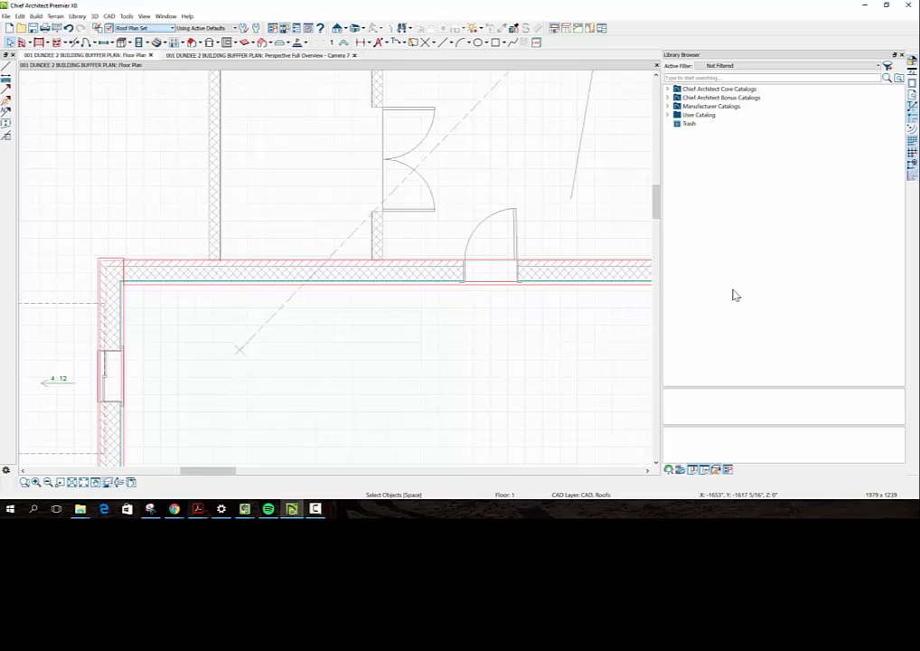
left_click(172, 29)
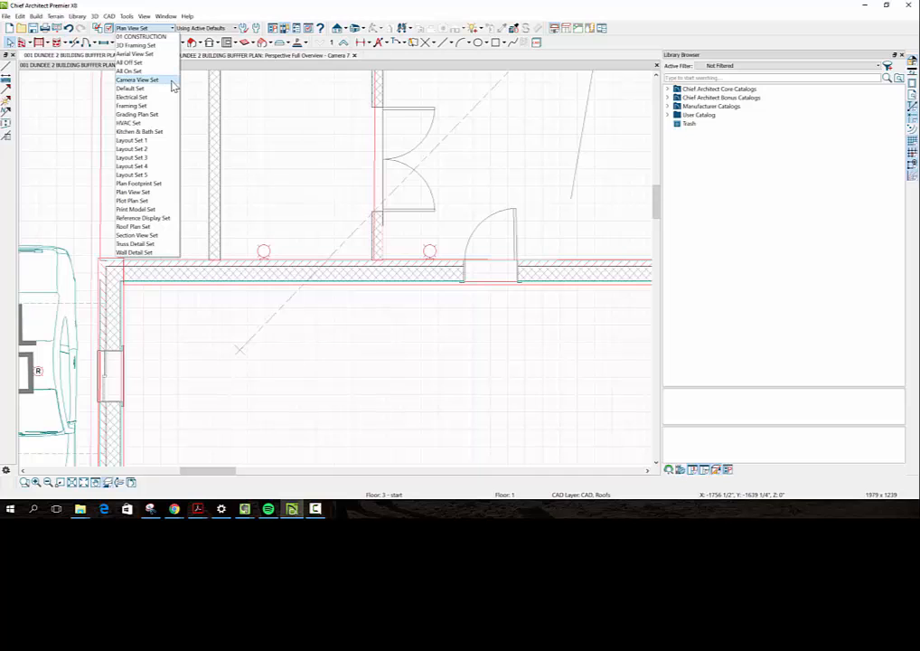
left_click(758, 141)
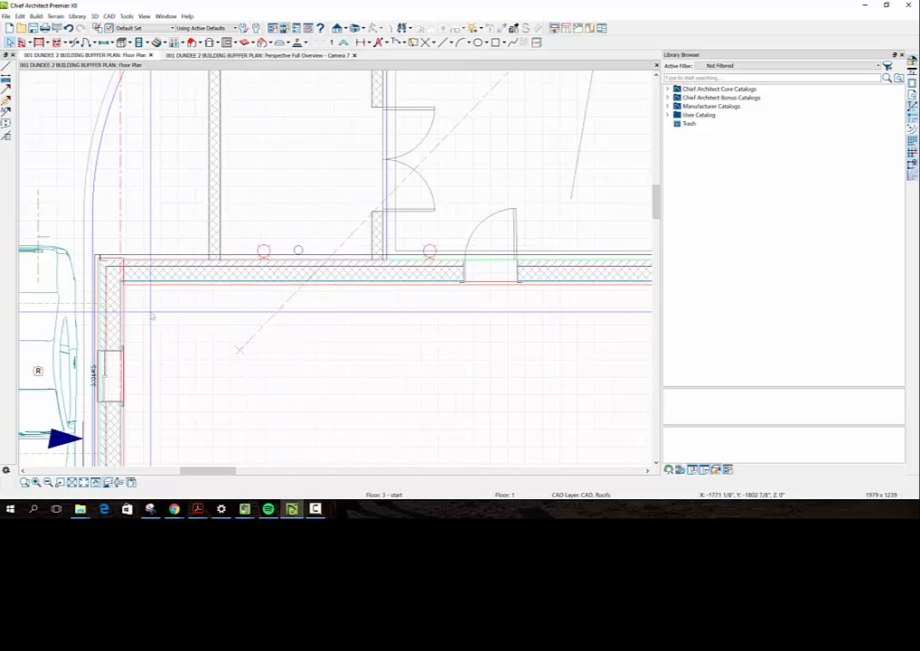
left_click(300, 250)
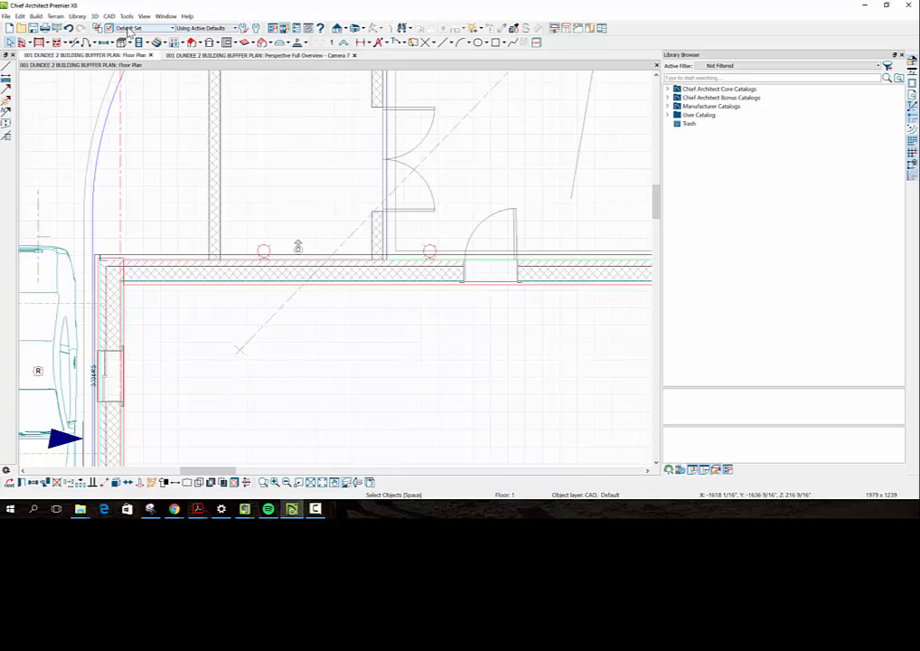
On floor 2, check the layer and line style of the box solid at the wing's outer corner
left_click(343, 45)
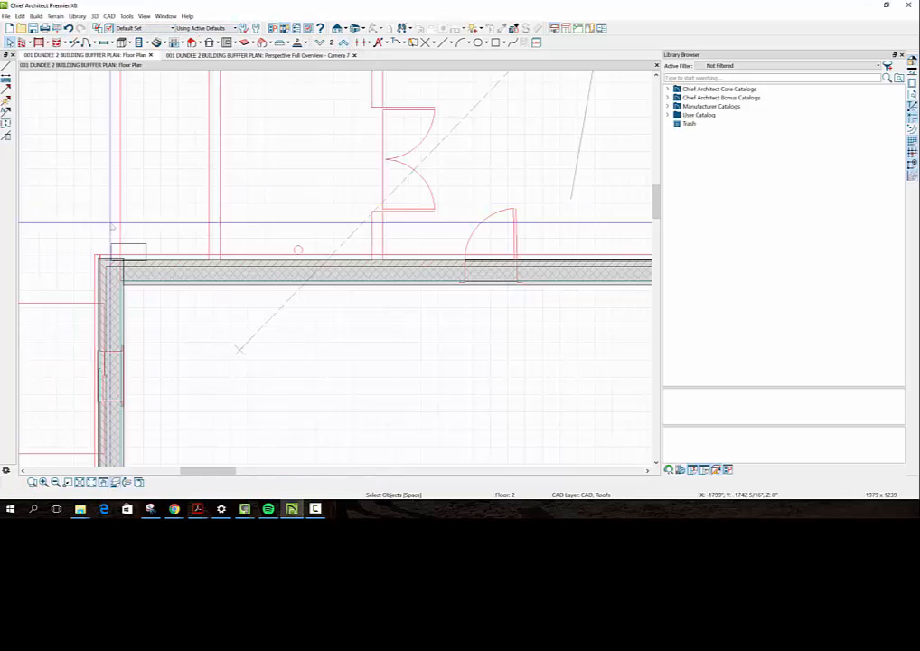
left_click(132, 245)
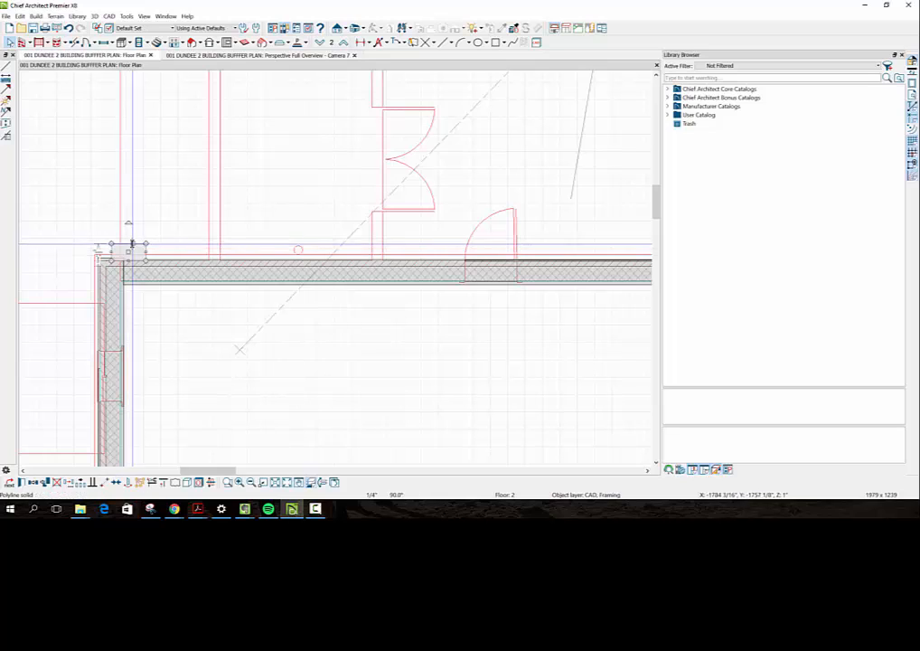
left_click(22, 483)
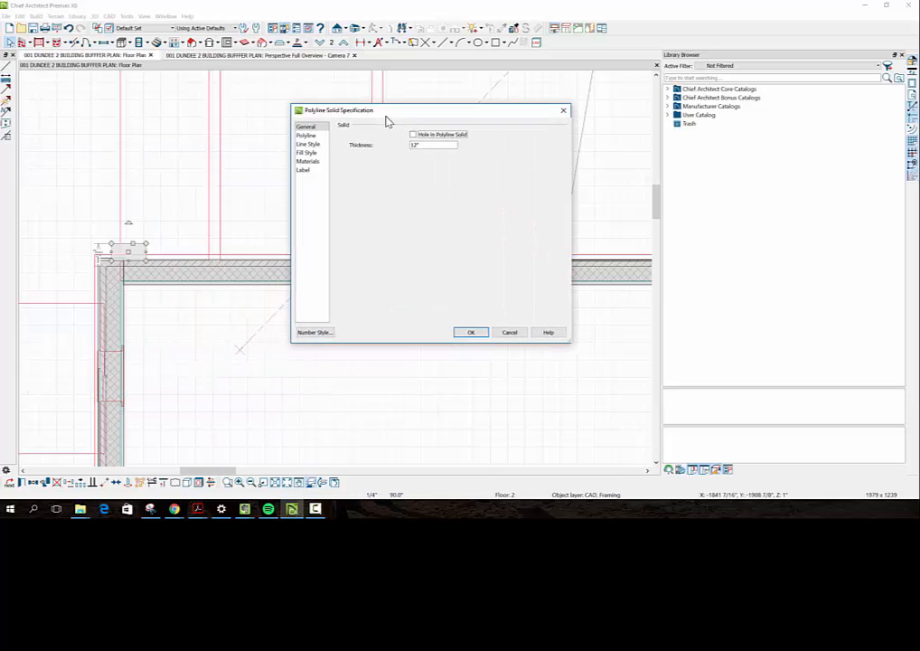
left_click(308, 143)
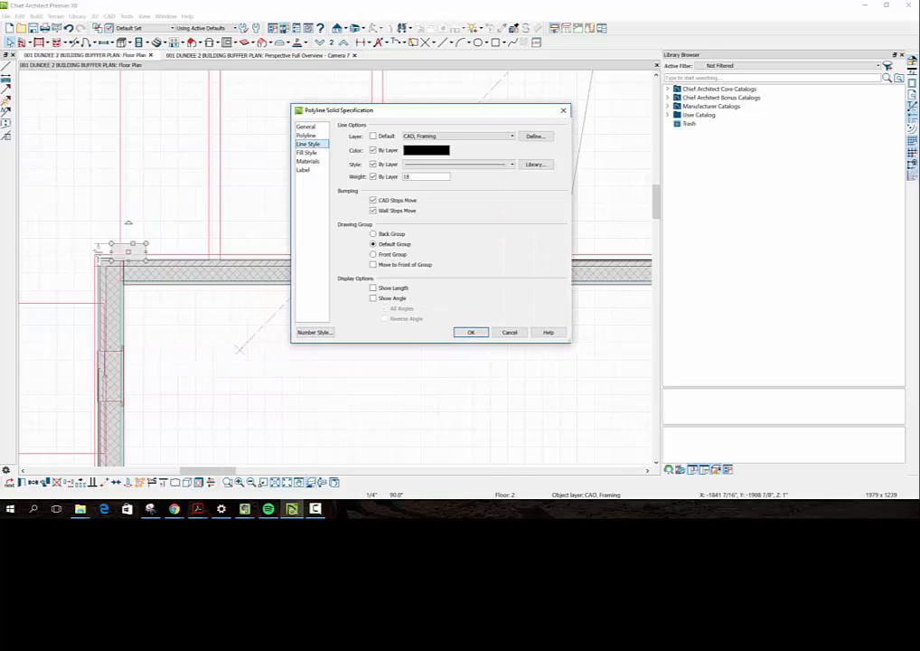
left_click(483, 333)
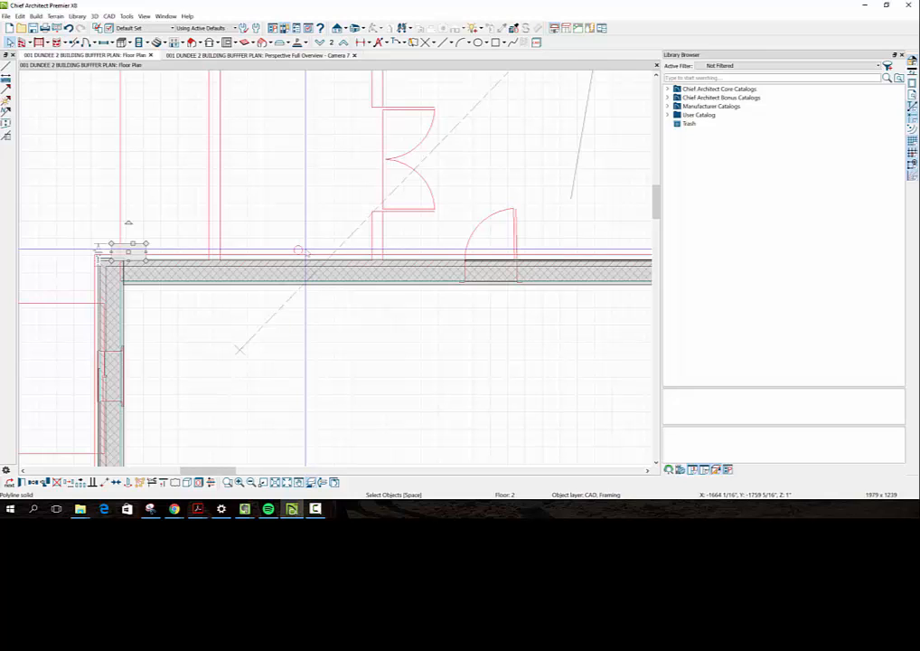
Open the rear elevation from the cross-section camera behind the building and bring the turret end into view
scroll(290, 264, "down", 2)
scroll(290, 264, "down", 3)
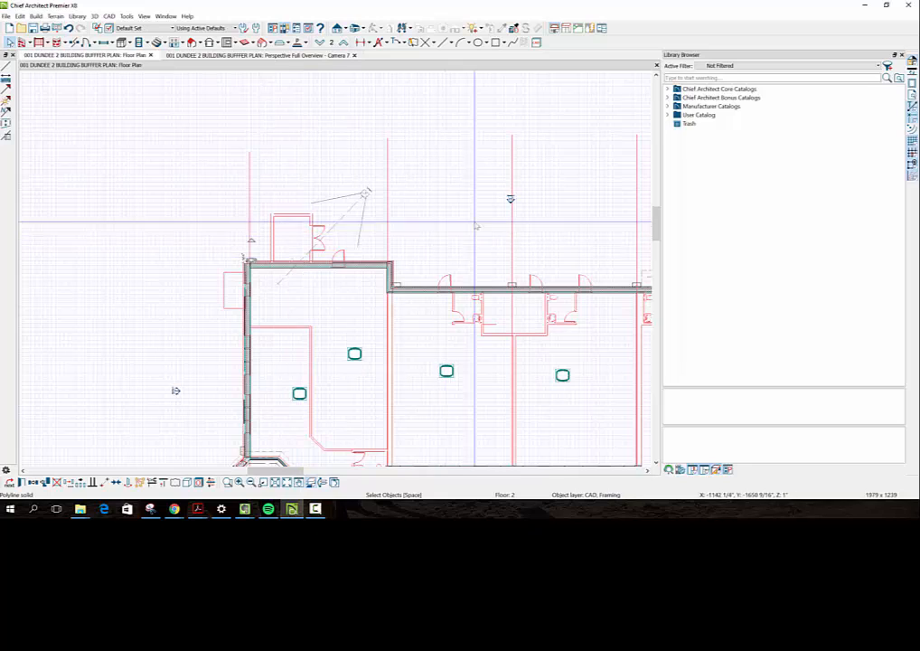
left_click(512, 199)
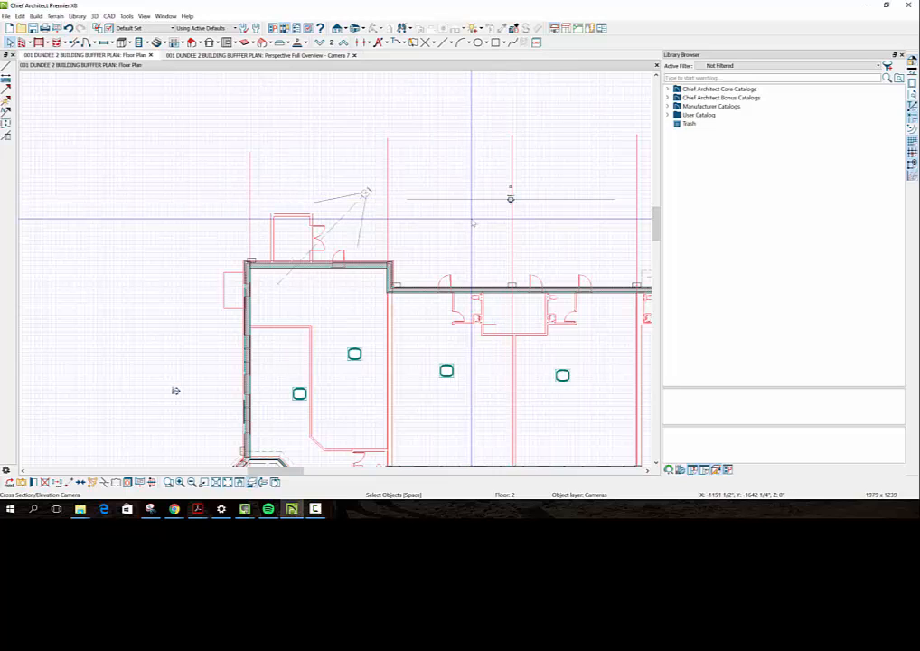
scroll(529, 220, "up", 4)
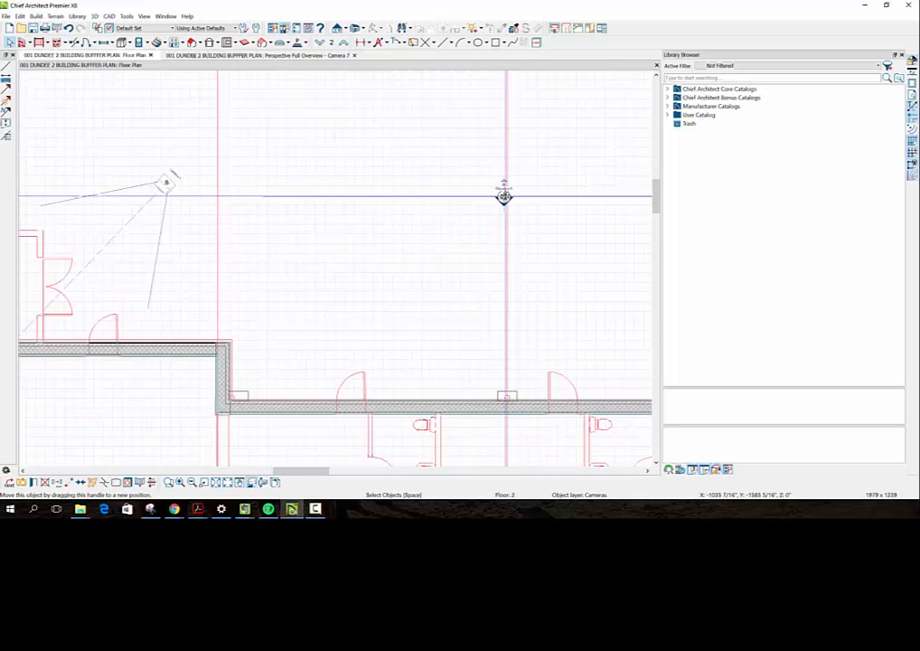
left_click(504, 197)
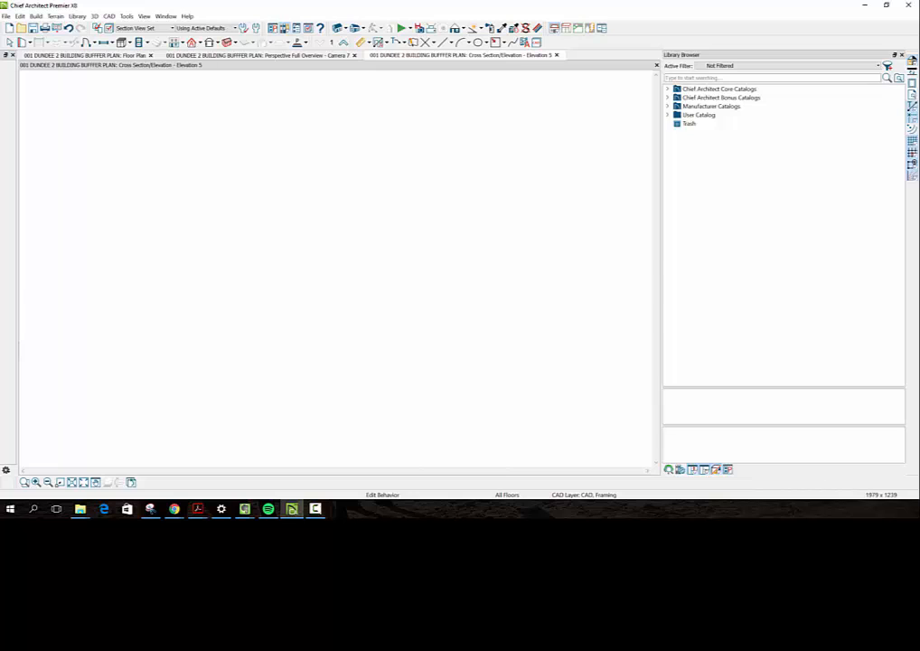
left_click(647, 470)
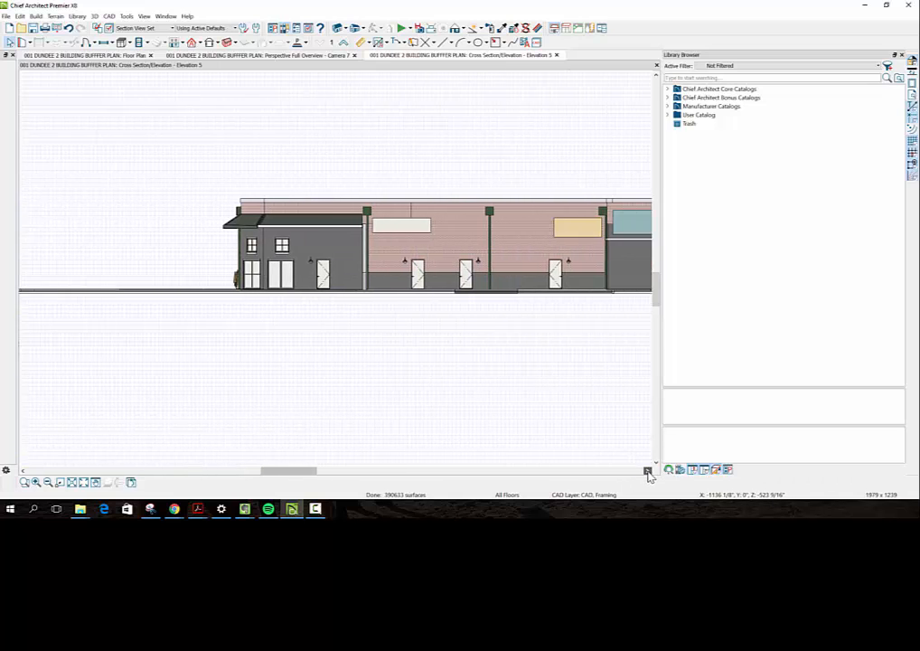
left_click(649, 472)
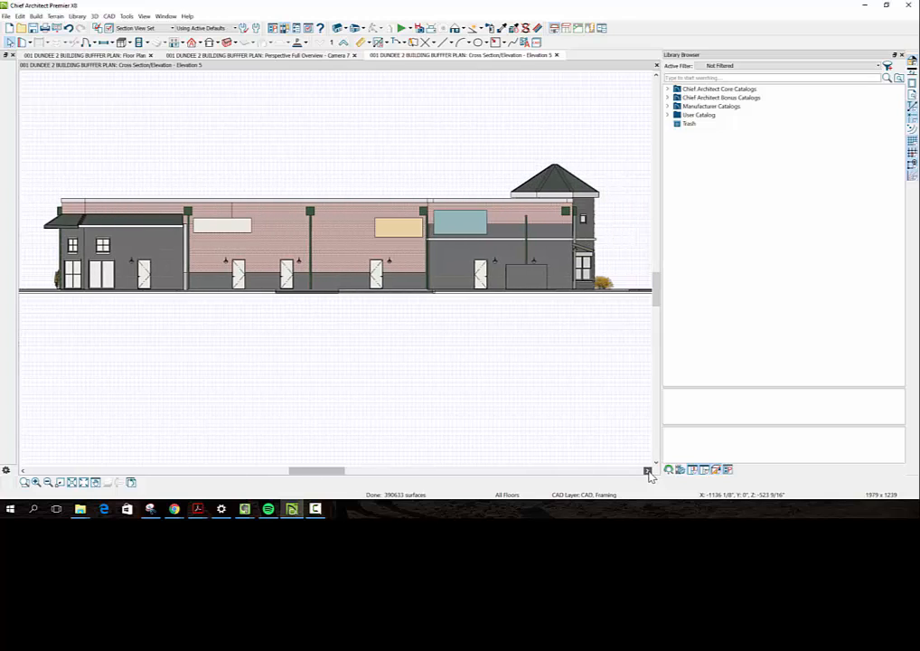
In the rear elevation, move the green downspout from behind the enclosure to directly below the collector box nearest the turret end
left_click(648, 472)
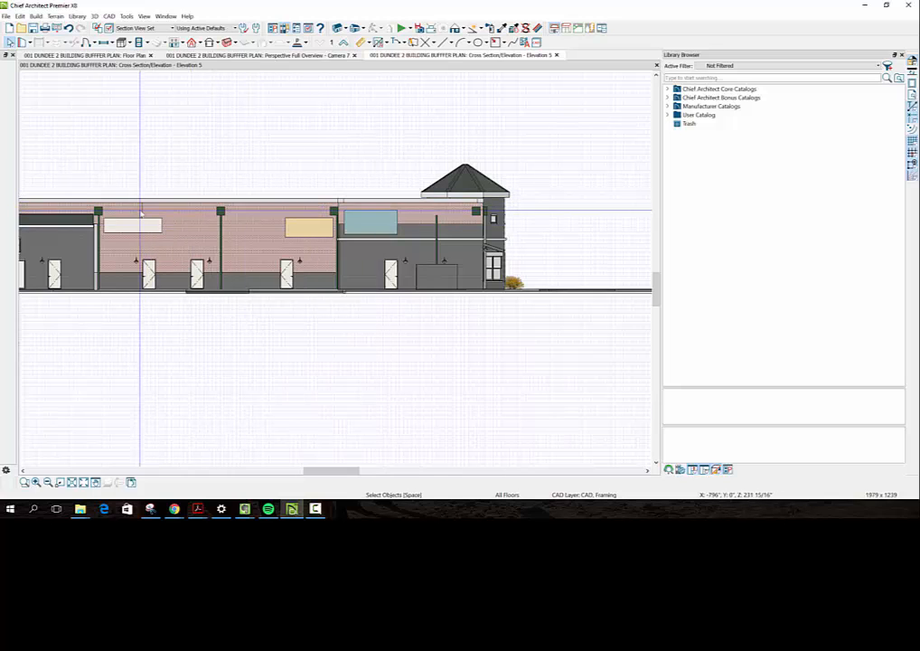
scroll(487, 224, "up", 1)
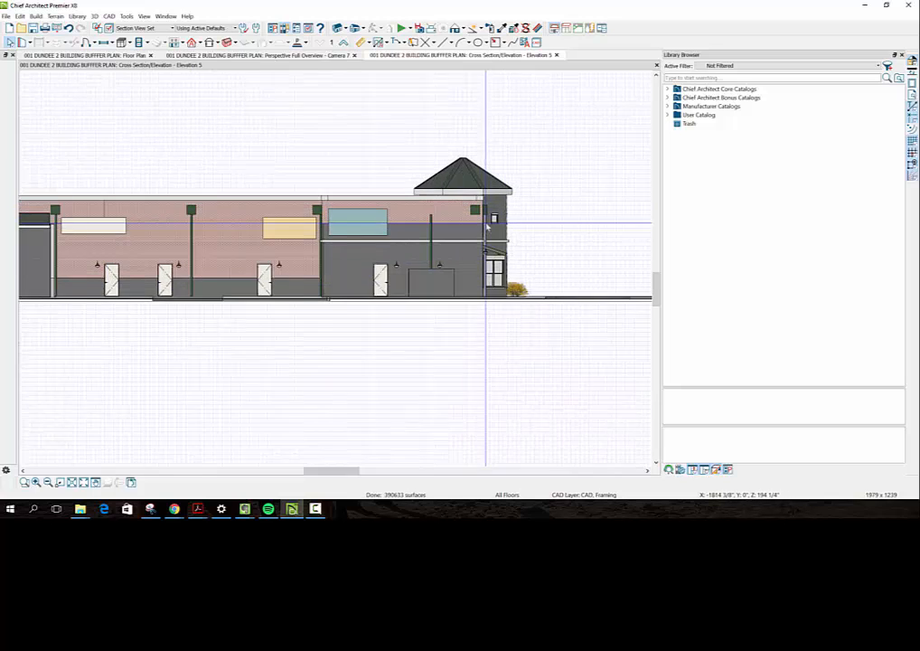
scroll(486, 224, "up", 4)
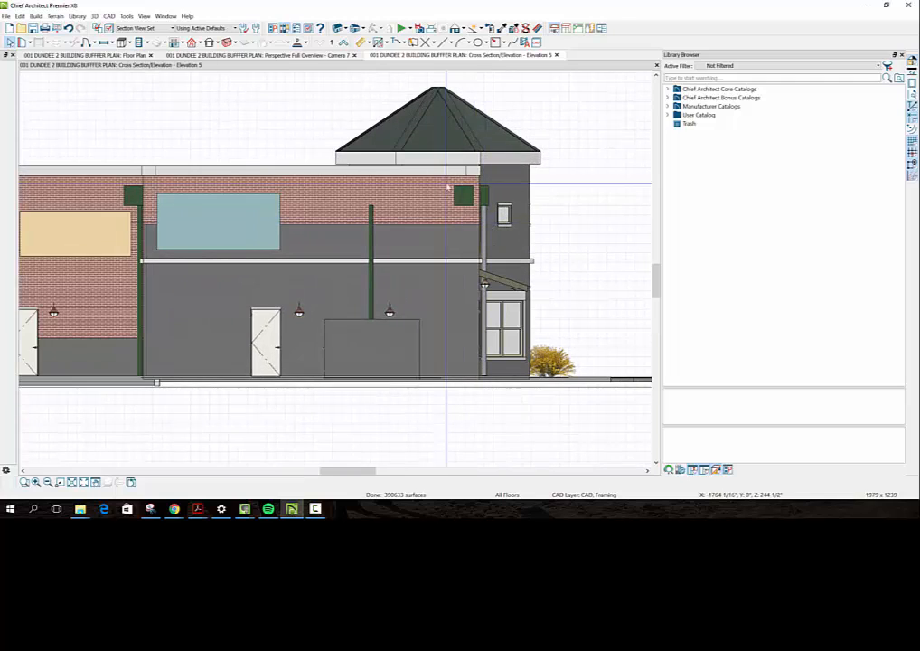
left_click(370, 267)
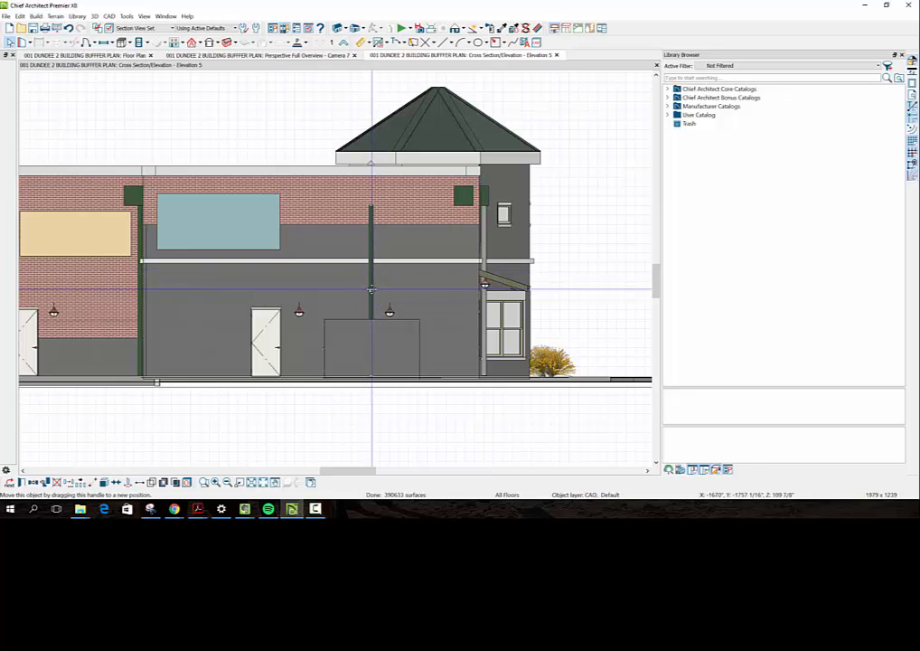
left_click_drag(371, 287, 463, 288)
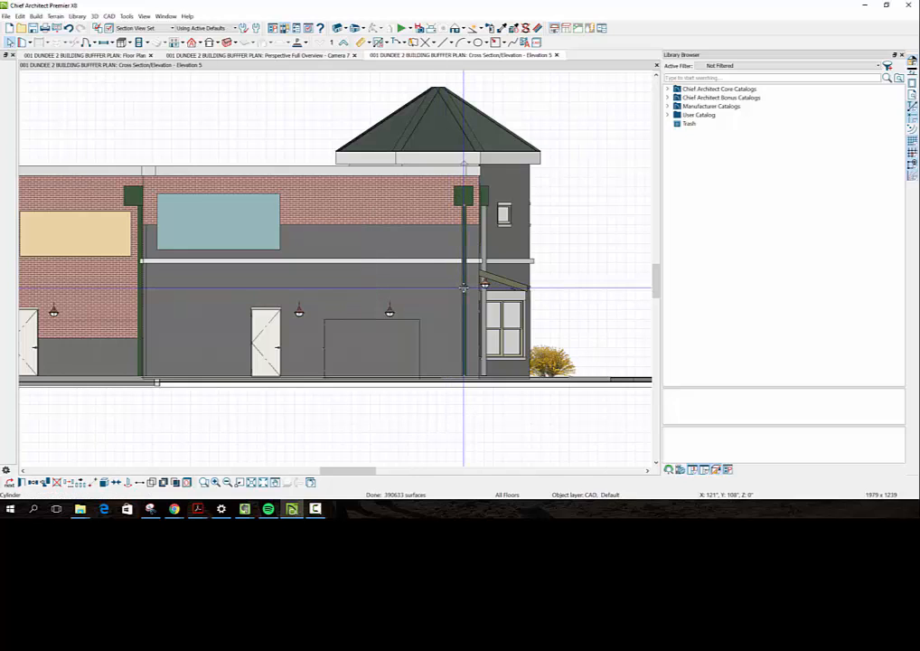
left_click(569, 333)
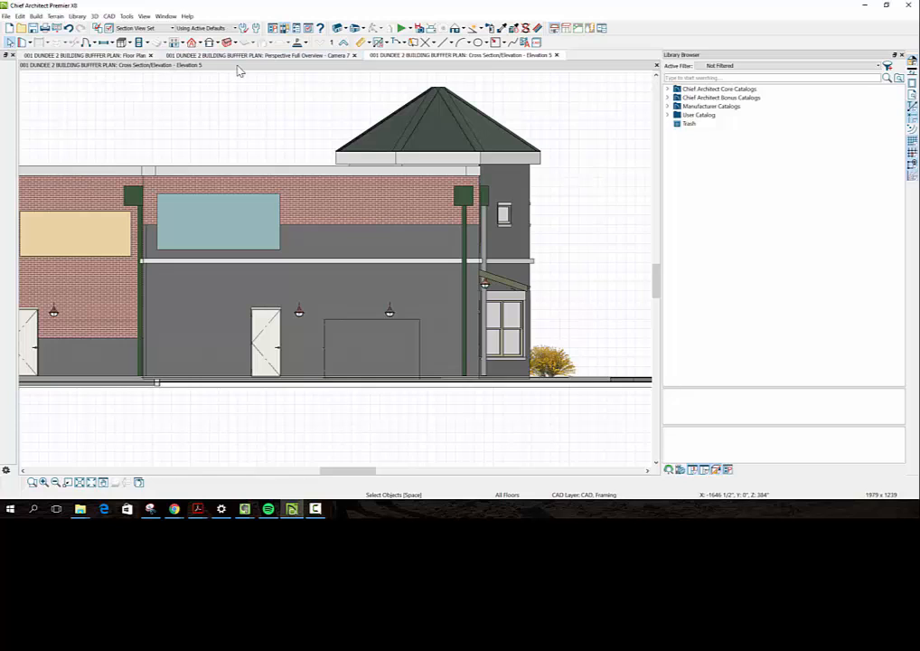
Return to the floor 2 plan and switch its layer set to Roof Plan Set
left_click(108, 54)
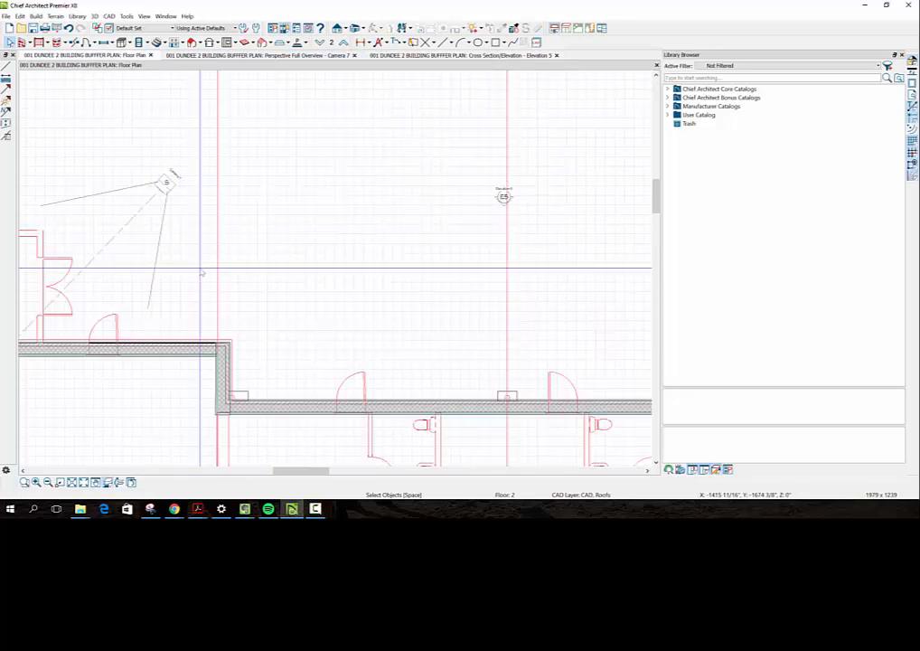
scroll(202, 272, "down", 5)
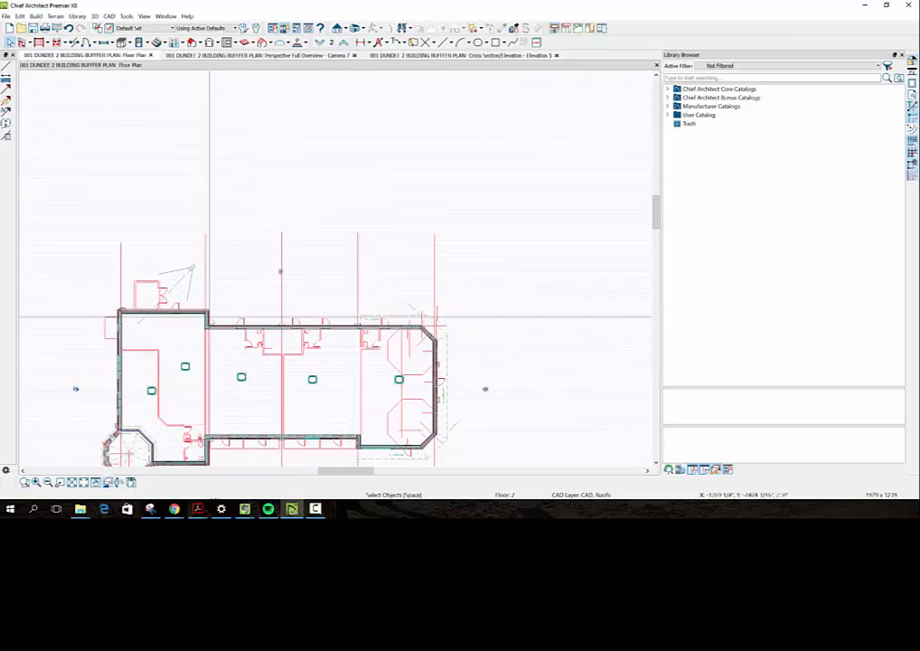
scroll(200, 455, "up", 1)
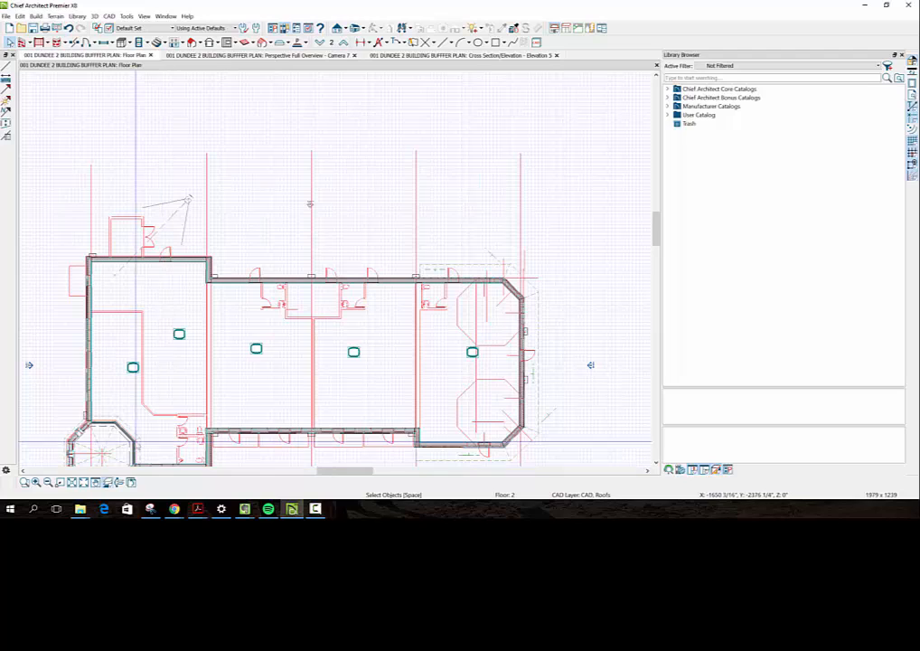
left_click(173, 29)
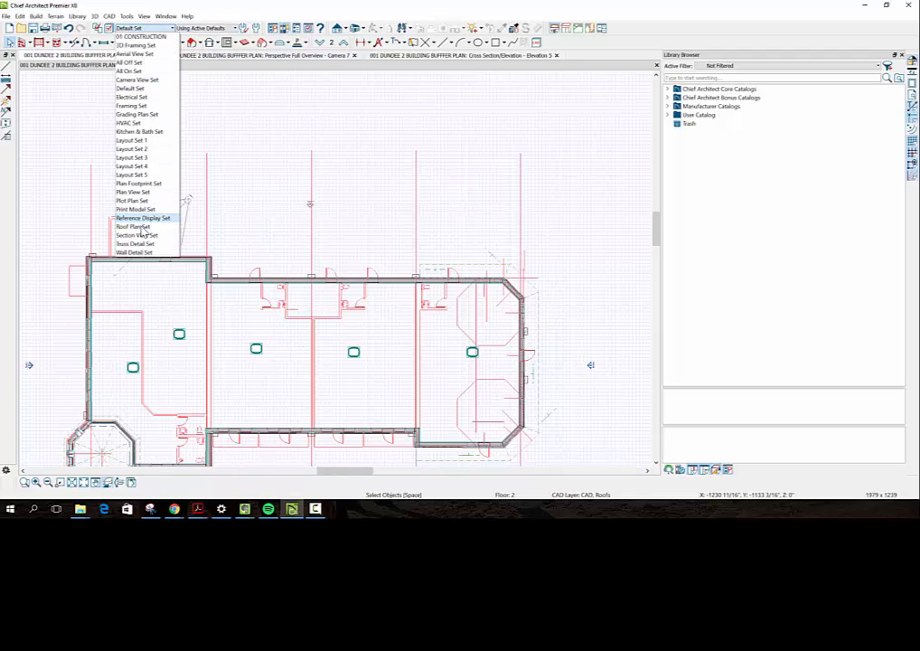
left_click(734, 344)
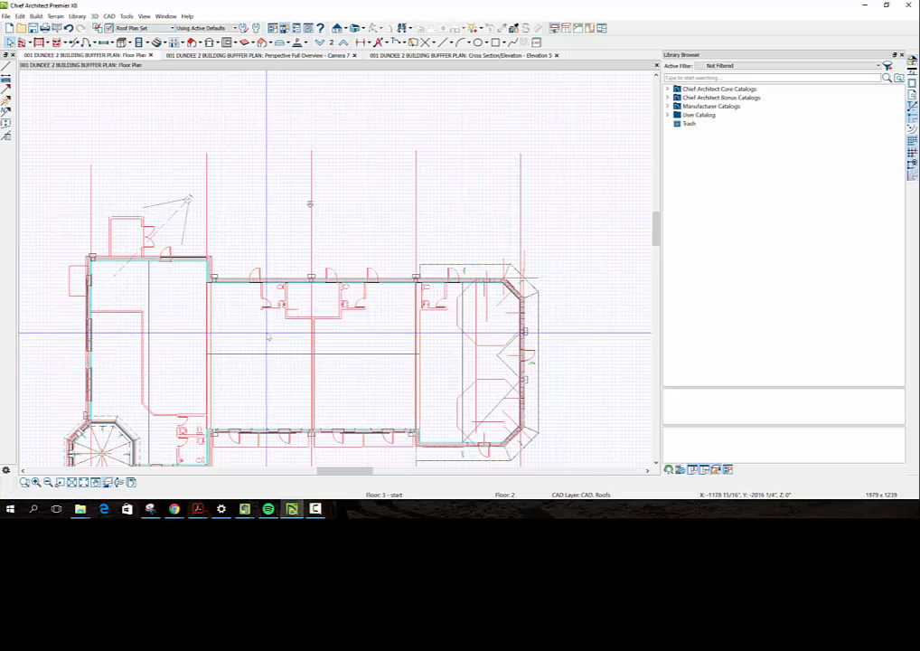
Examine the roof plan around the turret wing's rear corner, including the collector box, downspout and wall opening
scroll(264, 331, "down", 2)
scroll(243, 425, "up", 2)
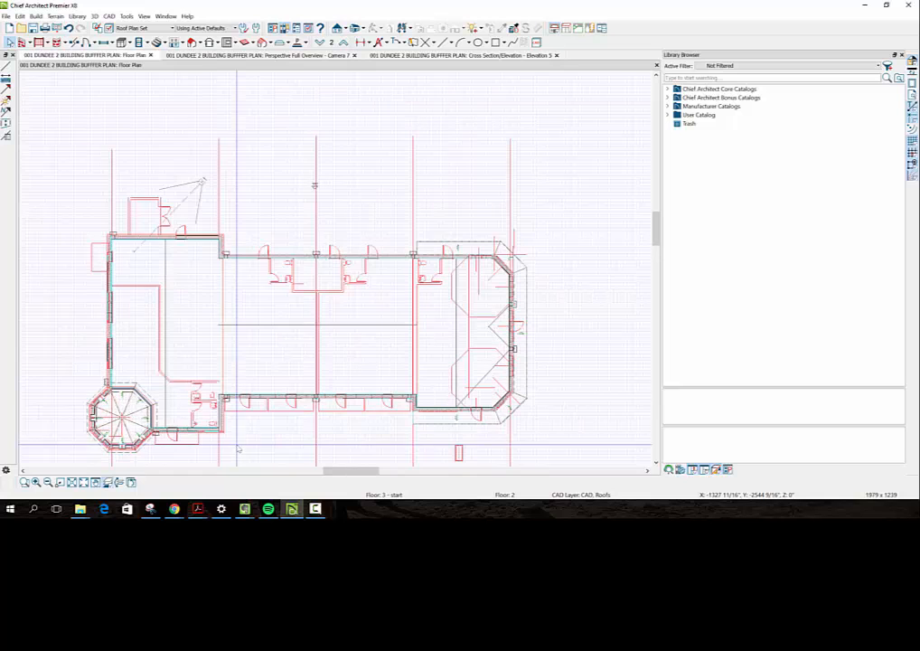
scroll(112, 201, "up", 1)
scroll(112, 201, "up", 4)
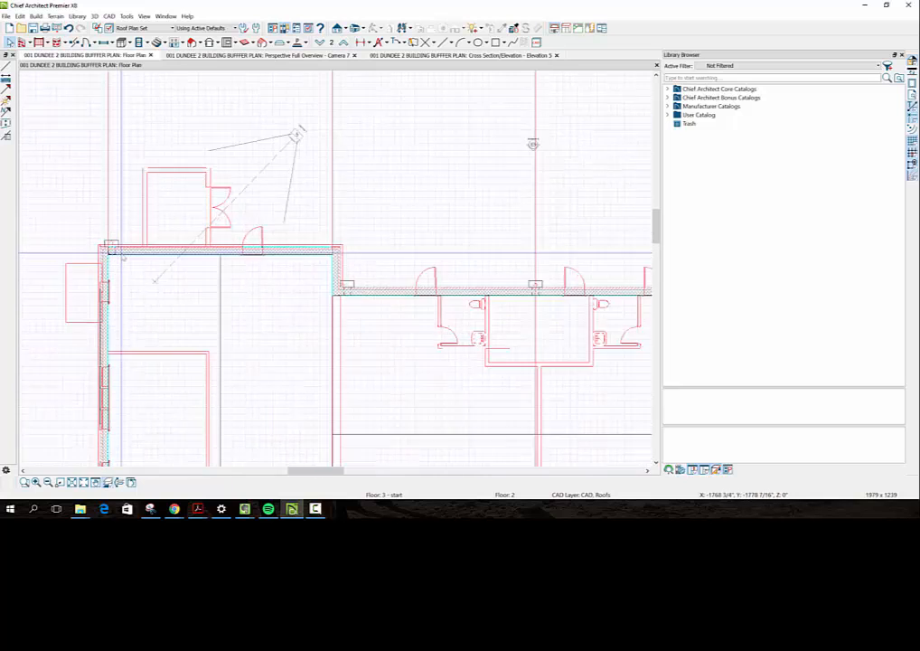
scroll(108, 243, "up", 1)
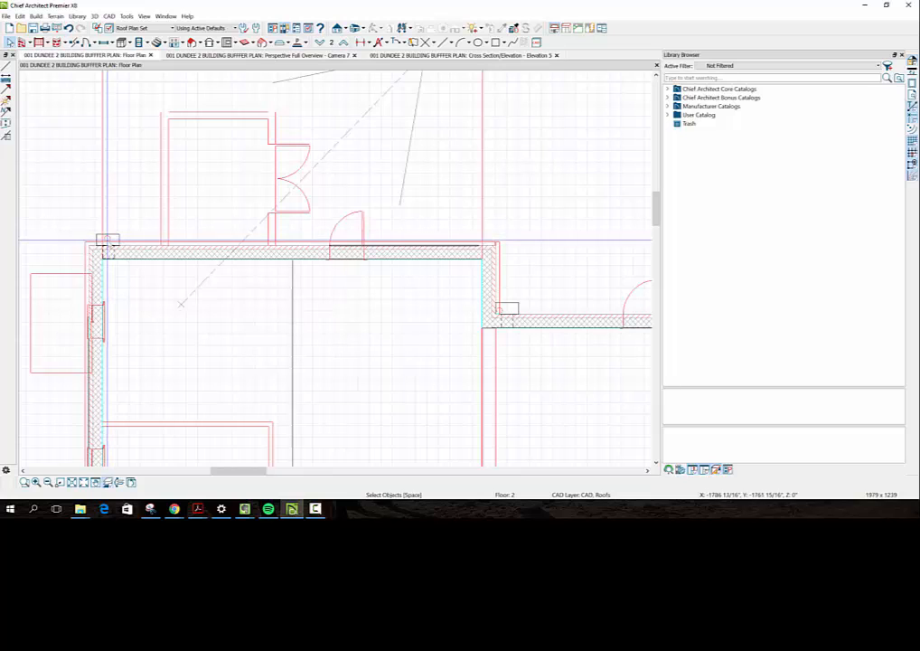
scroll(255, 356, "down", 2)
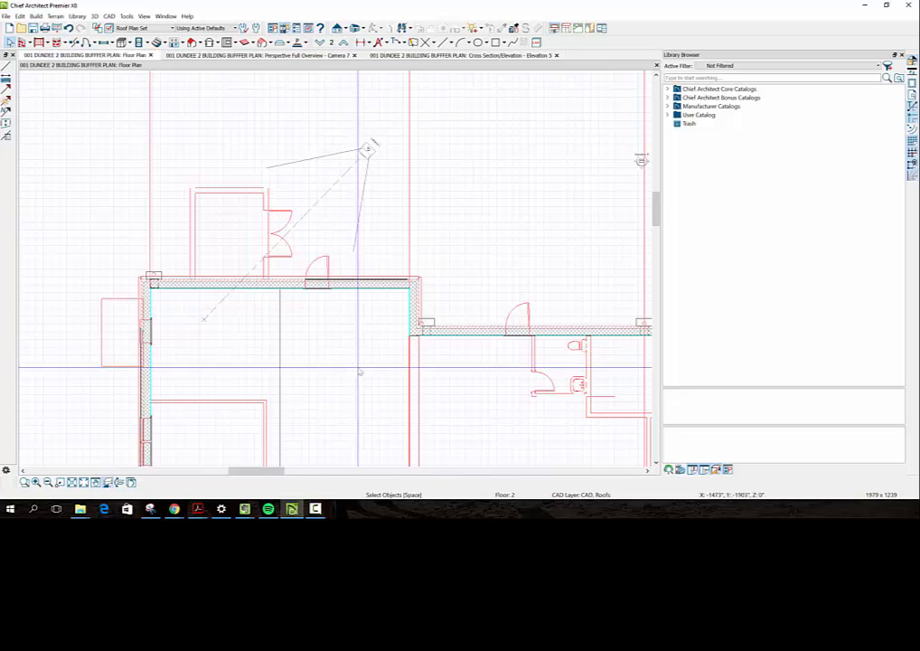
scroll(363, 357, "down", 1)
scroll(363, 357, "down", 1)
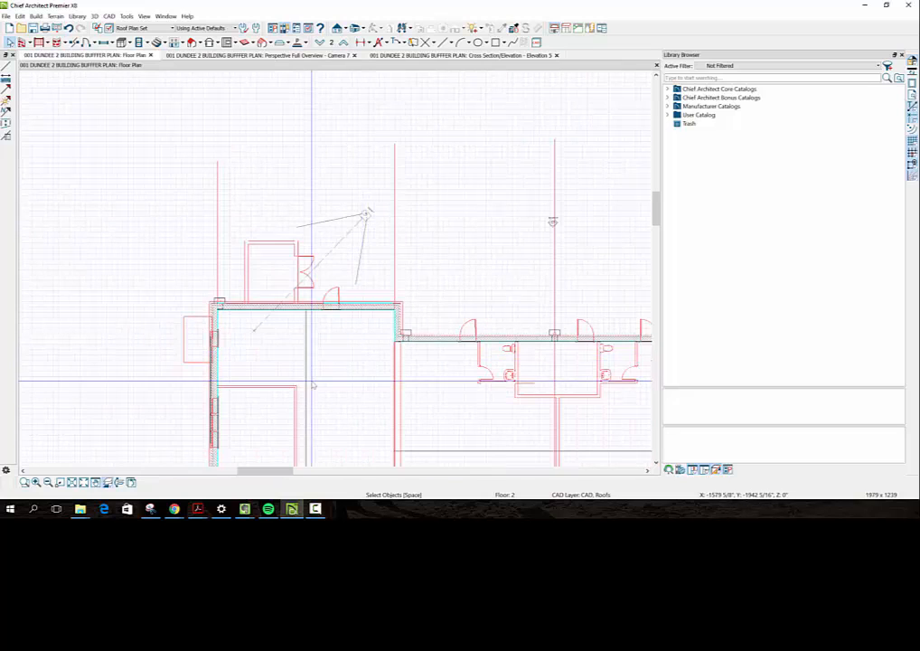
scroll(315, 380, "up", 2)
scroll(315, 380, "up", 1)
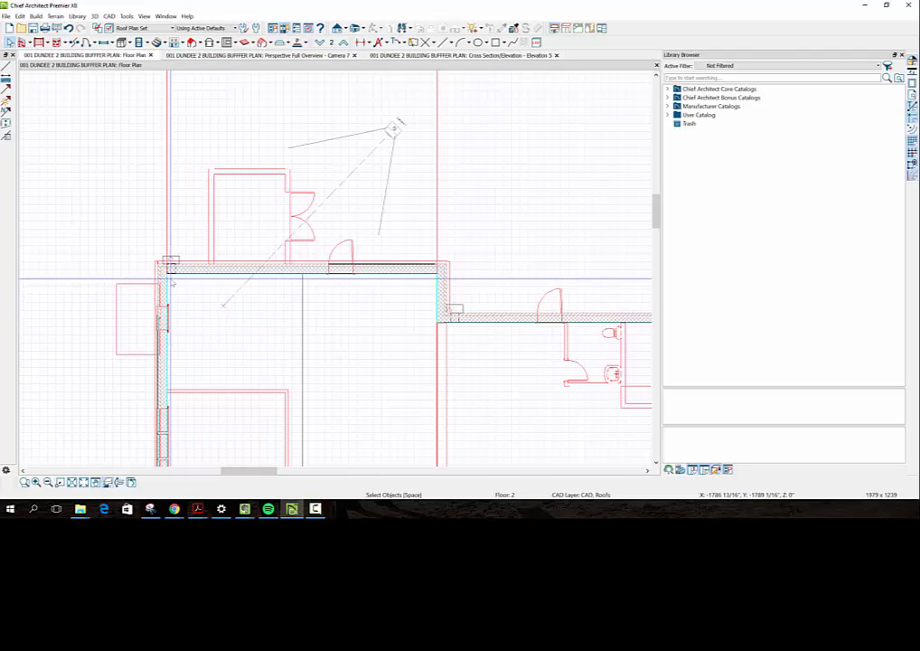
scroll(171, 283, "down", 4)
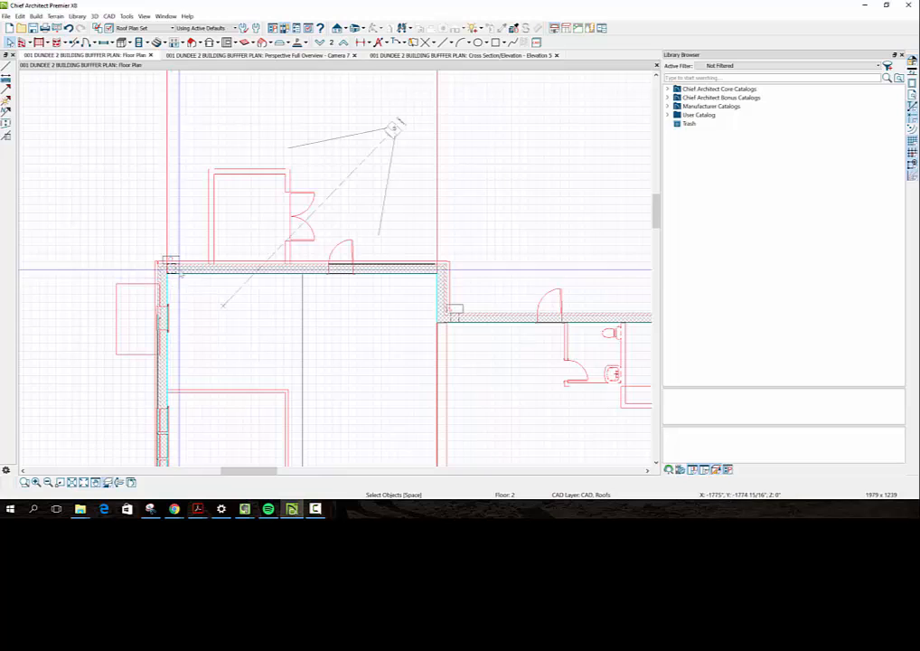
scroll(192, 242, "down", 2)
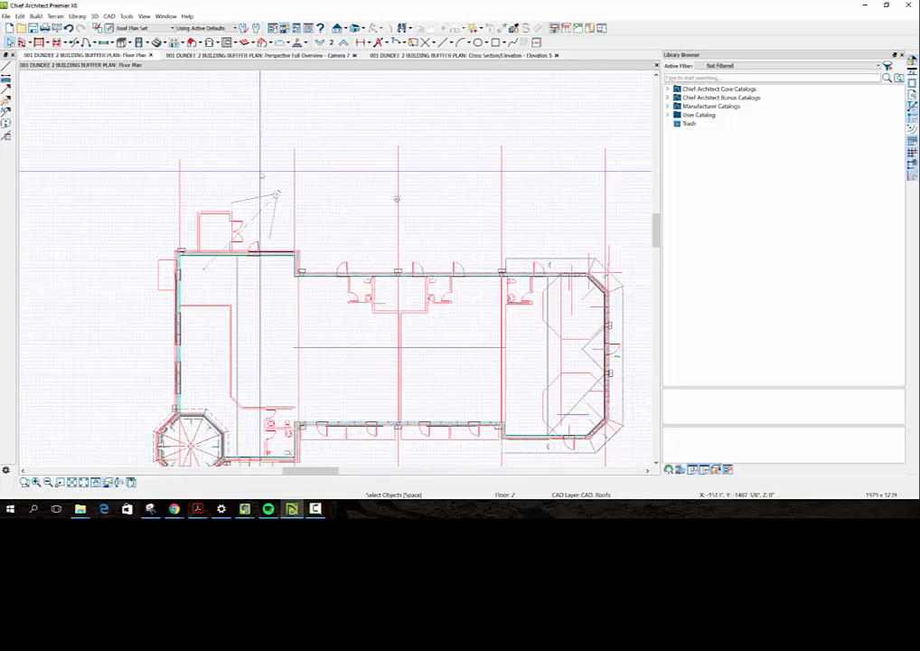
Draw a CAD line about 27'-7" long at 285° from the inside of the wing's rear corner into the roof area
left_click(452, 44)
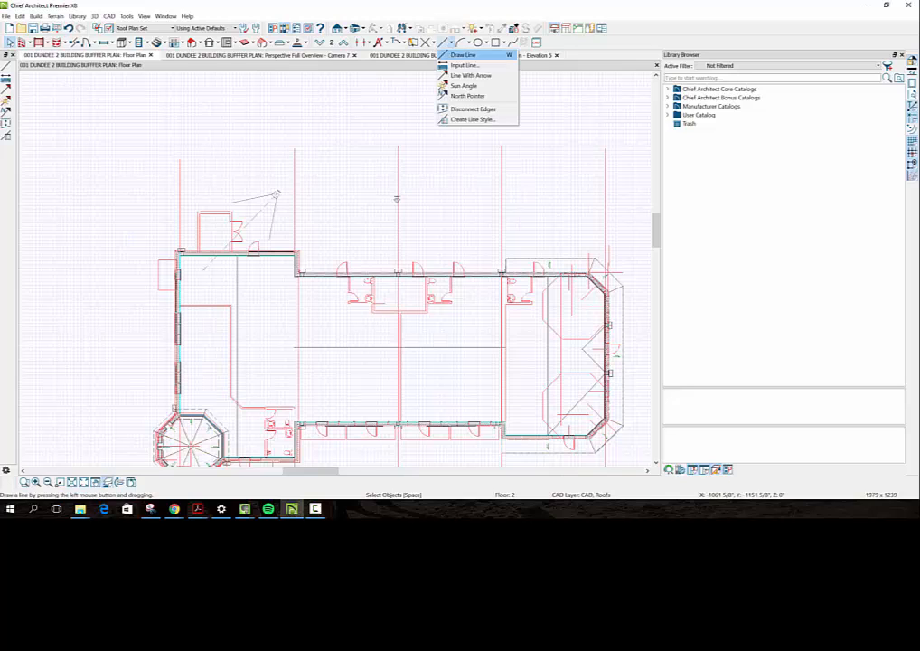
left_click(461, 55)
scroll(208, 282, "up", 1)
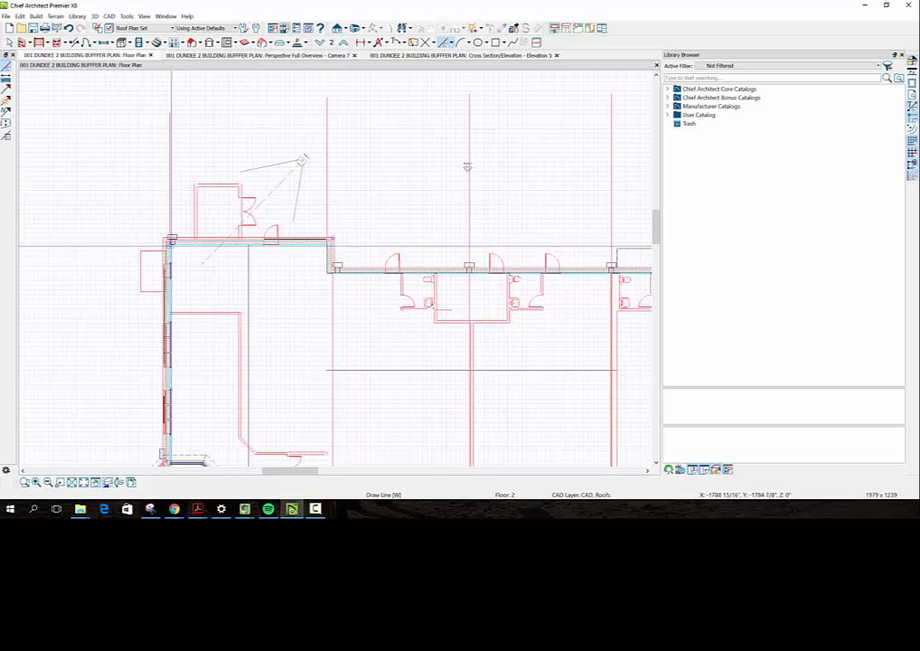
mouse_move(172, 242)
left_mouse_down()
mouse_move(173, 267)
mouse_move(199, 307)
mouse_move(197, 352)
left_mouse_up()
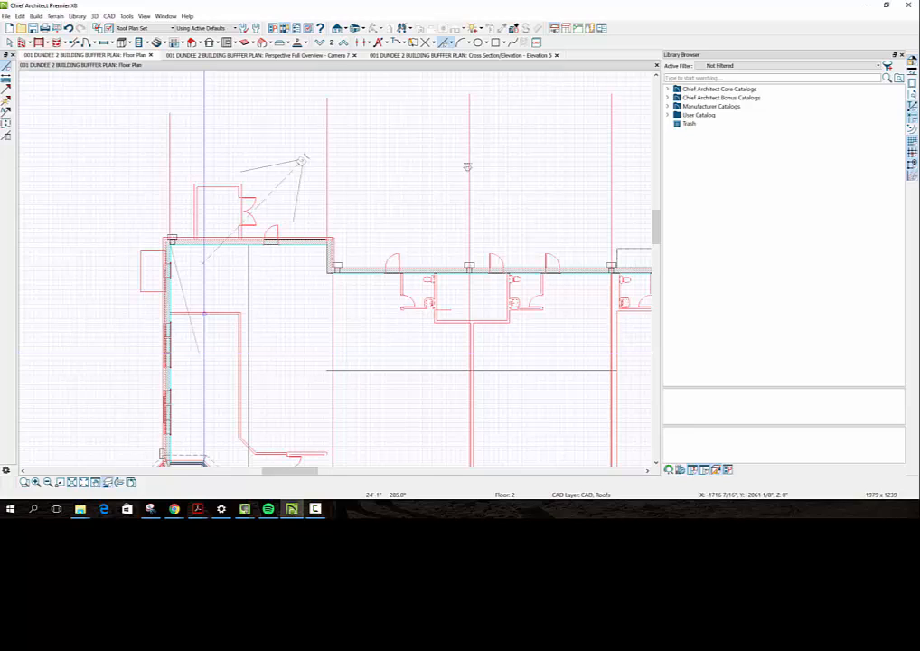
left_click_drag(198, 353, 203, 370)
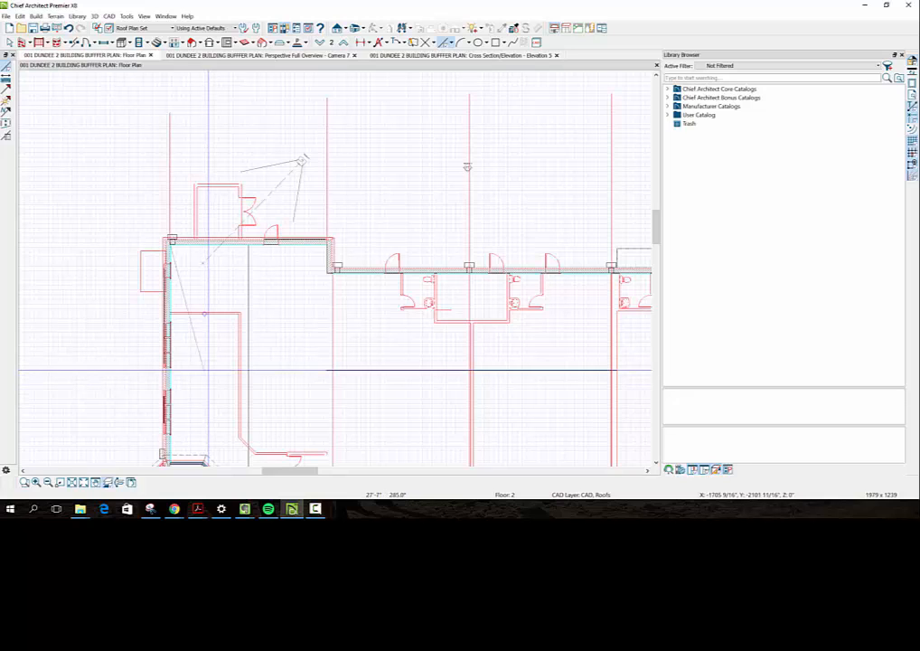
scroll(220, 364, "down", 2)
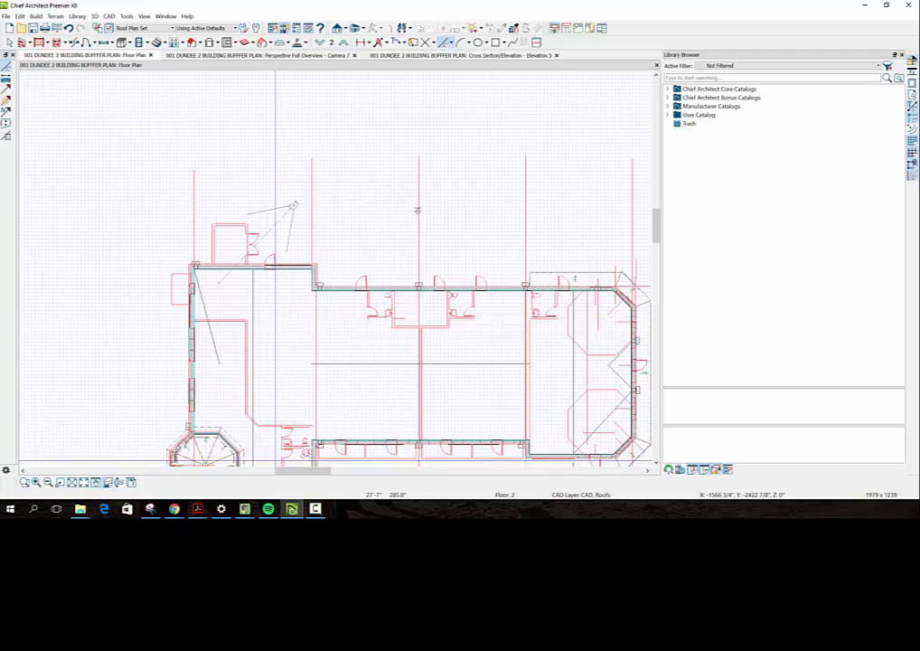
scroll(213, 445, "up", 3)
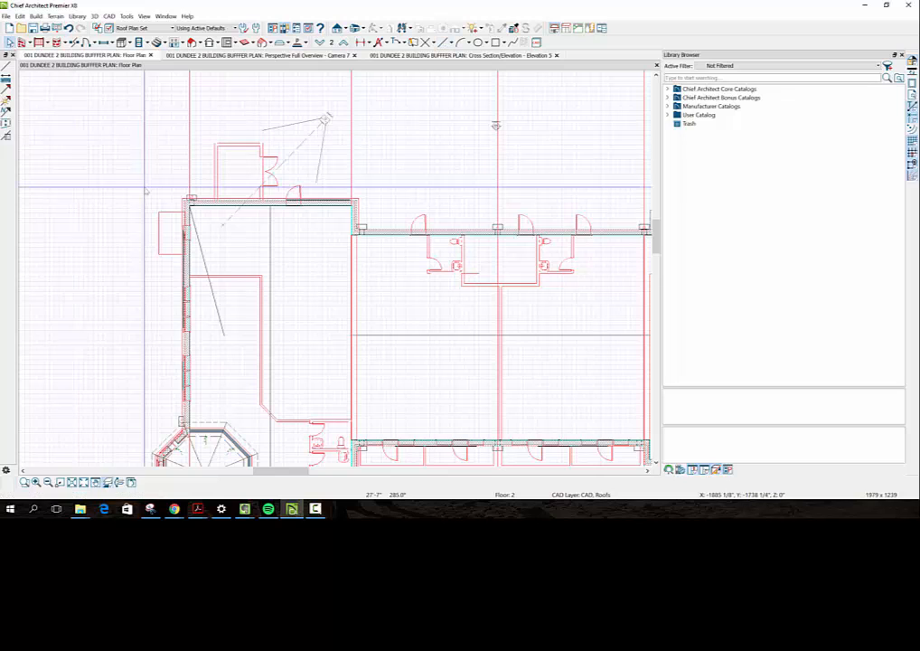
Copy the small dashed CAD box in the wing's rear corner wall and paste it just behind the turret's rear wall
scroll(144, 191, "up", 4)
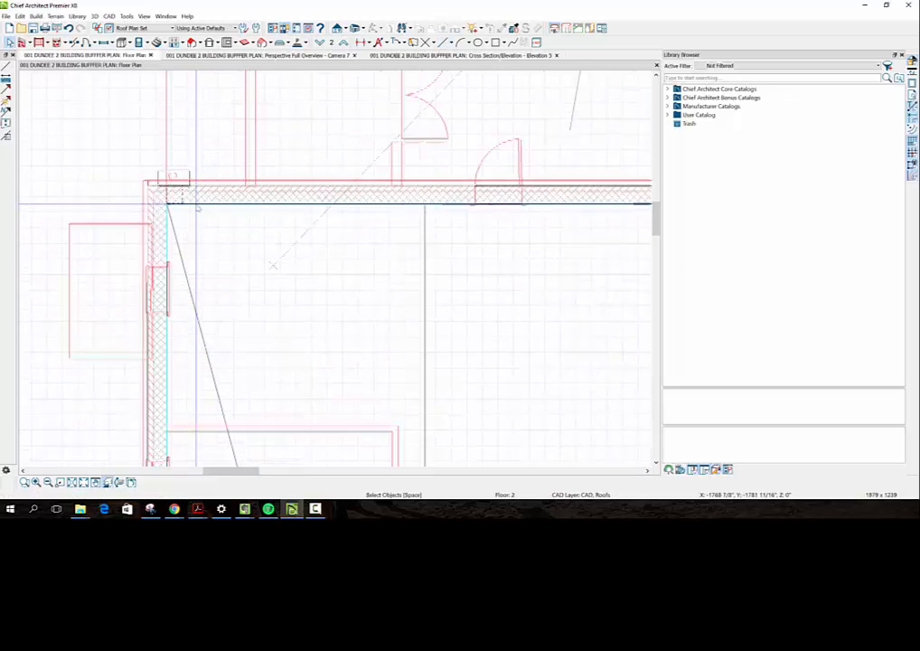
left_click(186, 200)
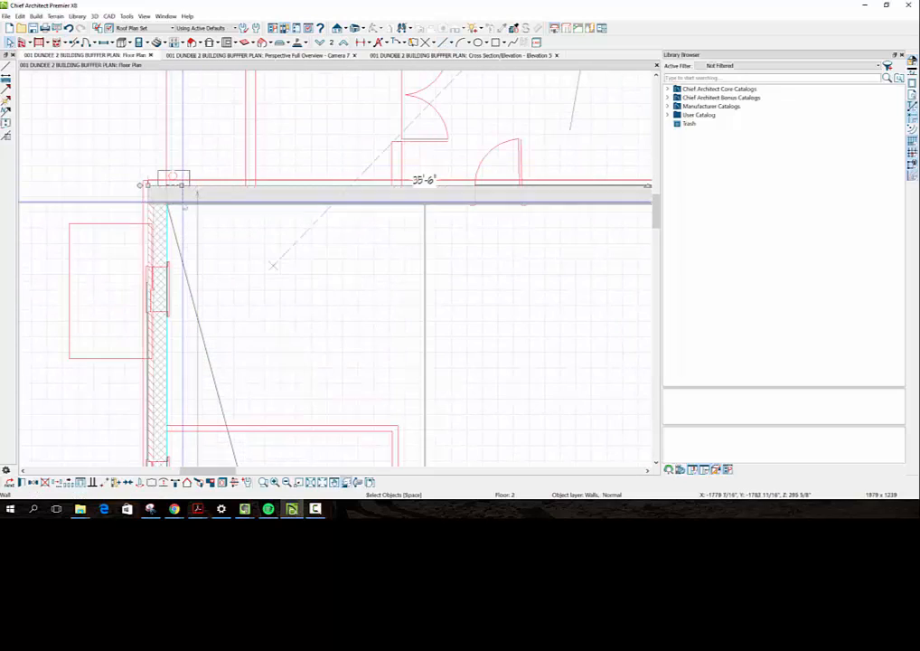
left_click(183, 207)
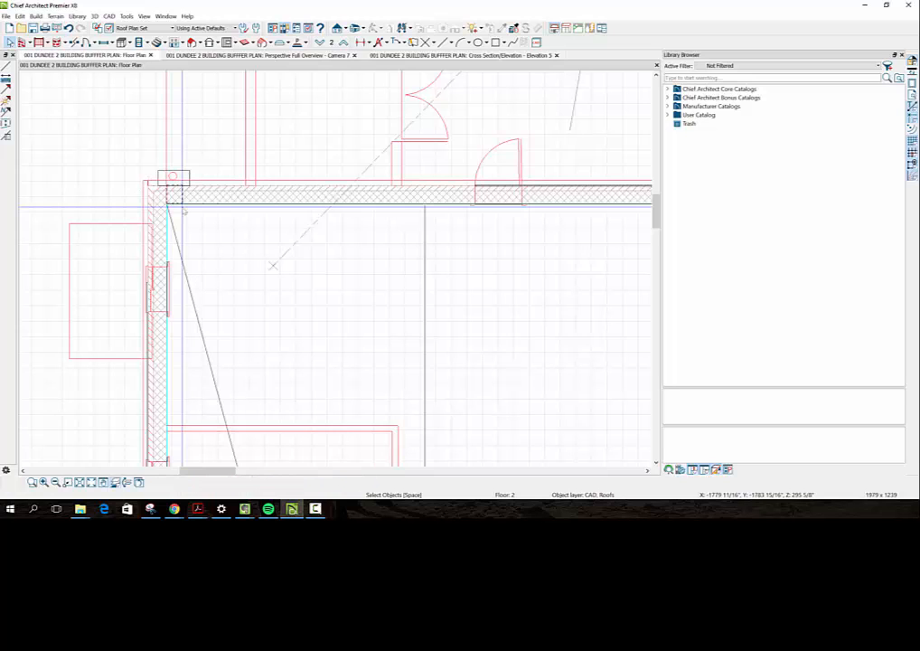
left_click(182, 203)
left_click(176, 224)
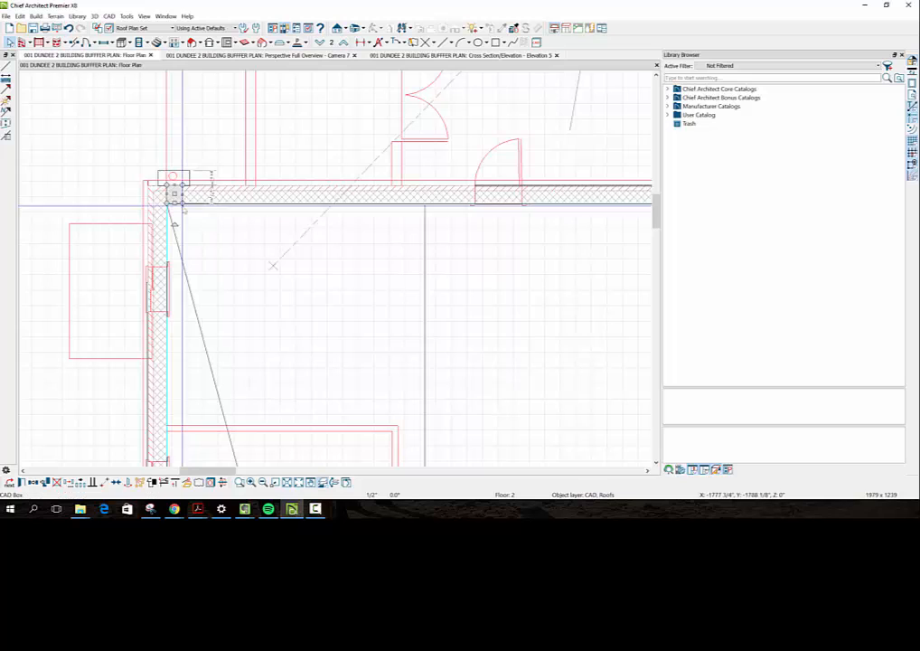
left_click(656, 463)
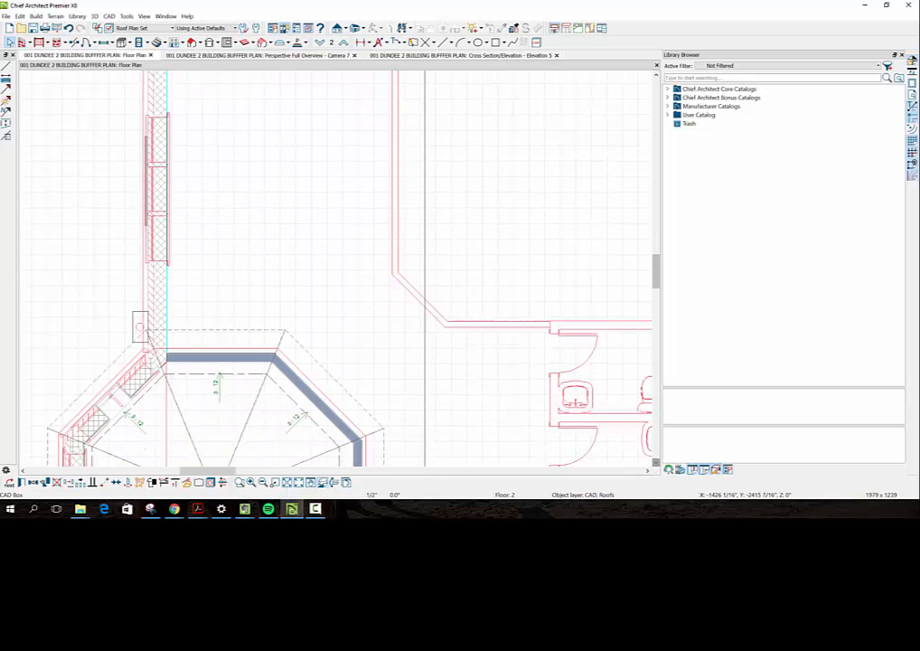
left_click(213, 311)
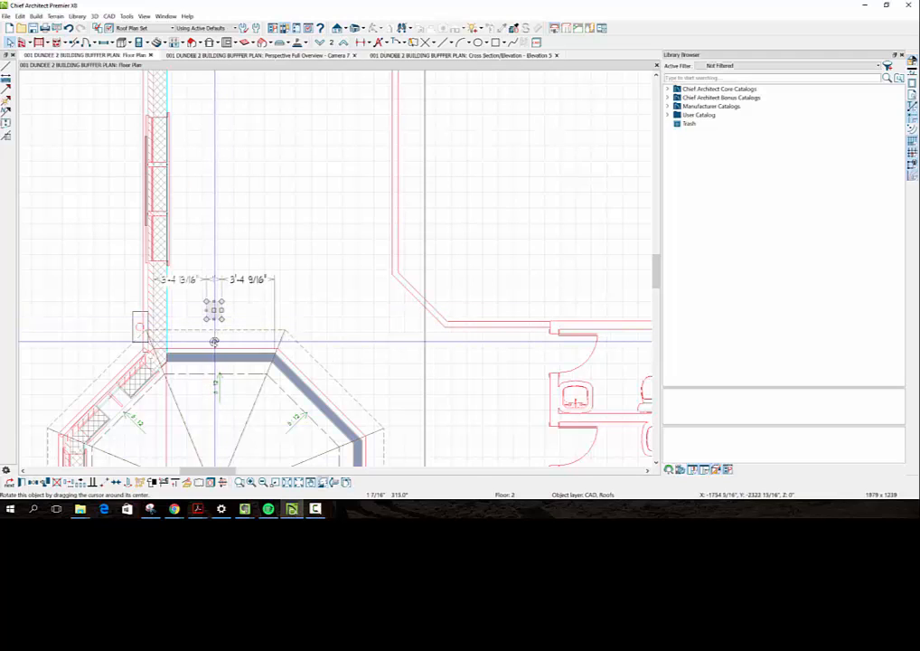
Rotate the pasted dashed box a quarter turn and move it into the wing's side wall, level with the downspout beside the turret
left_click_drag(213, 342, 181, 312)
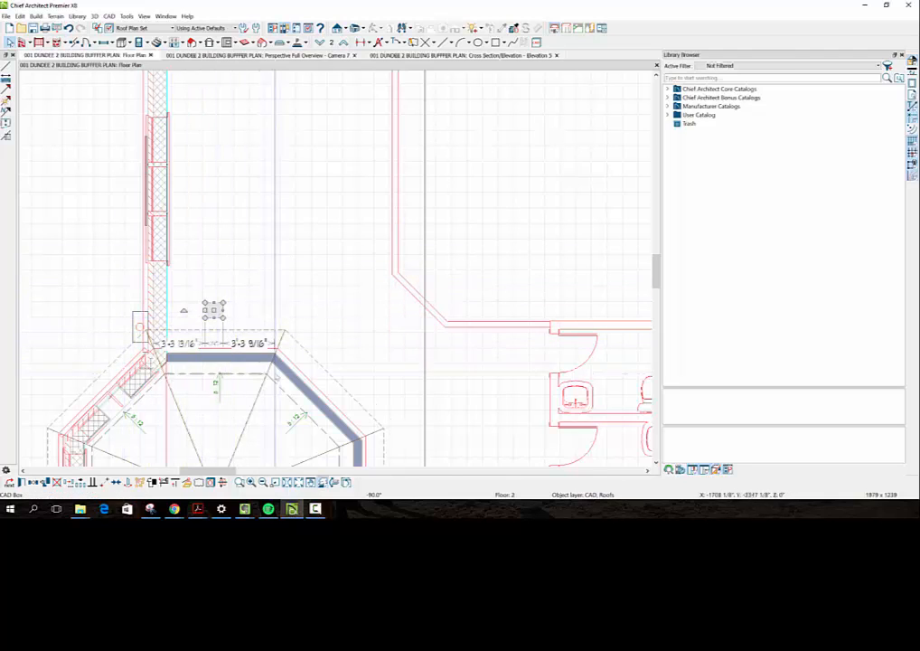
scroll(411, 286, "down", 2)
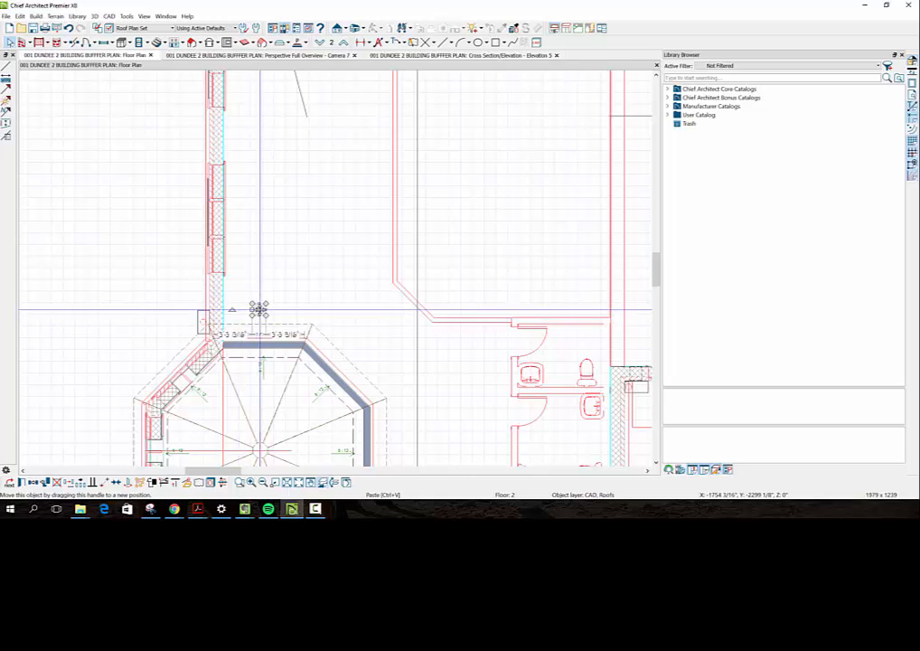
left_click_drag(258, 309, 217, 322)
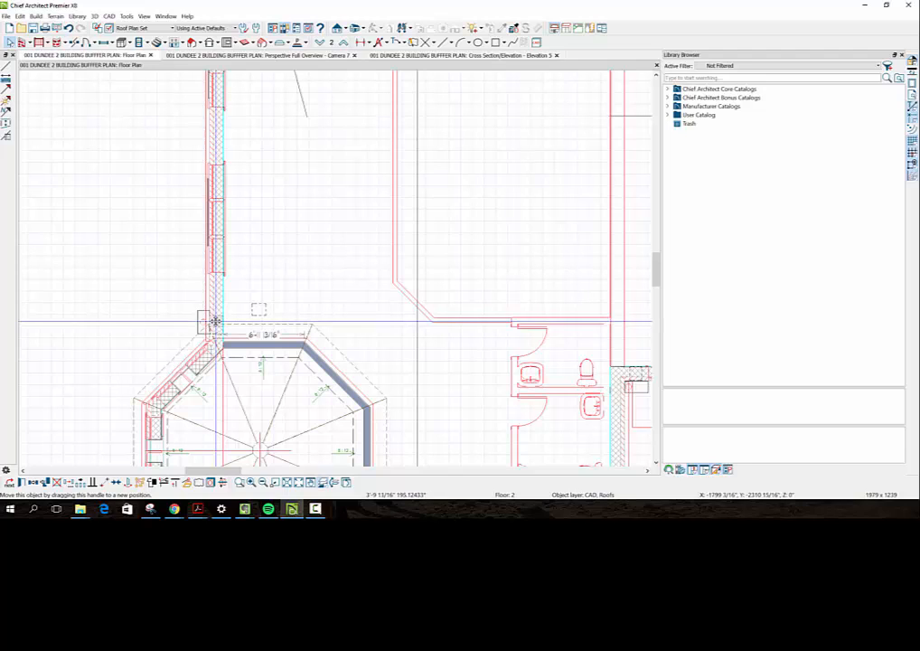
left_click_drag(215, 321, 210, 318)
scroll(210, 318, "up", 8)
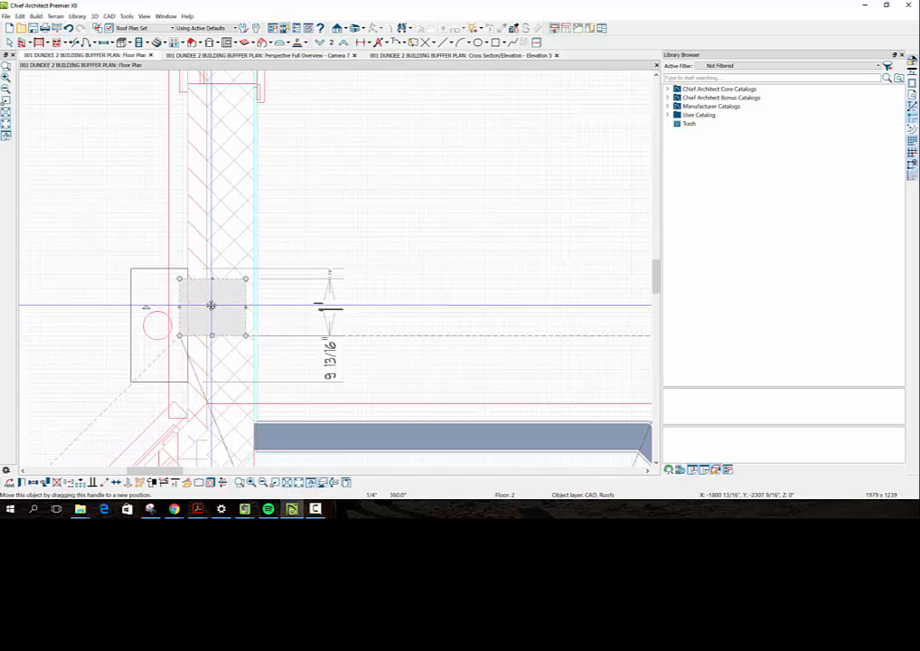
left_click_drag(212, 308, 220, 325)
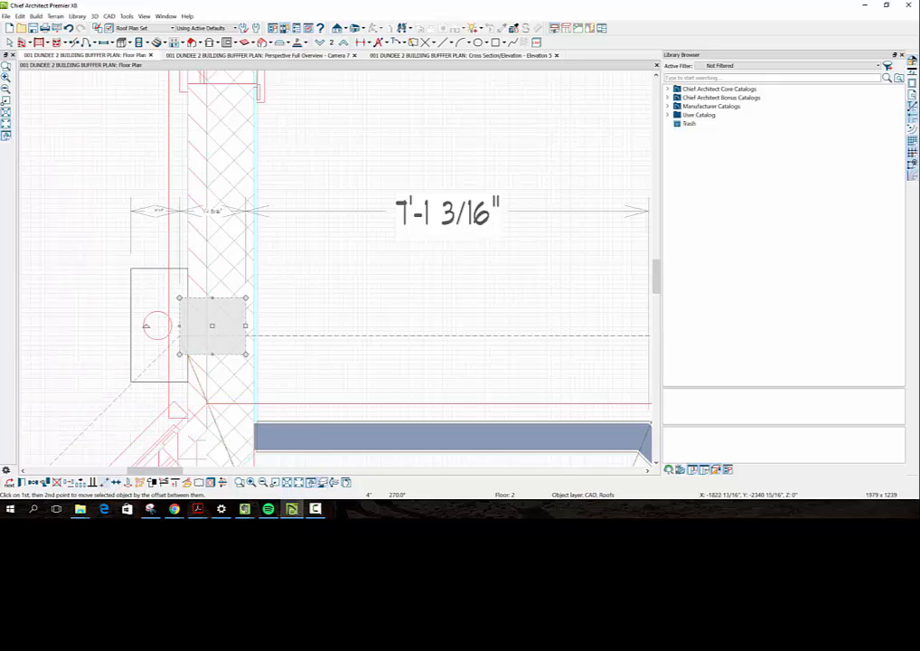
Move the dashed box point to point so its inner edge meets the inside face of the side wall
left_click(105, 484)
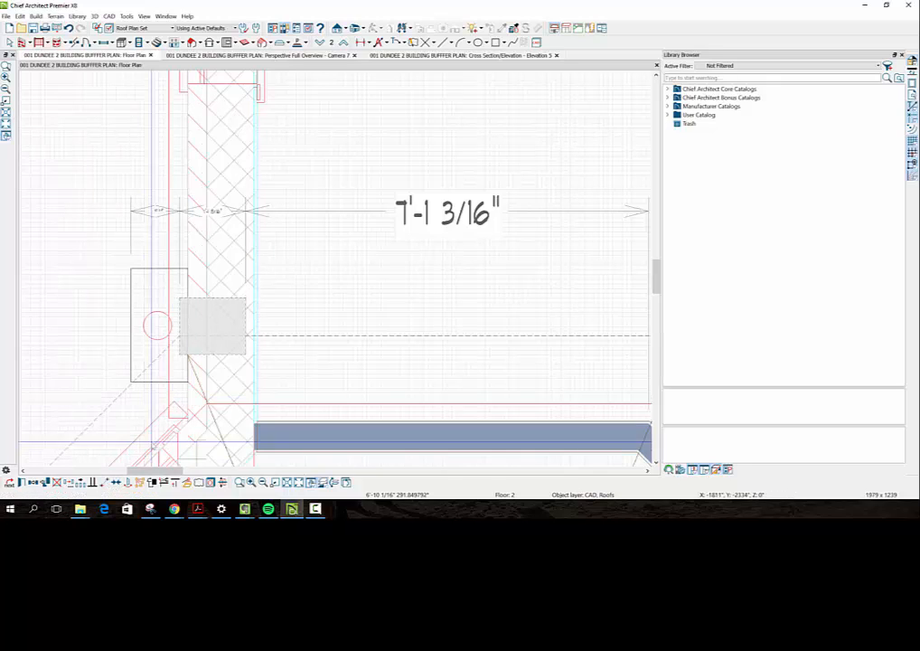
left_click(246, 326)
left_click(254, 326)
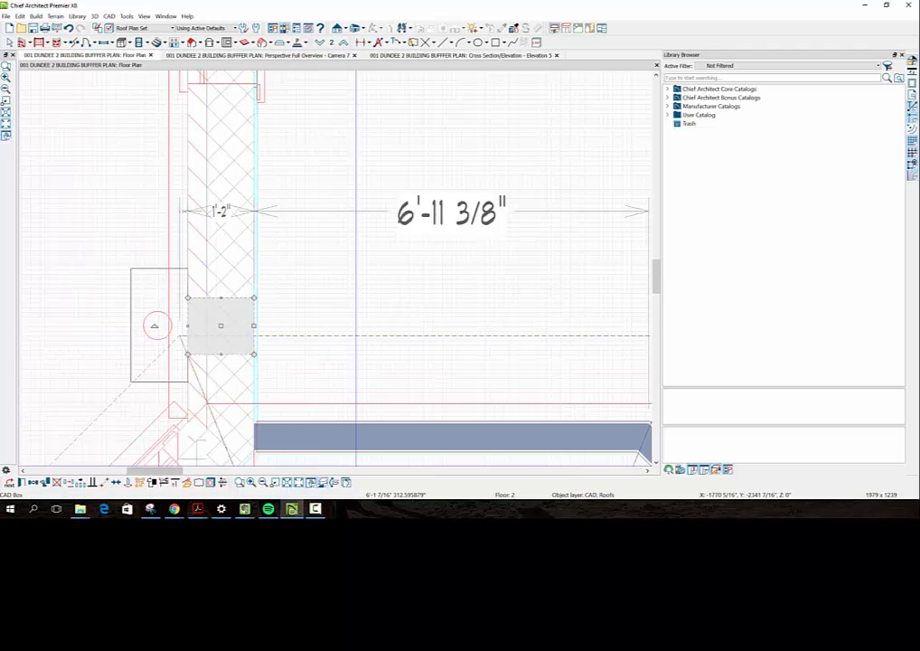
scroll(354, 445, "down", 2)
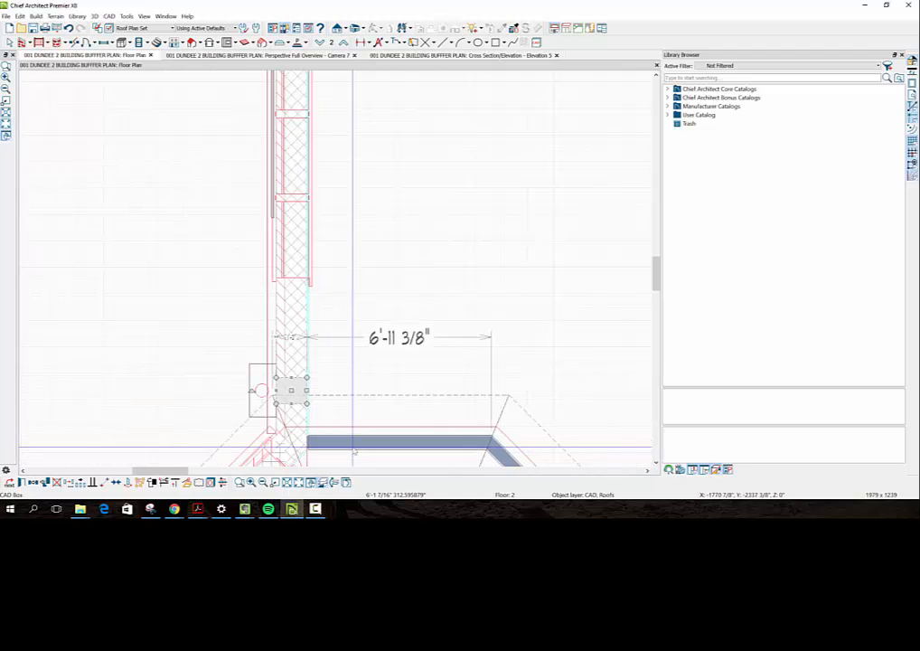
key("Escape")
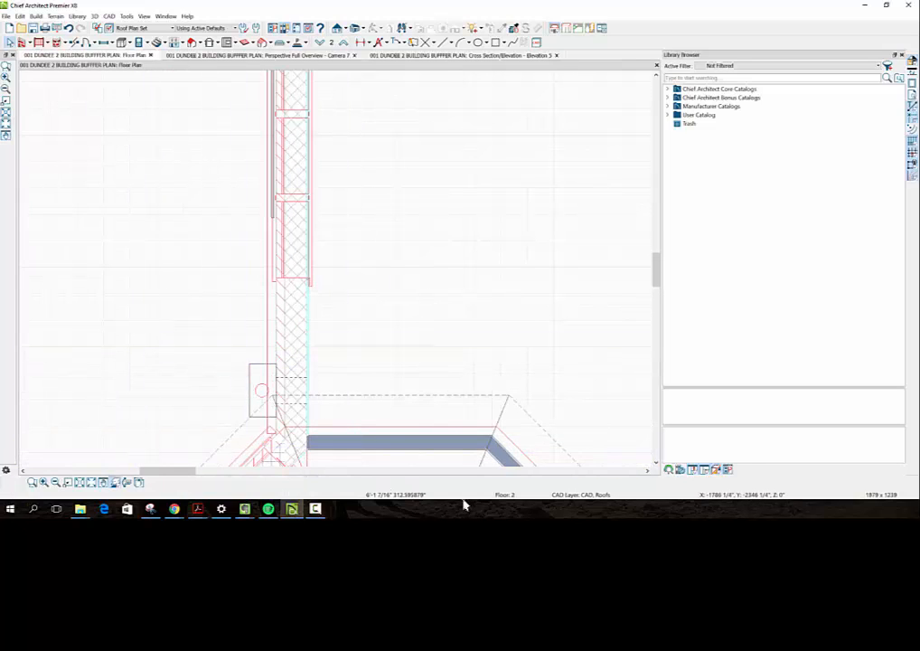
Draw a CAD line about 7'-1" long at 350° from the dashed box's inner corner to the turret's rear wall corner
scroll(463, 475, "left", 2)
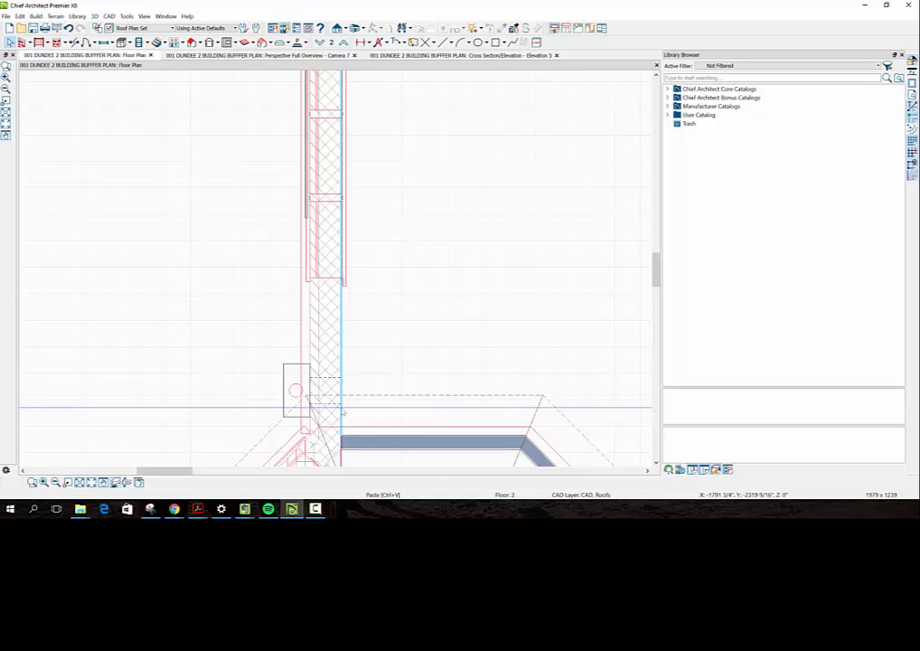
left_click(442, 42)
left_click(463, 56)
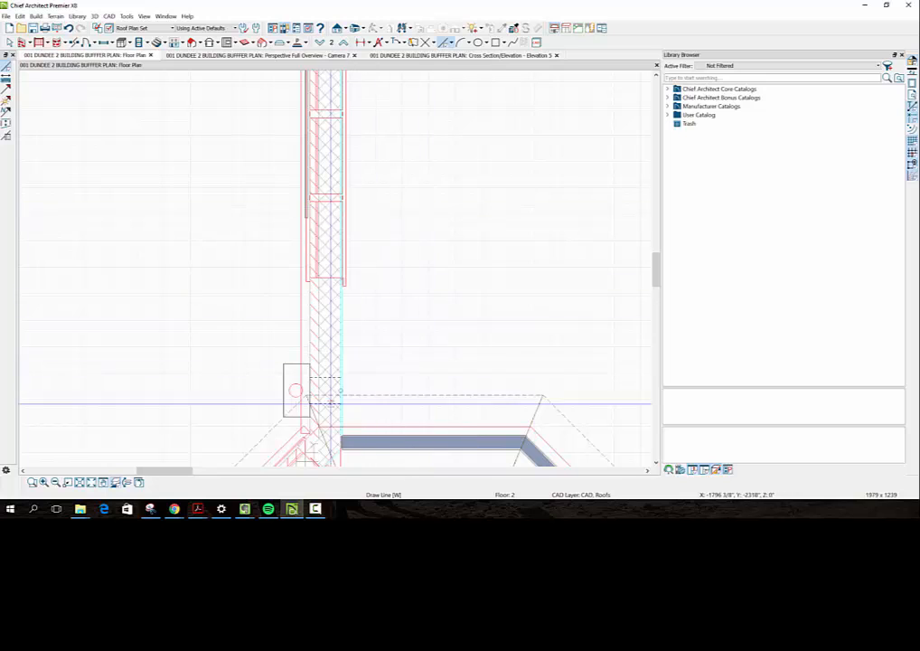
left_click_drag(340, 404, 527, 437)
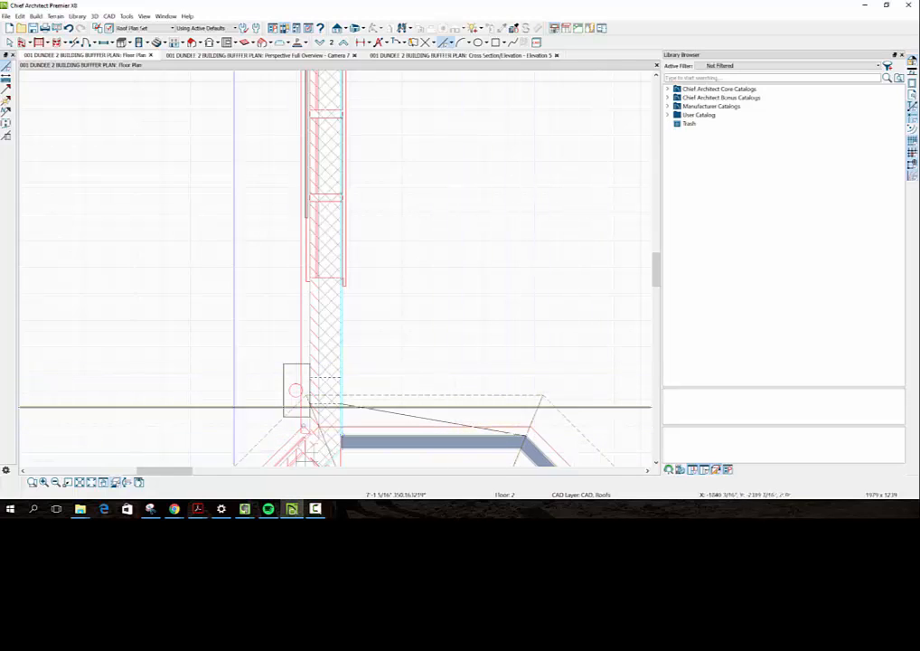
Draw a CAD line about 7'-10 5/8" long at 120.5° from the long lengthwise line's end at the front wall to the turret's corner
scroll(80, 291, "down", 1)
scroll(80, 292, "down", 4)
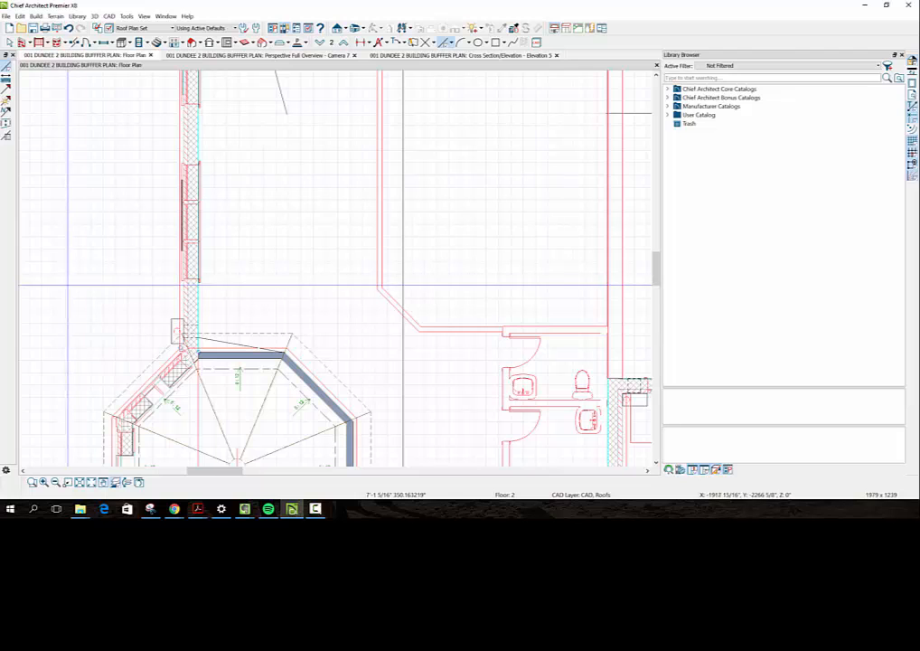
scroll(68, 285, "down", 1)
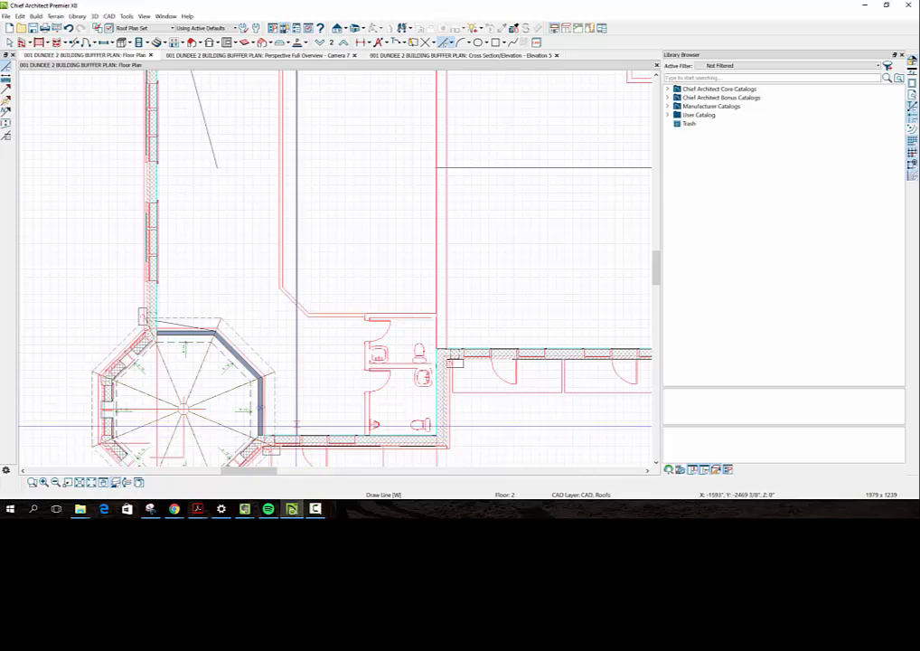
scroll(297, 436, "up", 2)
scroll(296, 436, "up", 1)
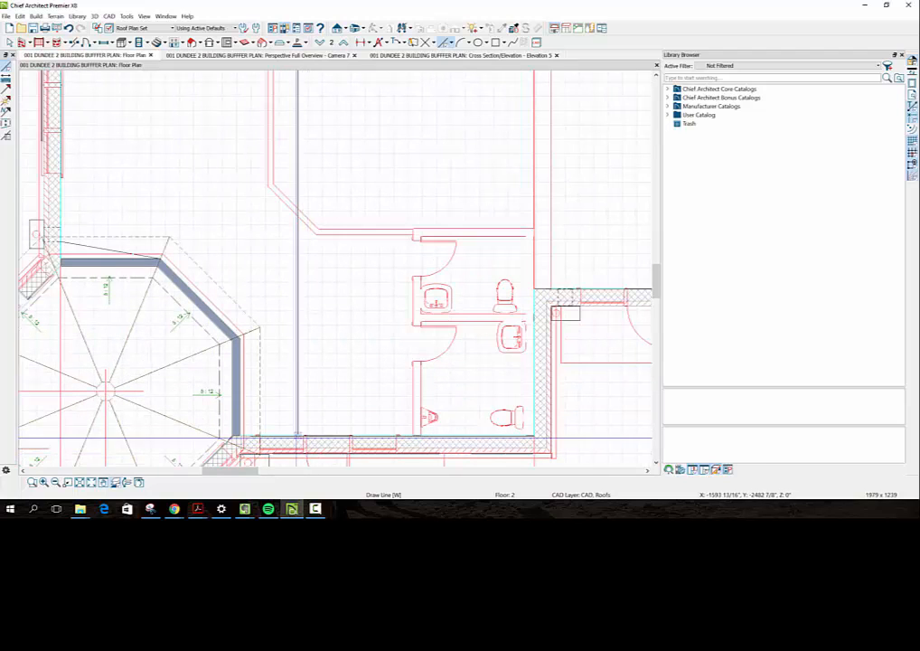
left_click(297, 435)
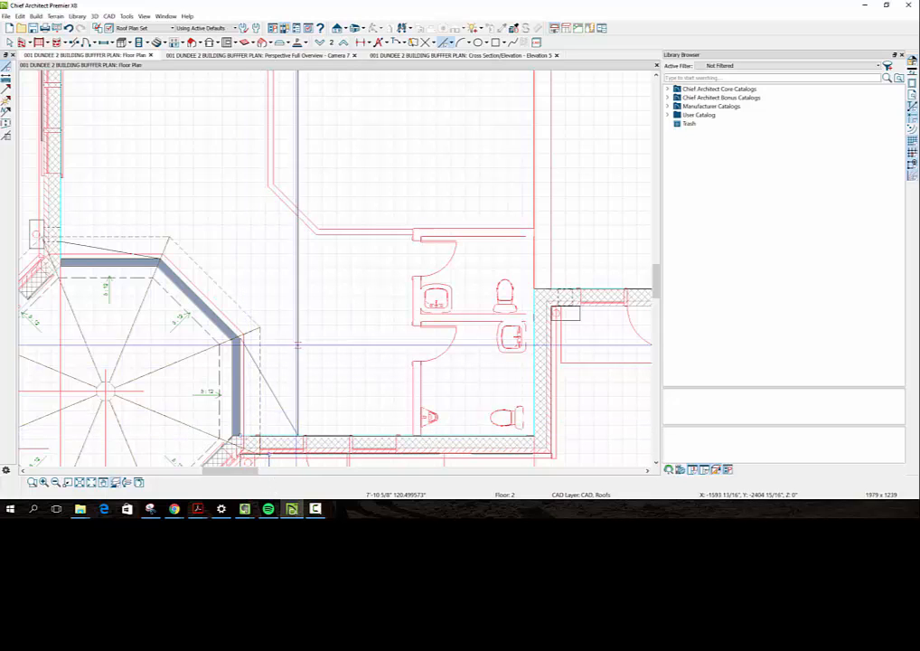
scroll(276, 430, "down", 1)
scroll(277, 430, "up", 1)
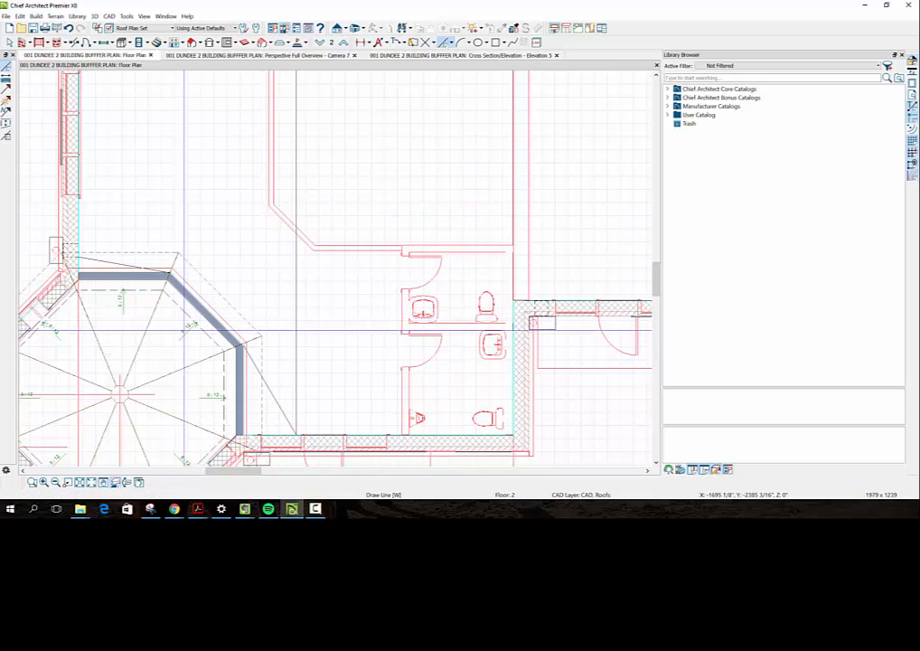
Place a short leader arrow about 1'-4" long at 225° between the turret and diagonal line, turning on the Text layer's display
left_click(403, 45)
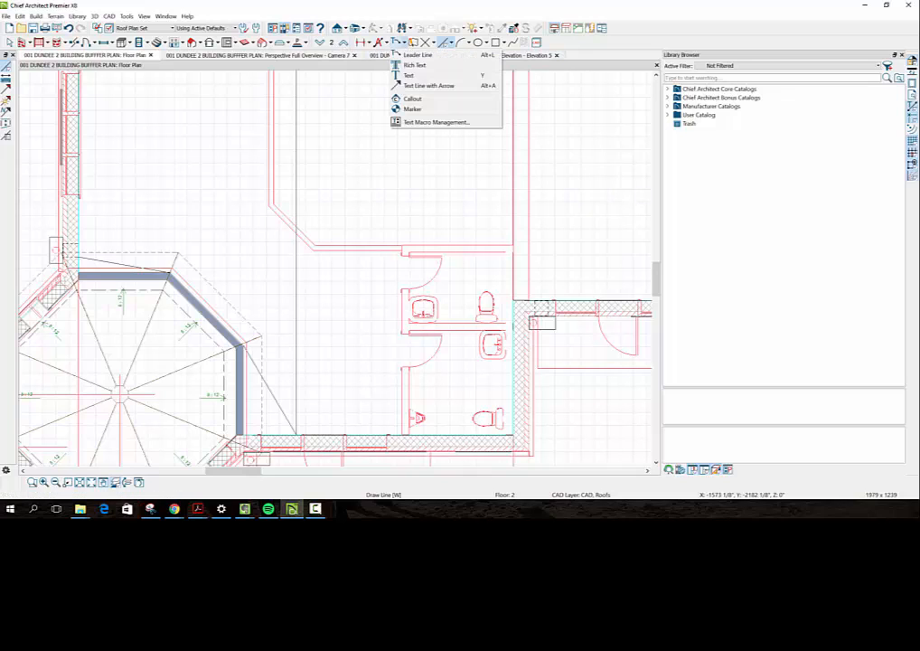
left_click(414, 55)
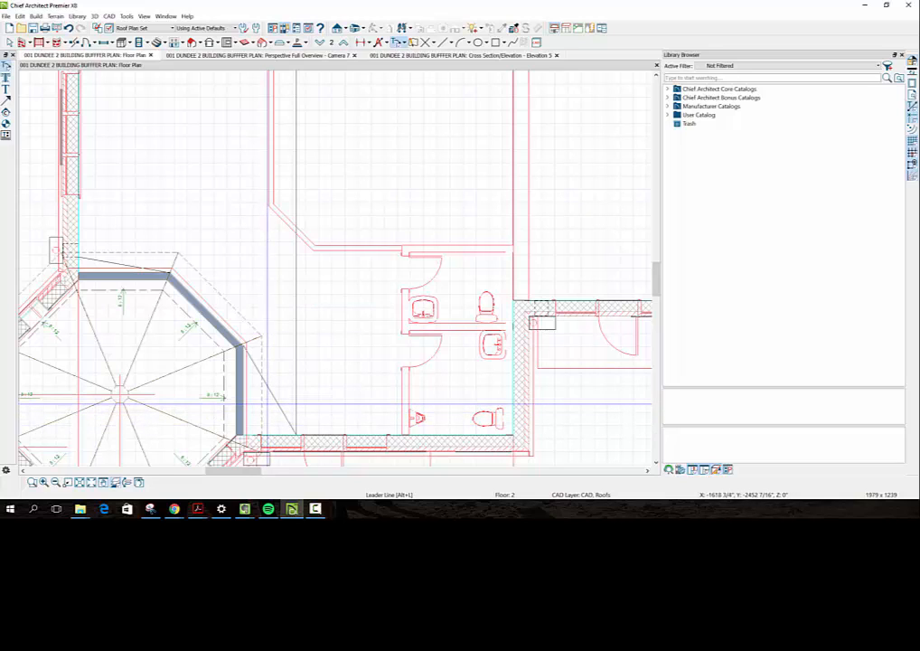
left_click(302, 392)
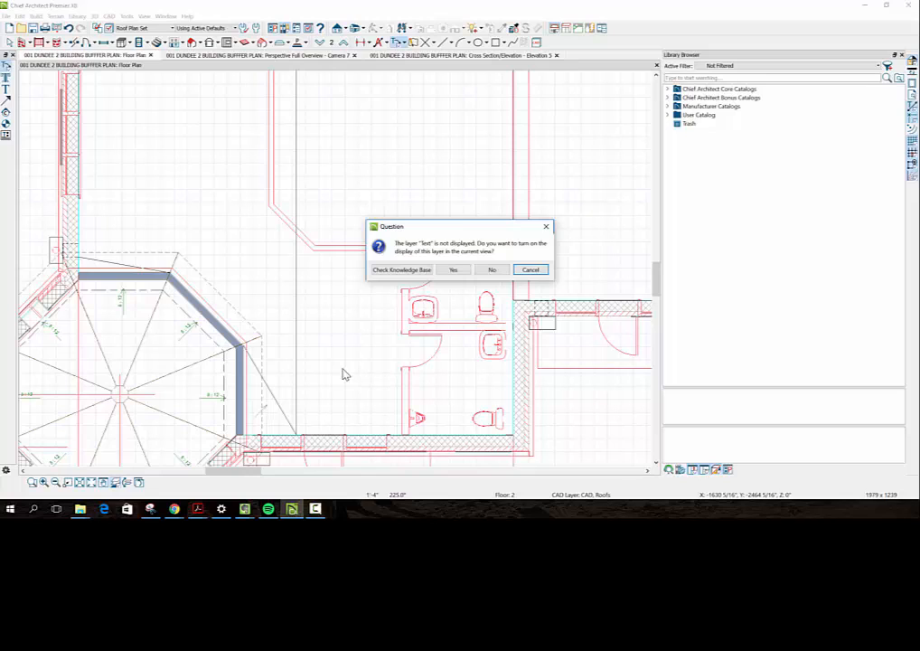
left_click(458, 272)
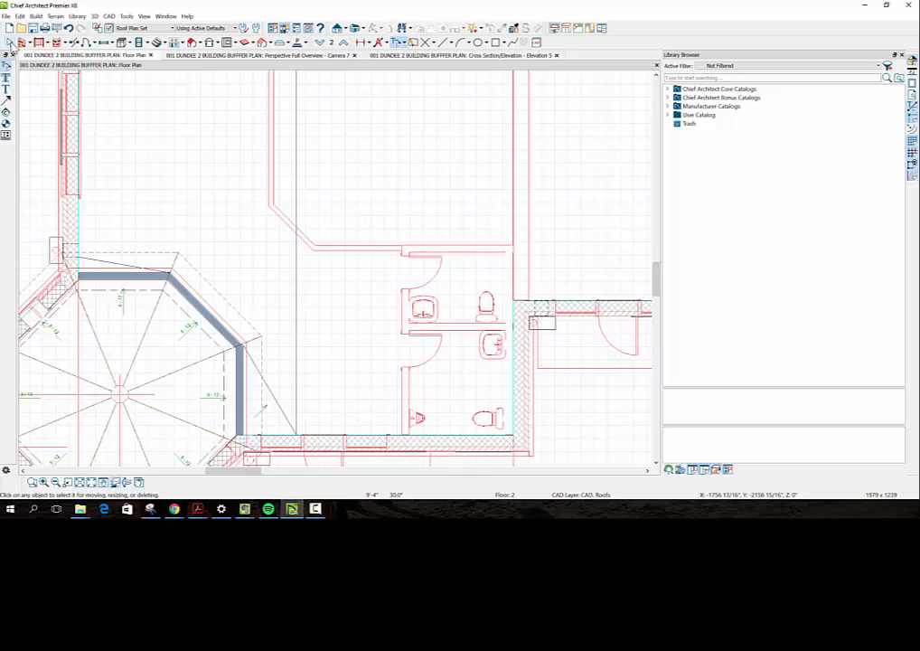
Copy the short arrow beside the turret and paste it into the open roof area behind the turret
left_click(8, 43)
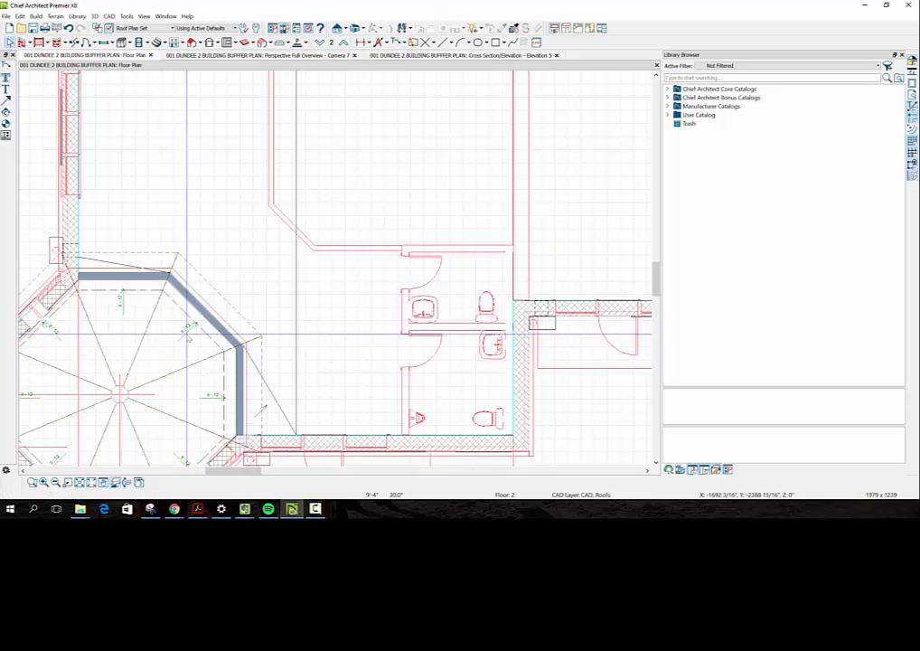
left_click(185, 330)
left_click(273, 302)
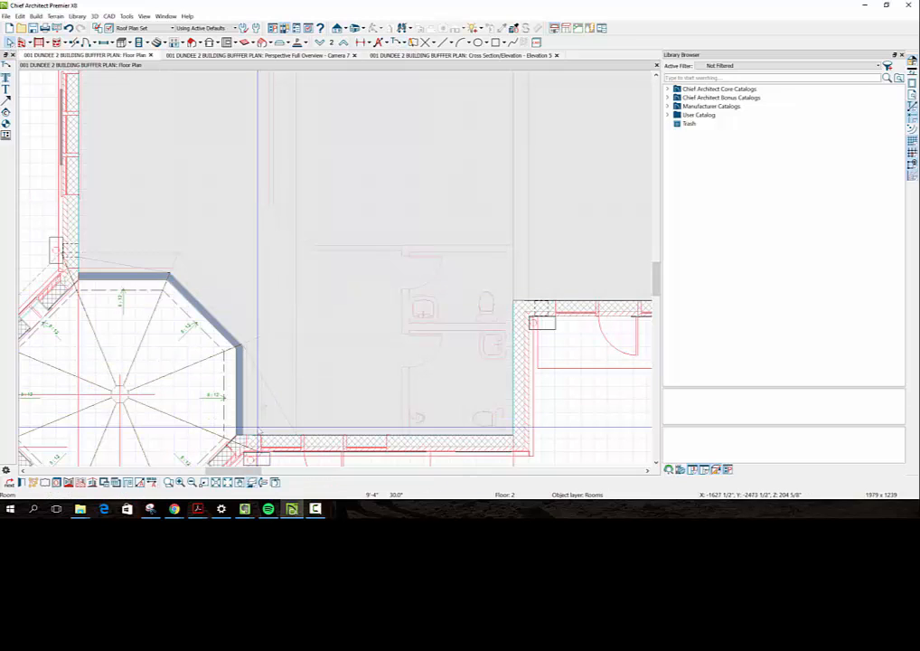
left_click(263, 416)
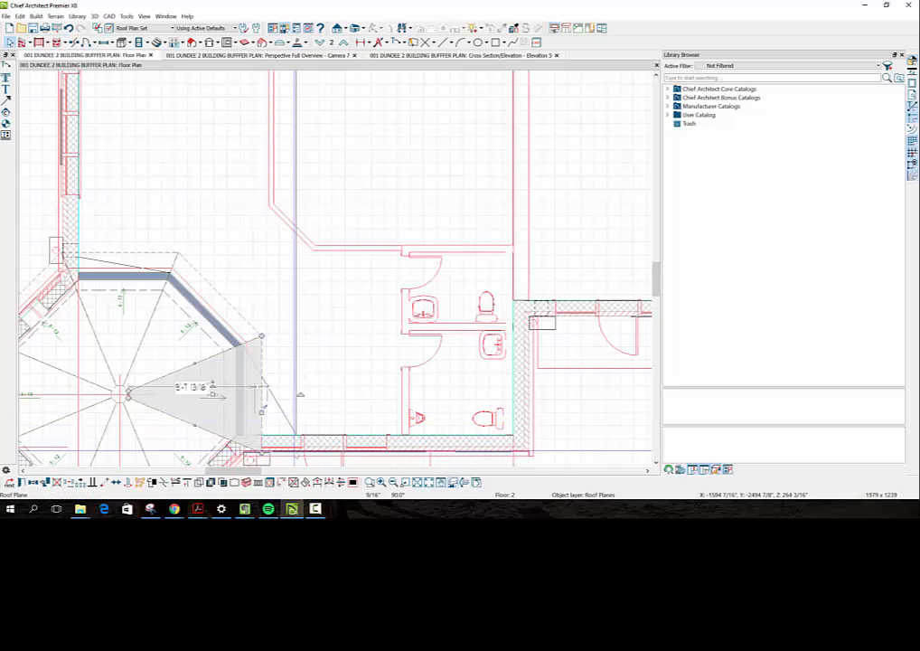
key("Escape")
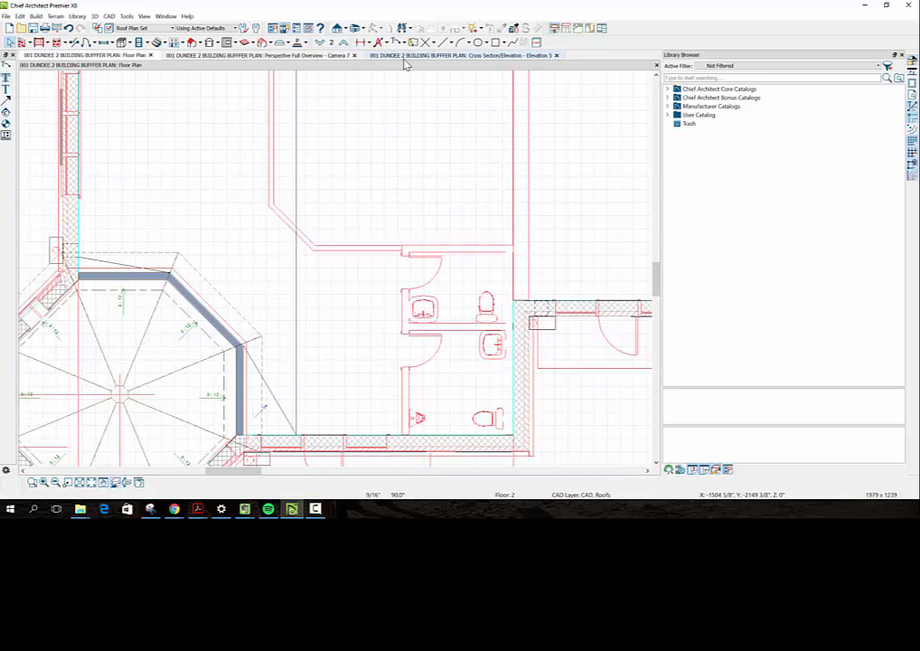
left_click(257, 417)
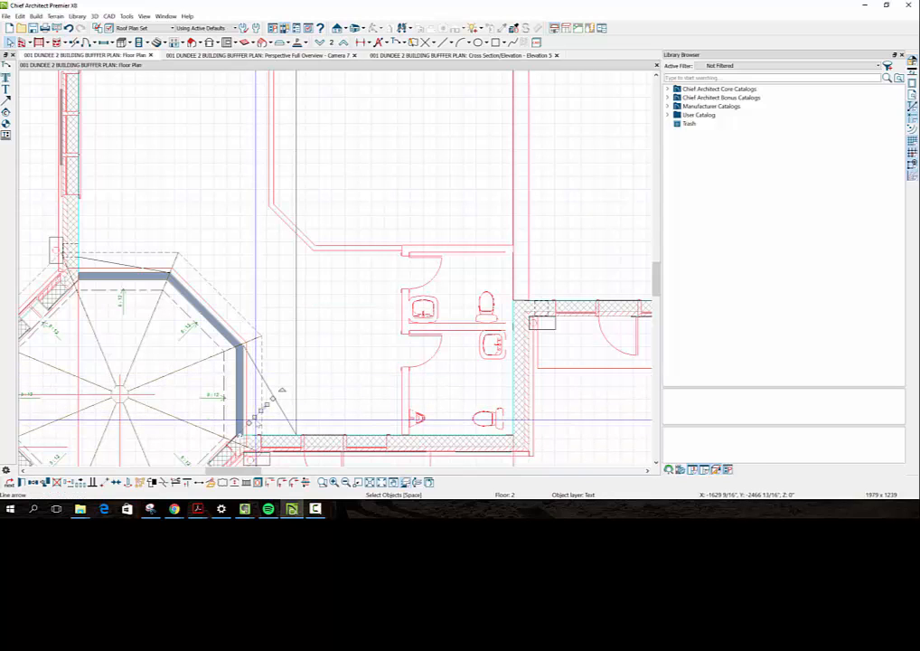
key("ctrl+v")
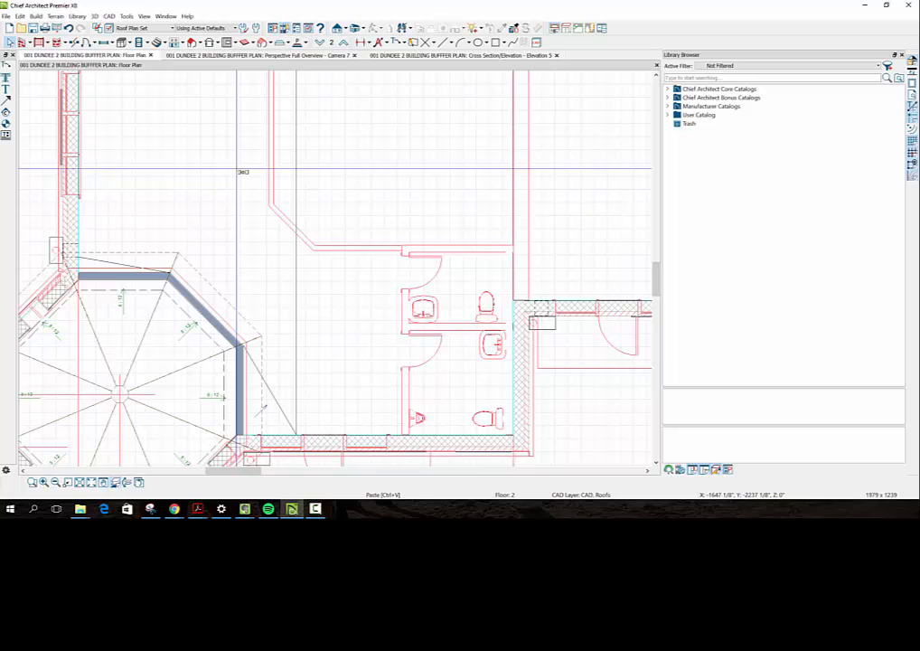
left_click(243, 171)
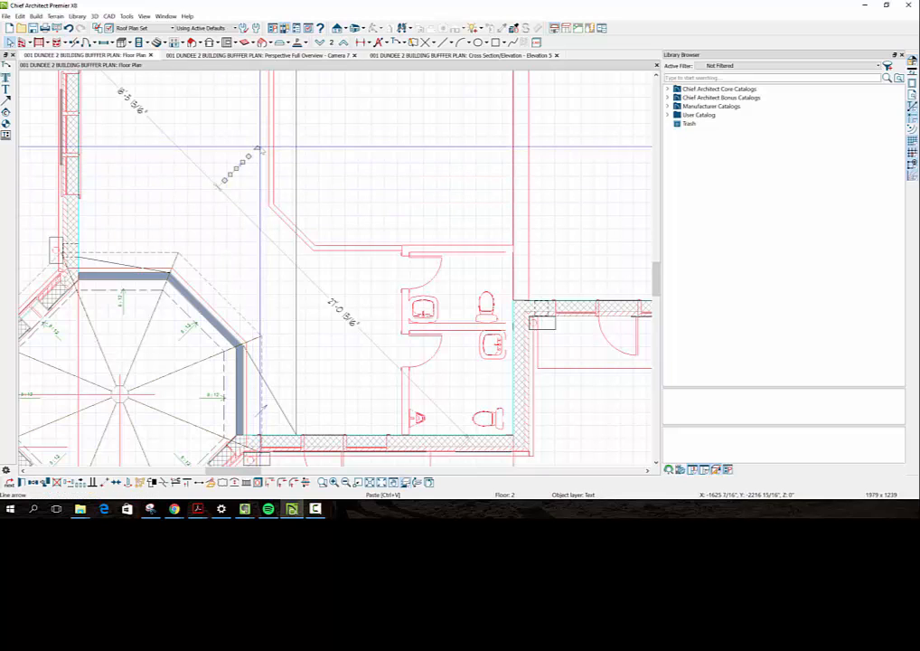
Rotate the pasted arrow by 135° and move it farther back onto the long interior wall's lines
left_click_drag(258, 147, 201, 169)
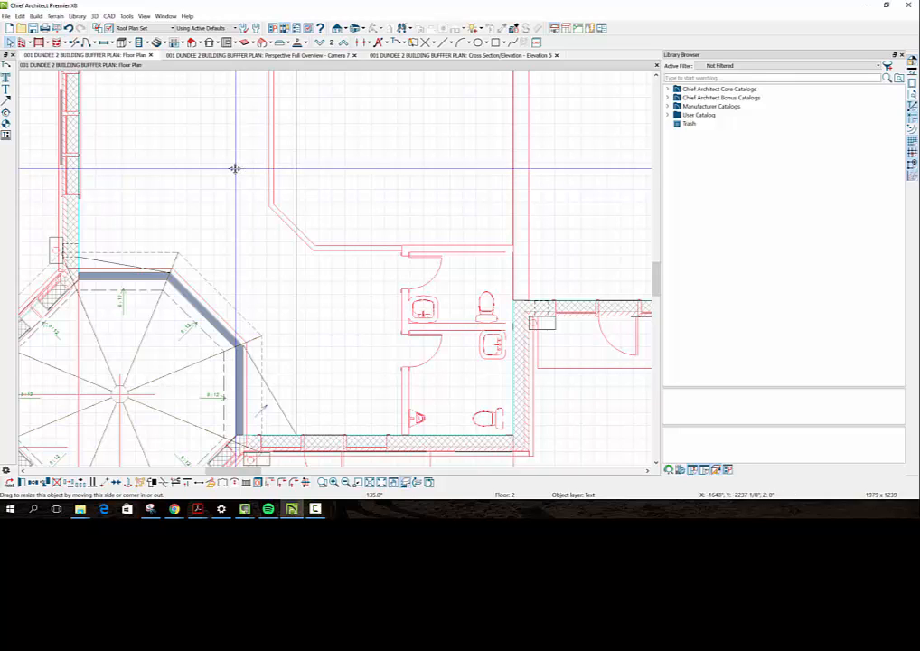
left_click_drag(235, 168, 274, 129)
left_click(258, 159)
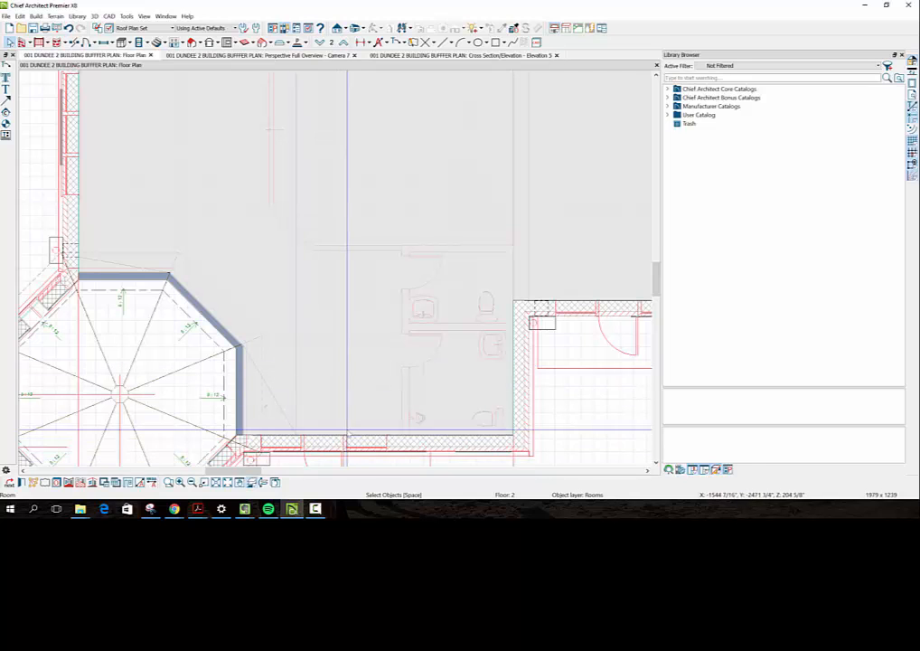
Examine the wing and turret roof plan, including the collector boxes and the roof area along the front wall
scroll(348, 434, "down", 3)
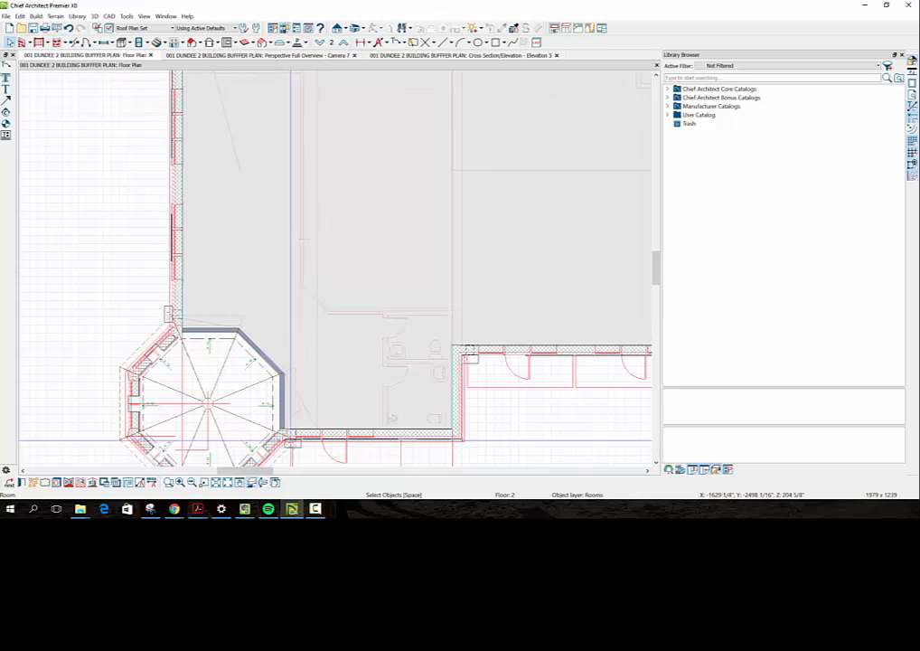
scroll(290, 442, "up", 1)
scroll(294, 445, "up", 1)
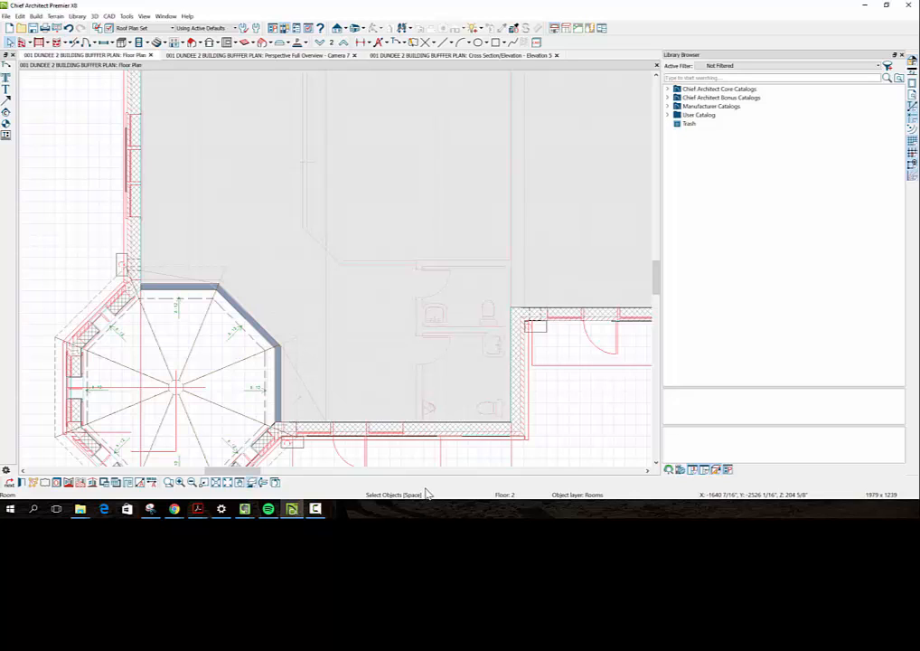
scroll(398, 414, "down", 4)
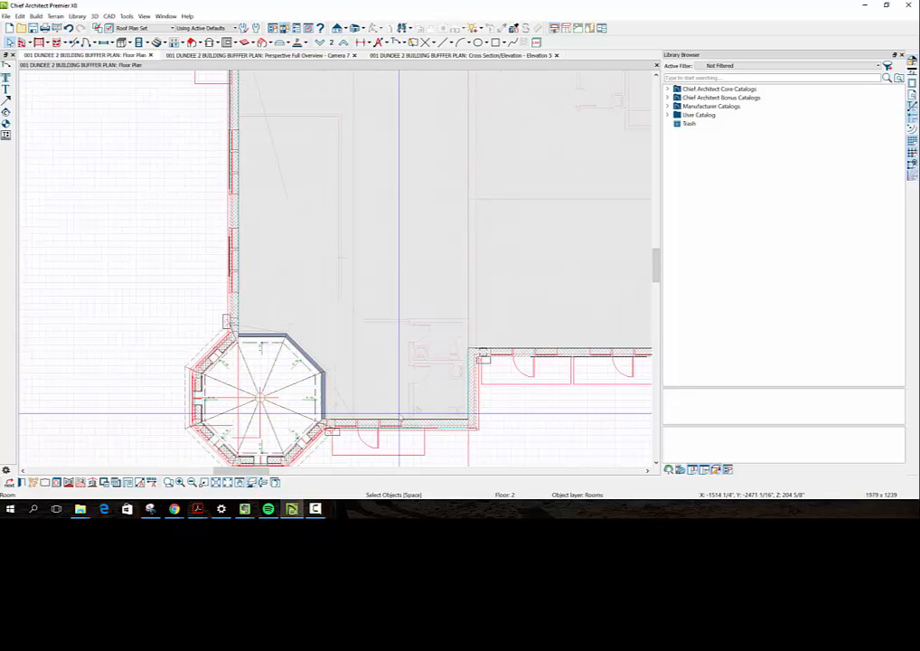
scroll(399, 414, "down", 1)
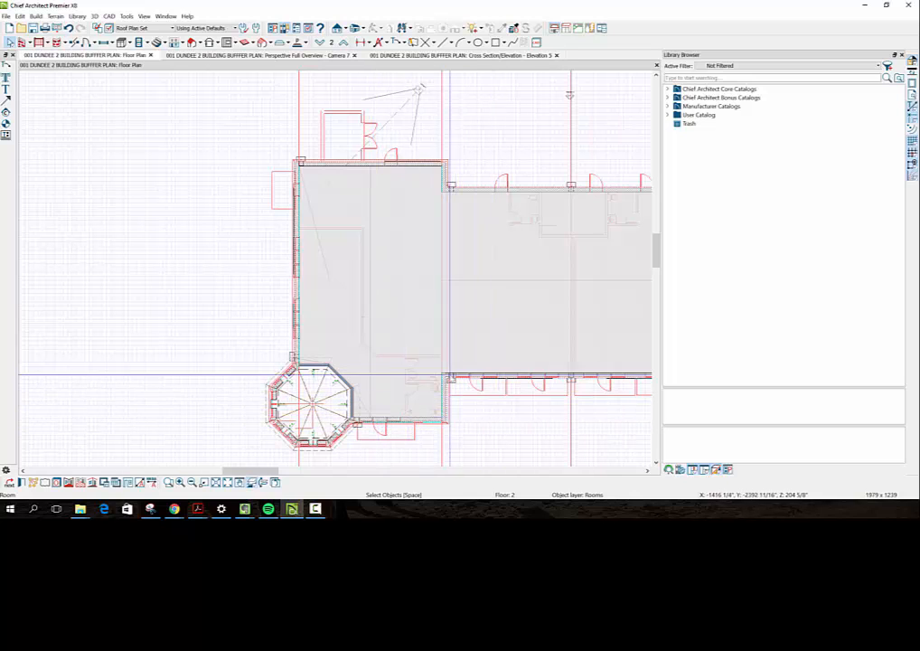
scroll(370, 431, "up", 1)
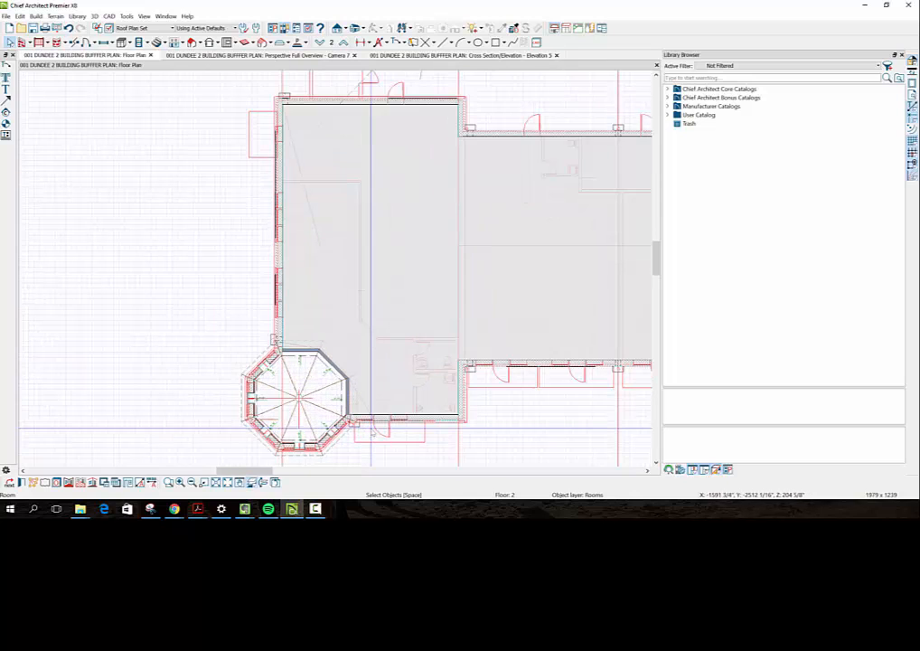
scroll(371, 428, "up", 1)
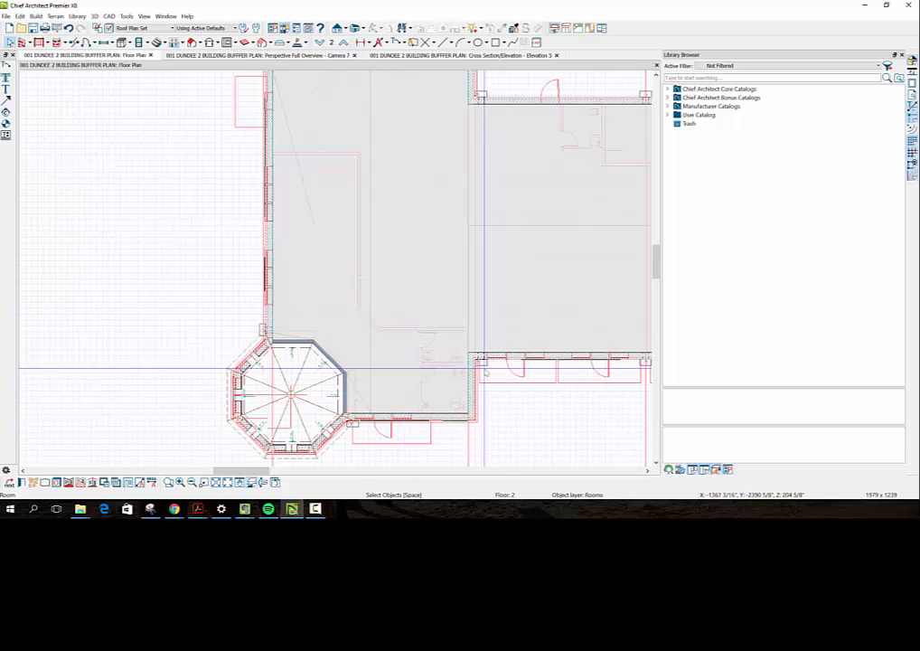
scroll(479, 374, "up", 1)
scroll(479, 374, "up", 1)
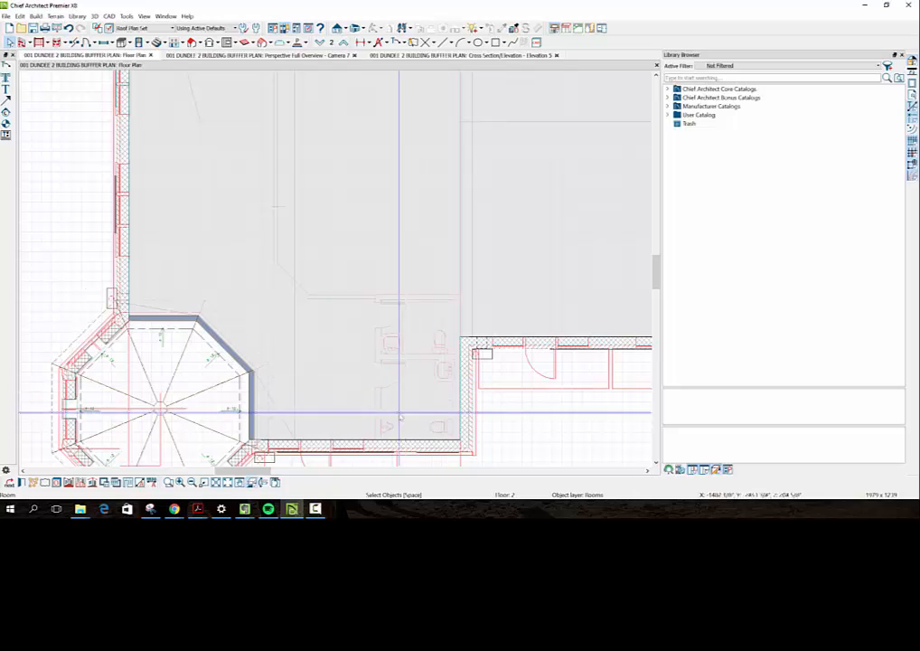
Move the rectangular polyline solid from the octagonal tower's lower-right corner to the wall corner beside the restrooms
left_click(274, 461)
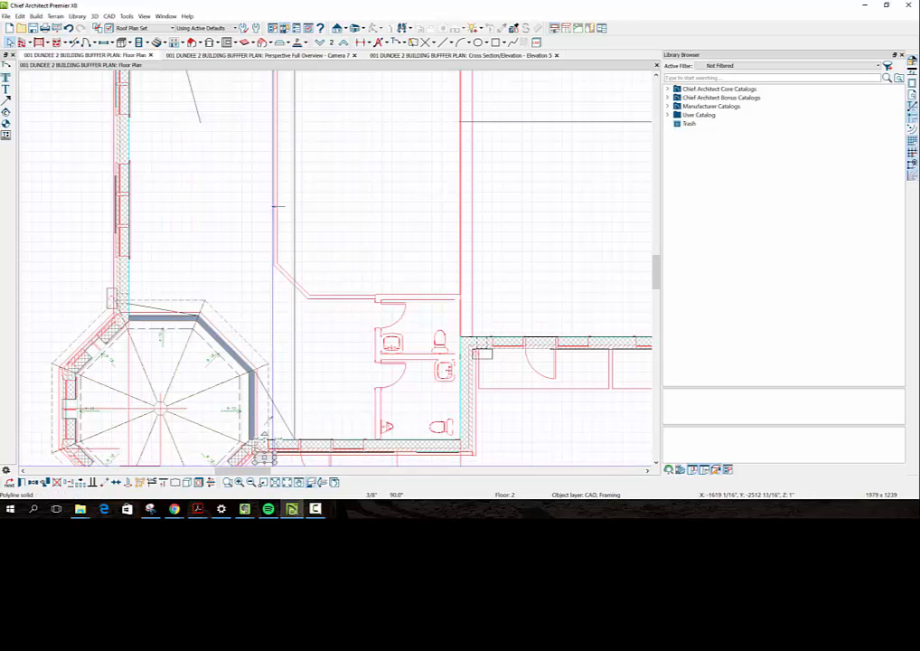
left_click_drag(265, 446, 484, 372)
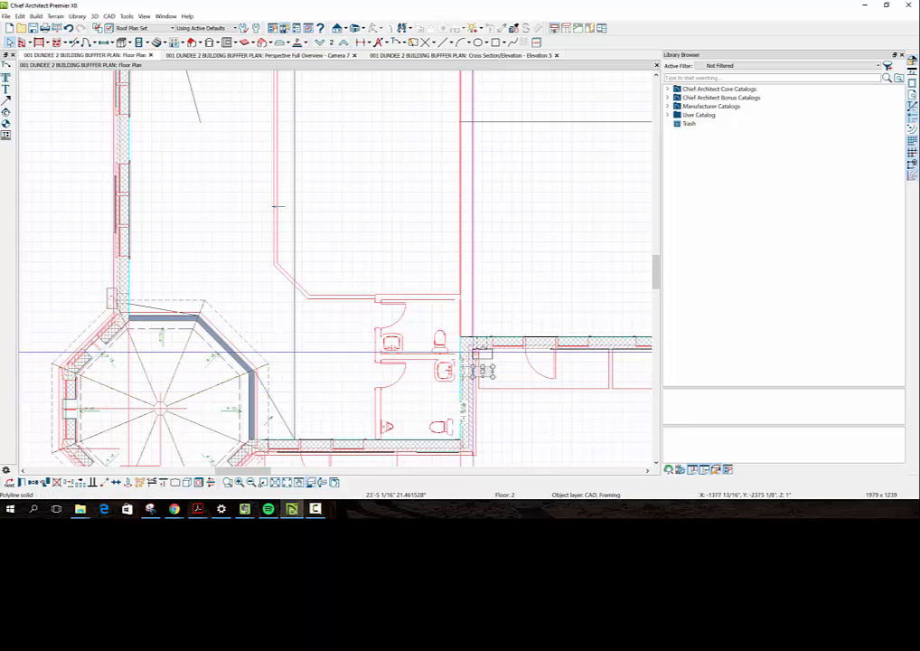
scroll(486, 387, "up", 6)
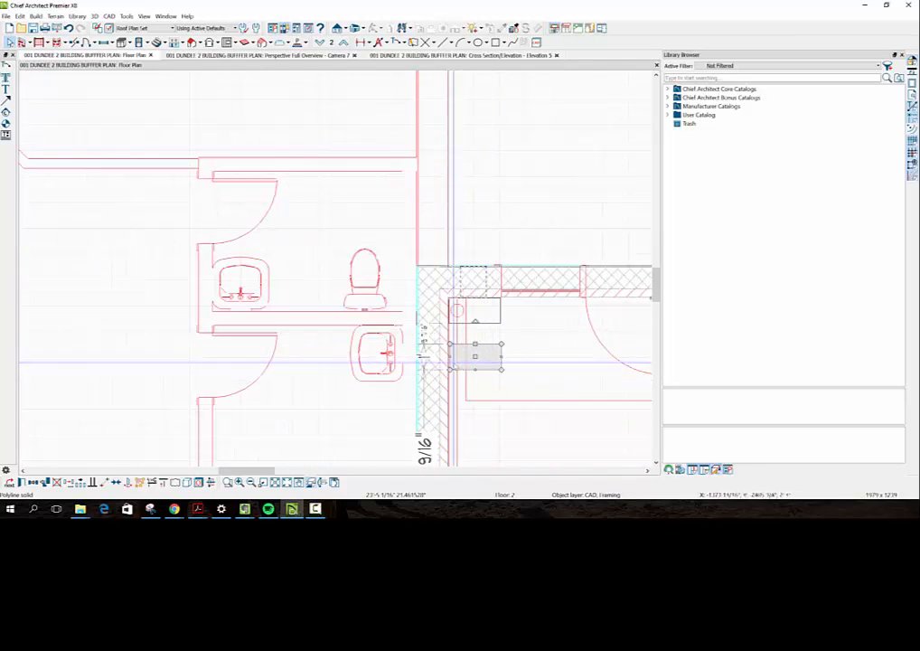
scroll(449, 363, "up", 1)
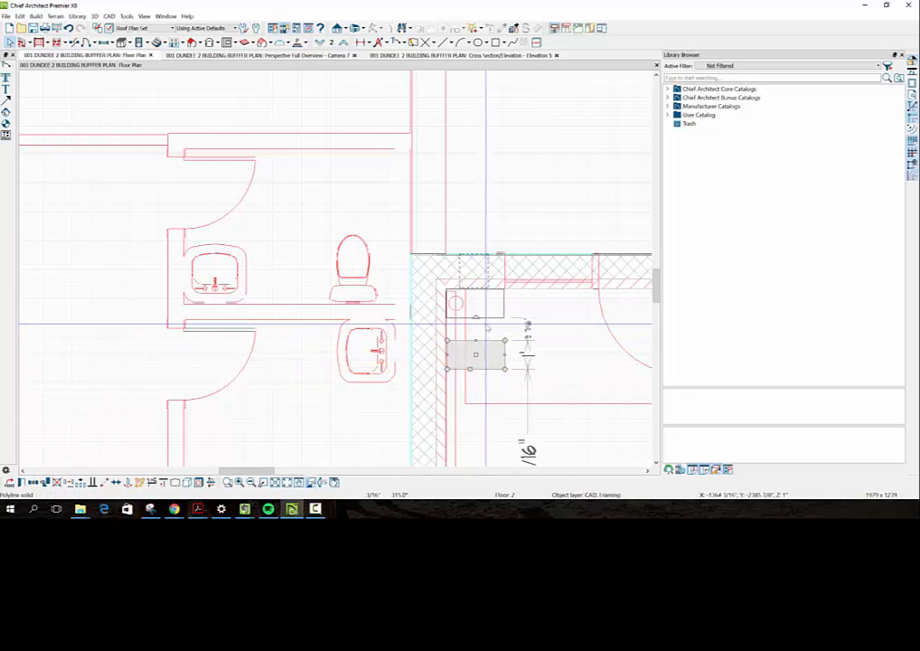
Rotate the polyline solid to stand vertically and align it flush into the exterior wall corner, overlapping the horizontal rectangle
mouse_move(476, 319)
left_mouse_down()
mouse_move(429, 353)
mouse_move(474, 355)
mouse_move(459, 317)
left_mouse_up()
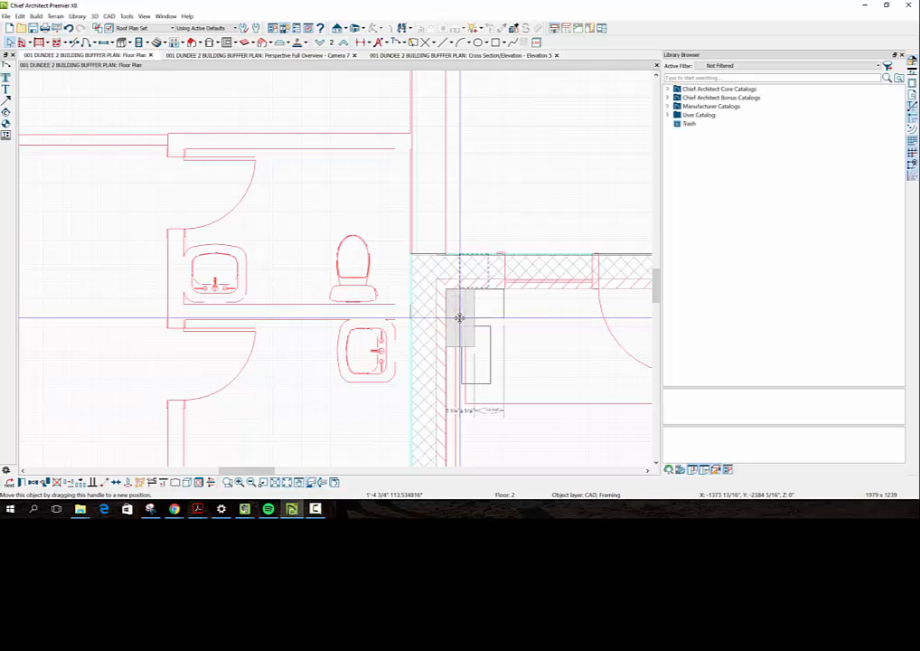
left_click_drag(460, 318, 402, 347)
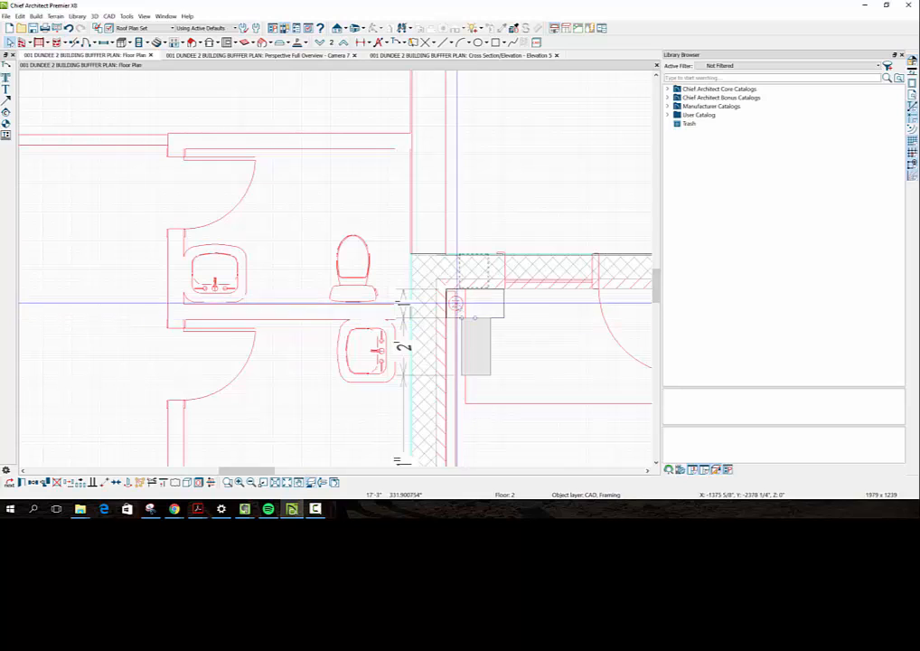
left_click(447, 292)
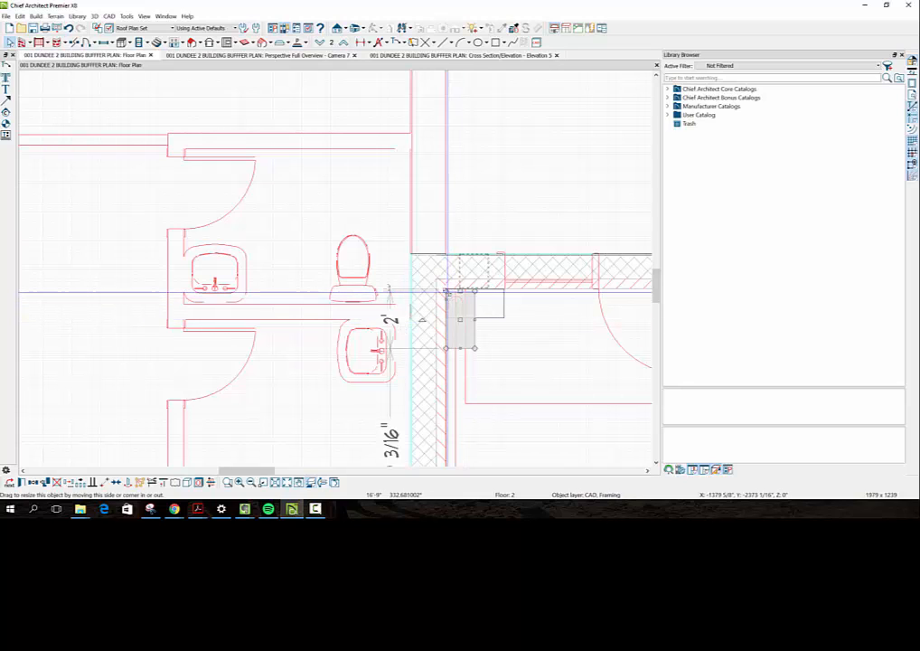
scroll(472, 335, "up", 2)
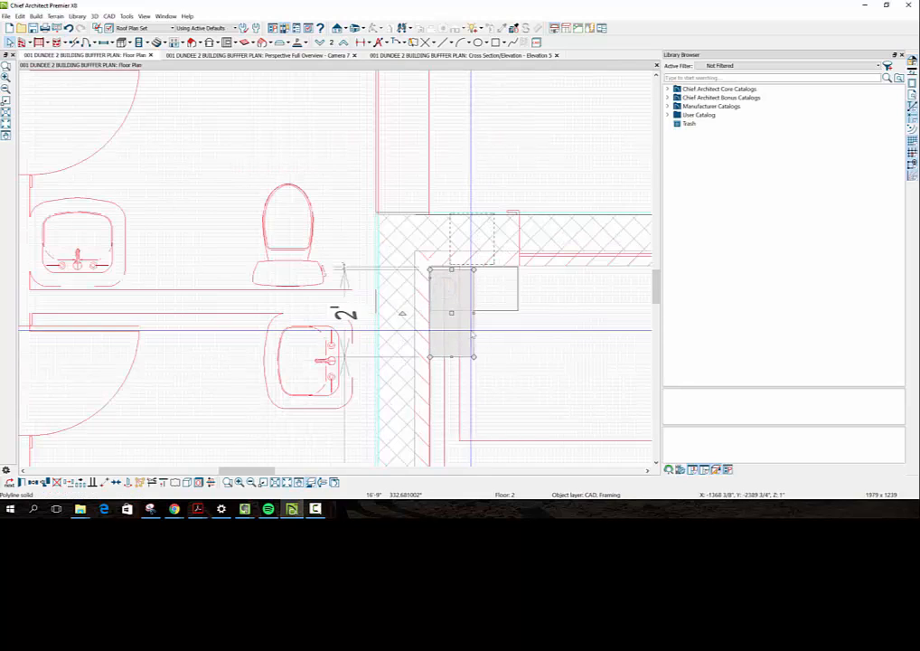
scroll(472, 335, "up", 2)
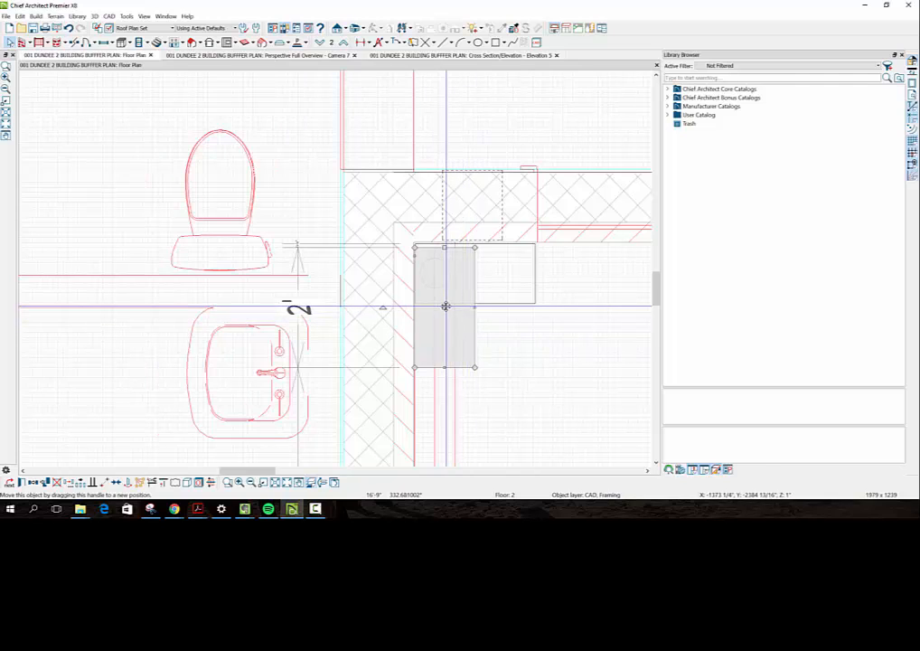
left_click_drag(446, 307, 445, 304)
left_click(491, 386)
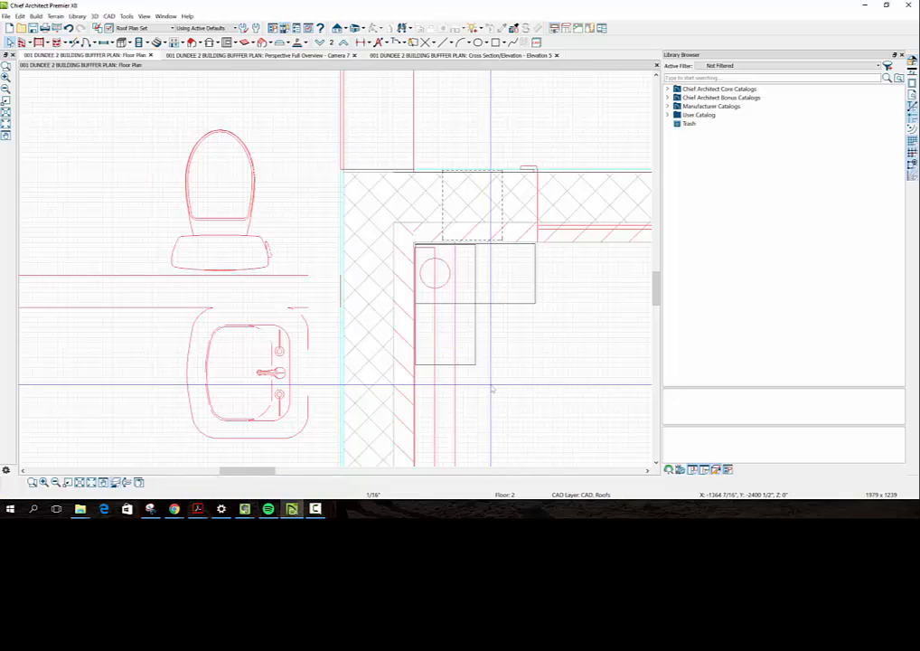
Examine the junction between the octagonal tower and the adjoining lower wall
scroll(483, 427, "down", 3)
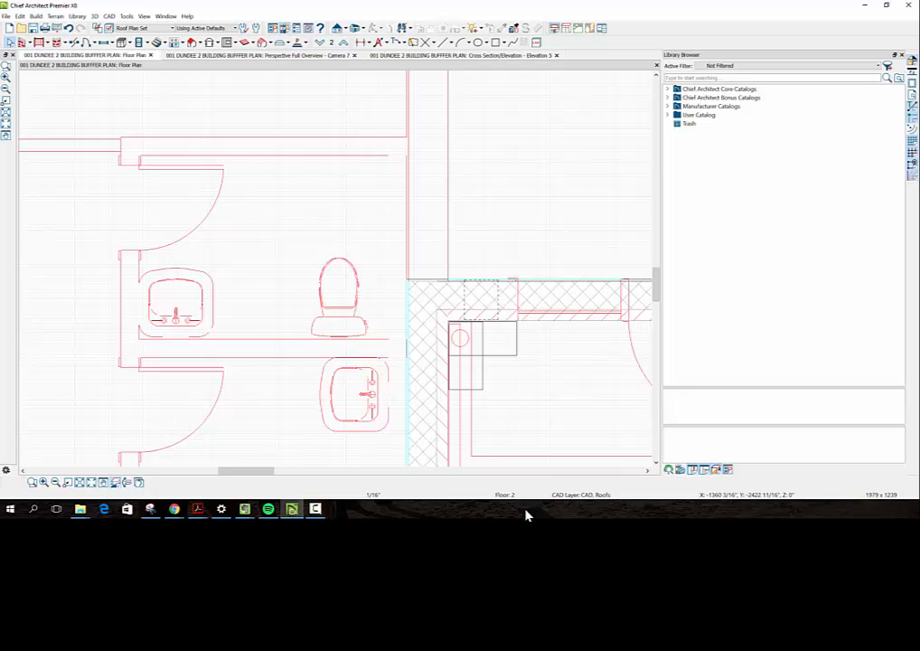
scroll(534, 453, "down", 1)
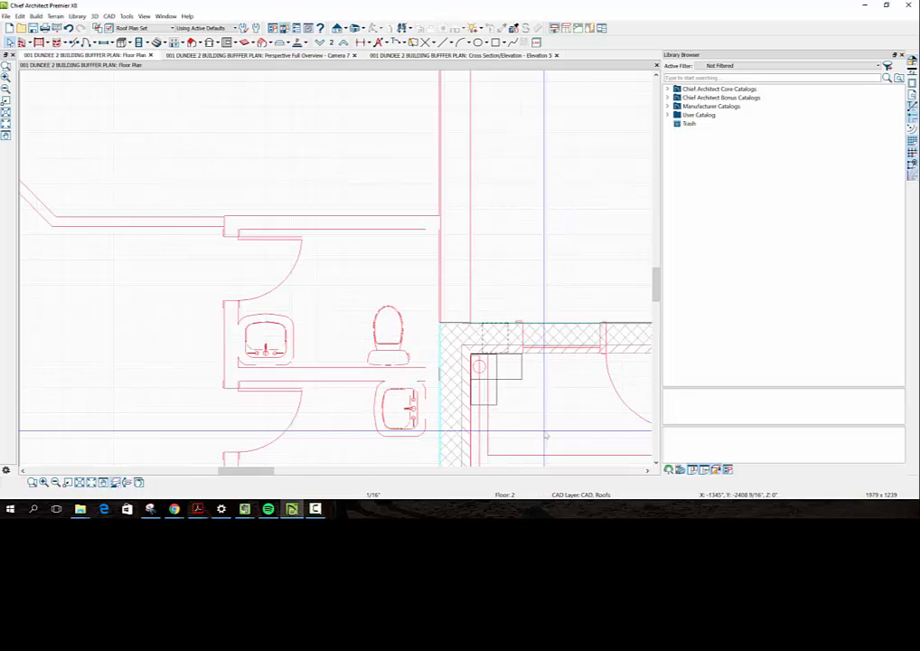
scroll(573, 368, "down", 4)
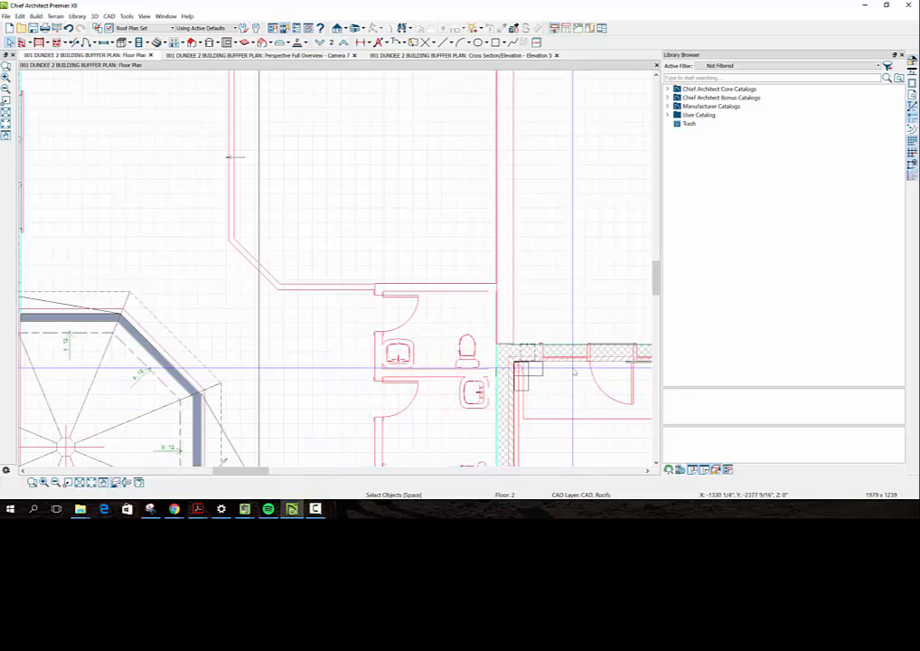
scroll(574, 371, "down", 1)
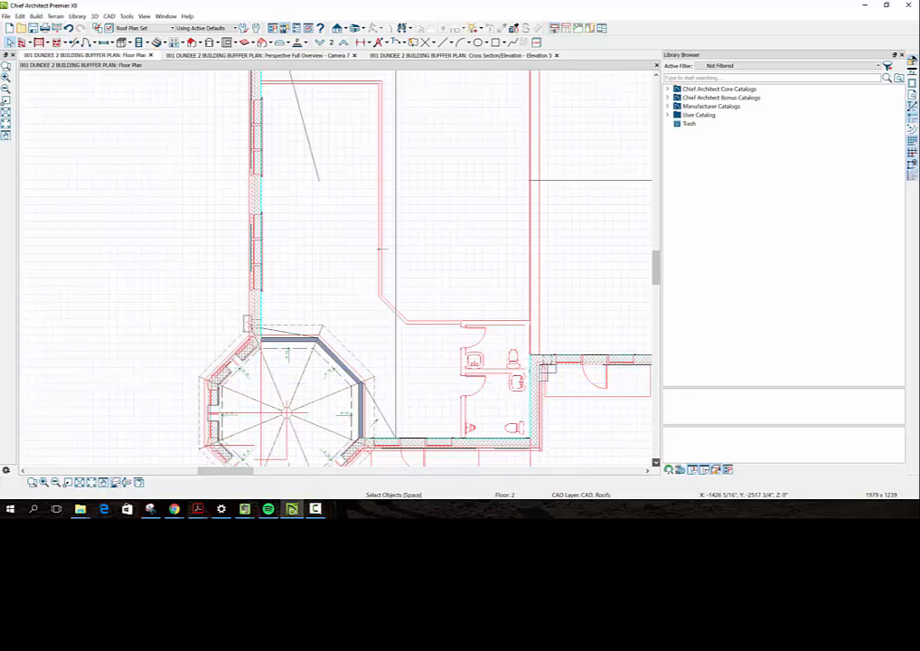
left_click(656, 462)
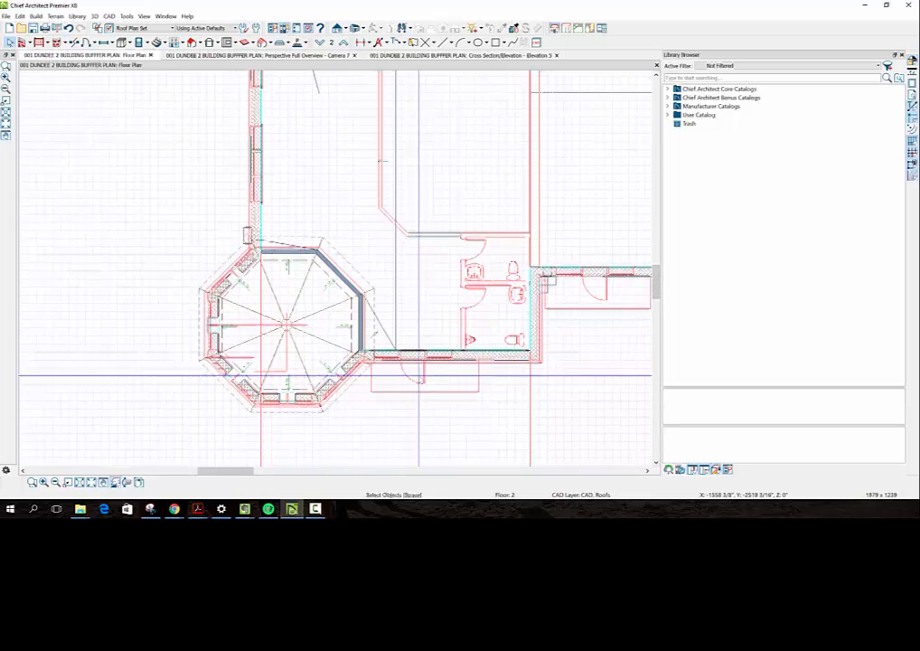
scroll(423, 379, "up", 3)
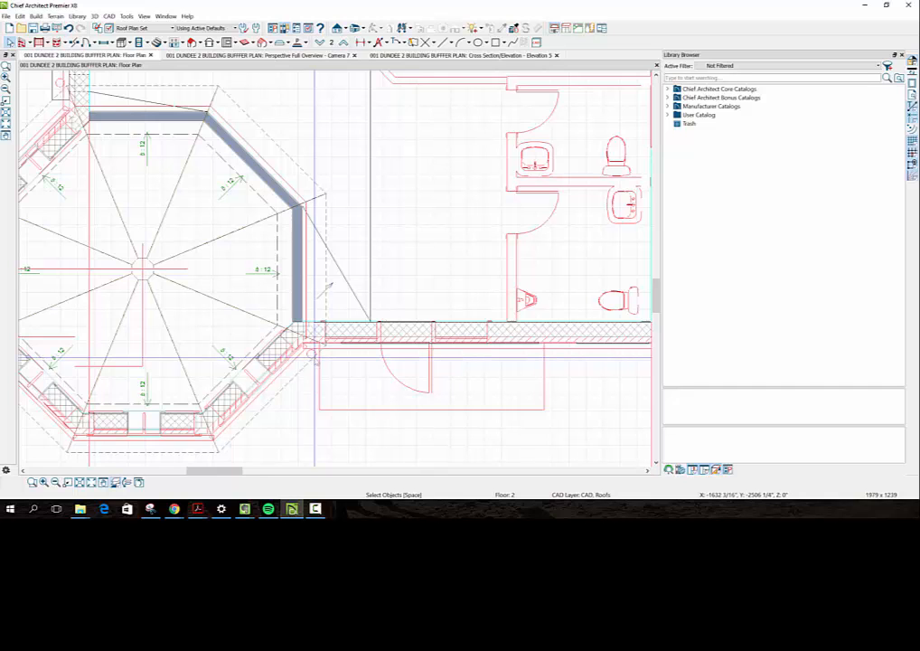
scroll(314, 352, "down", 2)
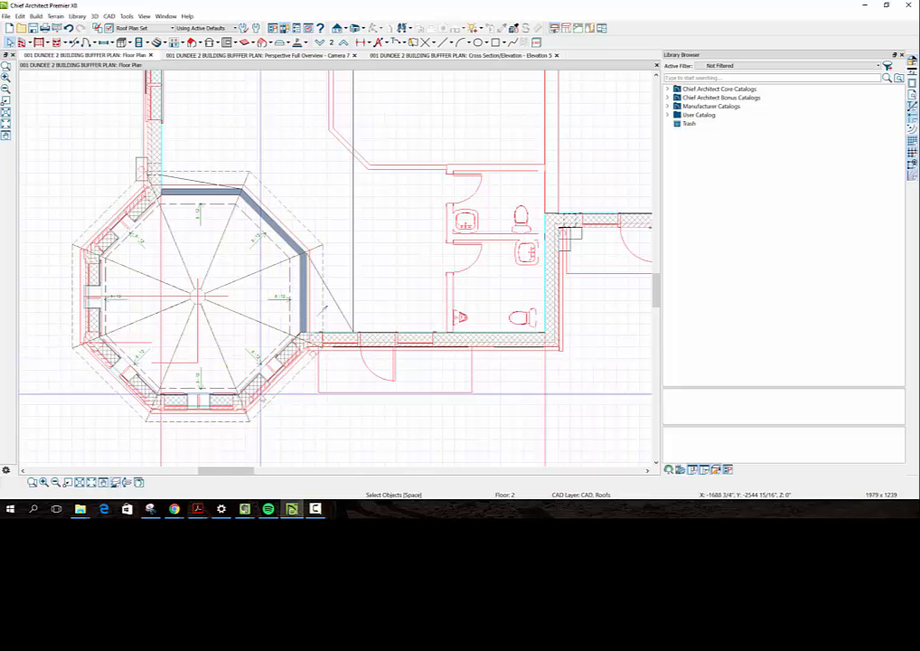
scroll(363, 422, "up", 5)
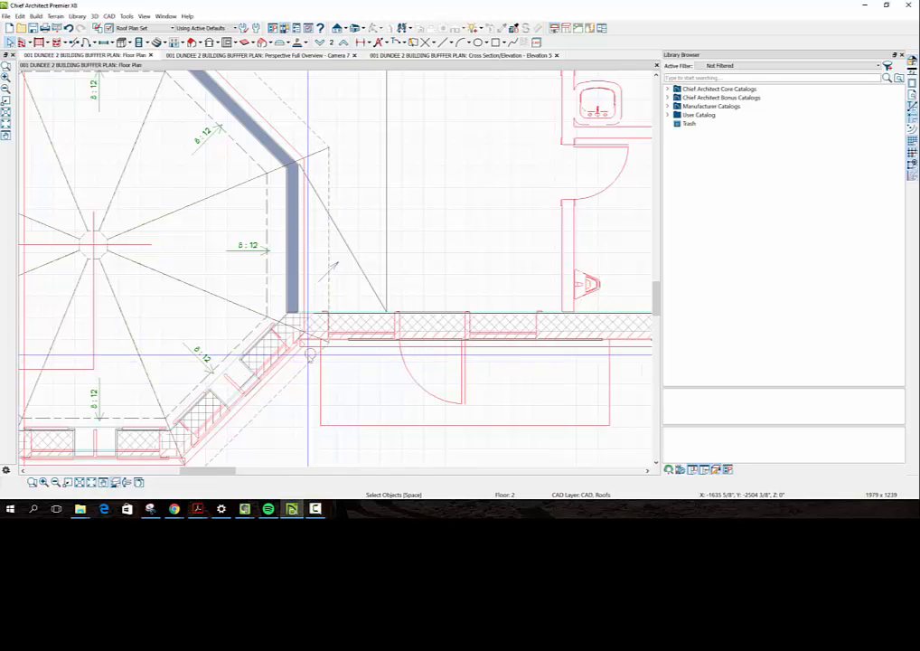
scroll(310, 356, "down", 4)
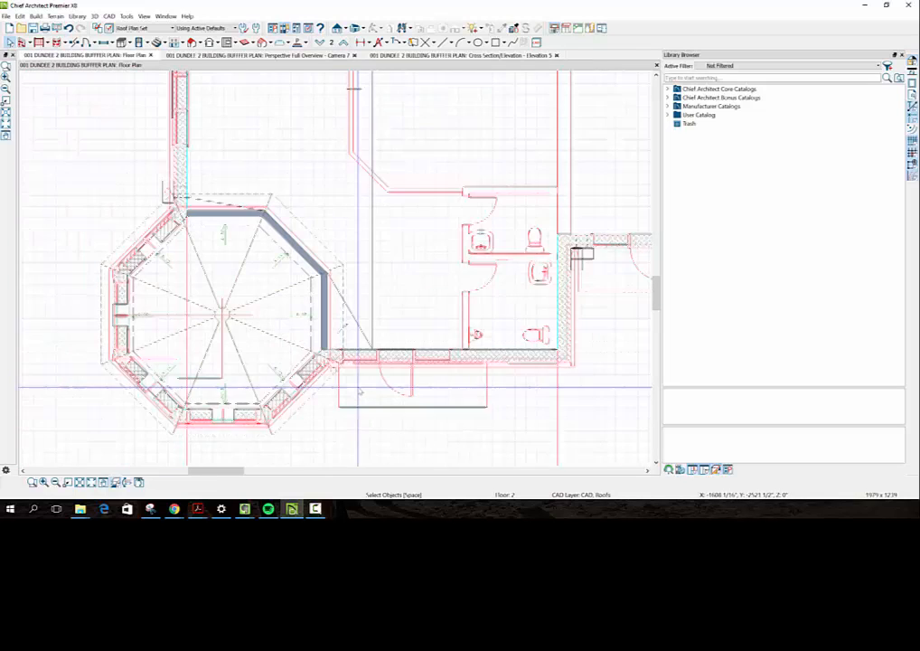
scroll(359, 391, "down", 2)
scroll(360, 391, "down", 2)
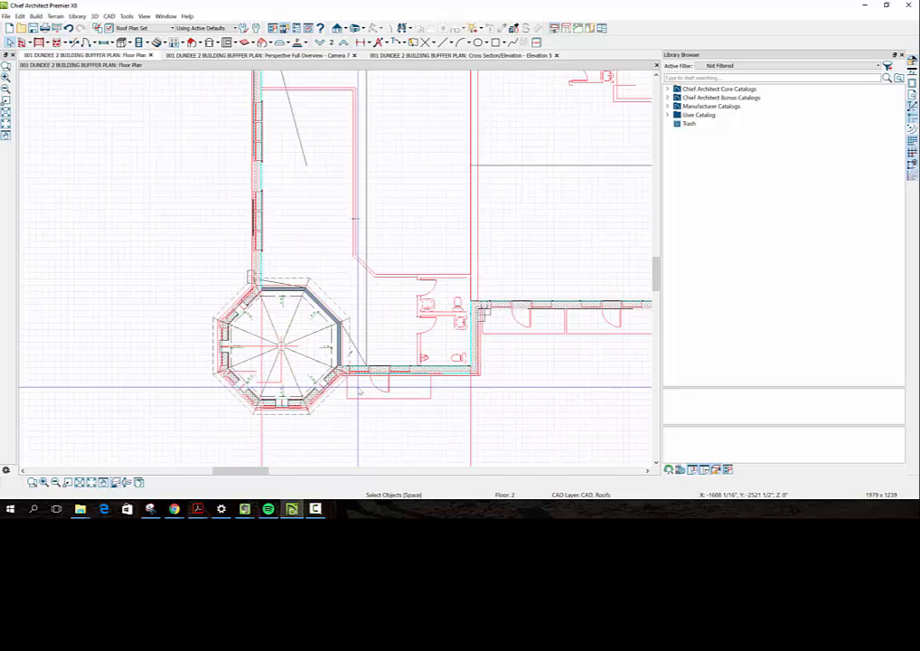
Copy the dashed CAD box from the wall above the octagonal tower into the restroom wall beside the vertical solid
scroll(399, 322, "up", 3)
scroll(399, 321, "up", 3)
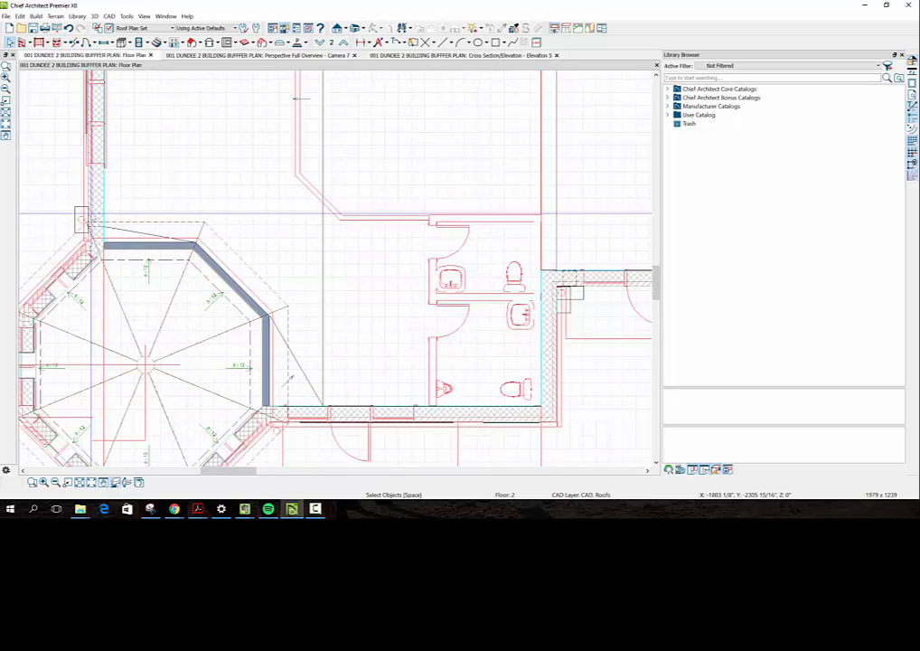
left_click(88, 214)
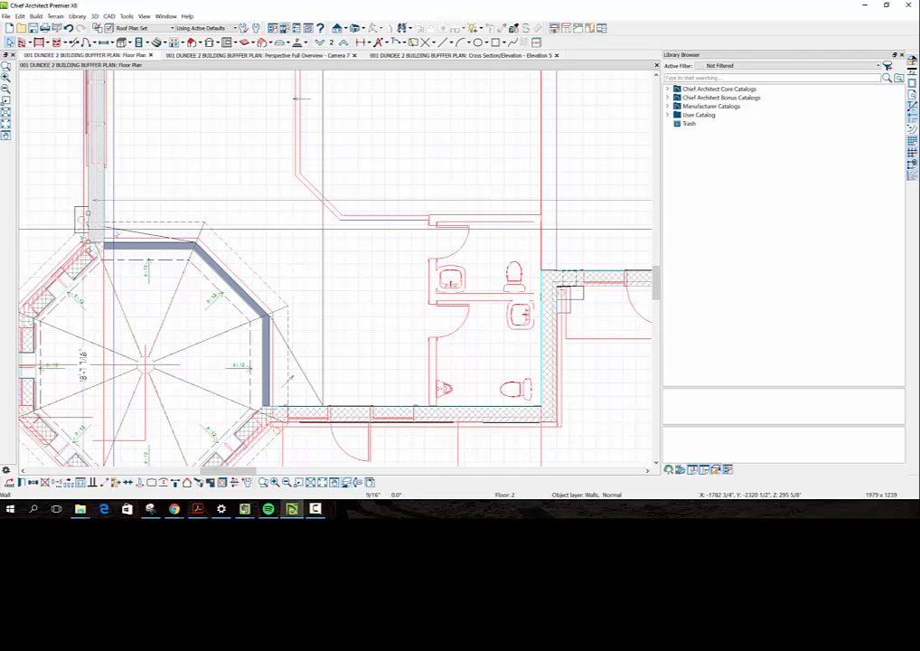
left_click(95, 218)
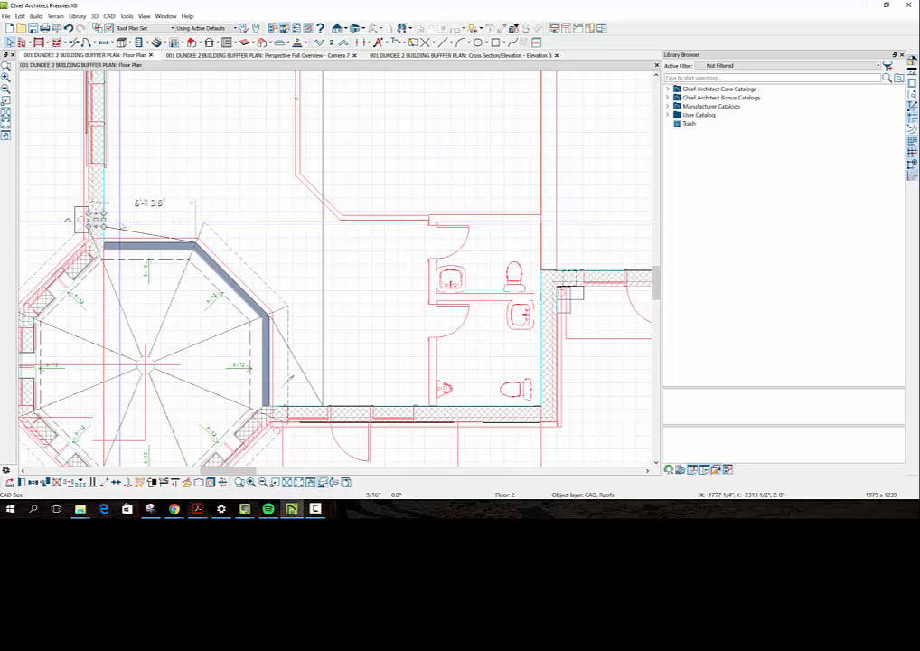
left_click_drag(96, 219, 520, 307)
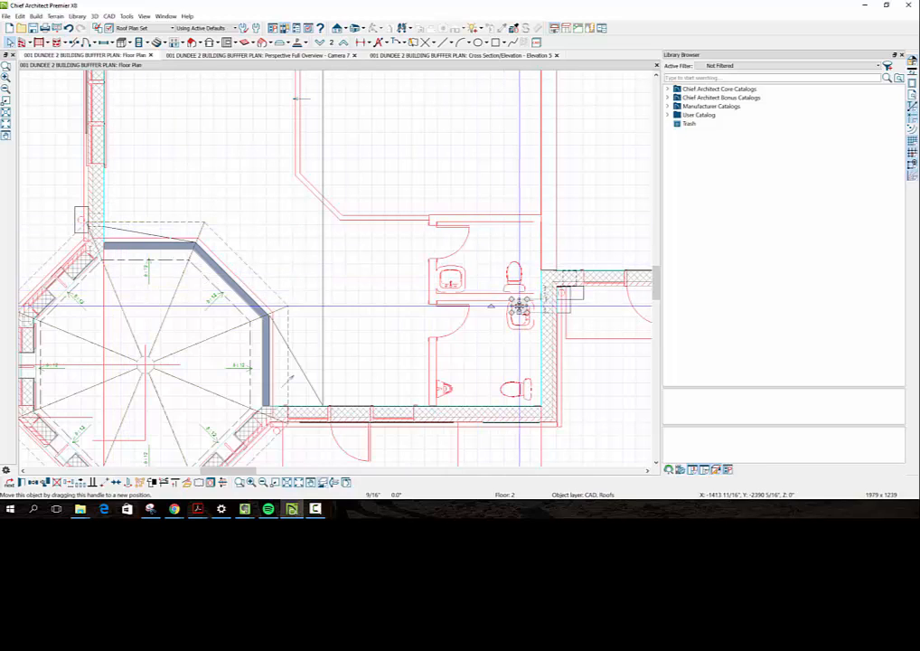
scroll(520, 308, "up", 1)
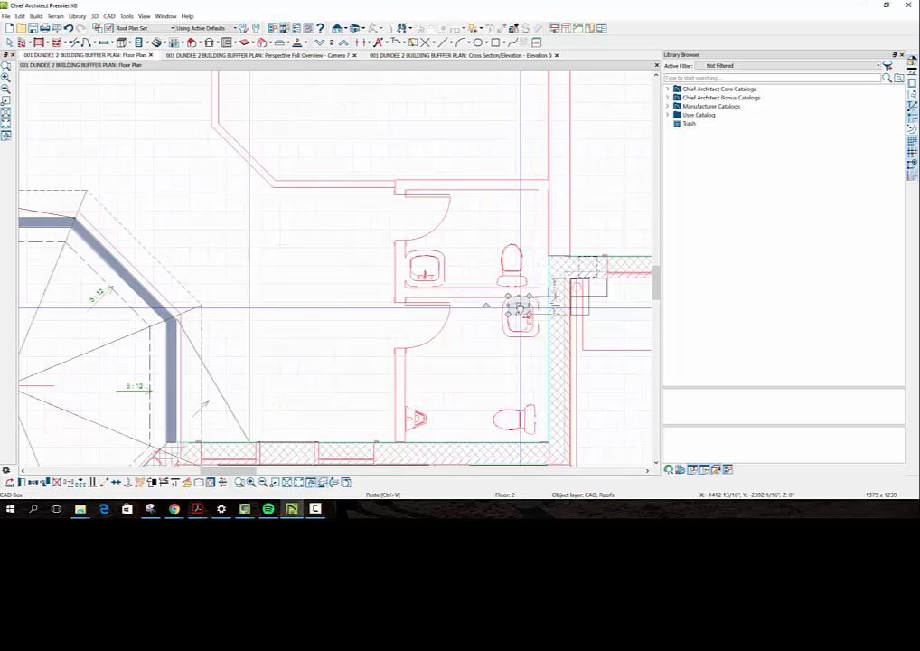
scroll(519, 309, "up", 1)
left_click_drag(520, 310, 574, 294)
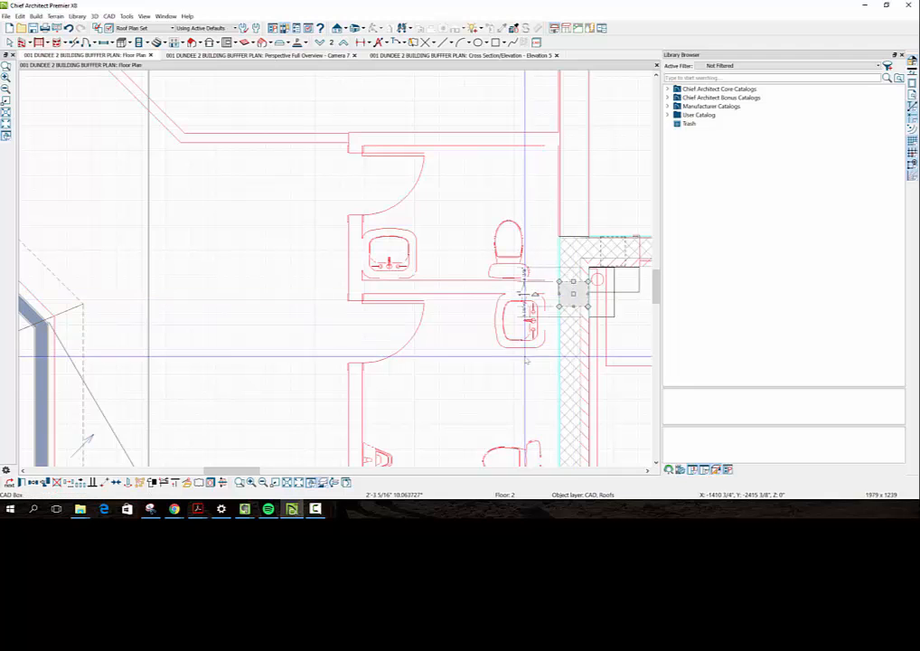
left_click(524, 354)
Draw a line about 18'-1 5/8" long from the lower end of the tower's diagonal roof line to the copied CAD box
scroll(521, 351, "down", 2)
scroll(520, 344, "down", 1)
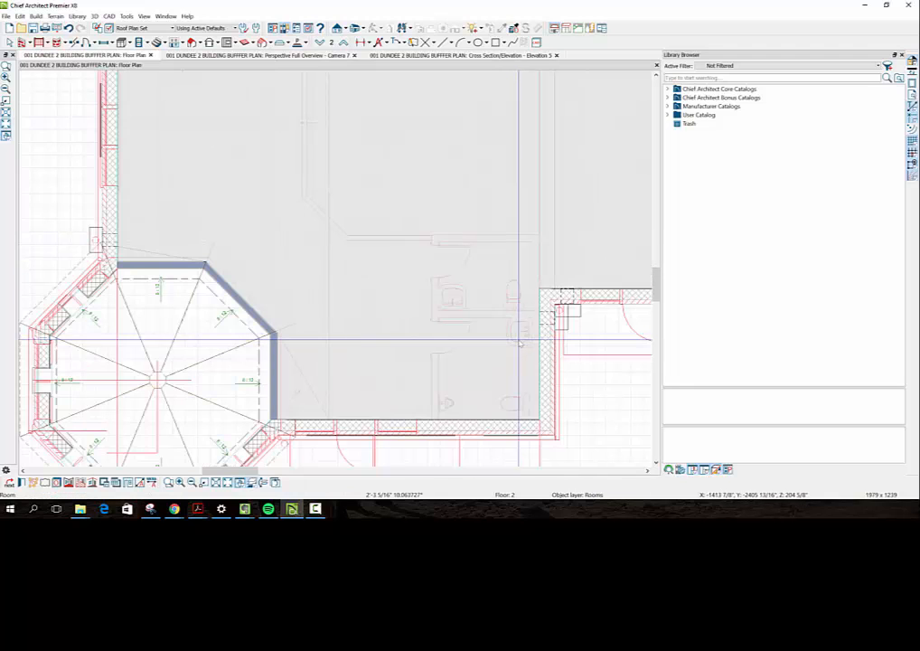
scroll(520, 343, "down", 1)
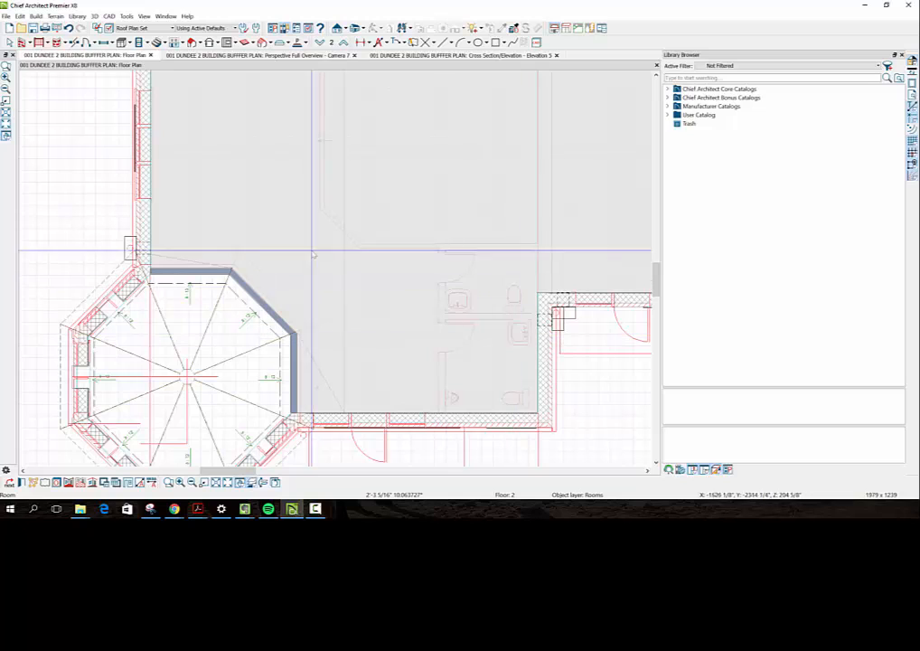
left_click(85, 205)
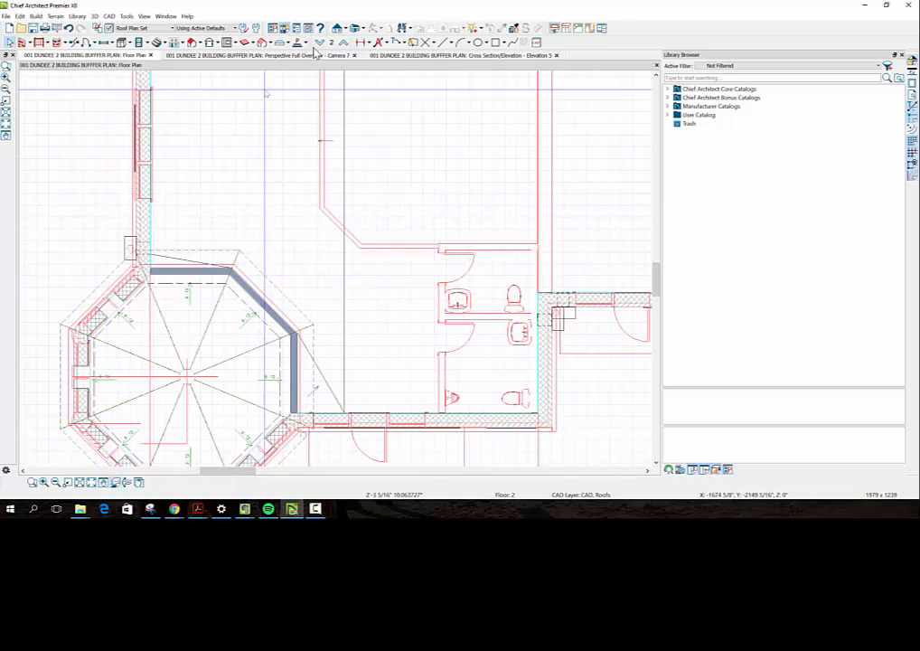
left_click(454, 43)
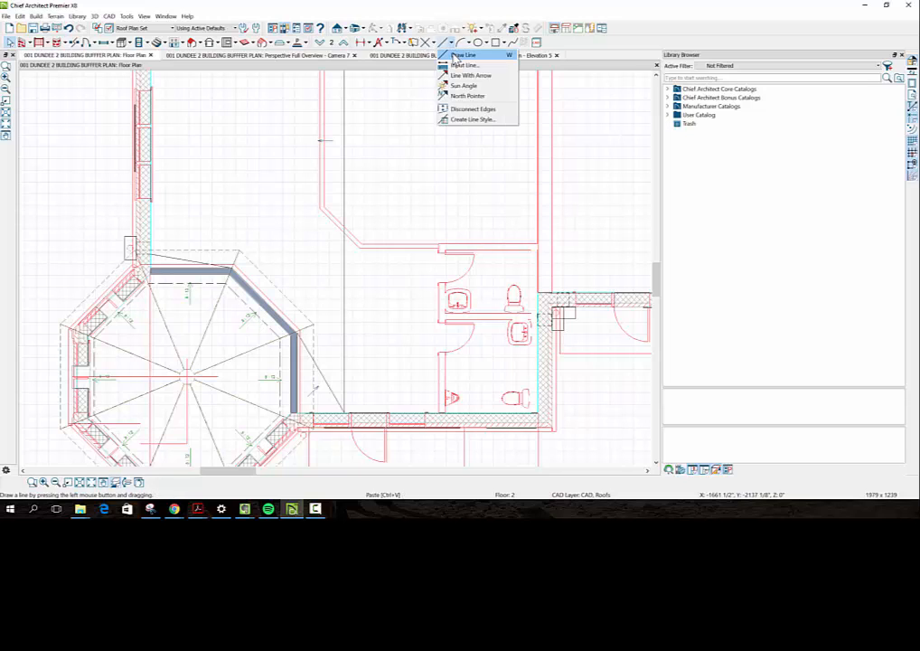
left_click(459, 55)
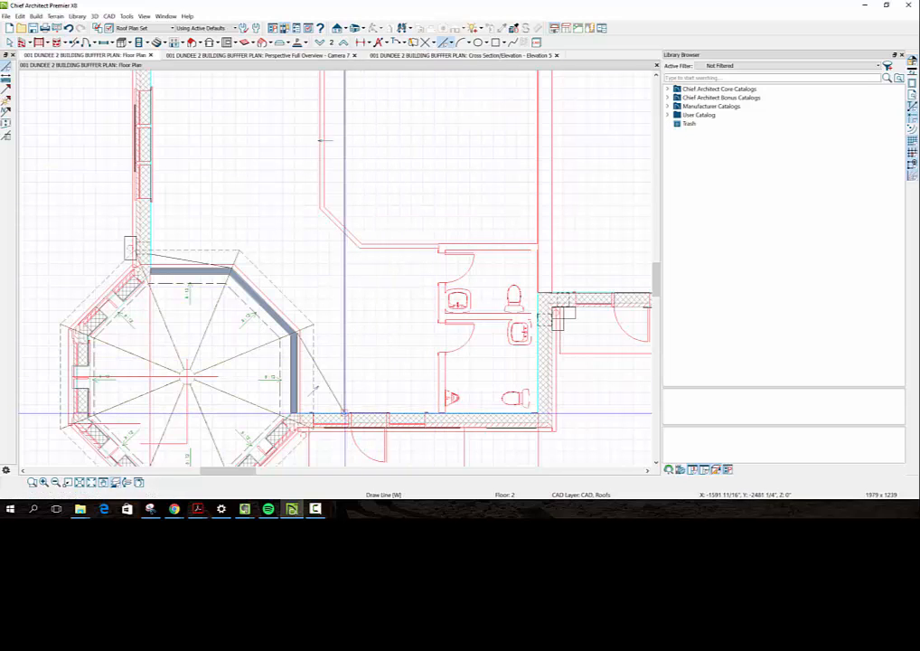
left_click(343, 415)
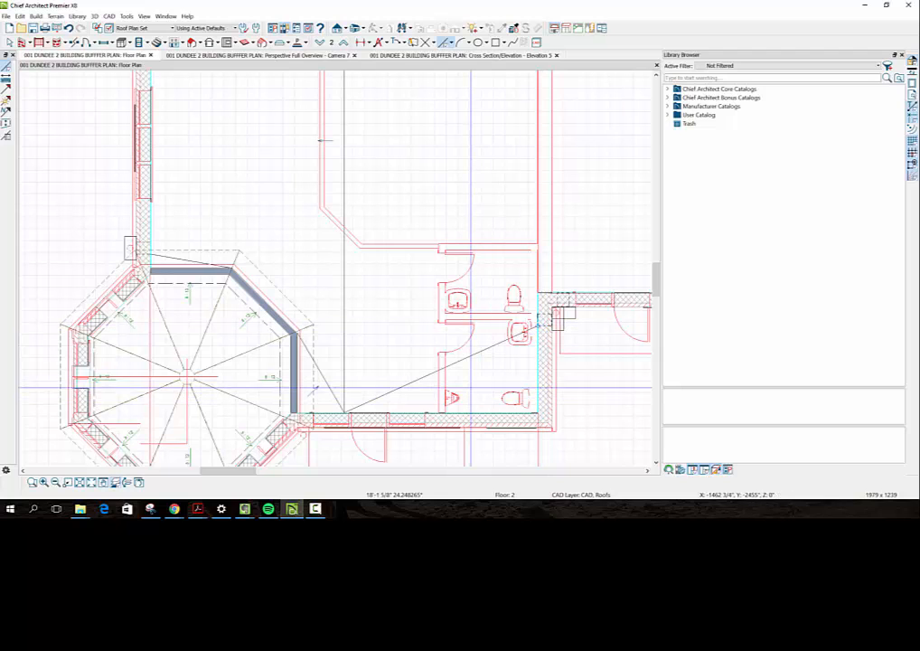
Draw a line about 18'-7 1/8" long from the CAD box above the tower to the free end of the upper diagonal line
scroll(466, 388, "down", 2)
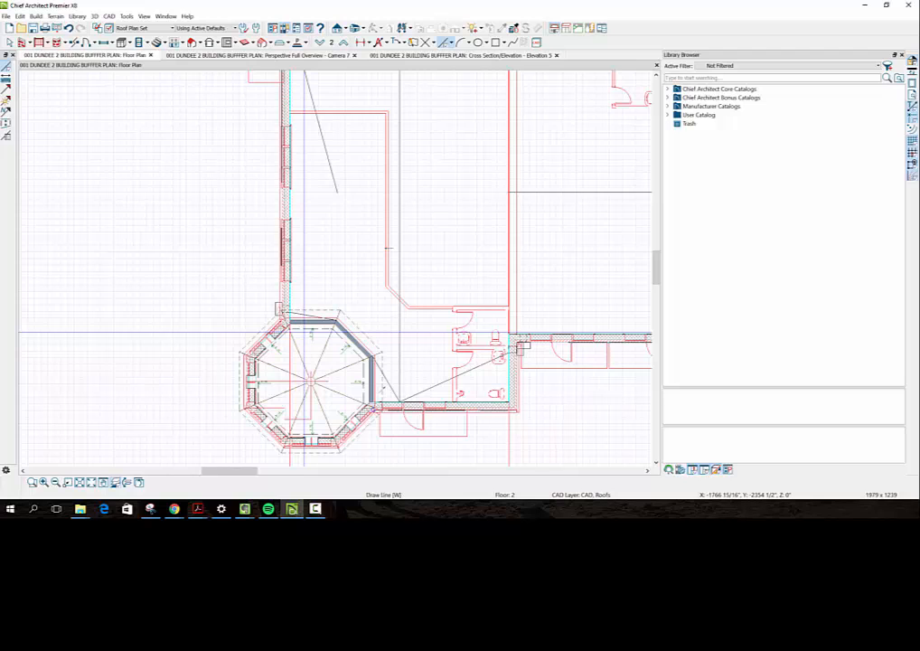
scroll(304, 333, "up", 1)
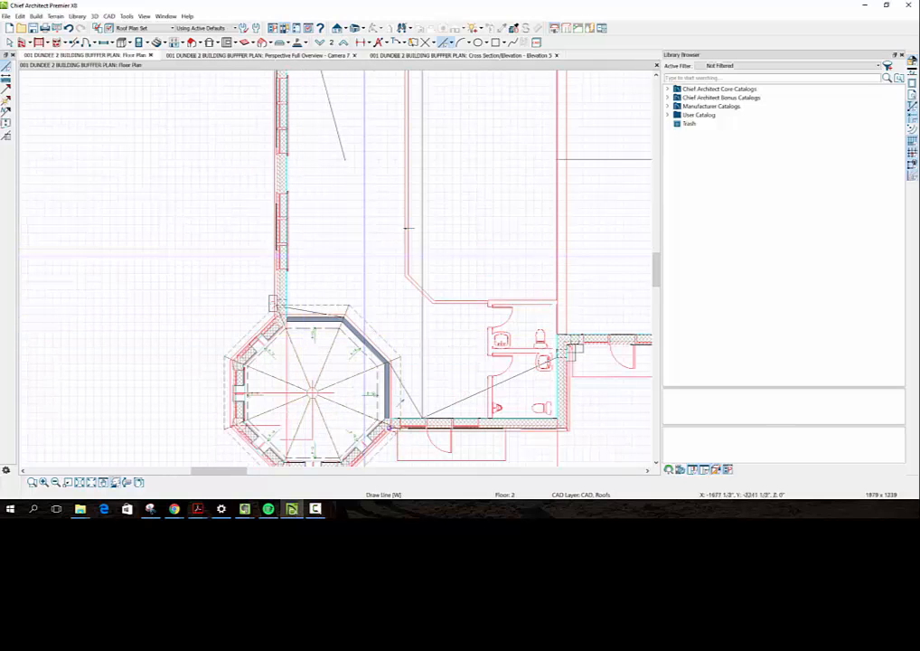
left_click(283, 299)
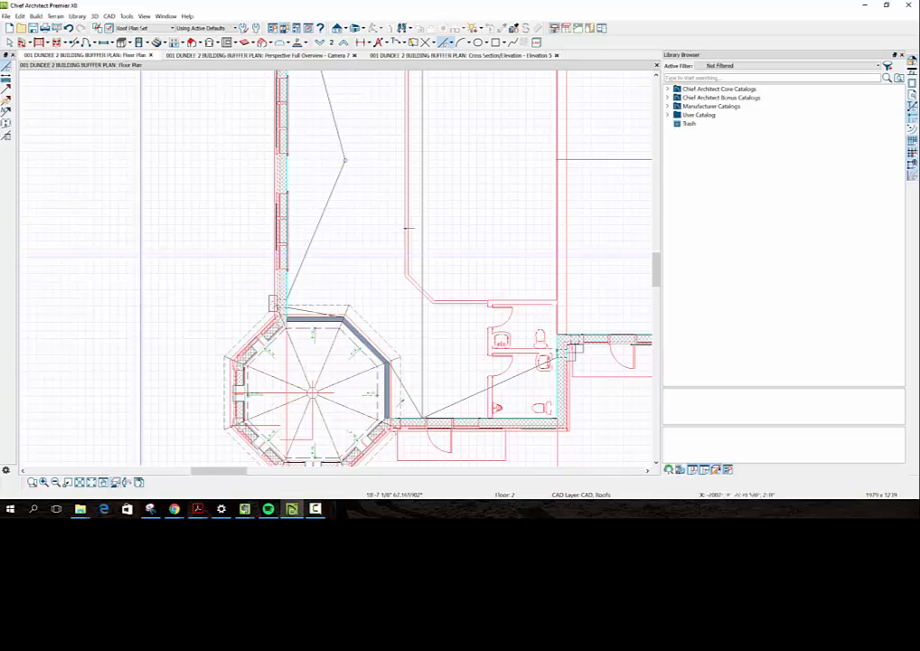
Draw a horizontal line about 7'-2 3/16" long from the apex of the two diagonal roof lines to the exterior wall
scroll(123, 262, "down", 2)
scroll(122, 262, "down", 2)
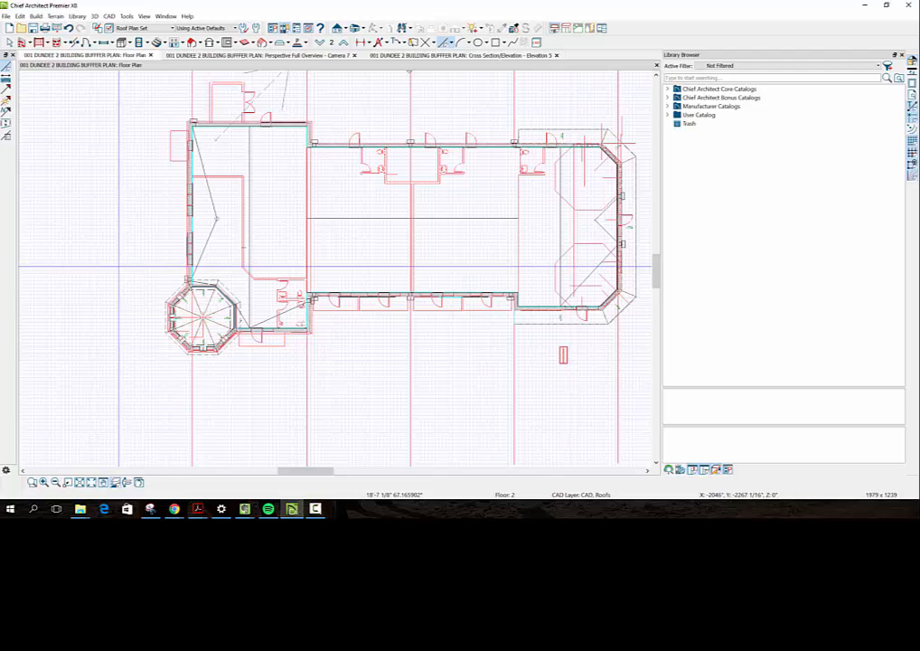
scroll(131, 263, "up", 3)
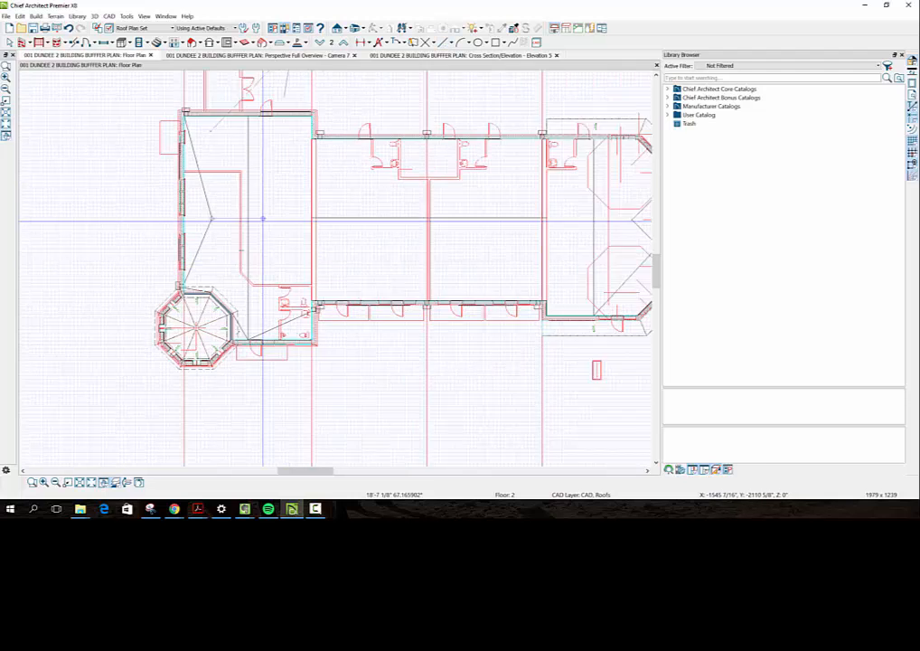
scroll(185, 218, "up", 2)
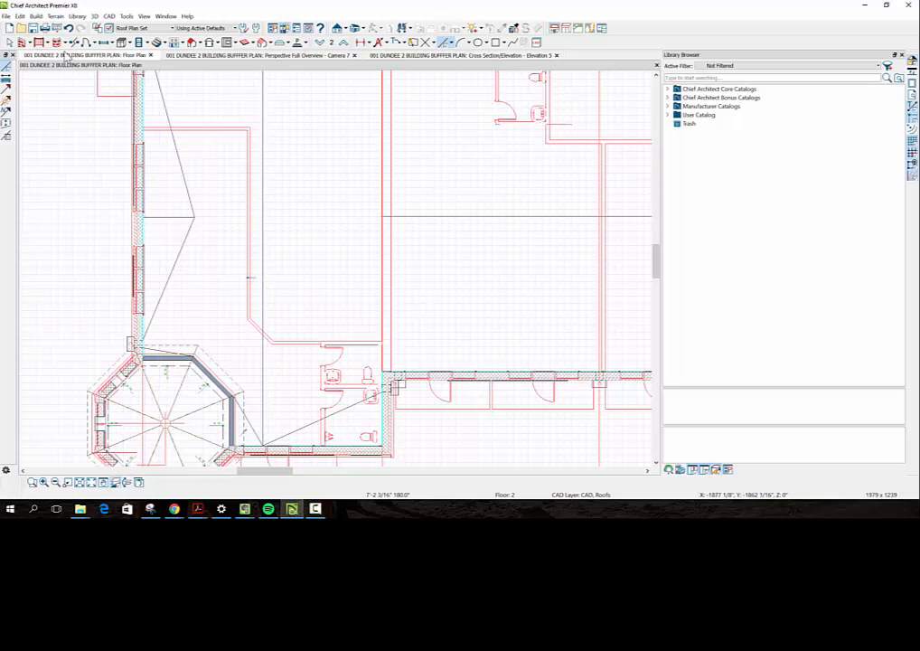
Copy the small arrow beside the vertical roof line into the lower half of the triangular roof area and rotate it to point down
left_click(254, 277)
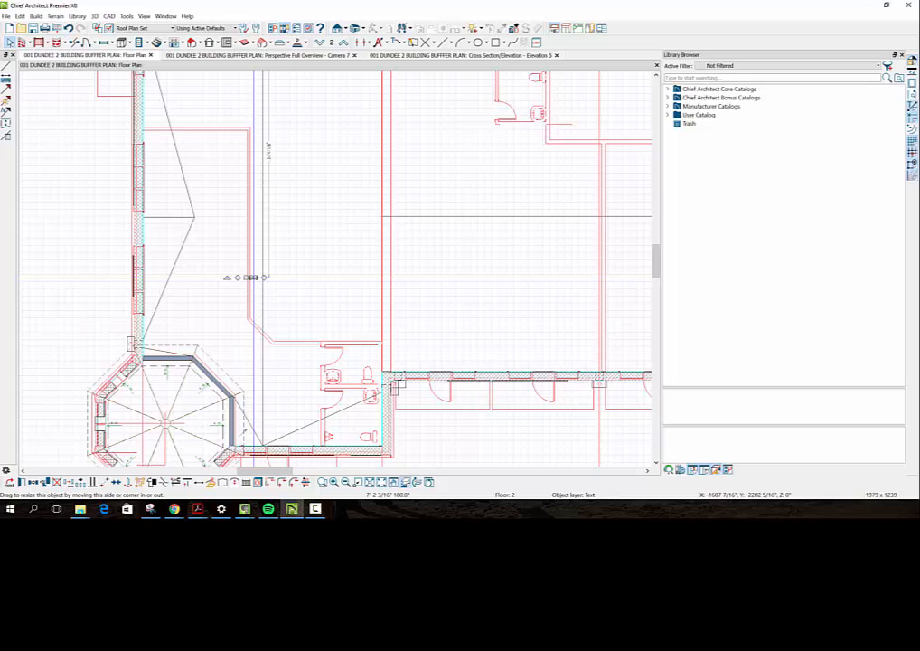
key("ctrl+v")
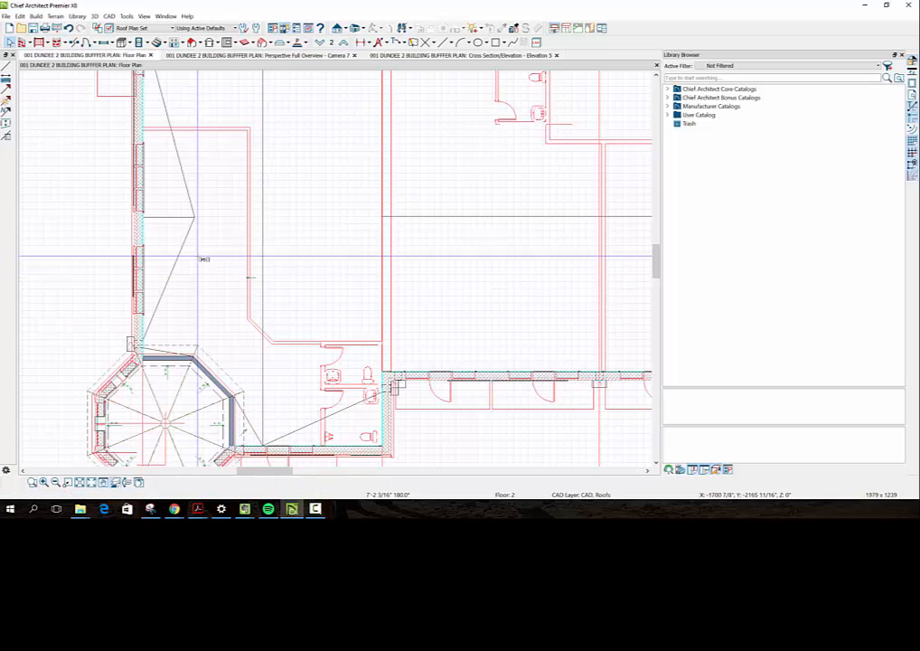
left_click(168, 236)
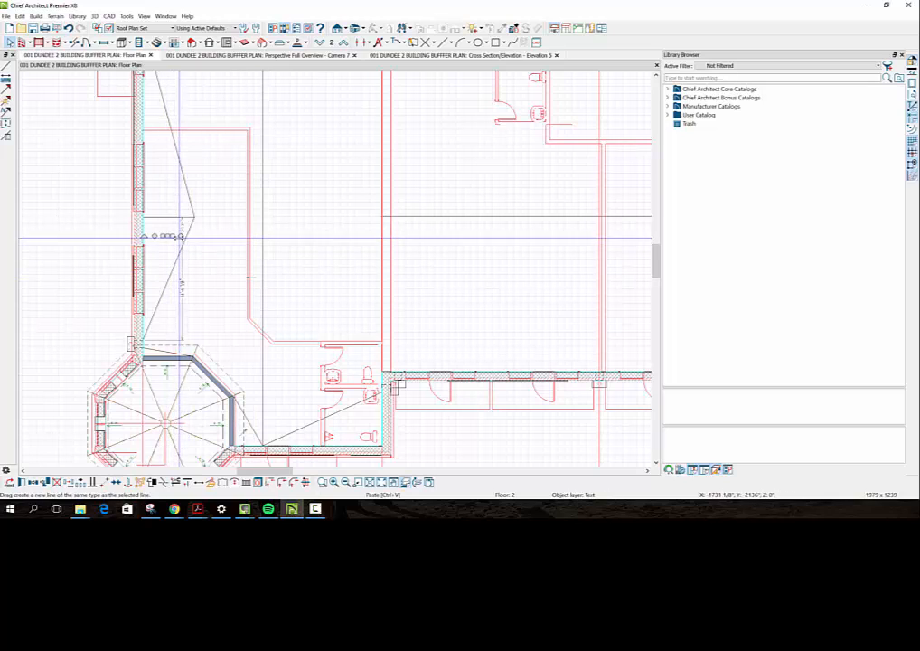
left_click_drag(144, 236, 168, 258)
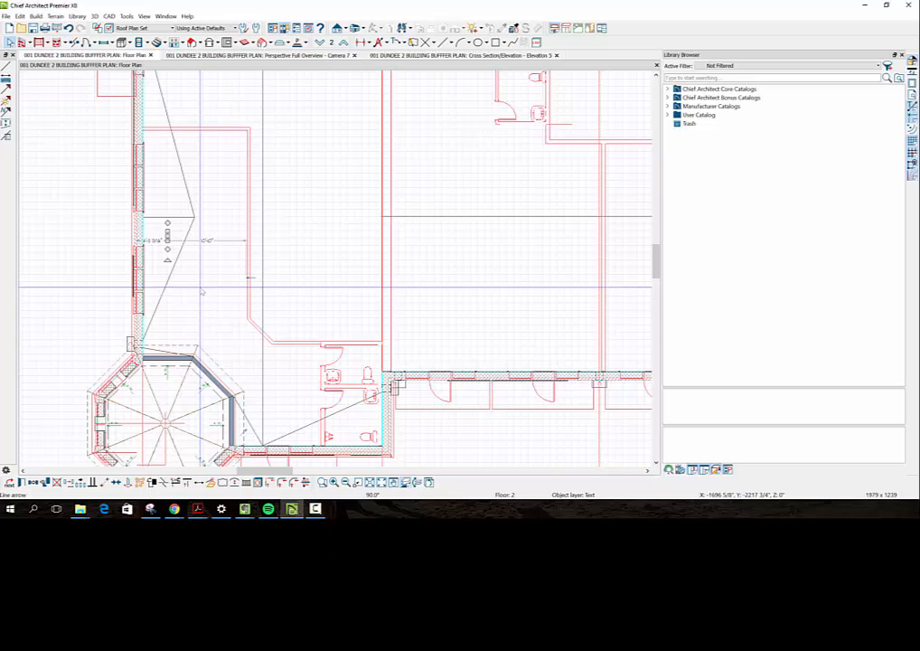
Paste a second arrow into the upper half of the triangle, rotate it to point up, and align it with the lower arrow
key("ctrl+v")
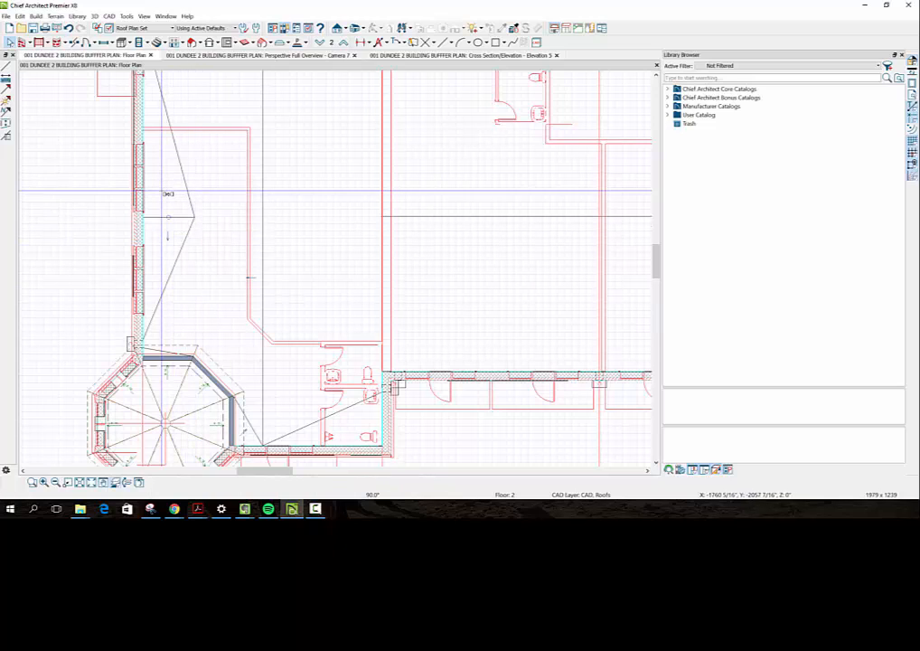
left_click(168, 193)
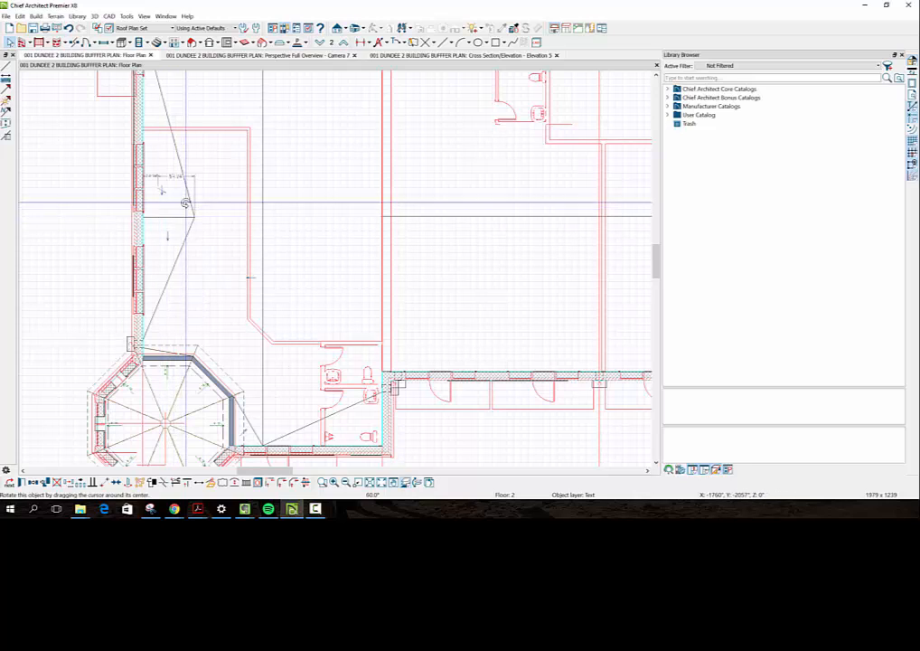
mouse_move(184, 203)
left_mouse_down()
mouse_move(188, 177)
mouse_move(158, 169)
mouse_move(167, 196)
left_mouse_up()
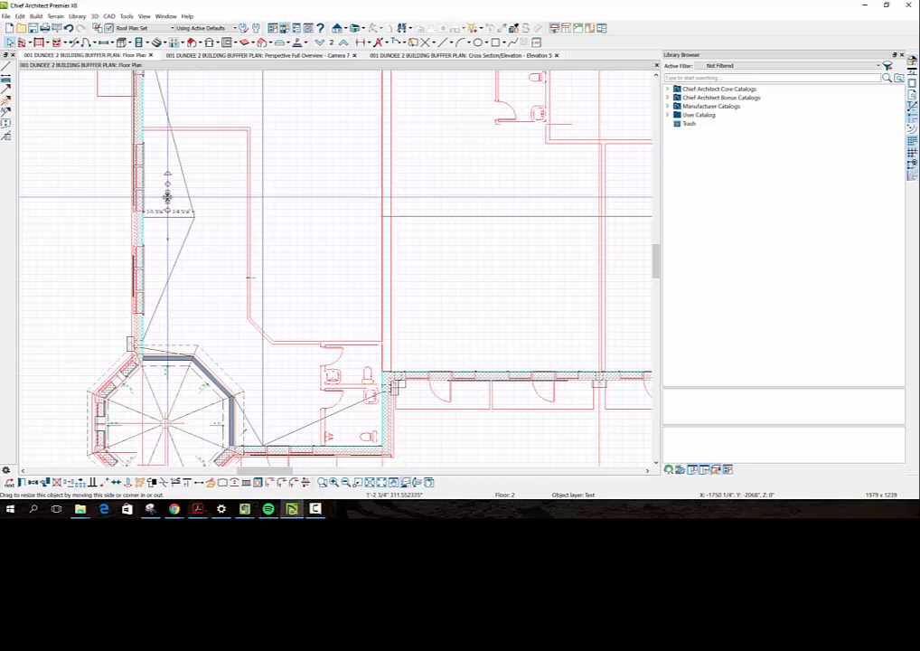
left_click(83, 231)
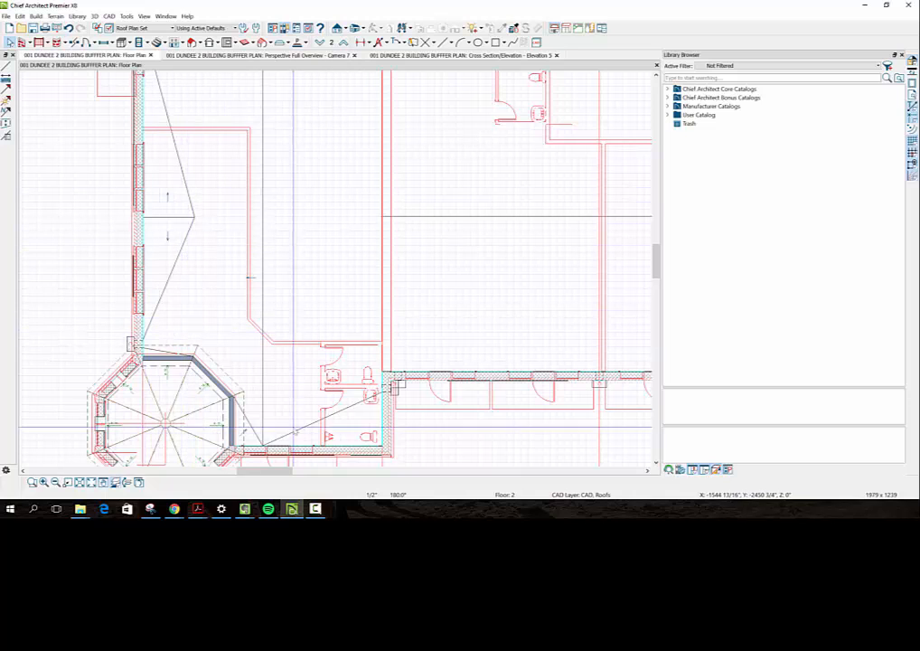
Copy the upright polyline solid from the corner by the restrooms to just above the matching post at the wing's upper inside corner
scroll(294, 432, "down", 2)
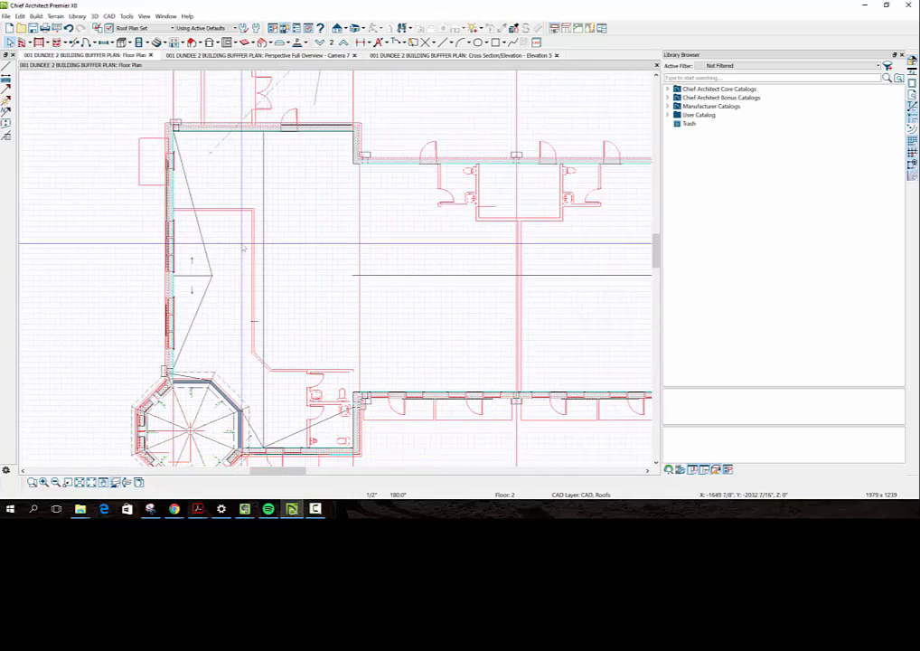
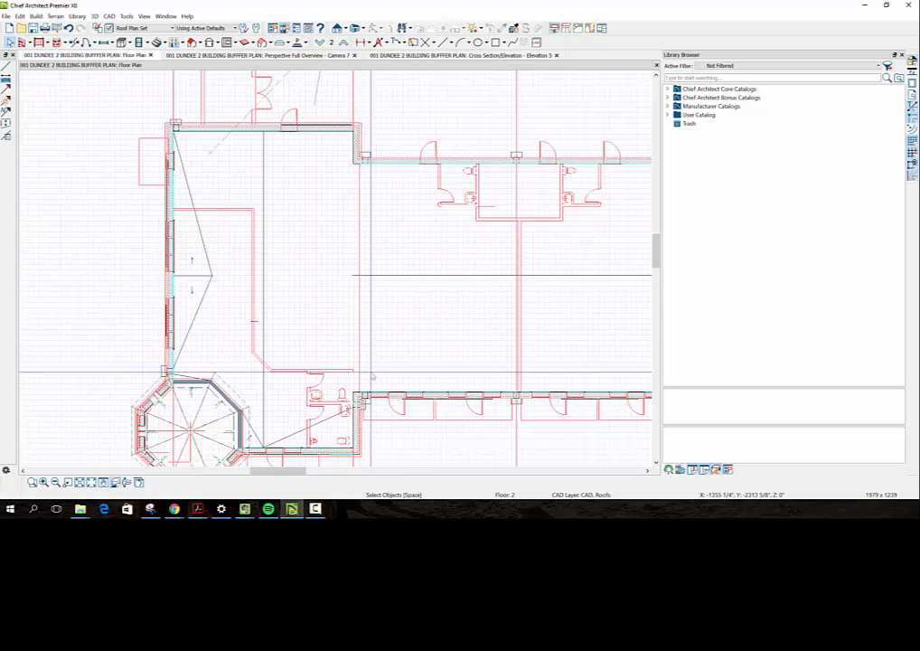
scroll(372, 373, "up", 2)
scroll(372, 378, "up", 2)
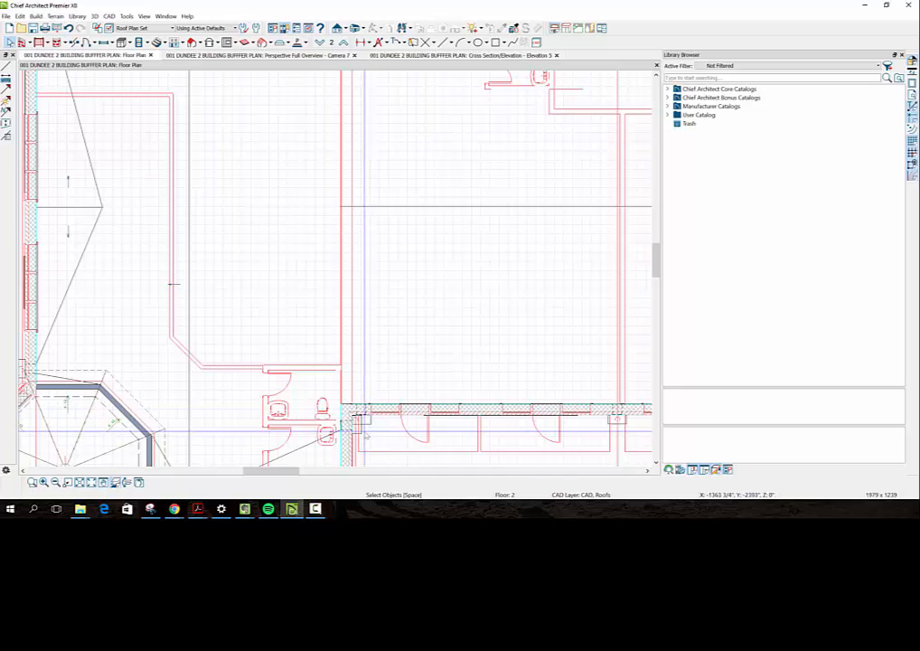
left_click(357, 423)
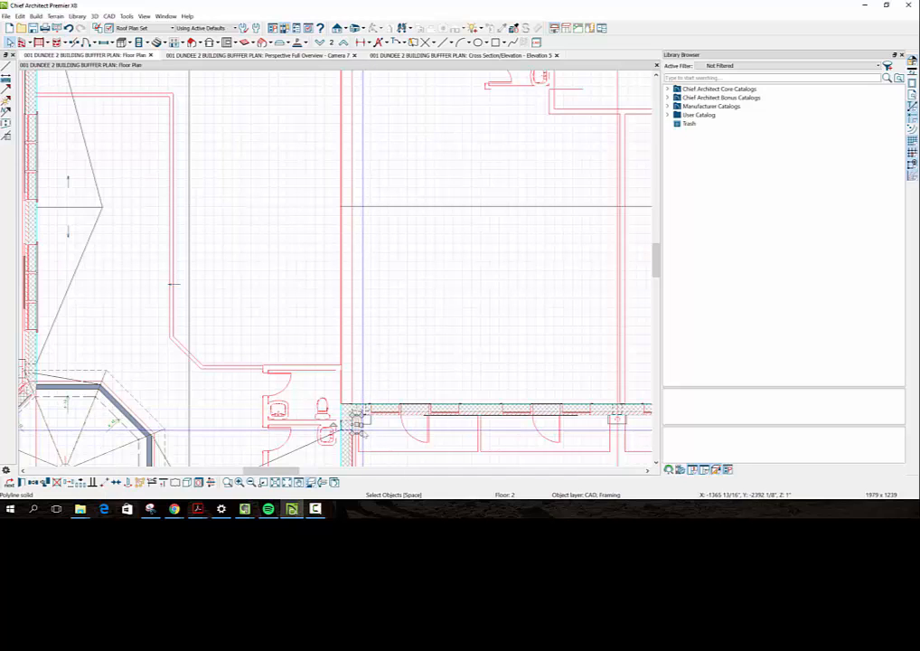
double_click(362, 430)
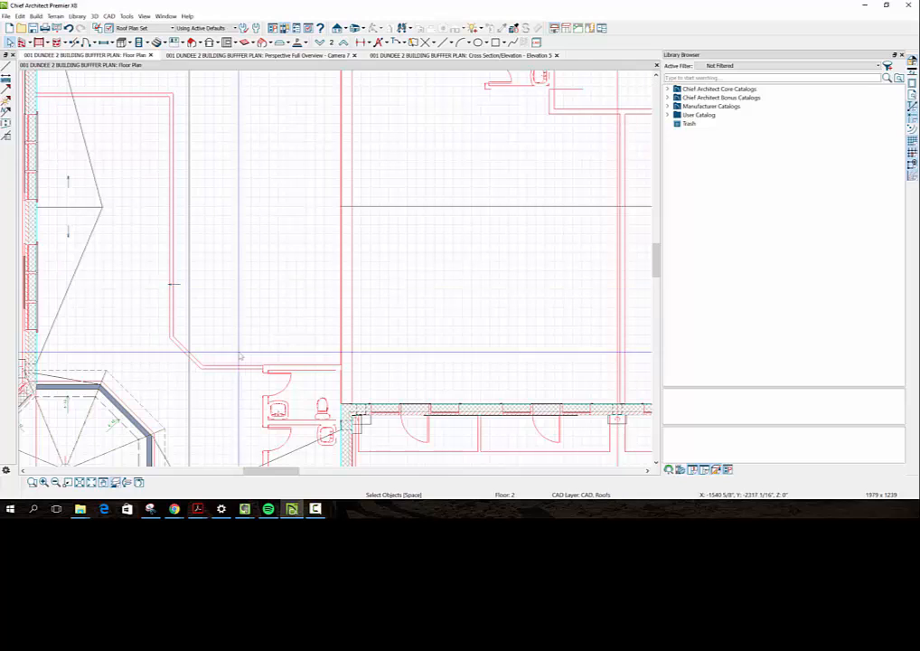
left_click(357, 425)
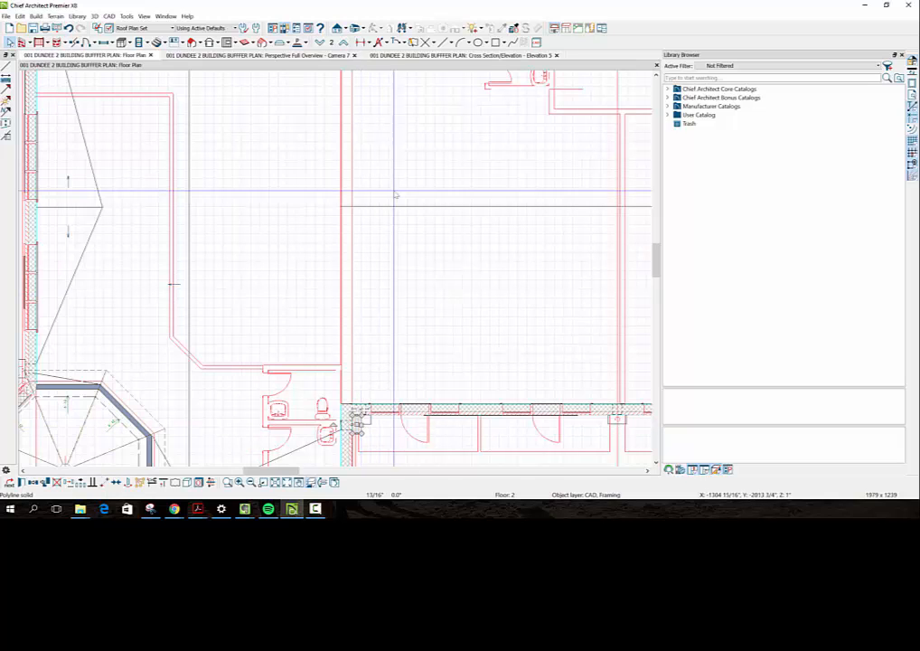
left_click_drag(658, 79, 658, 78)
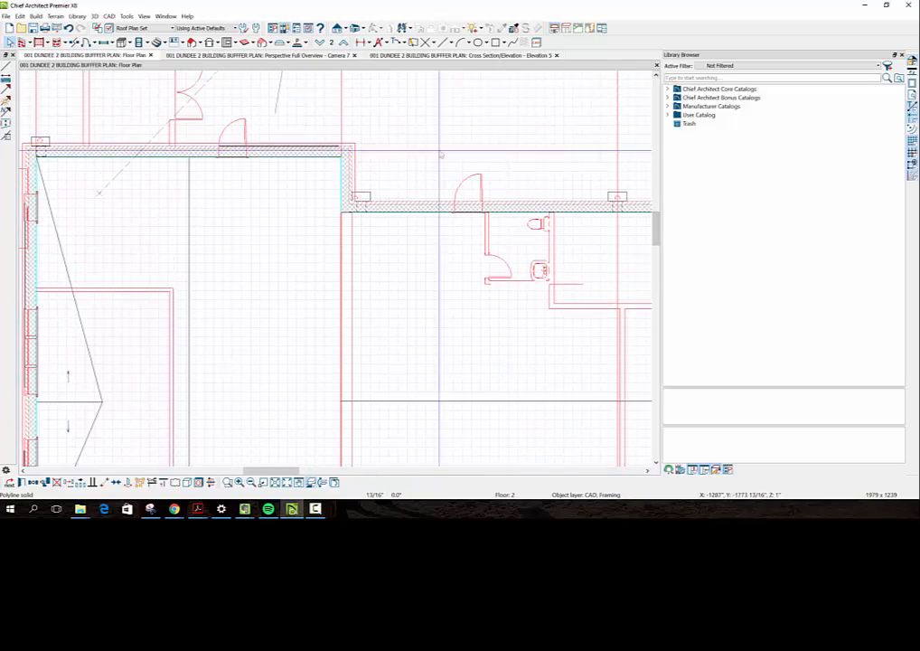
scroll(385, 201, "up", 3)
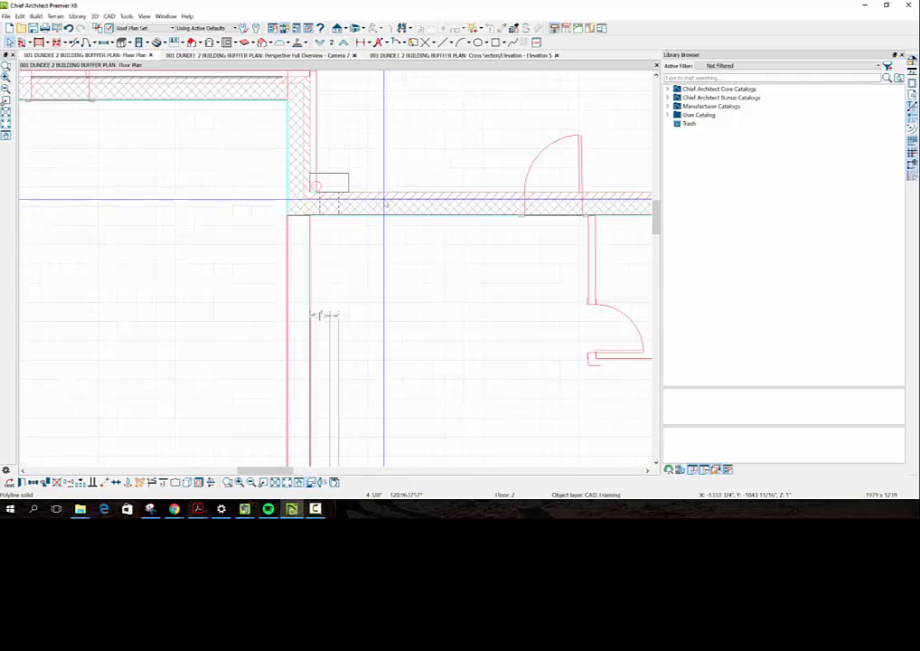
key("ctrl+v")
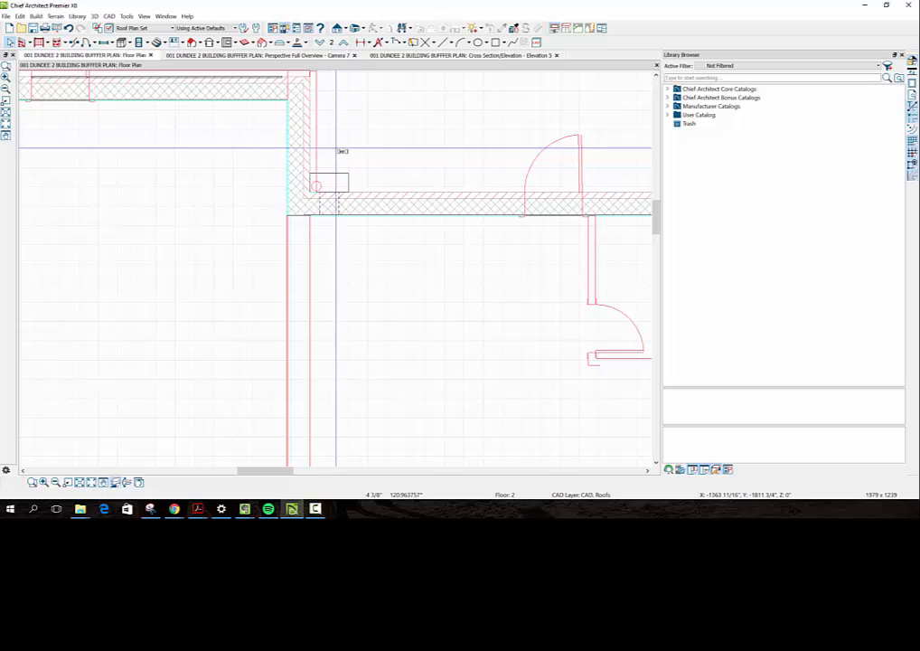
left_click(336, 148)
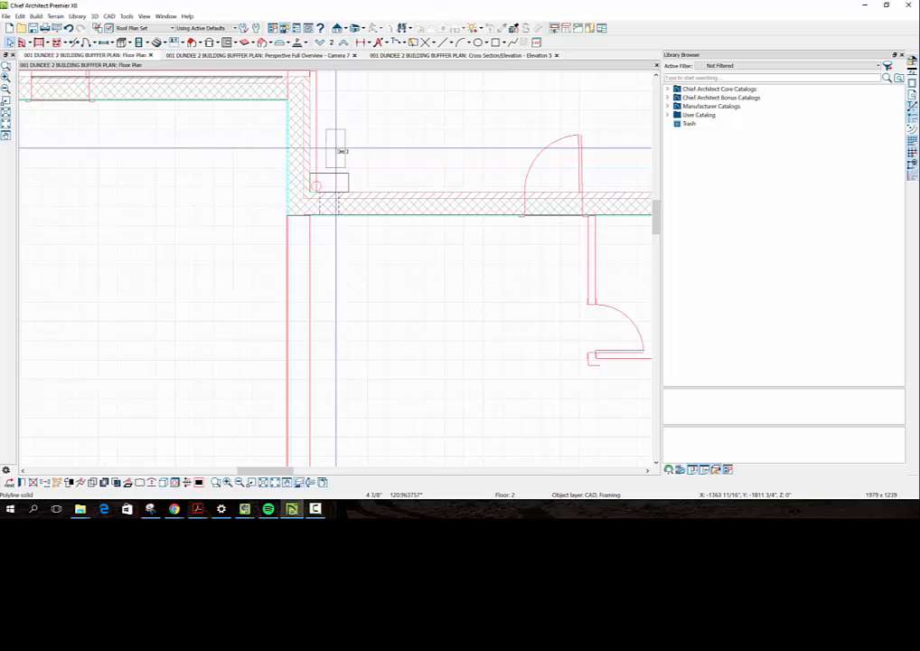
Move the pasted polyline solid tight into the upper inside corner, overlapping the horizontal post
left_click(334, 147)
left_click_drag(334, 148, 320, 172)
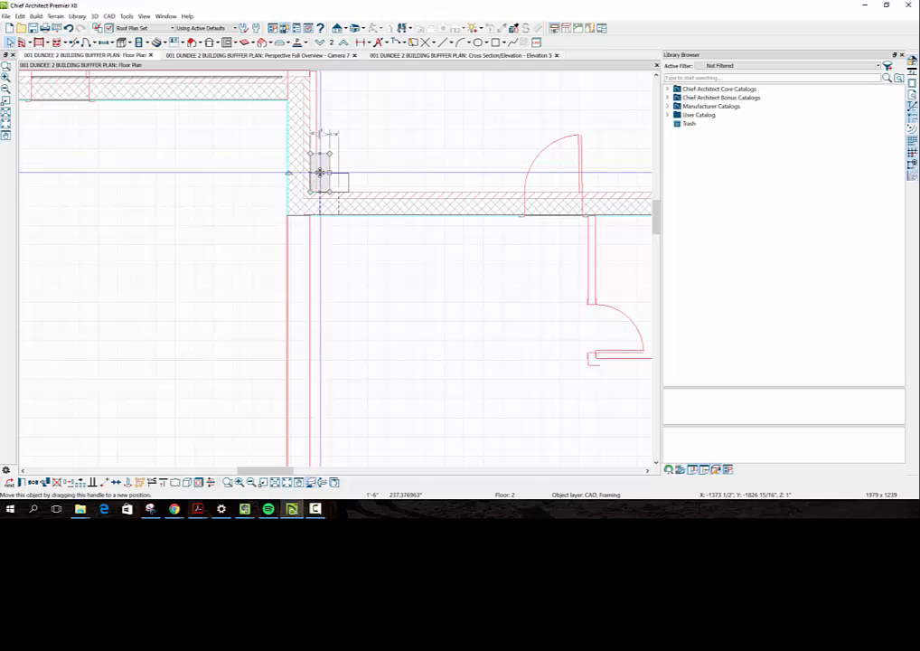
left_click(265, 177)
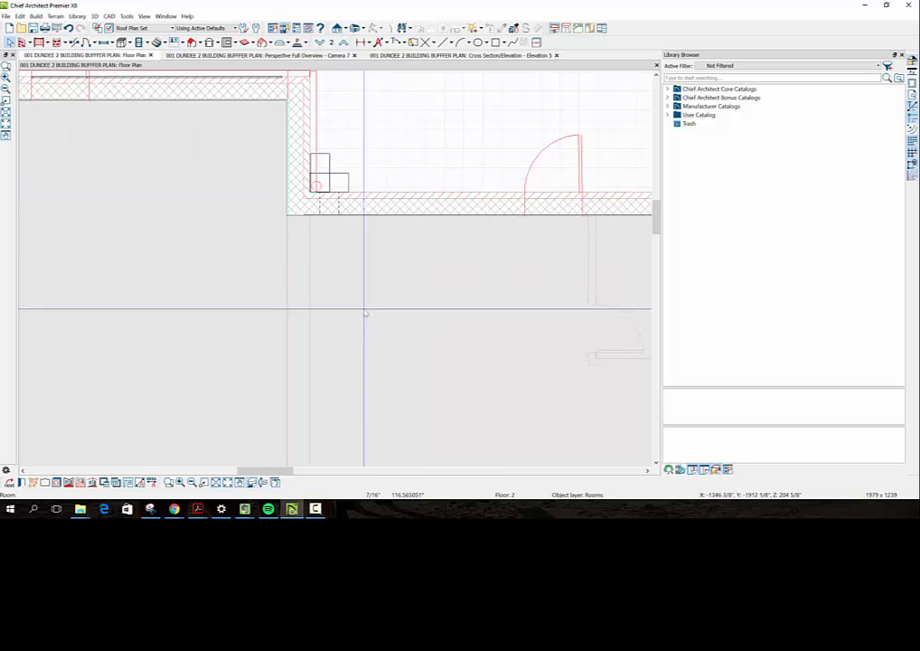
Copy the dashed CAD box below the corner post, rotate it, and fit it into the vertical wall beside the pasted solid
left_click(341, 208)
left_click(340, 211)
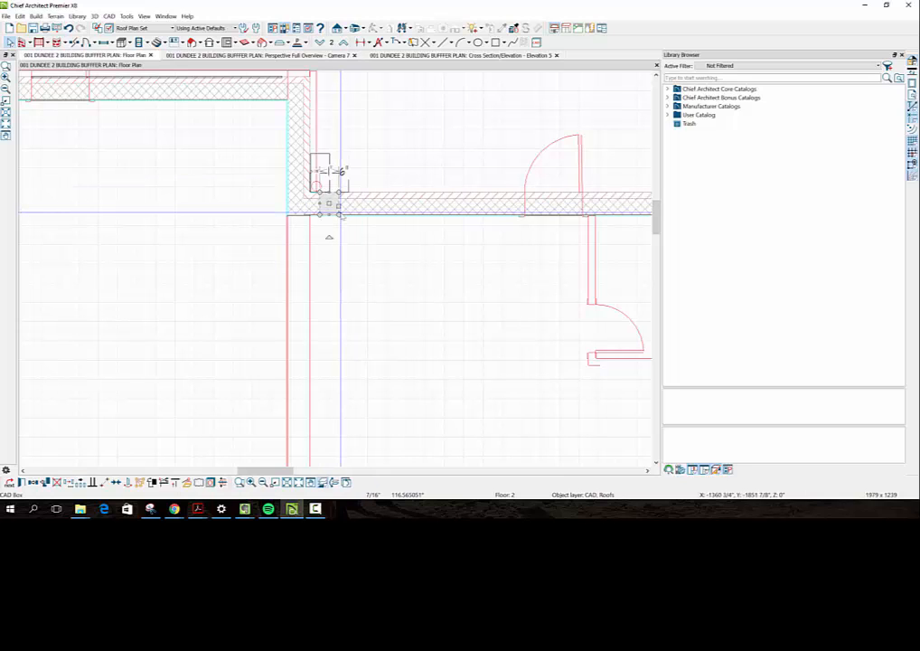
key("ctrl+v")
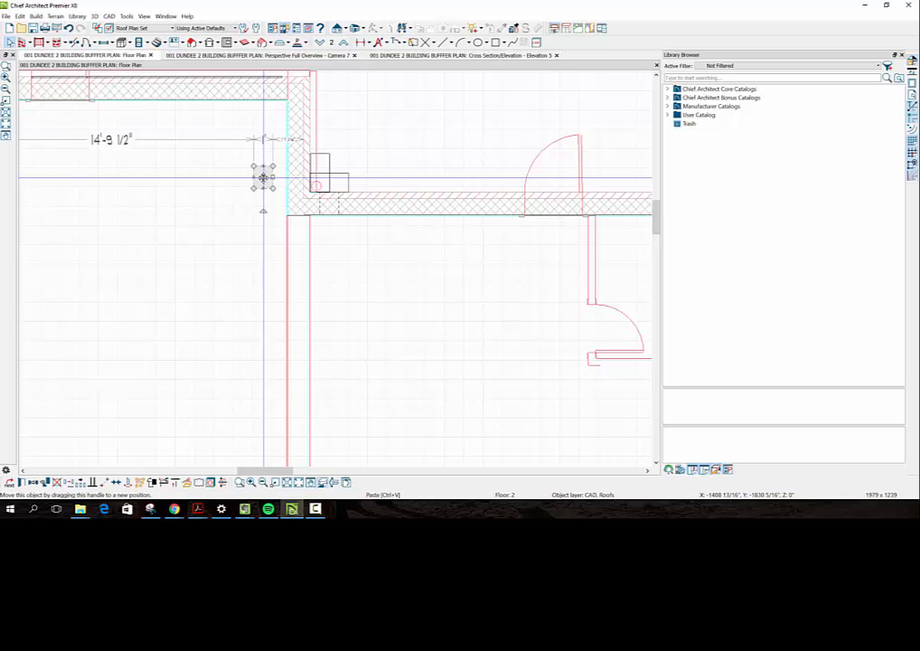
left_click_drag(263, 211, 299, 174)
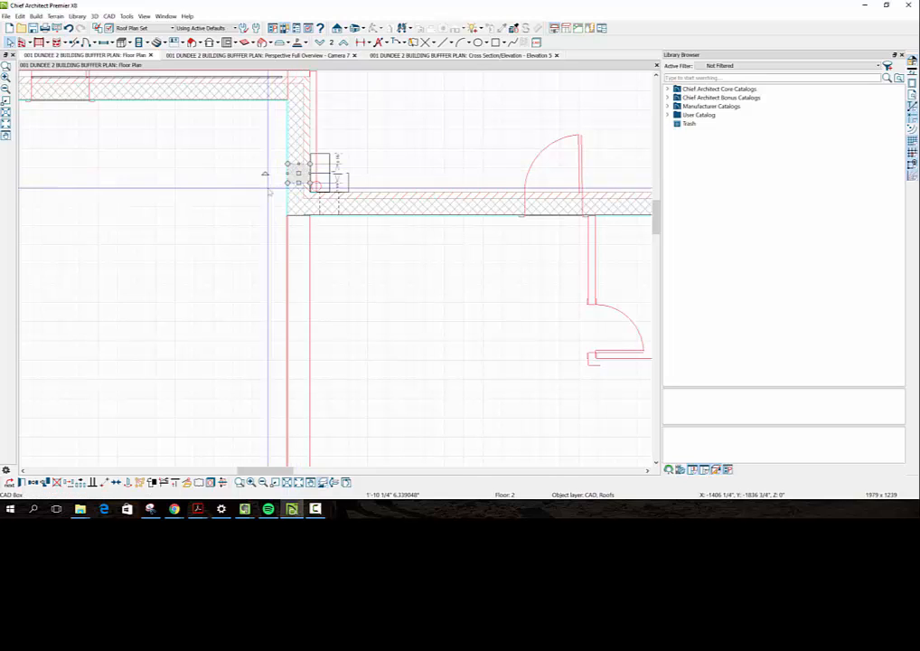
left_click(262, 205)
Draw a line about 16'-10 3/4" long from the new CAD box to the upper end of the vertical roof line
scroll(262, 205, "down", 5)
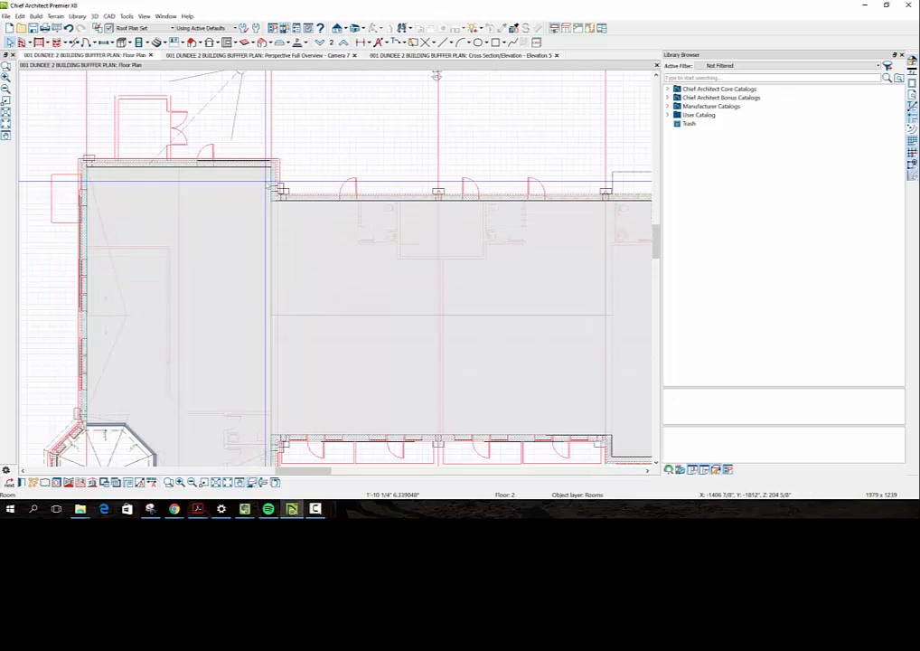
scroll(269, 185, "up", 1)
scroll(268, 185, "up", 1)
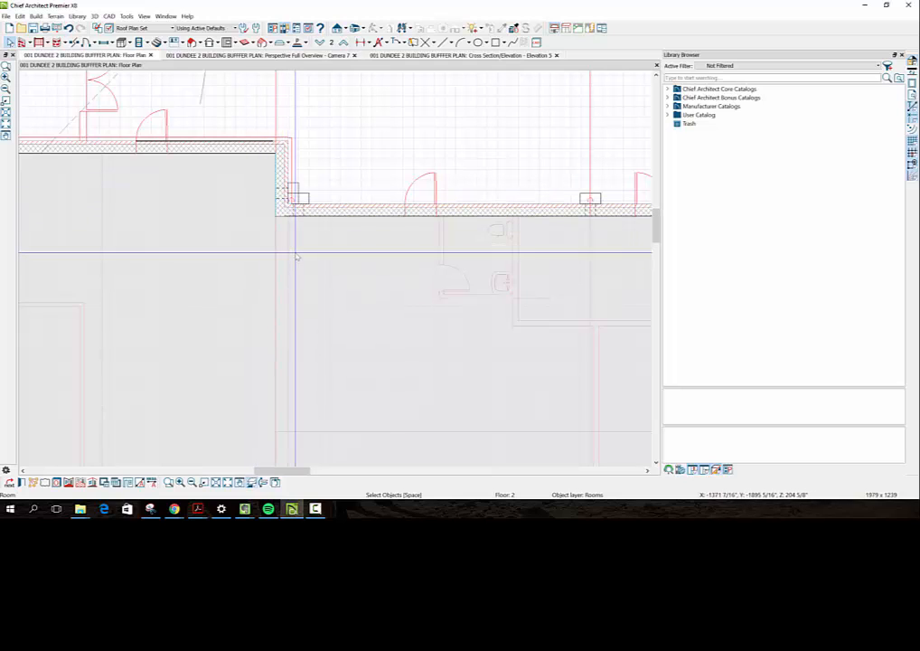
left_click(453, 44)
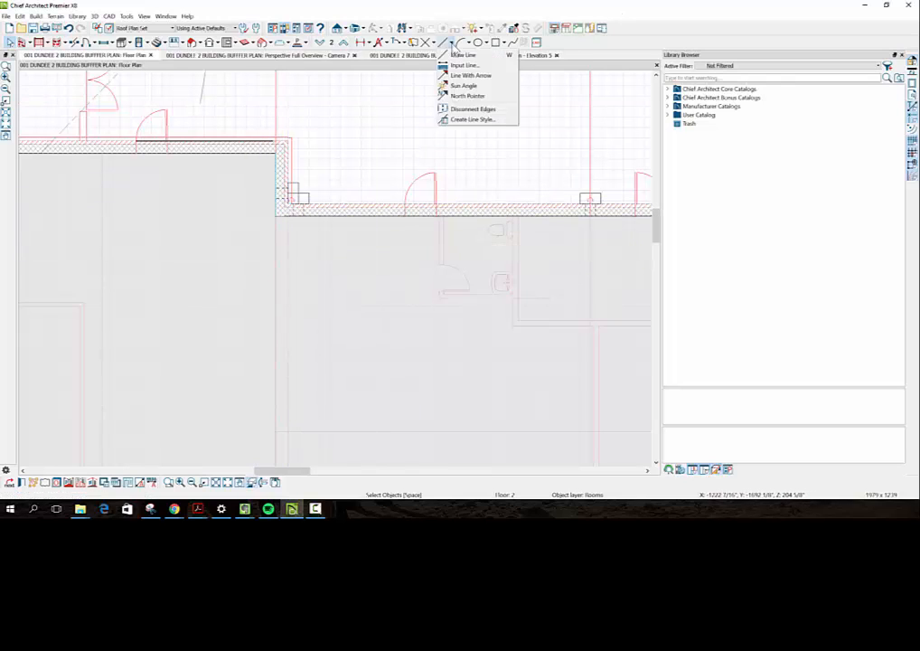
left_click(463, 56)
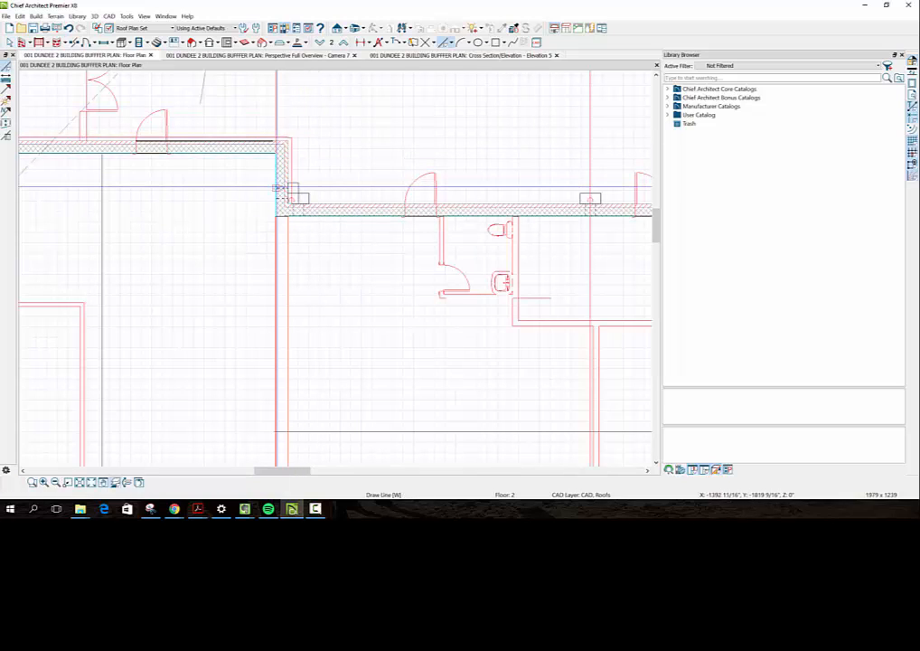
mouse_move(278, 188)
left_mouse_down()
mouse_move(136, 152)
mouse_move(102, 153)
left_mouse_up()
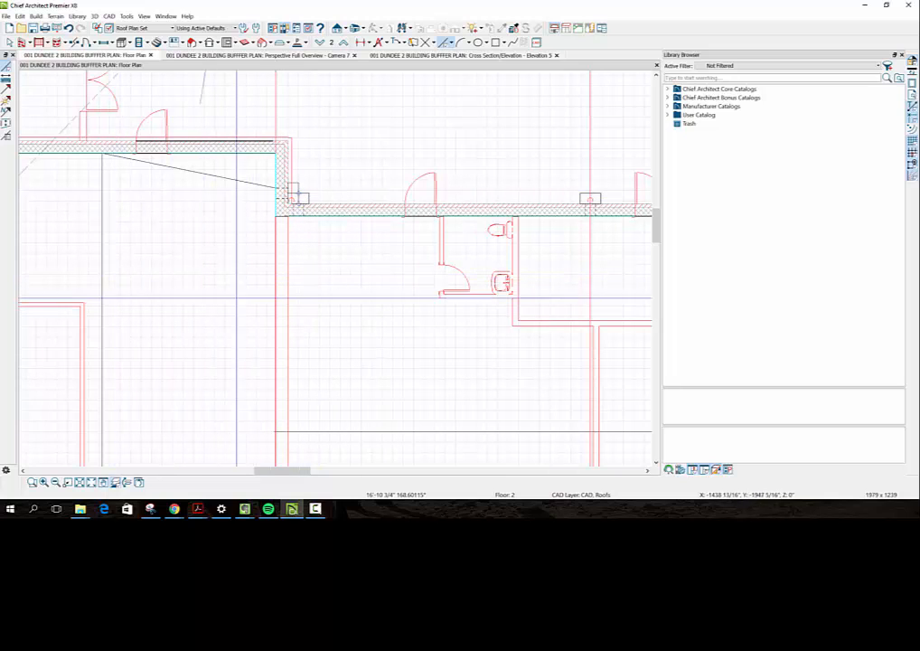
Extend the inner end of the long horizontal roof line about 5' past the vertical wall into the adjoining wing
scroll(237, 297, "down", 4)
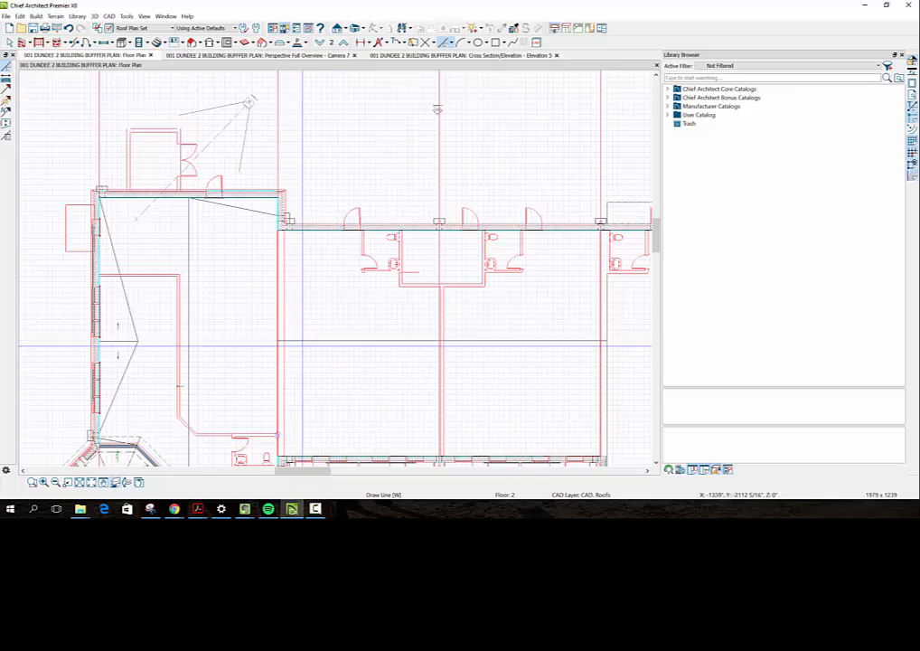
scroll(307, 289, "up", 2)
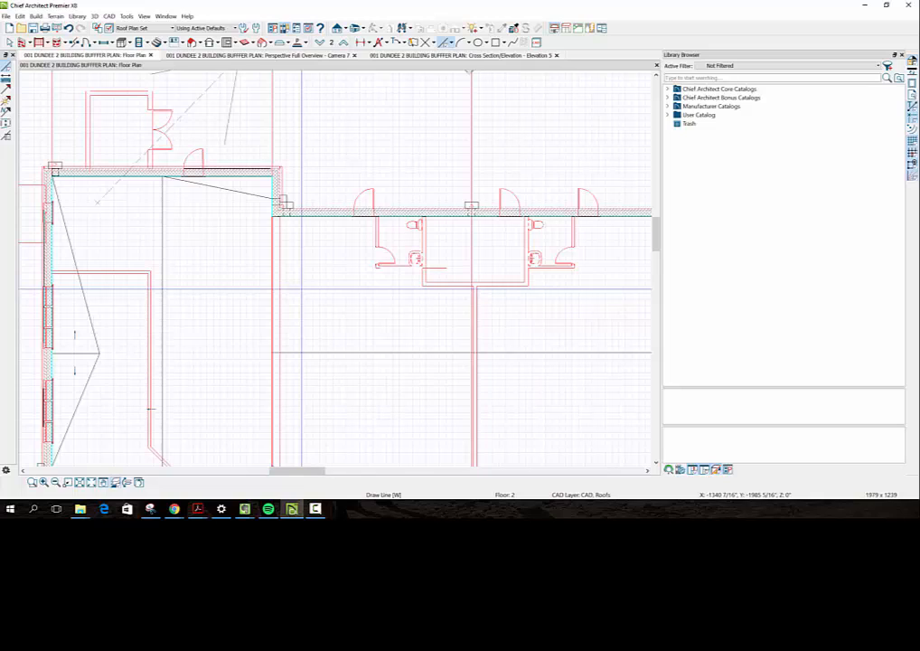
left_click(9, 43)
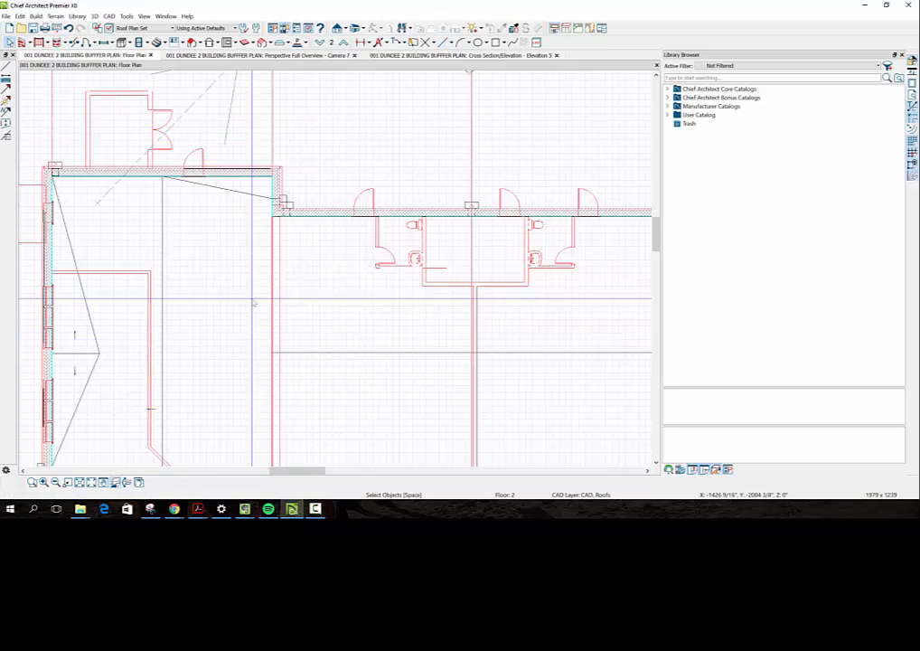
left_click(321, 352)
left_click_drag(270, 352, 236, 353)
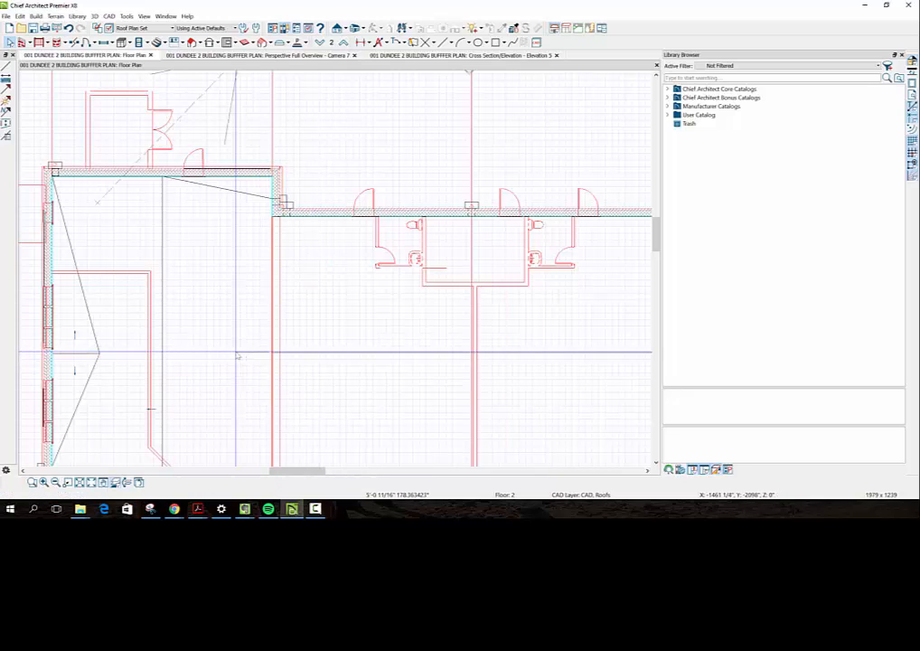
left_click(303, 353)
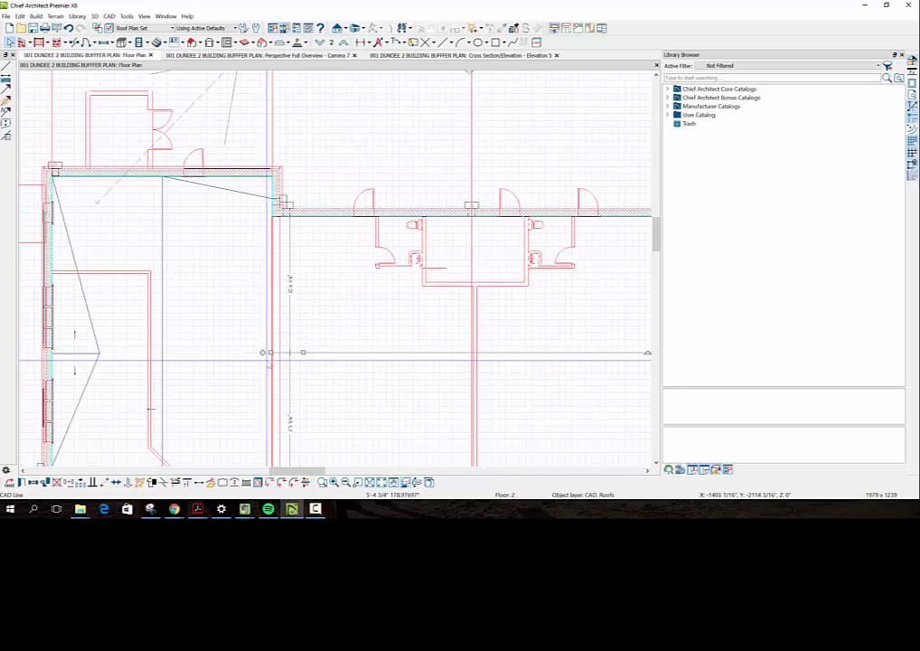
left_click_drag(269, 352, 237, 355)
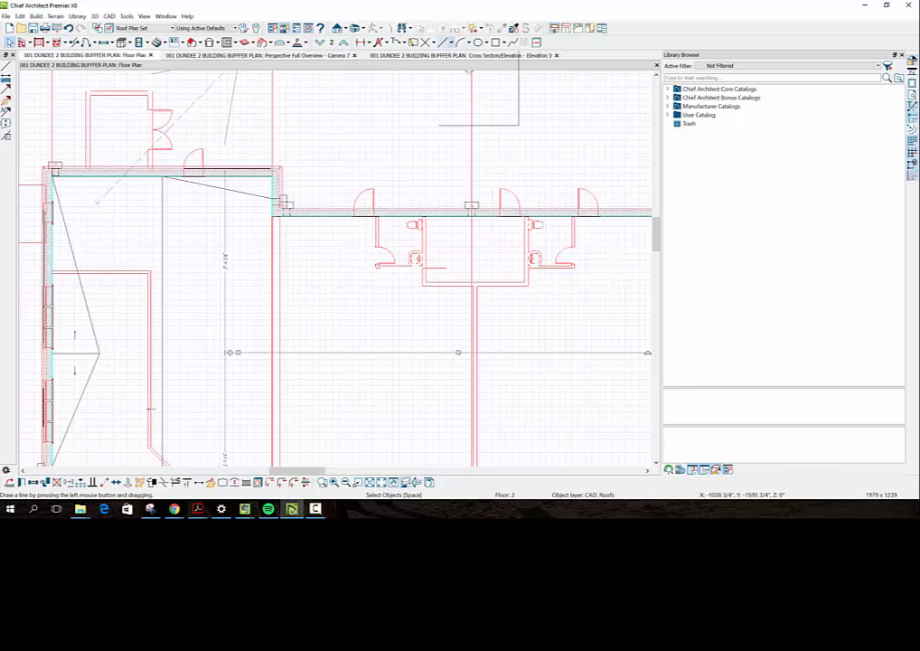
Draw a line about 23'-1" long at 255° from the CAD box in the vertical wall down beside the horizontal roof line's end
left_click(448, 43)
left_click(475, 56)
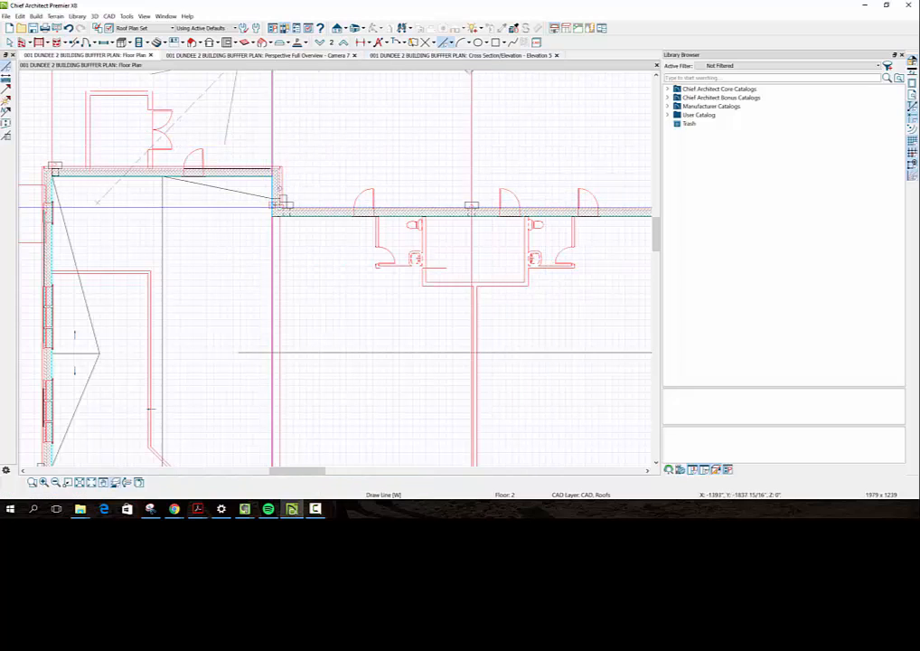
left_click(272, 206)
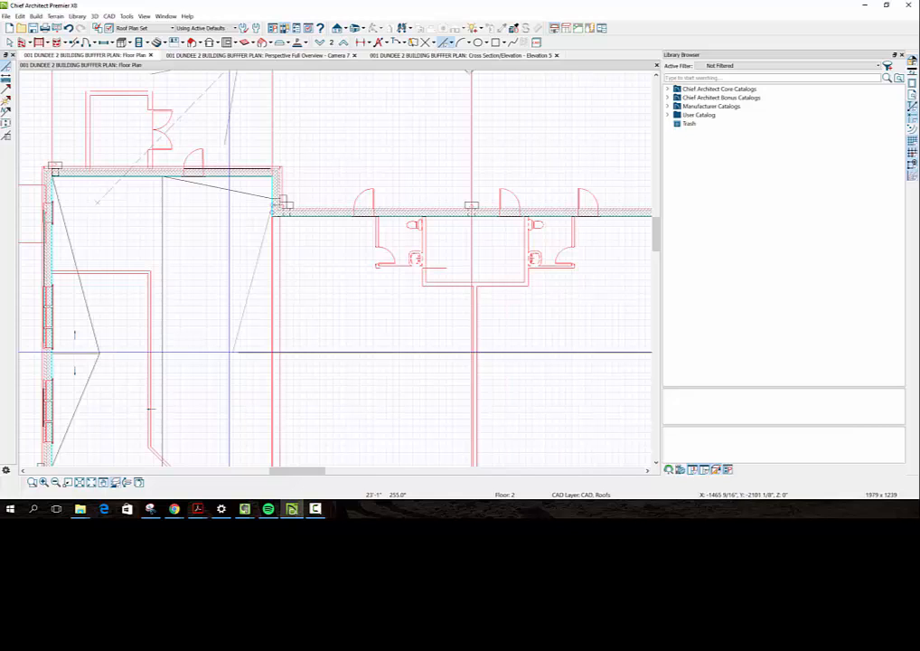
left_click(231, 353)
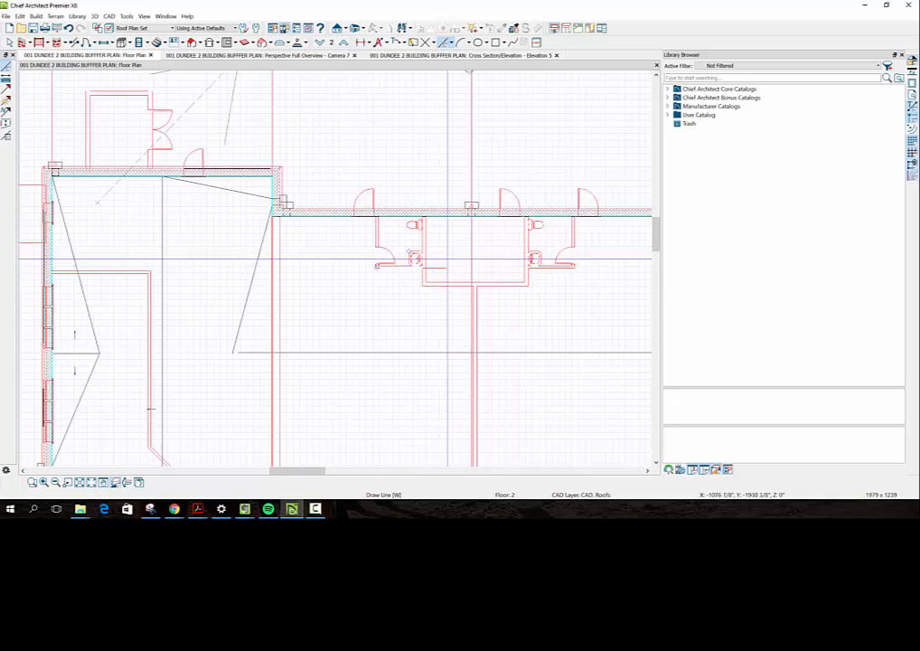
Draw guide lines dropping about 5'-6" from the wall at the corner post and the next post, joined horizontally, plus a midpoint vertical
left_click(453, 45)
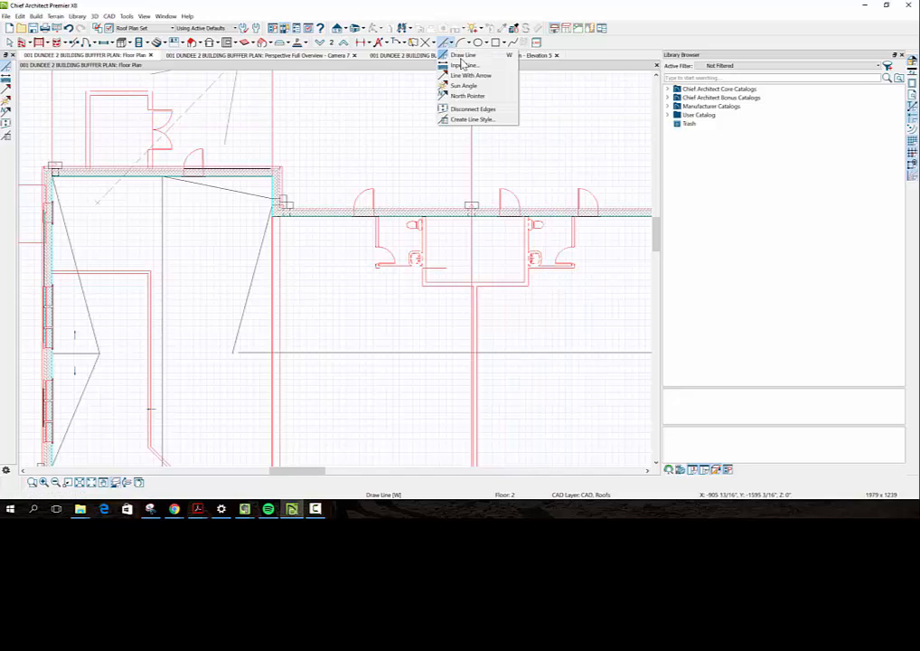
left_click(463, 56)
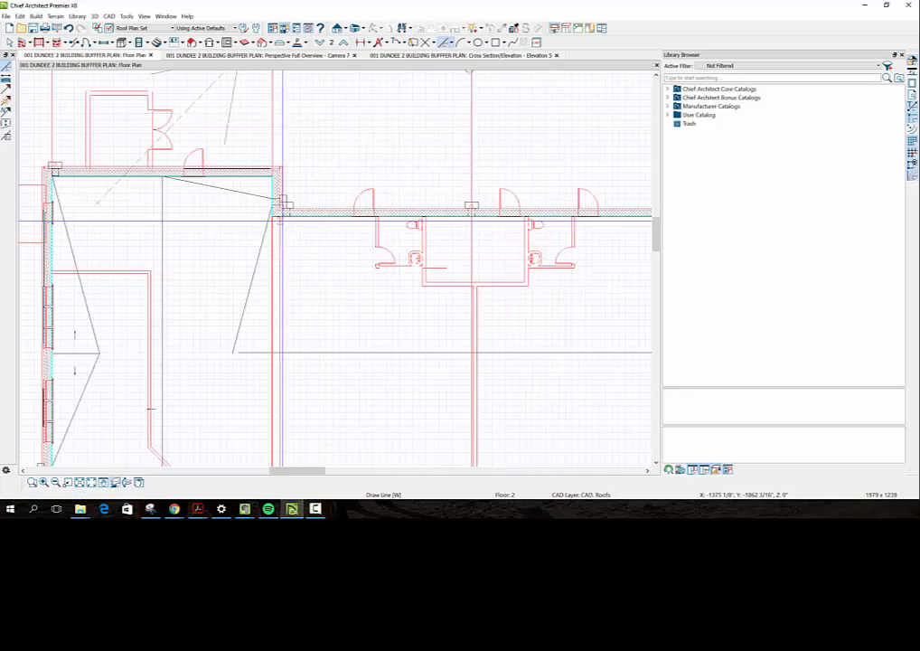
left_click_drag(289, 214, 289, 252)
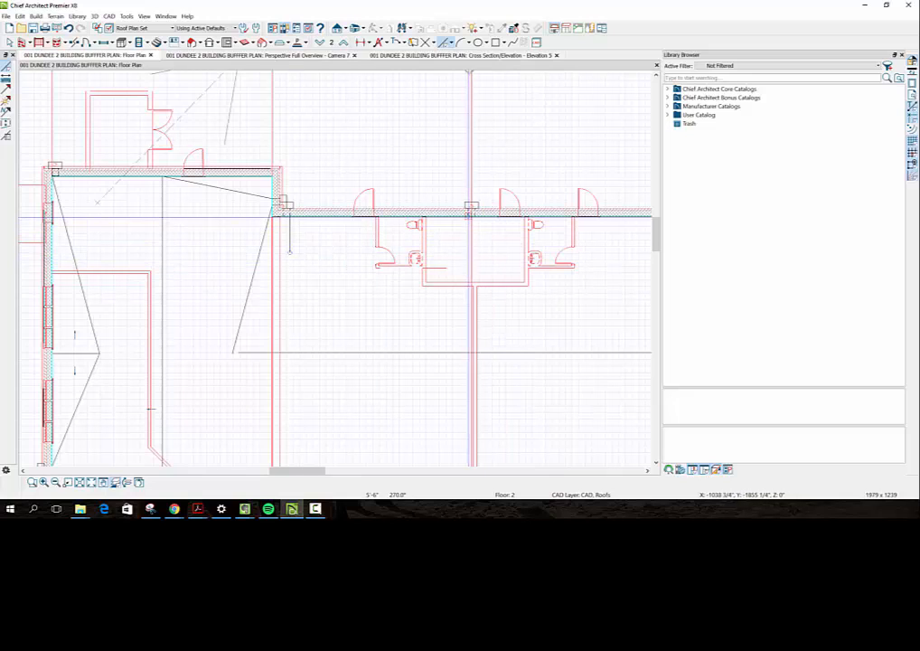
left_click_drag(465, 253, 288, 254)
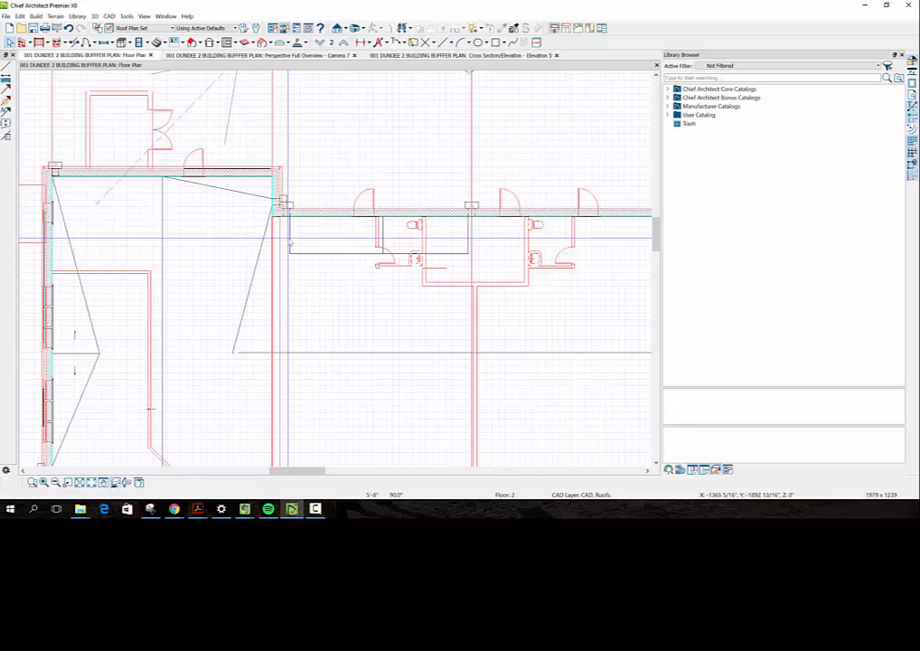
Reshape the guide polyline into a V running from both posts to the lower end of the midpoint line
left_click(290, 245)
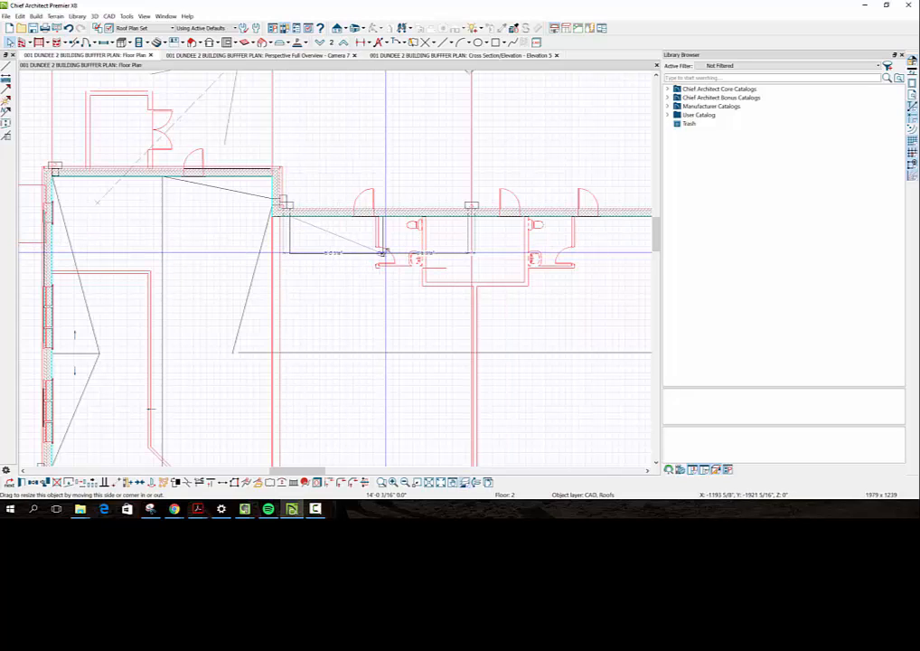
mouse_move(383, 254)
left_mouse_down()
mouse_move(468, 255)
mouse_move(384, 253)
left_mouse_up()
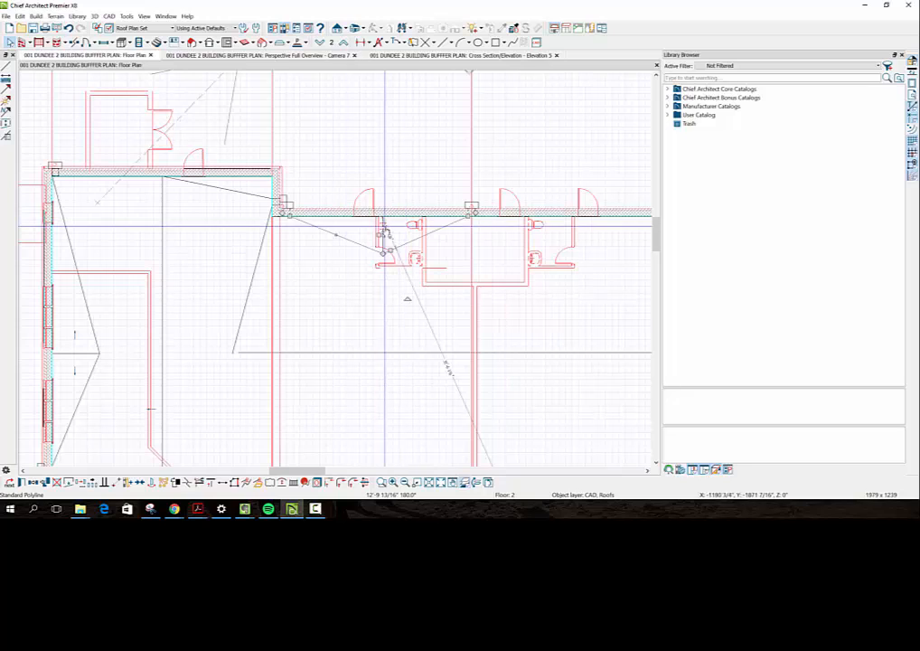
left_click(395, 165)
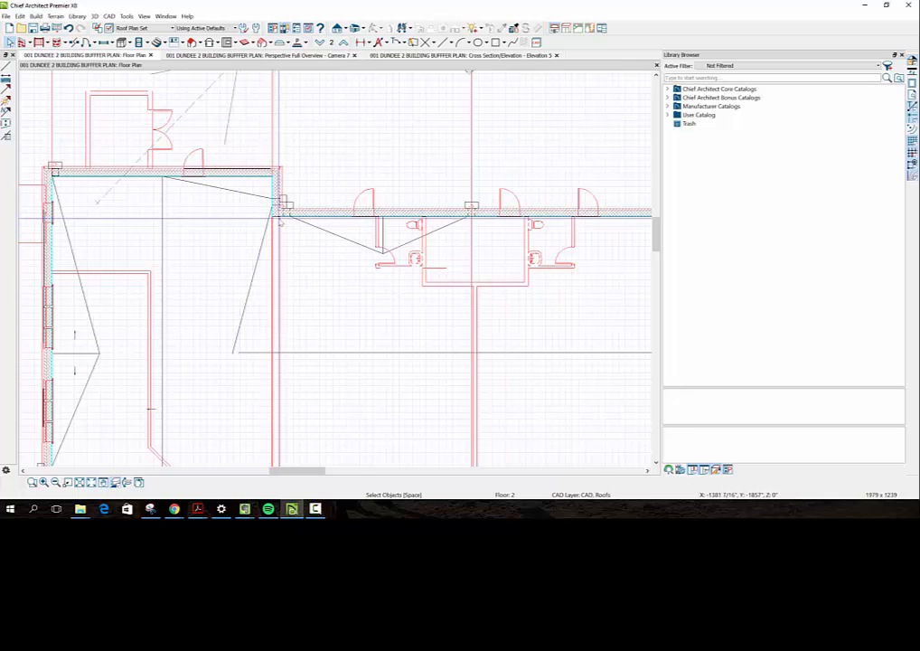
Draw a line about 2'-11" long at 210° from the corner post's box to the long diagonal, and another from the inner wall corner to that point
scroll(280, 219, "up", 3)
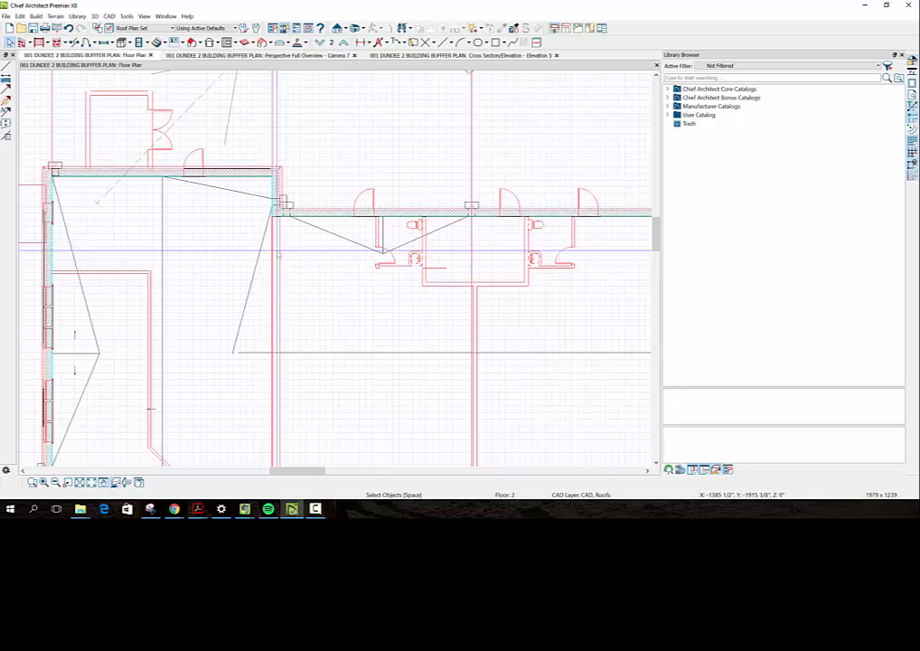
scroll(282, 251, "up", 2)
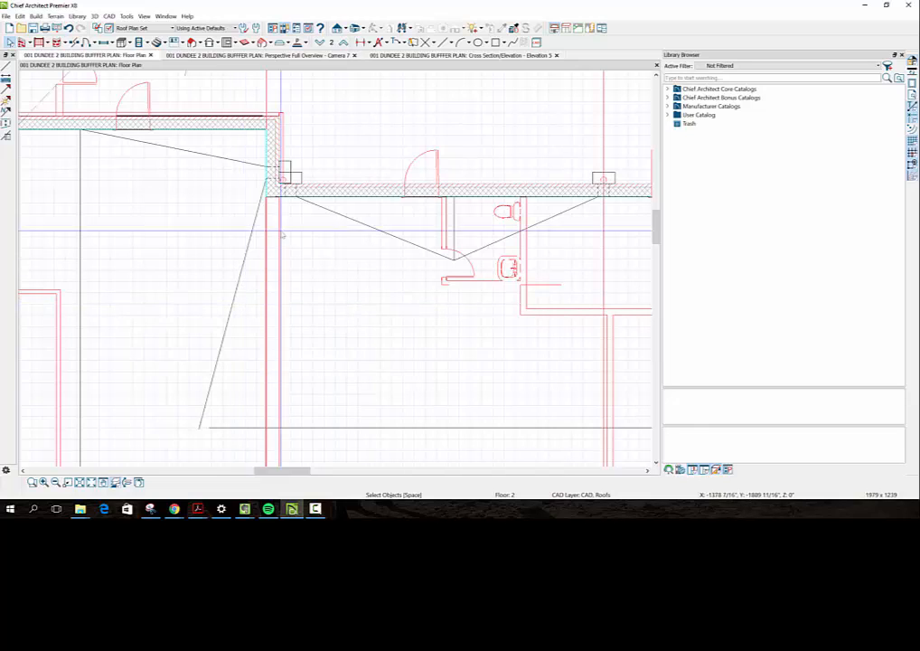
left_click(454, 45)
left_click(462, 55)
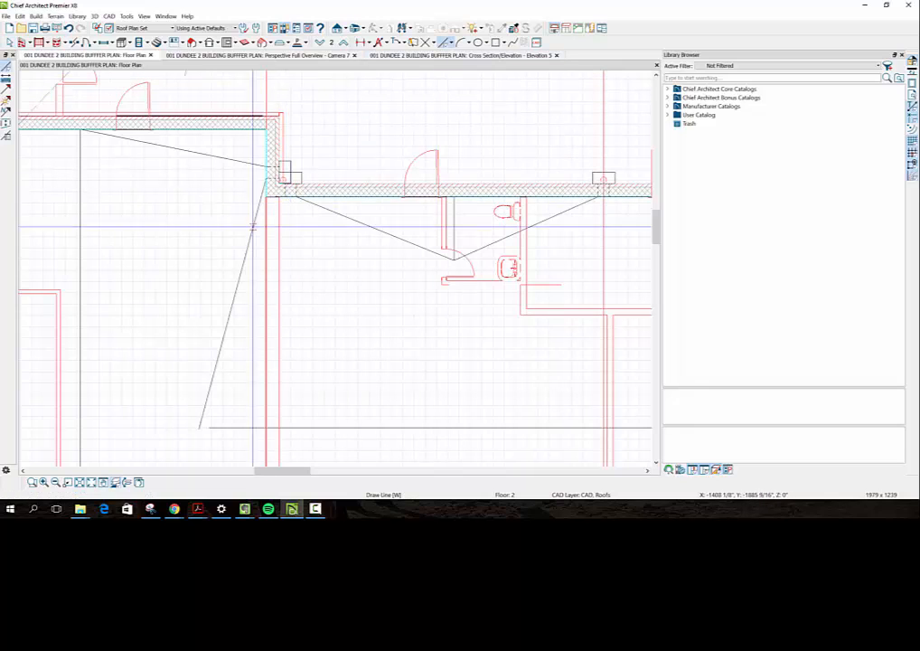
left_click_drag(284, 195, 259, 211)
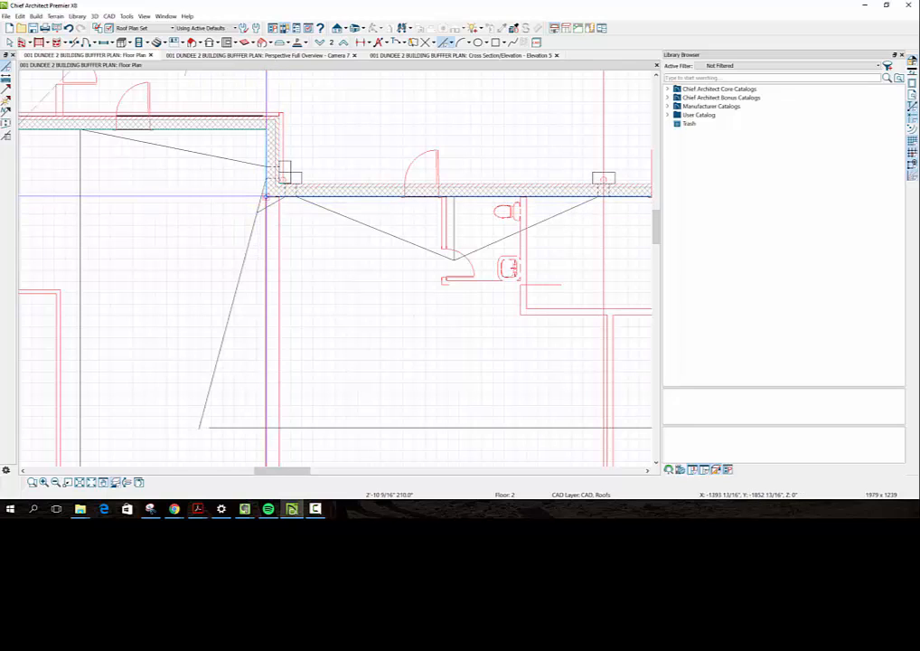
left_click_drag(266, 197, 258, 212)
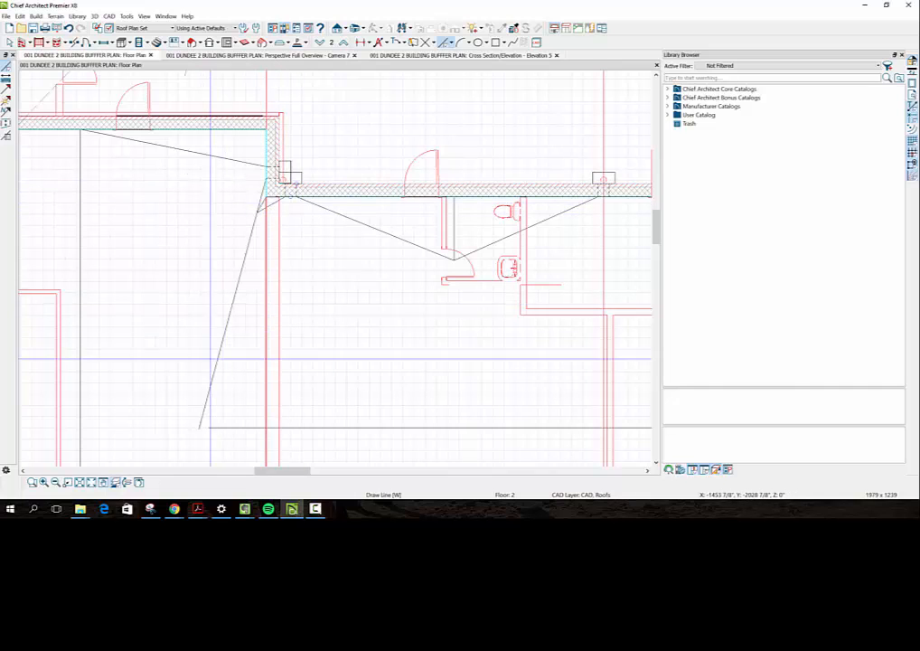
Extend the horizontal roof line's end to meet the lower end of the long diagonal line
scroll(217, 355, "down", 1)
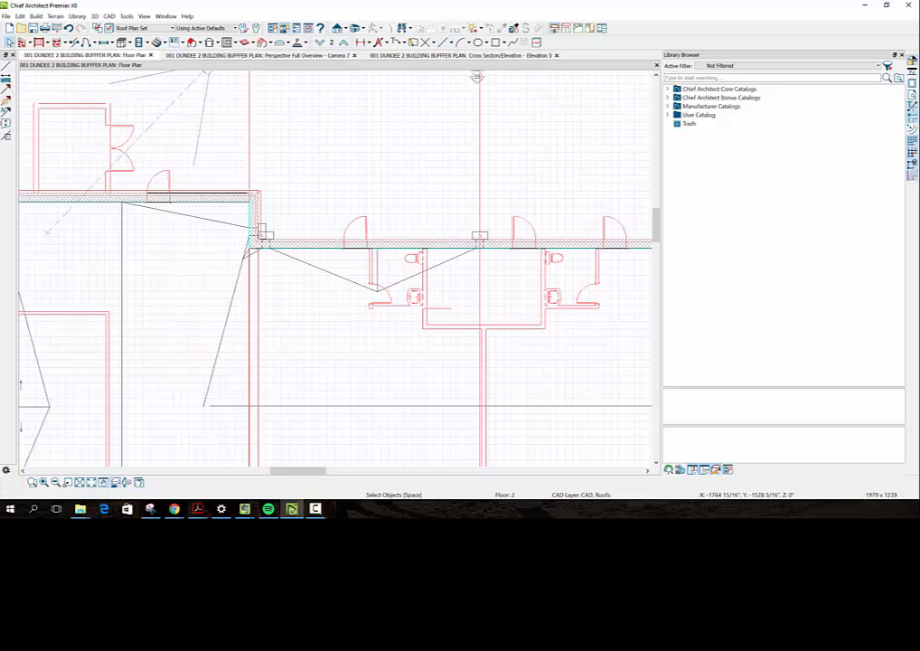
left_click(237, 406)
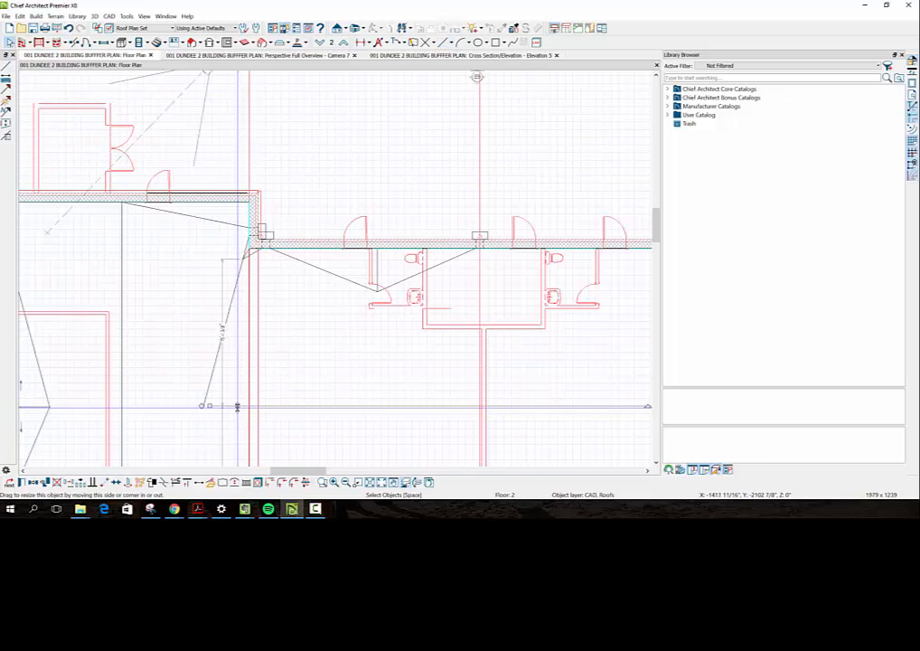
left_click_drag(210, 406, 203, 406)
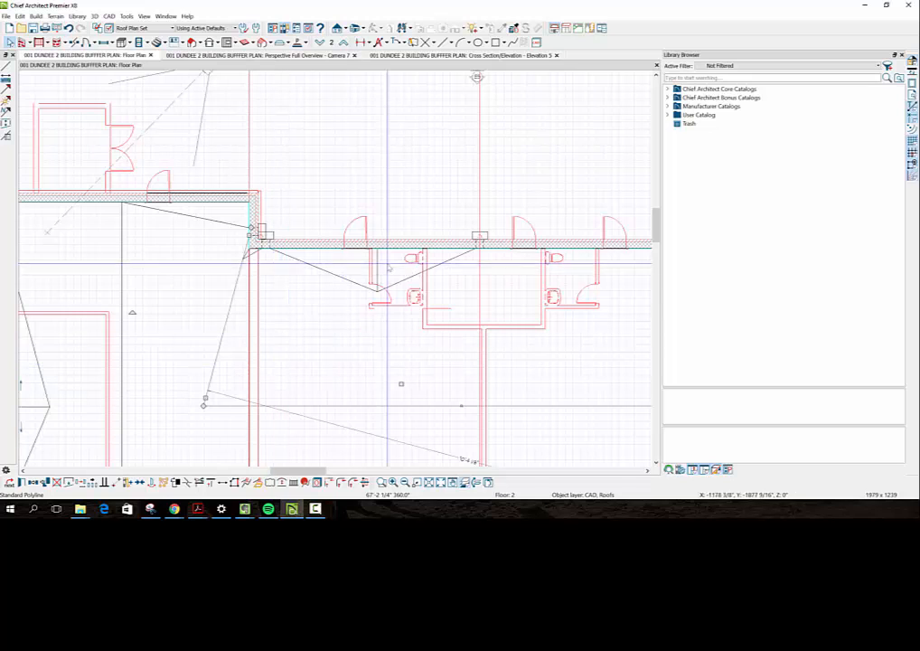
scroll(477, 244, "down", 3)
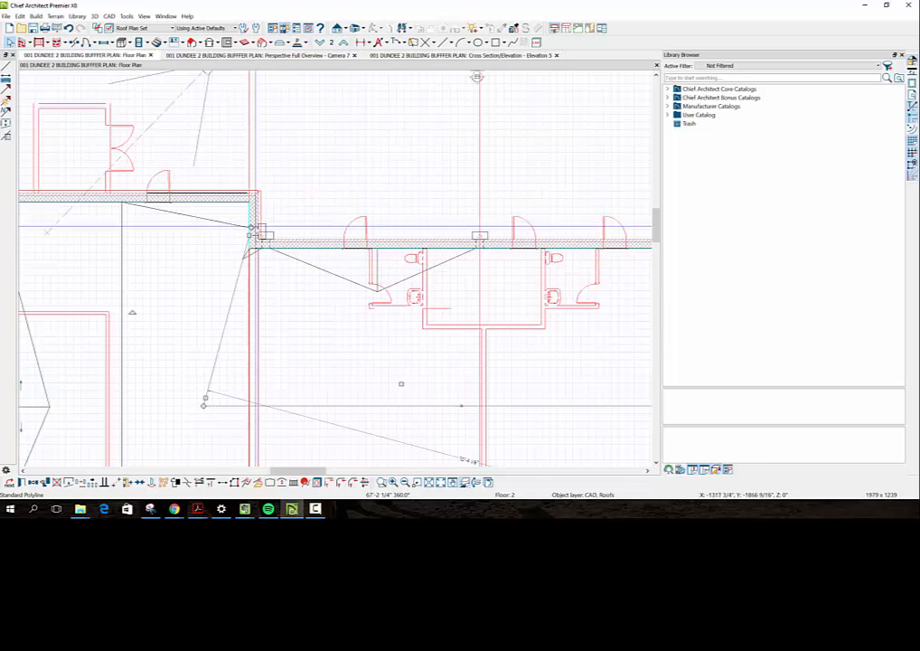
scroll(477, 244, "down", 2)
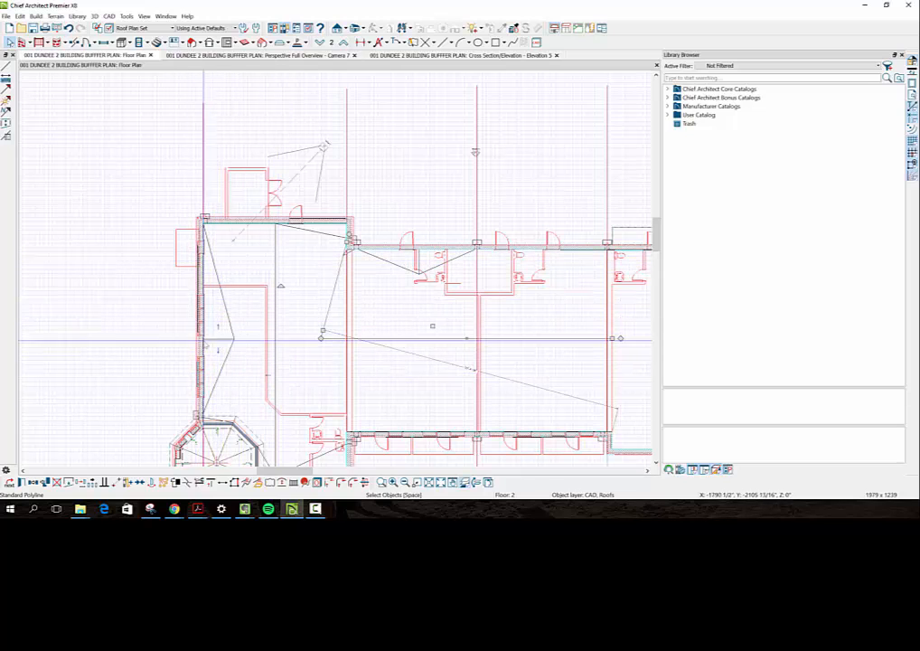
scroll(312, 333, "down", 2)
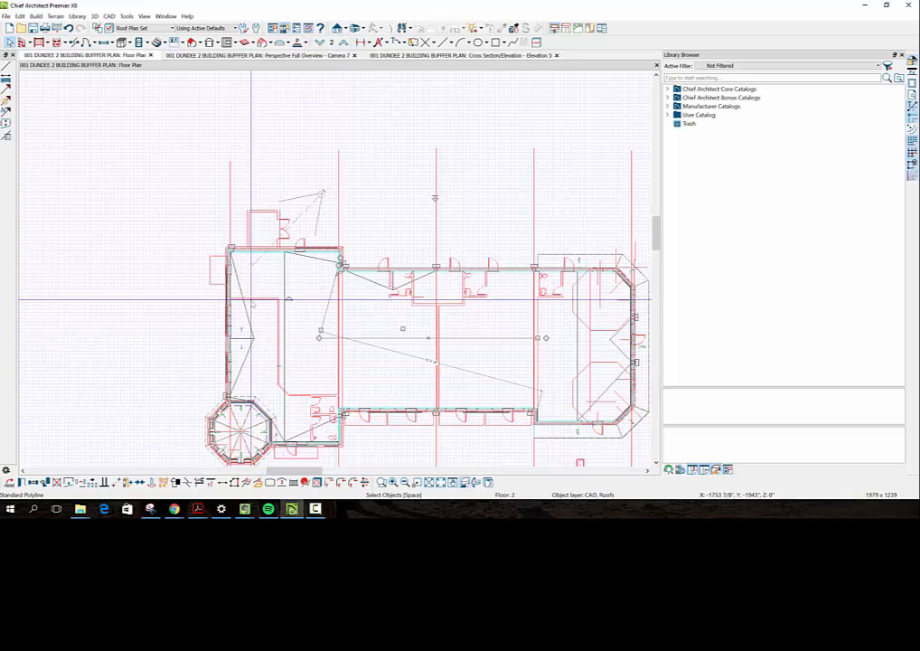
scroll(406, 370, "down", 1)
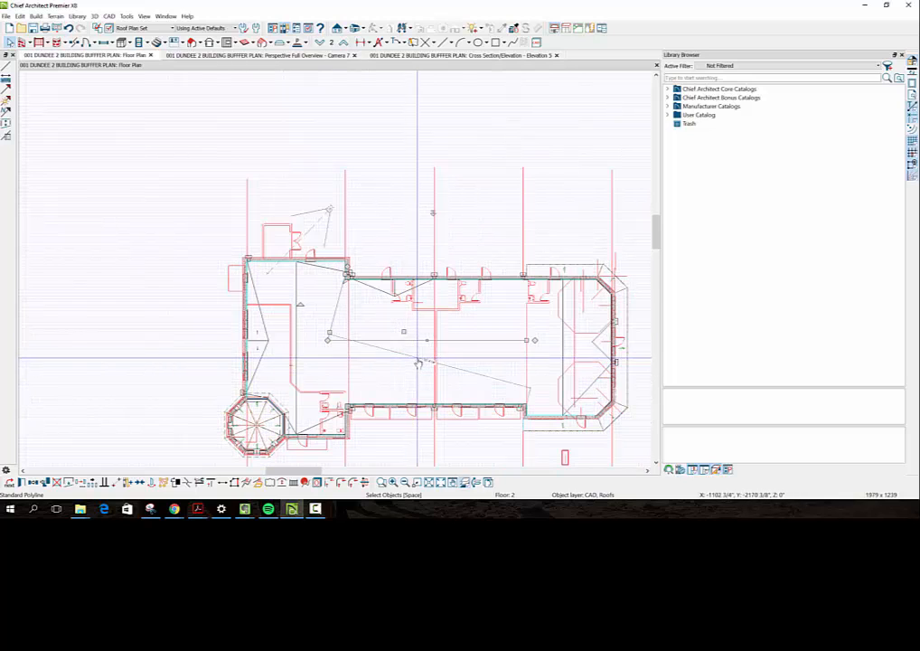
scroll(429, 371, "up", 1)
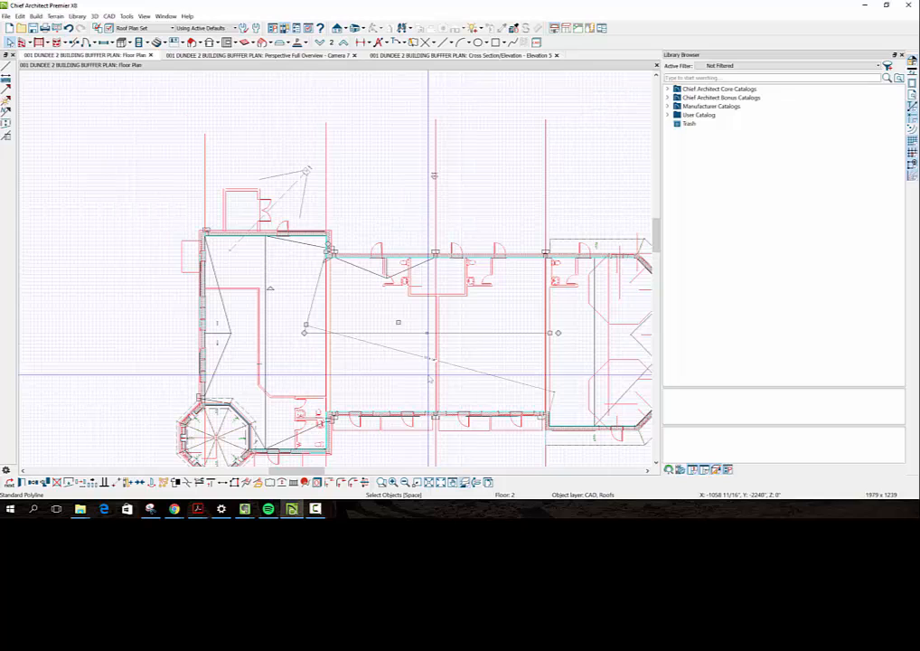
left_click(380, 208)
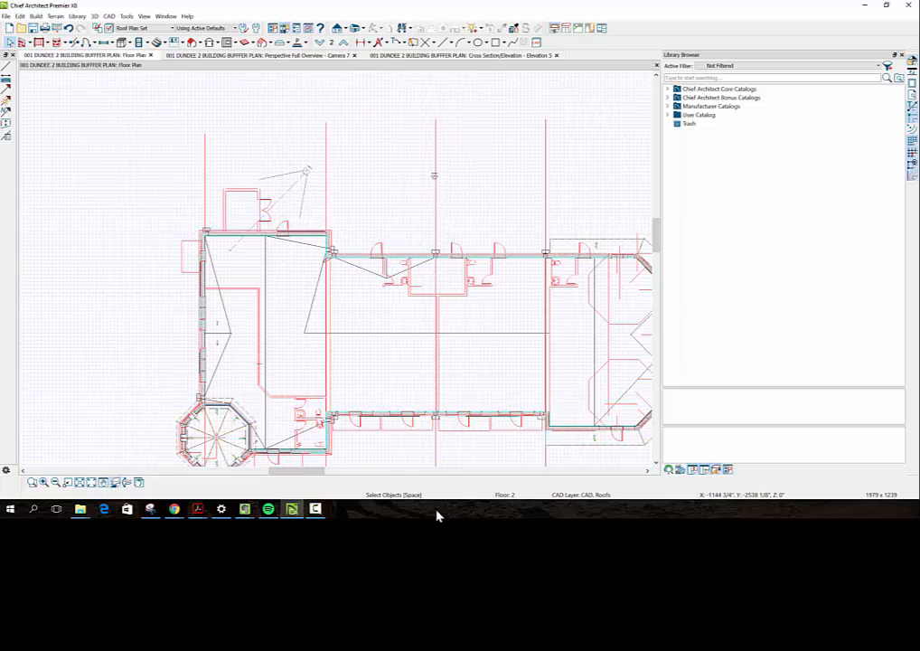
Draw a diagonal line about 22'-9 1/4" long from the horizontal roof line's end down to the post at the lower inside corner
scroll(328, 411, "up", 5)
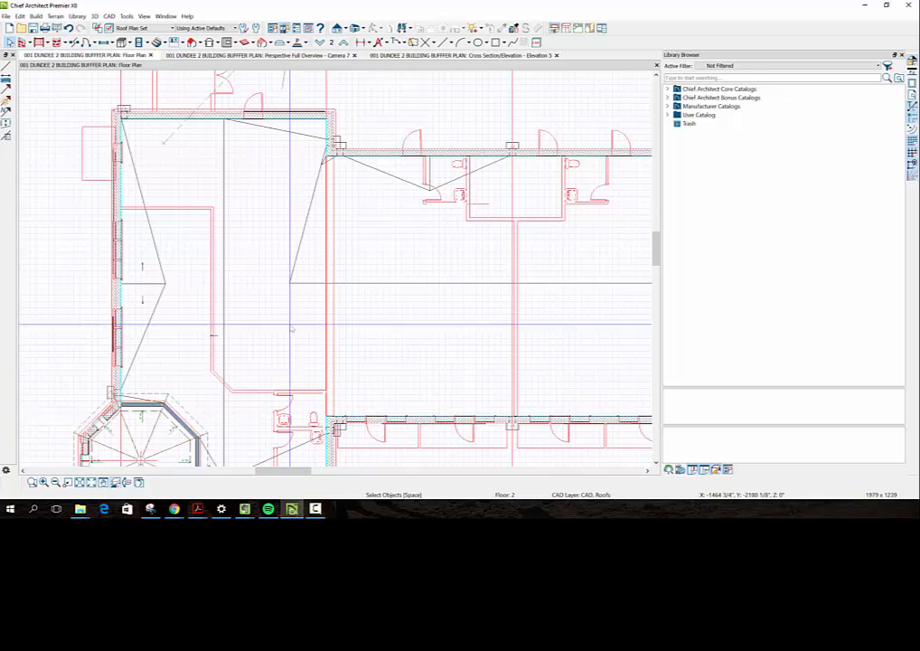
left_click(453, 45)
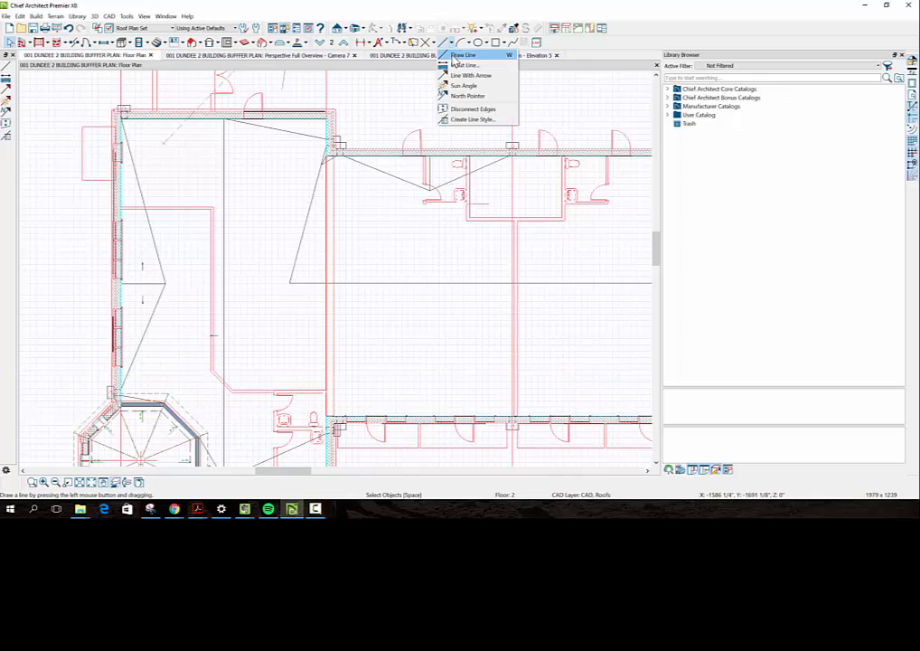
left_click(453, 57)
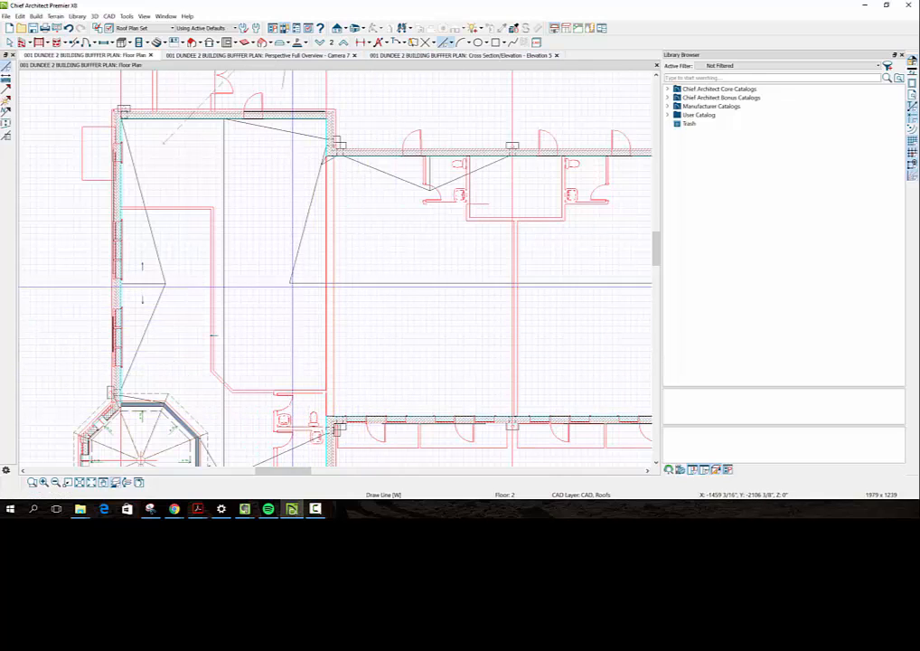
left_click_drag(292, 284, 336, 417)
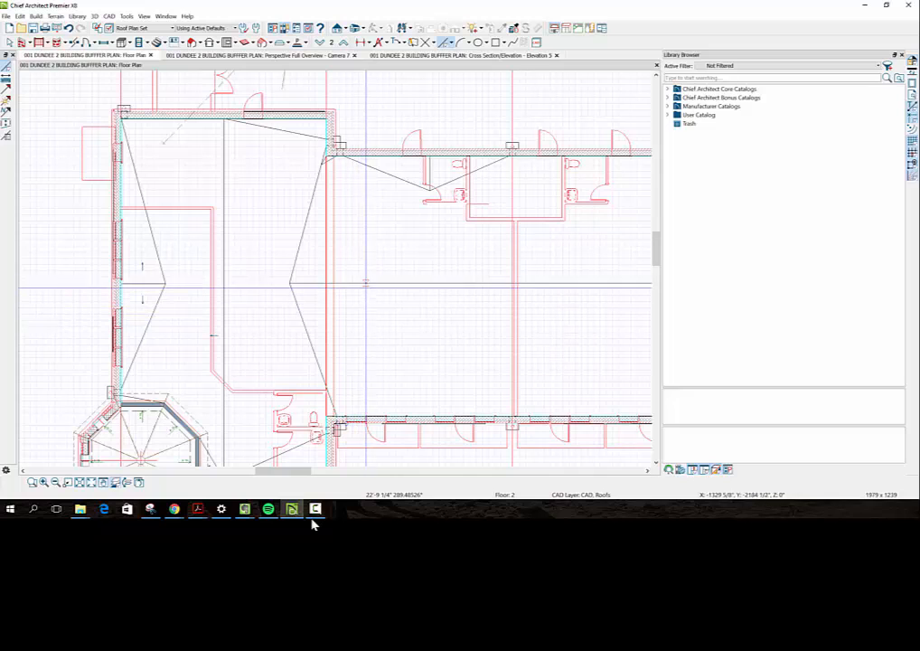
scroll(305, 455, "up", 2)
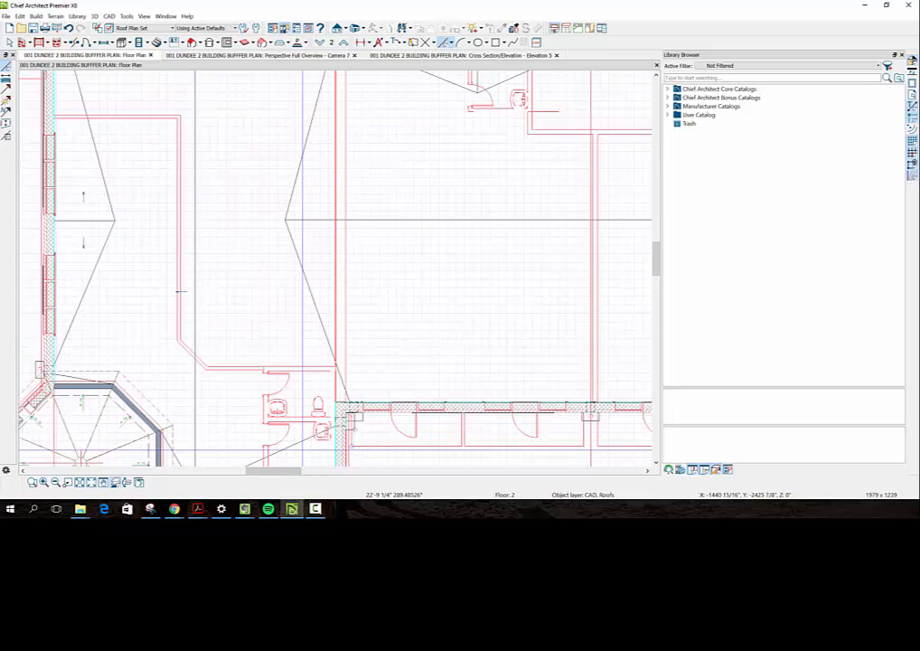
Draw a line about 3'-6 5/8" long at 120° from the inner post's box, and another from the long diagonal's lower end to its tip
scroll(304, 452, "up", 2)
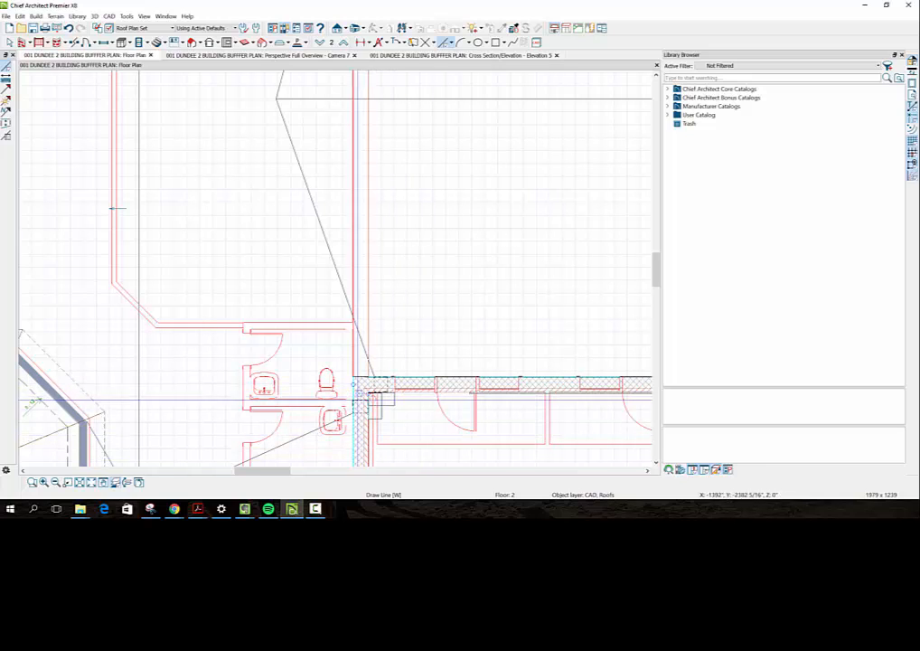
left_click(454, 44)
left_click(464, 54)
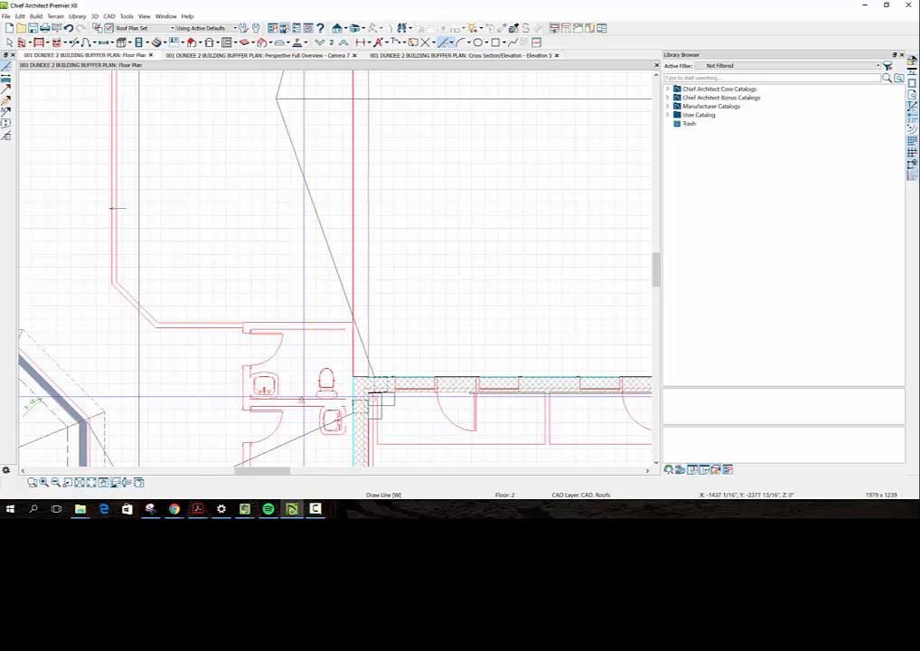
left_click_drag(353, 401, 328, 359)
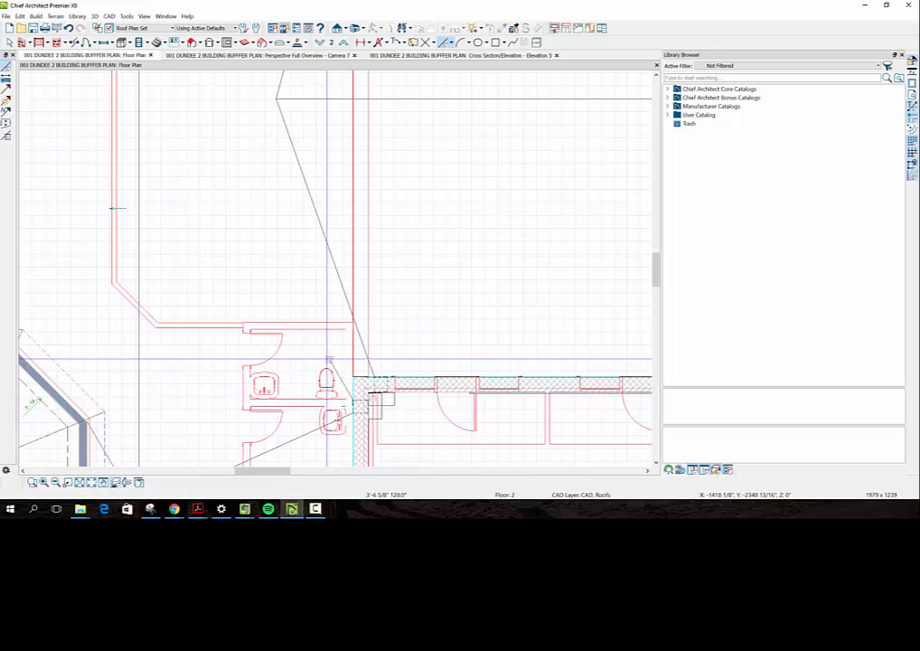
left_click_drag(375, 376, 331, 362)
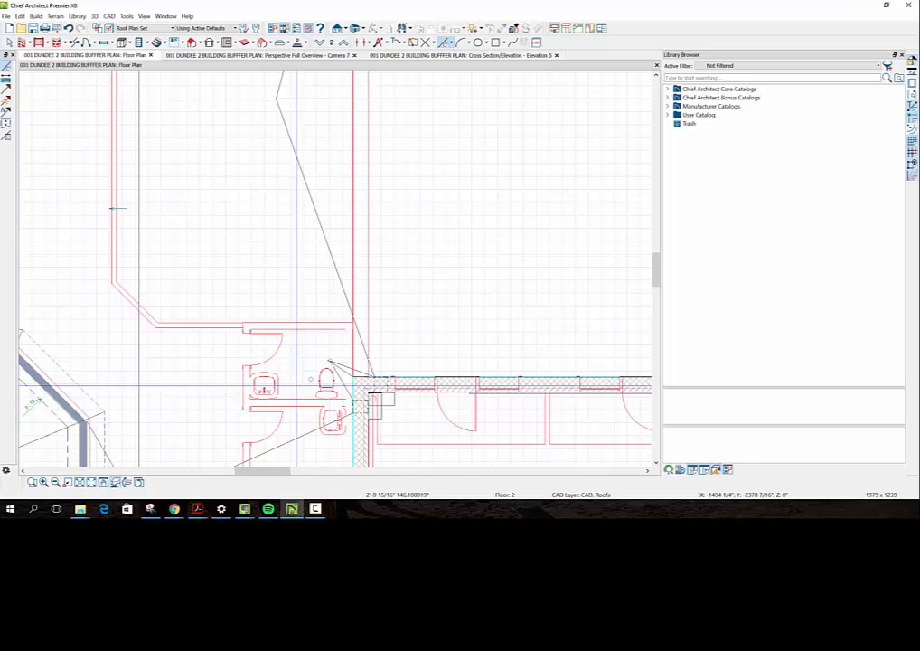
Paste a slope arrow in the lower restroom beside the inner wall and rotate it to -90°
scroll(331, 362, "up", 1)
scroll(335, 360, "down", 1)
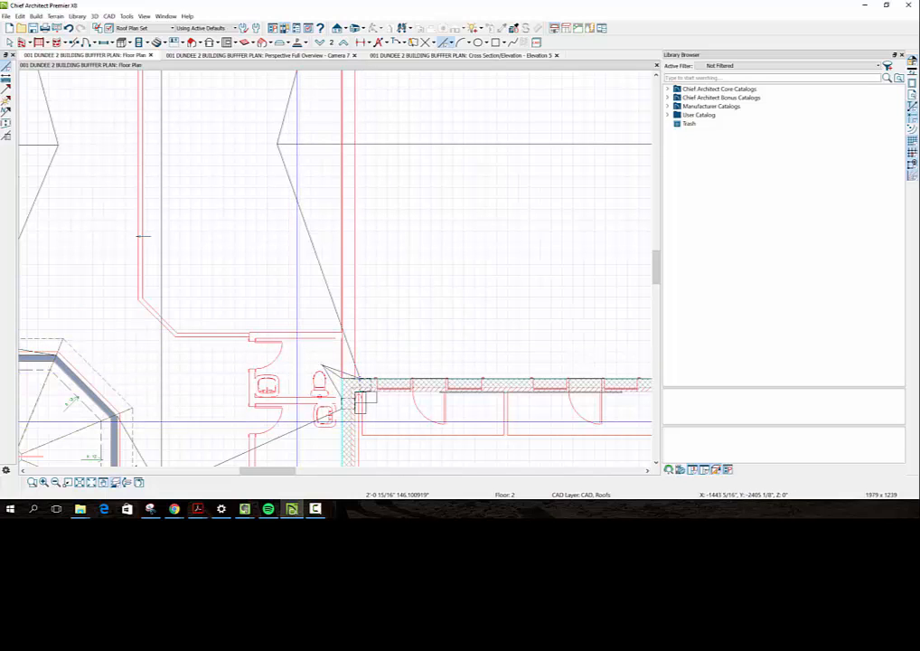
scroll(338, 434, "down", 3)
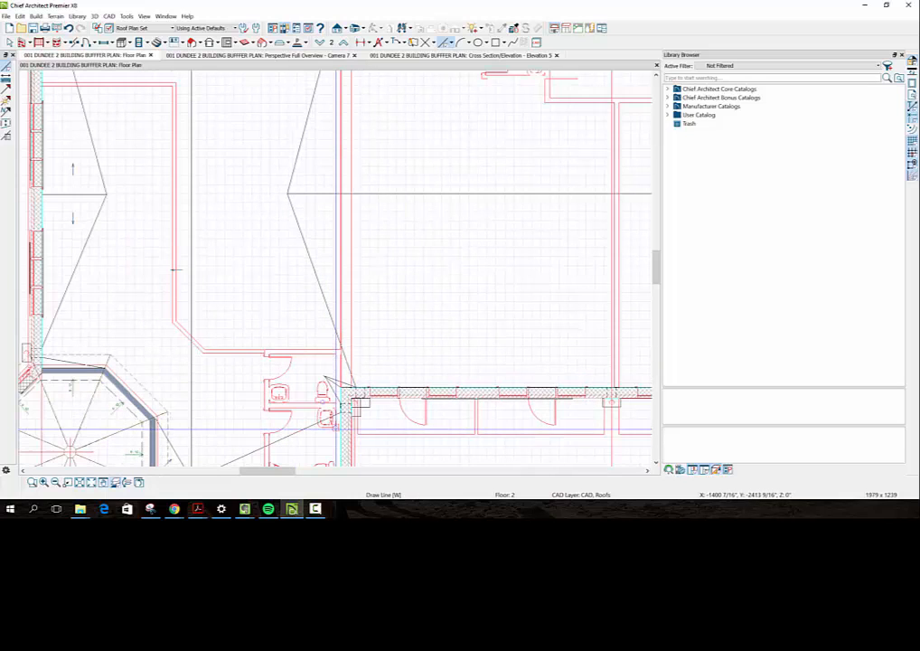
scroll(336, 427, "down", 3)
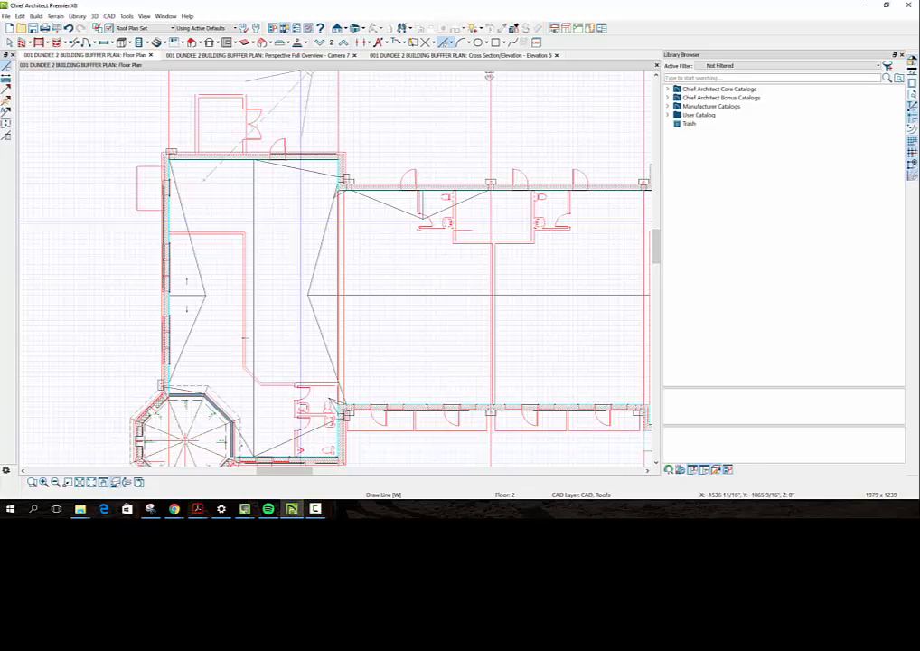
key("space")
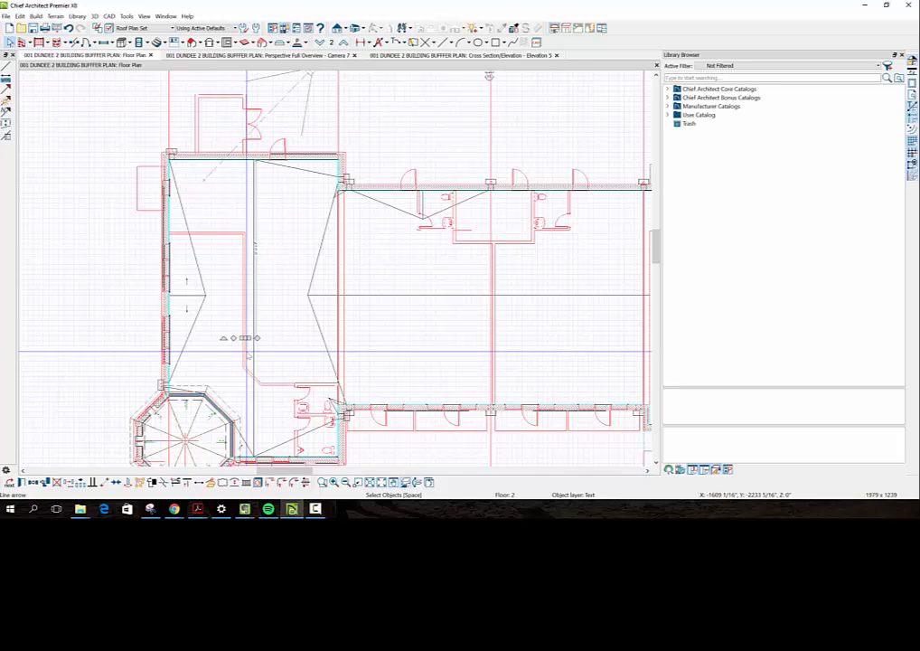
key("ctrl+v")
left_click(319, 444)
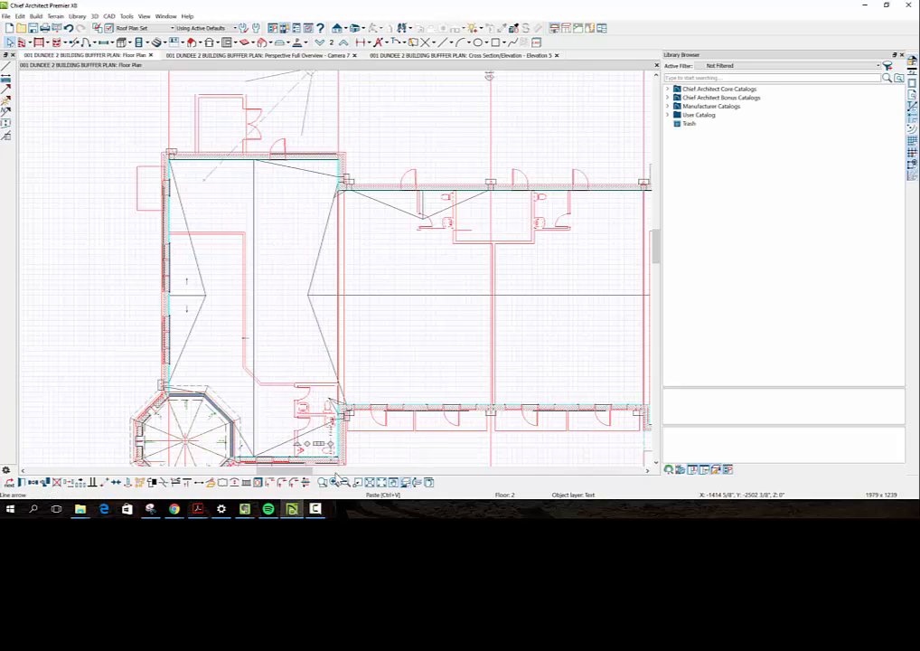
scroll(333, 466, "up", 4)
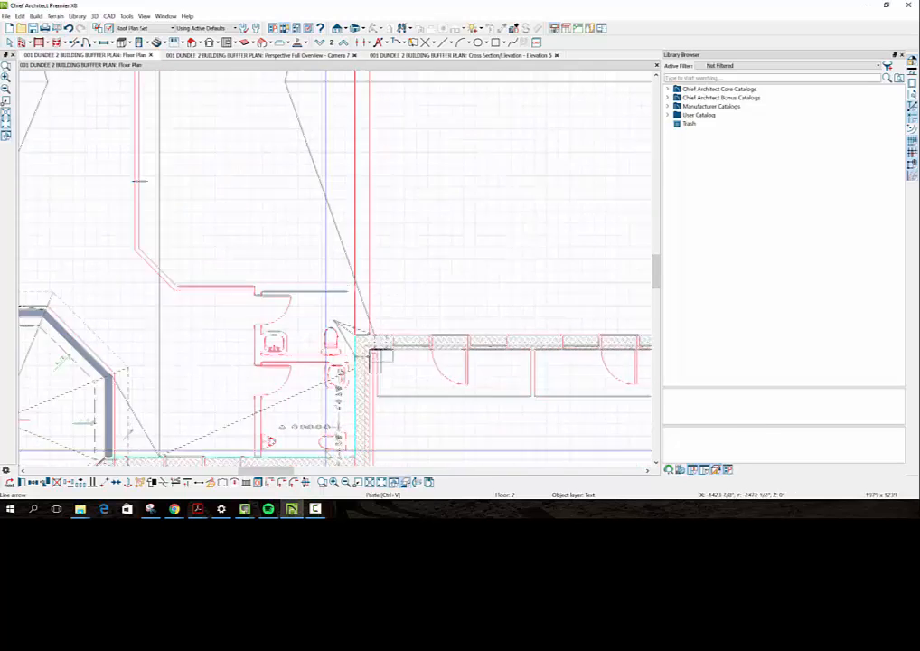
scroll(326, 447, "up", 2)
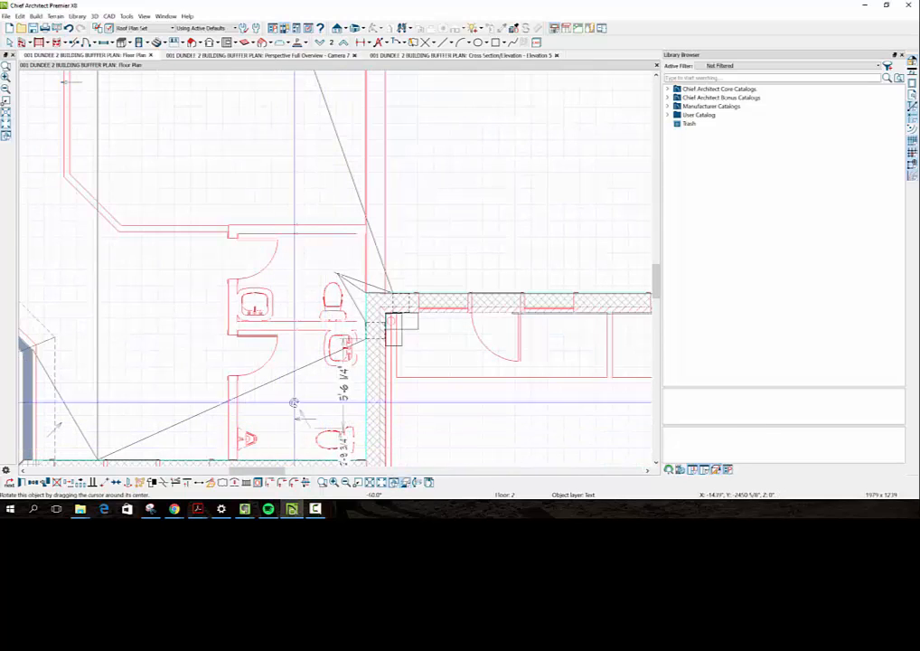
mouse_move(294, 402)
left_mouse_down()
mouse_move(311, 385)
mouse_move(305, 398)
left_mouse_up()
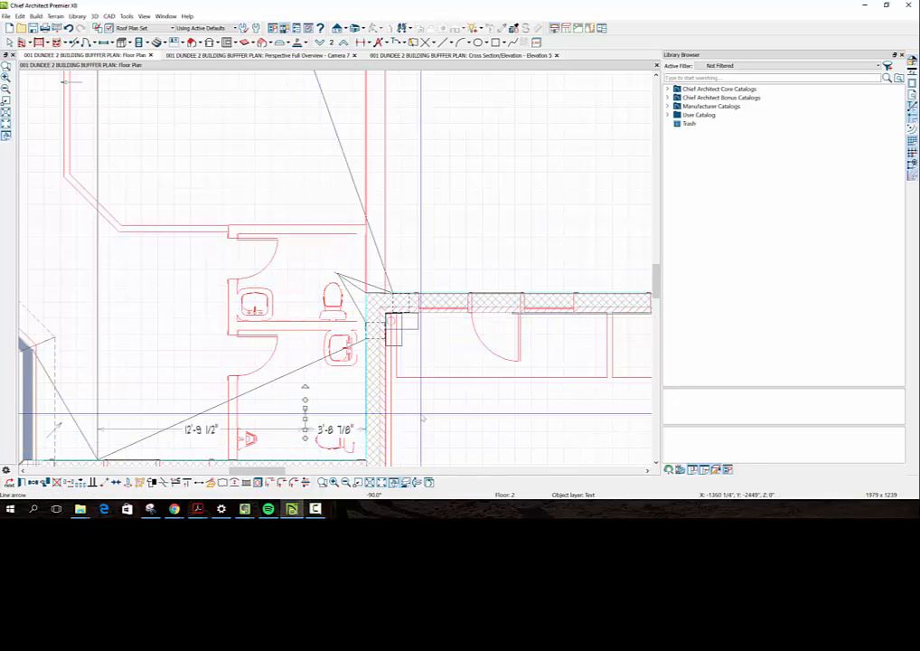
scroll(369, 397, "down", 1)
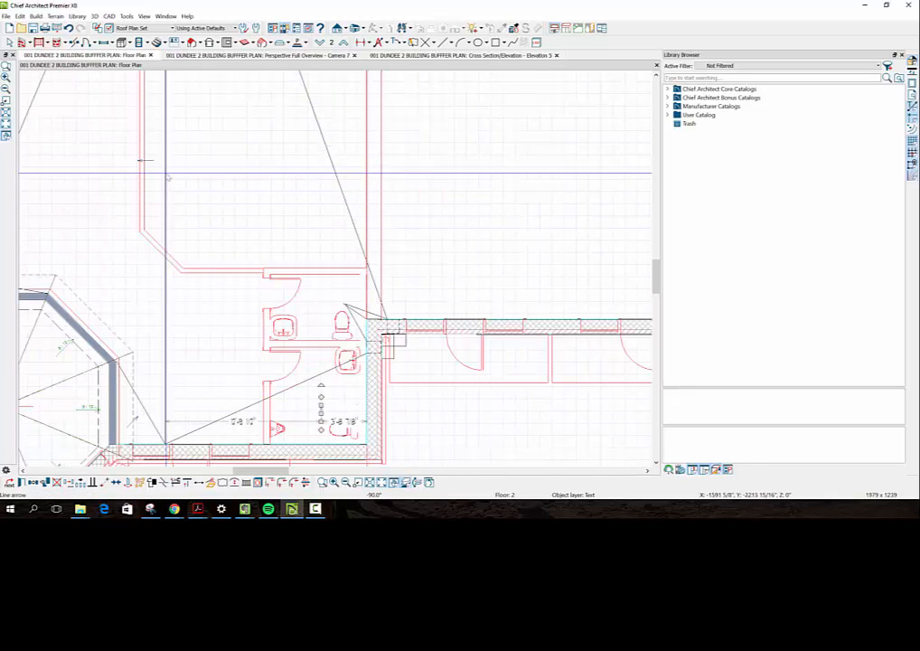
Paste another slope arrow between the long vertical roof line and the restrooms and rotate it to 180°
left_click(151, 161)
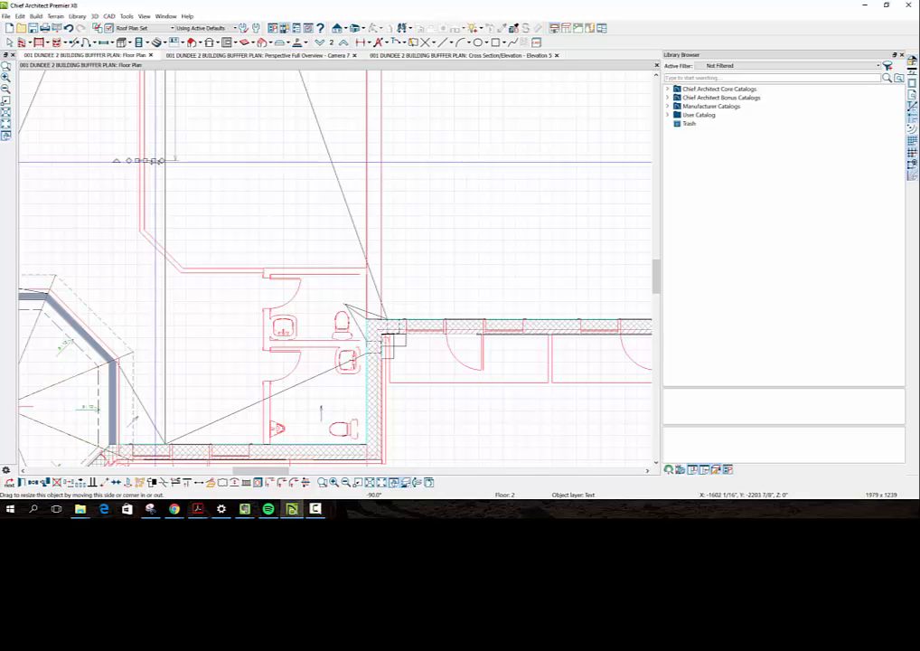
key("Escape")
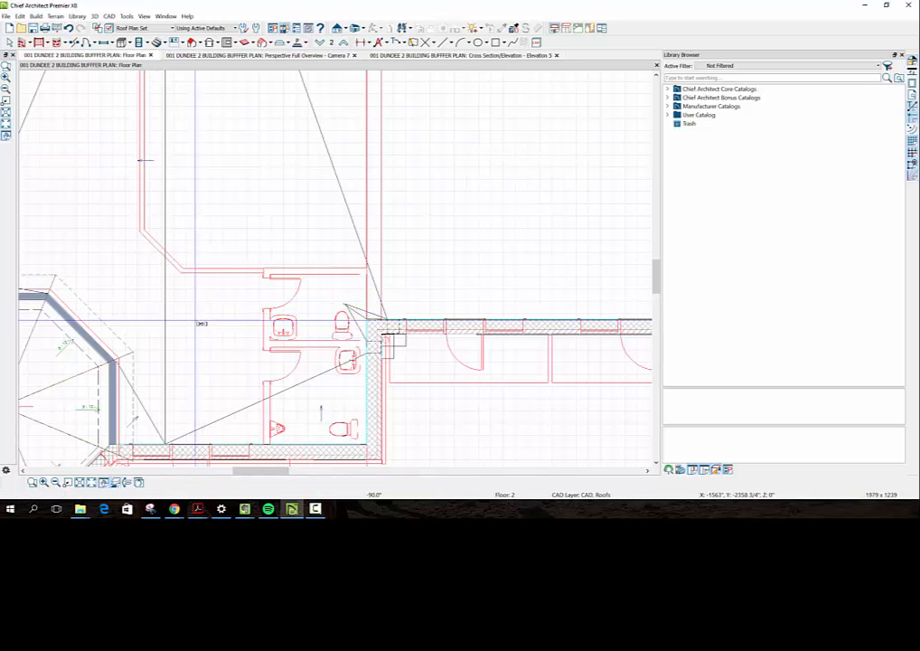
left_click(206, 336)
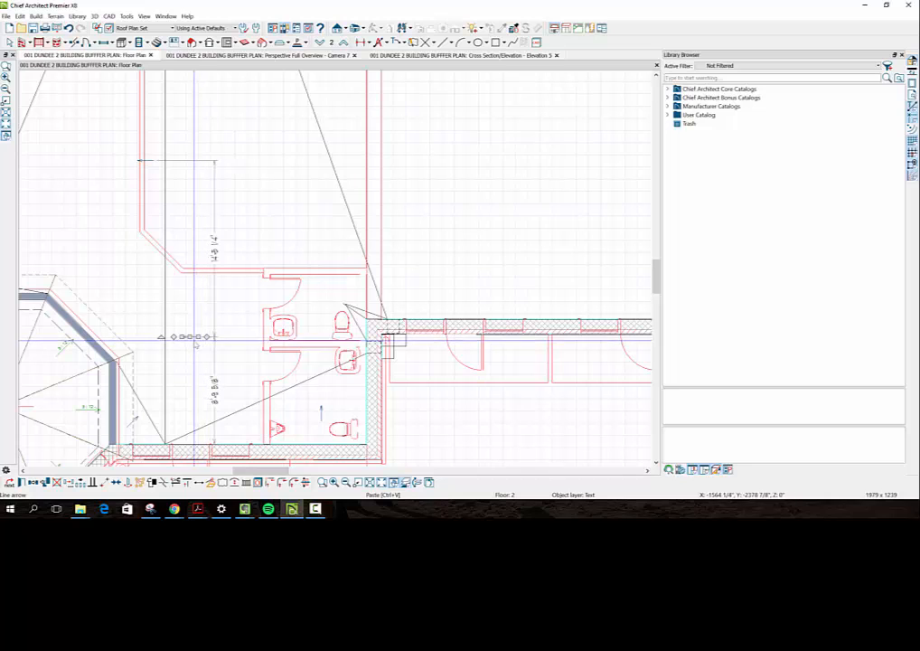
left_click_drag(161, 338, 222, 339)
scroll(222, 339, "down", 4)
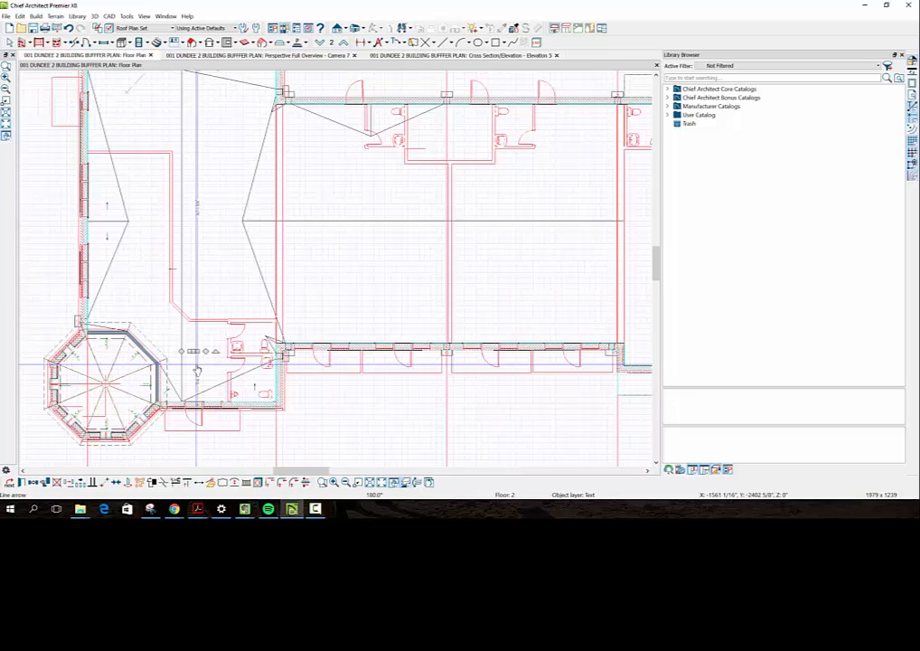
Paste another slope arrow in the upper part of the left wing, just right of the long vertical roof line
key("ctrl+v")
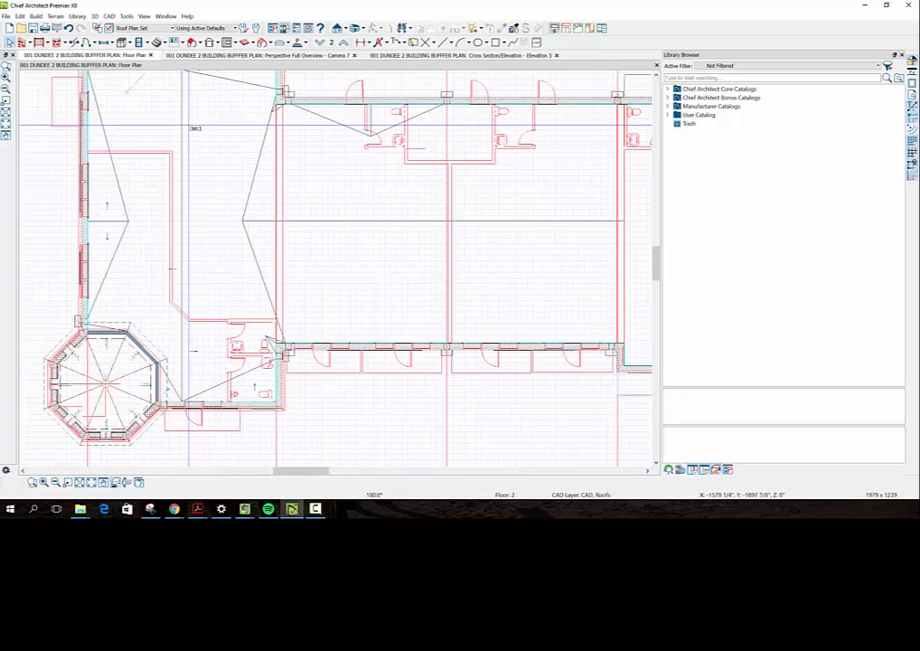
left_click(212, 163)
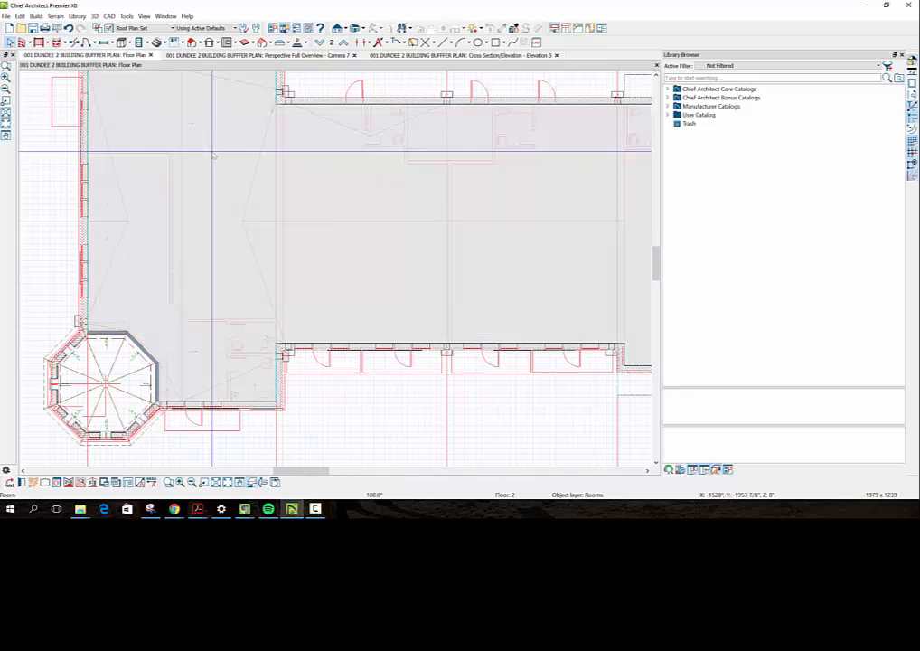
scroll(237, 353, "down", 4)
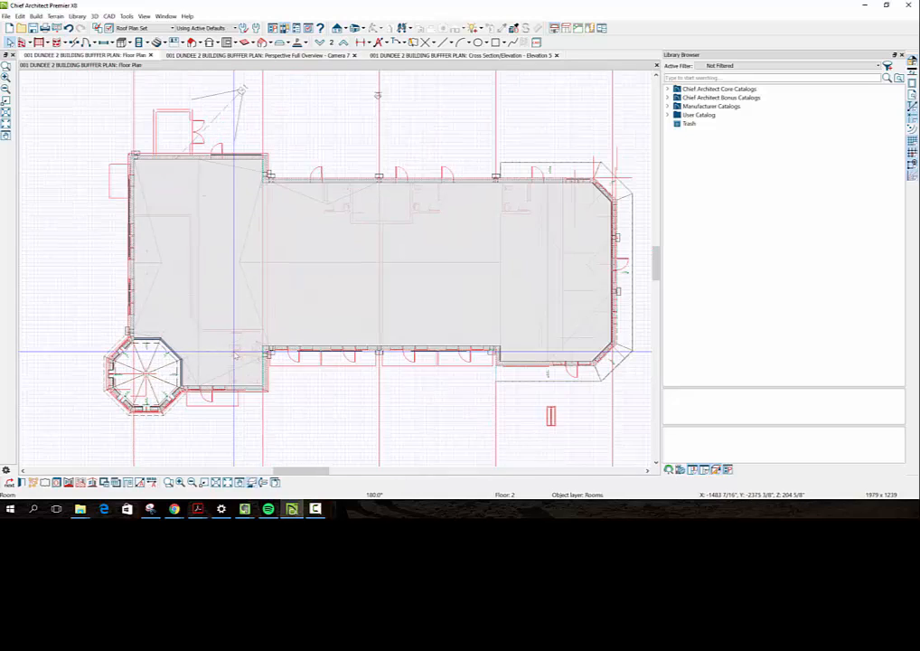
key("Escape")
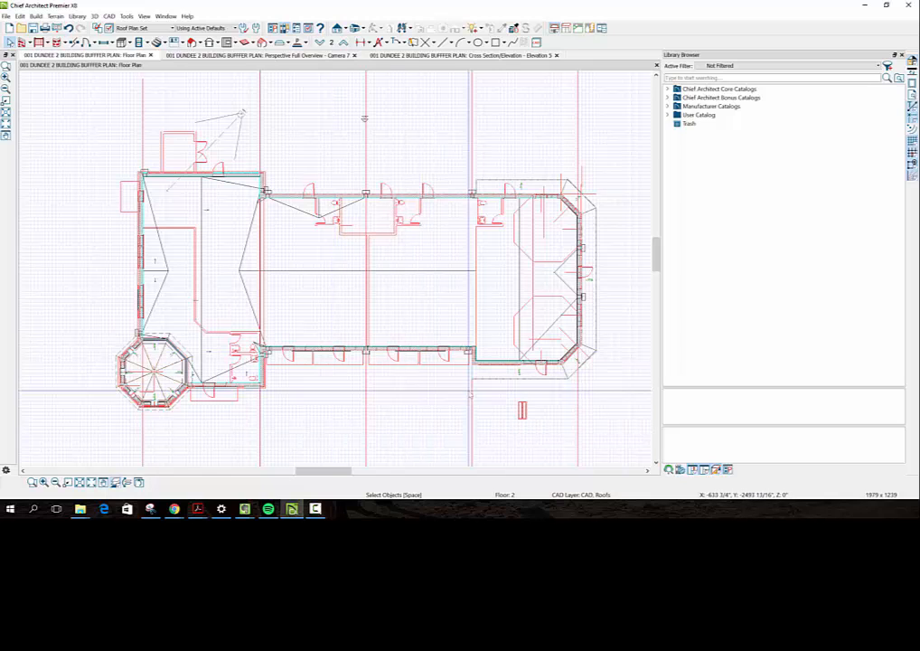
Reflect the V-shaped polyline and its midpoint line about the central horizontal roof line onto the lower wall side
scroll(472, 180, "up", 2)
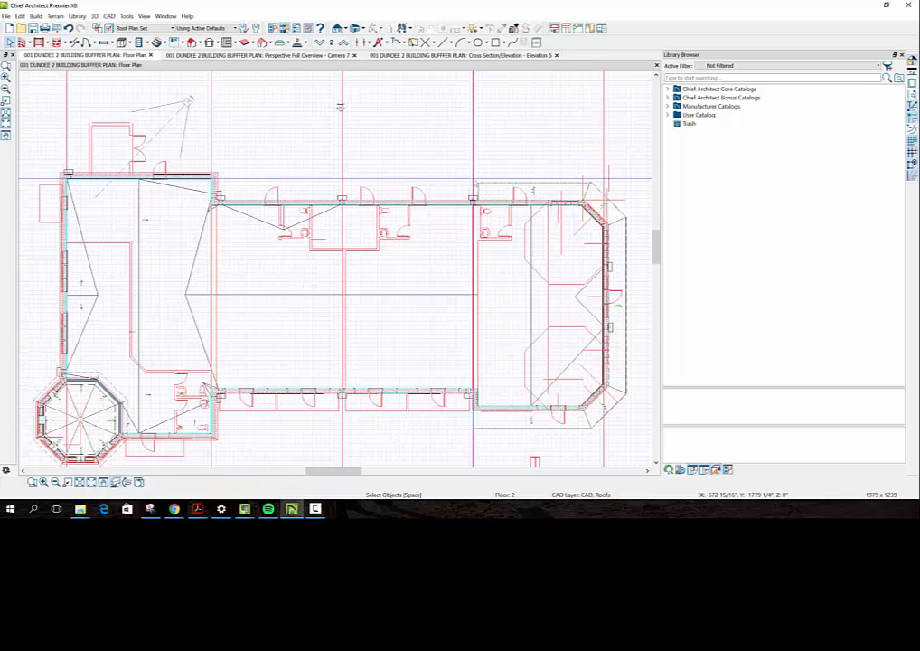
scroll(472, 180, "up", 1)
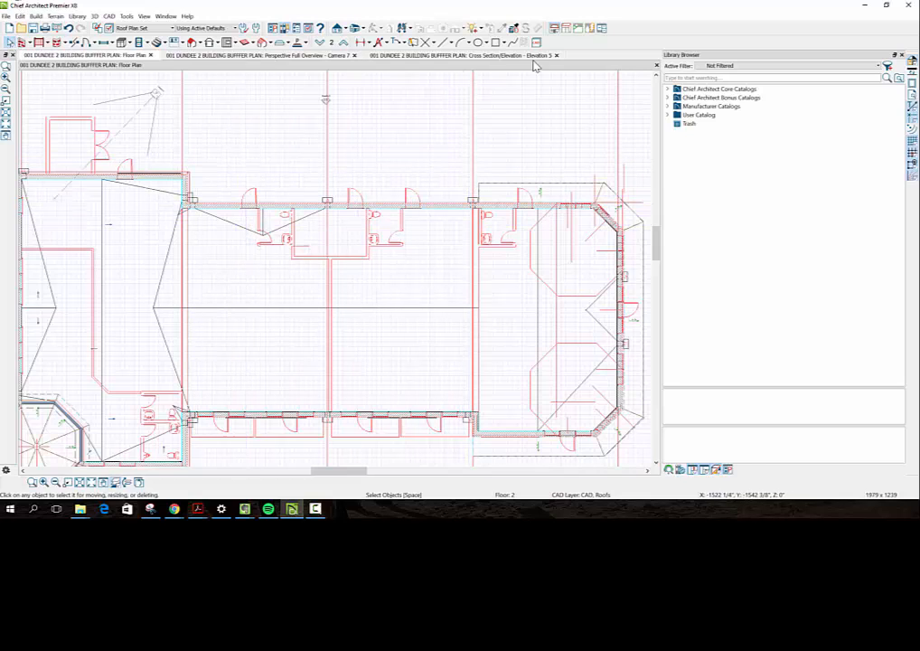
left_click(223, 220)
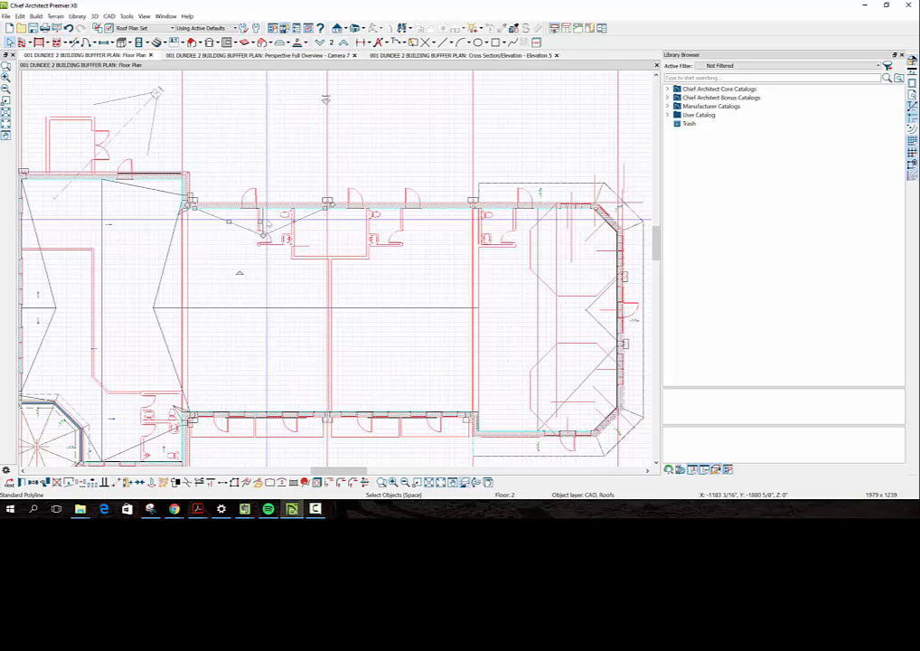
left_click(264, 234, "shift")
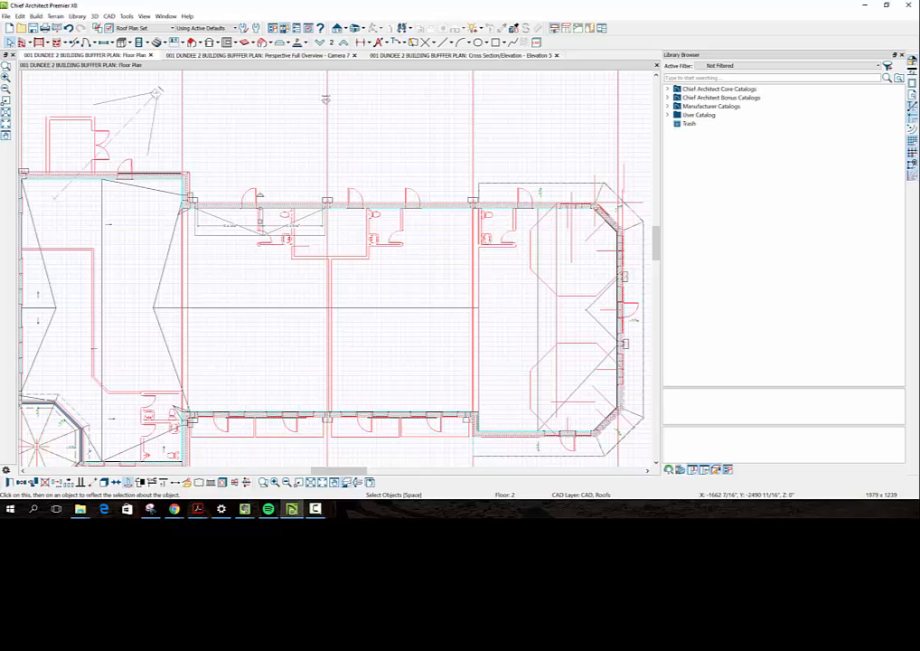
left_click(272, 310)
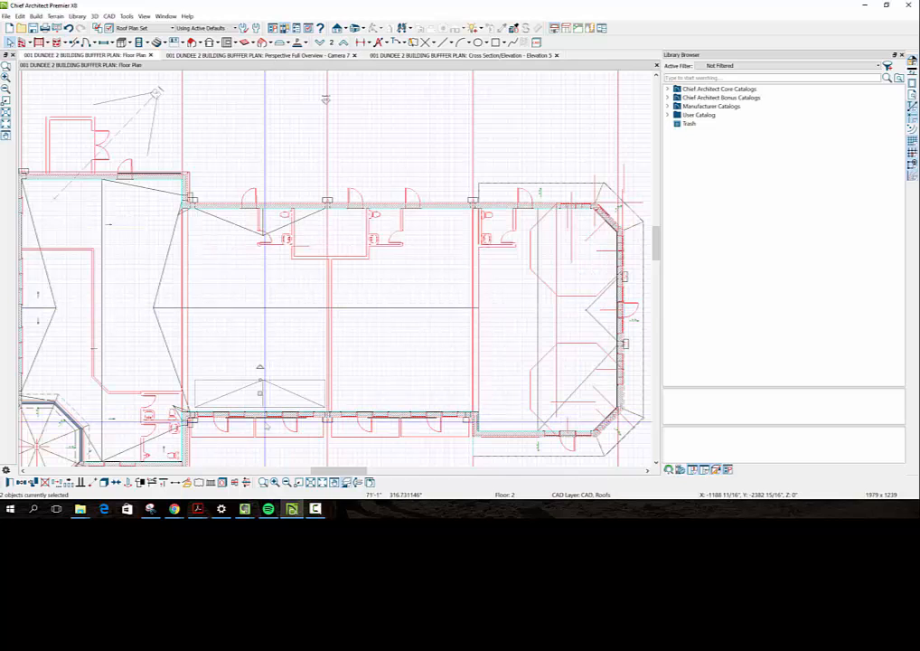
left_click(345, 317)
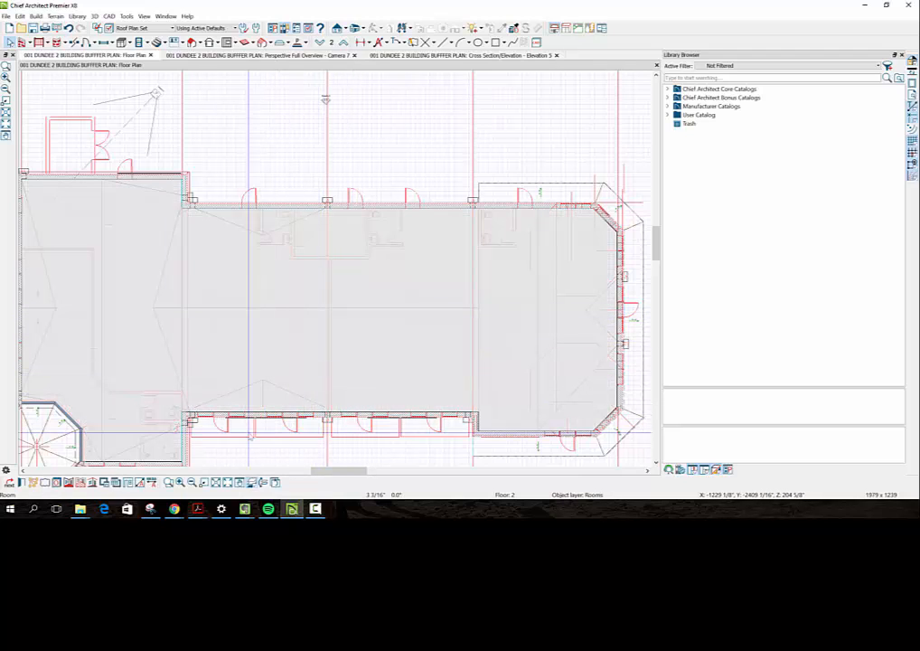
left_click(401, 460)
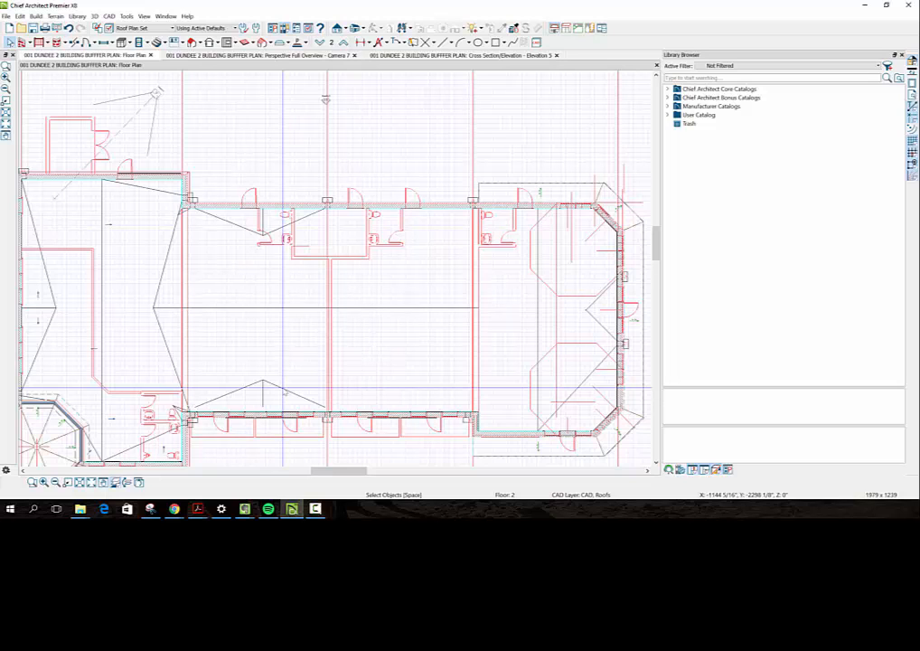
Move the midpoint line of the lower V-shaped polyline 11" straight down so its end meets the wall's inner face
left_click(283, 388)
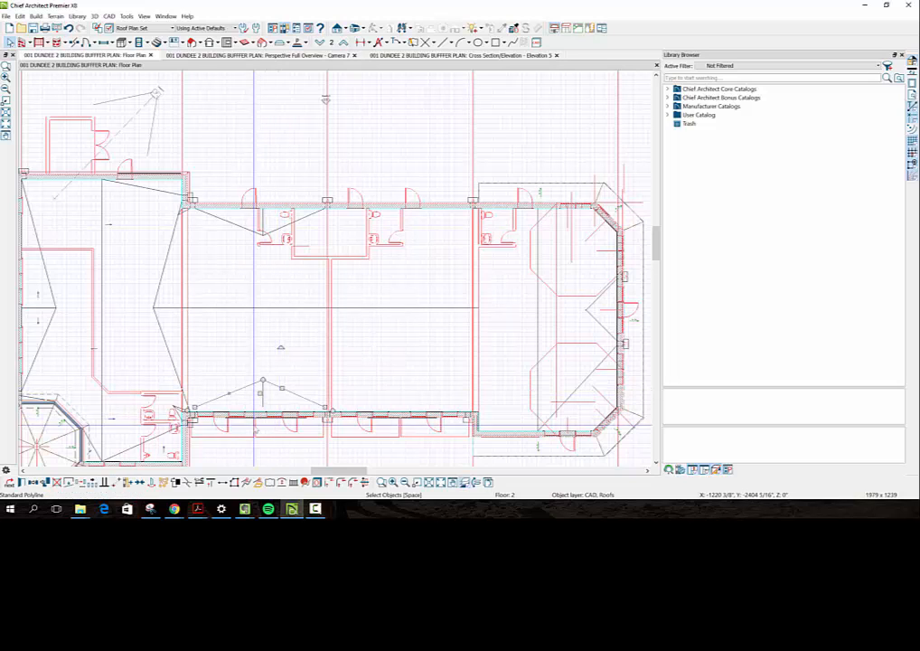
scroll(257, 420, "up", 2)
scroll(258, 418, "up", 2)
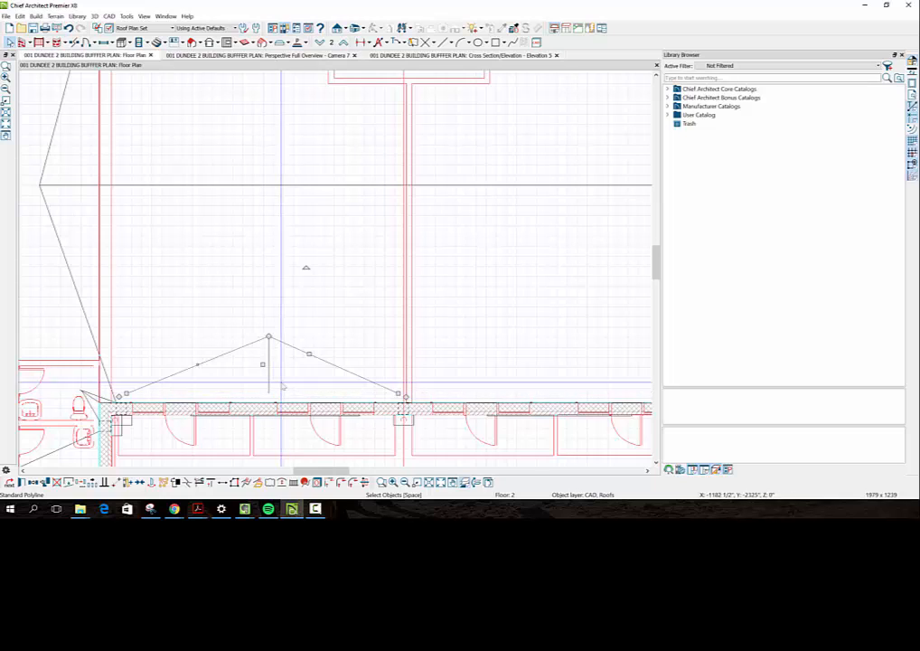
left_click(269, 365)
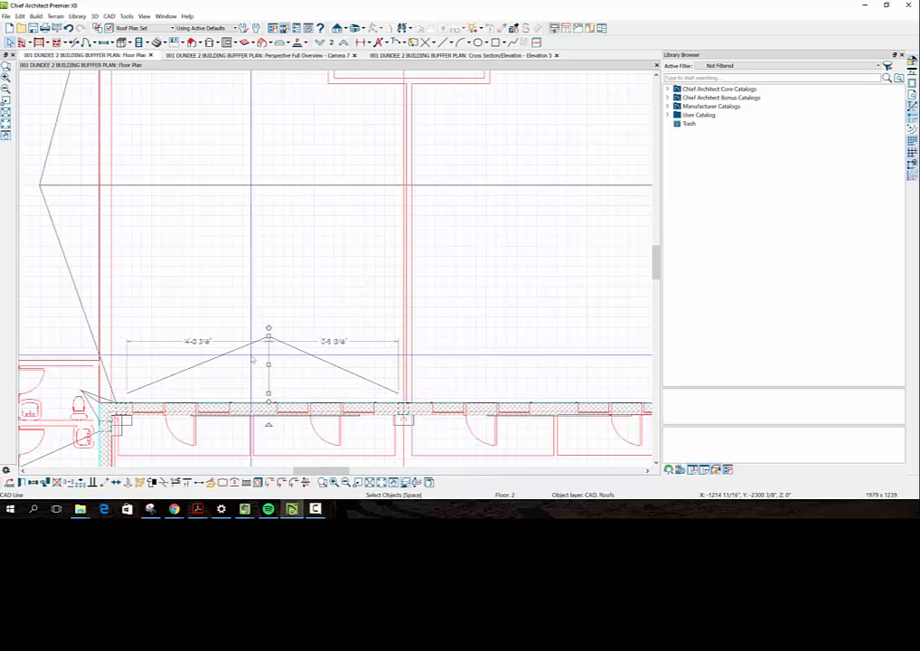
left_click(308, 357, "shift")
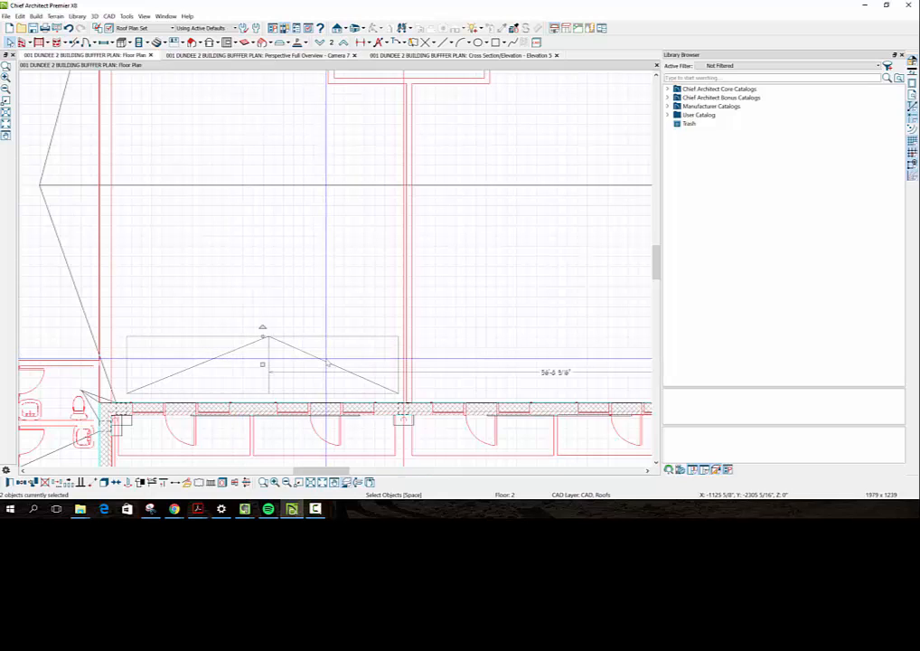
left_click(326, 359, "shift")
left_click_drag(268, 366, 267, 373)
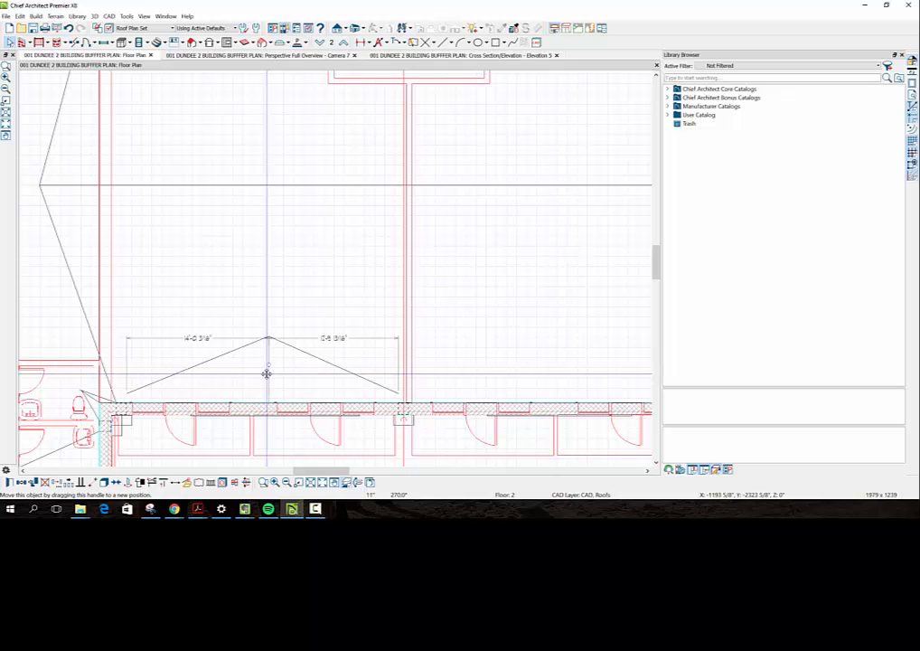
left_click_drag(267, 374, 289, 373)
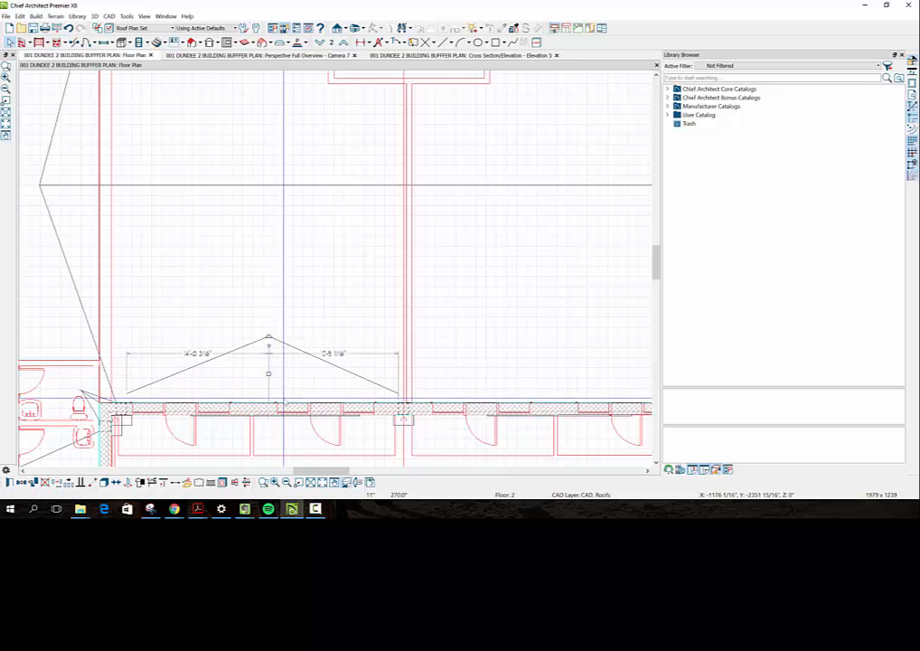
Shift both sides of the lower V-shaped polyline so its ends meet the wall and its apex meets the midpoint line's top
left_click(288, 344)
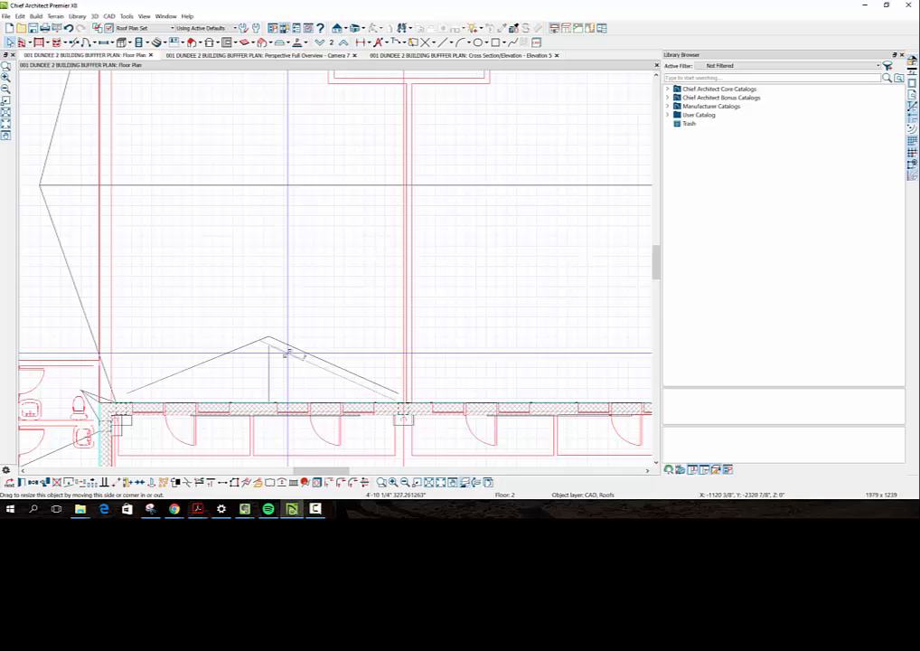
left_click_drag(289, 355, 287, 353)
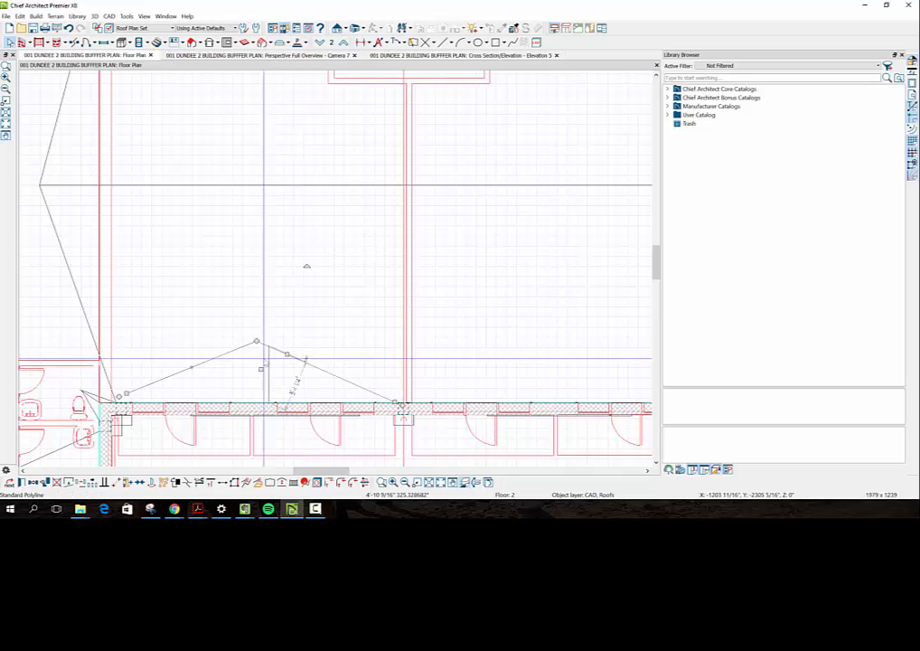
left_click_drag(195, 370, 193, 366)
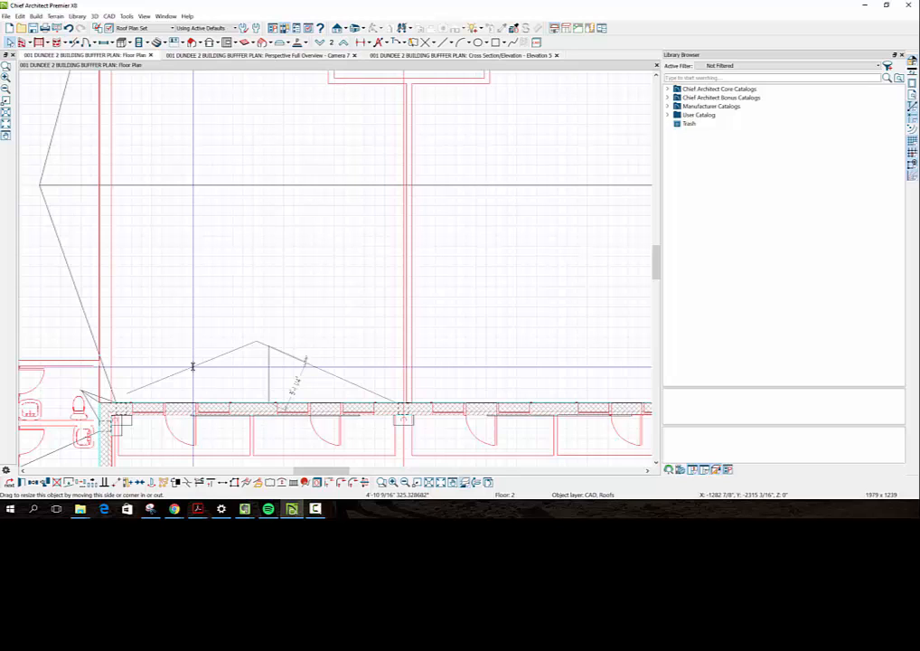
left_click_drag(193, 366, 193, 366)
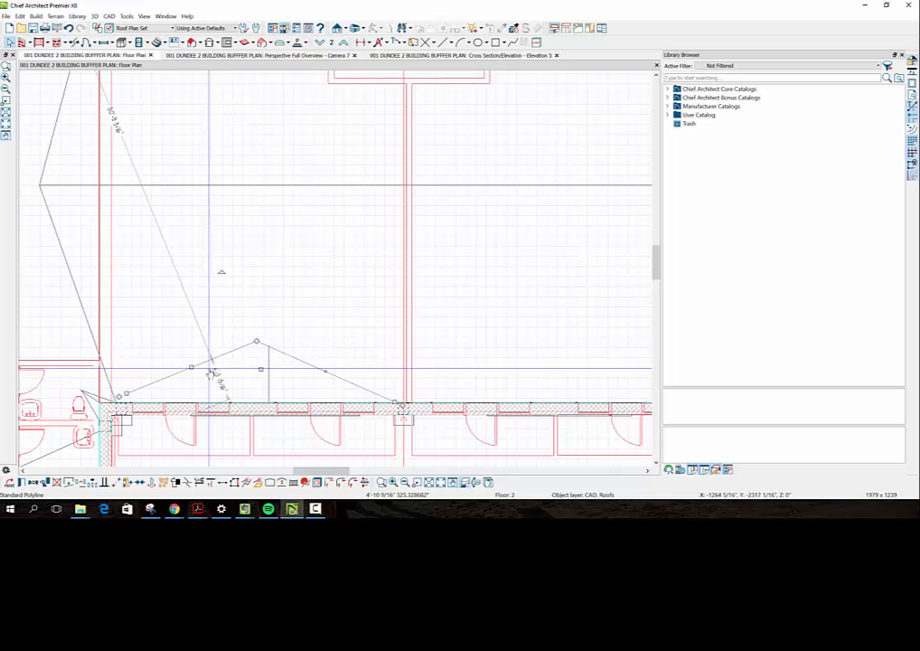
left_click_drag(185, 368, 200, 374)
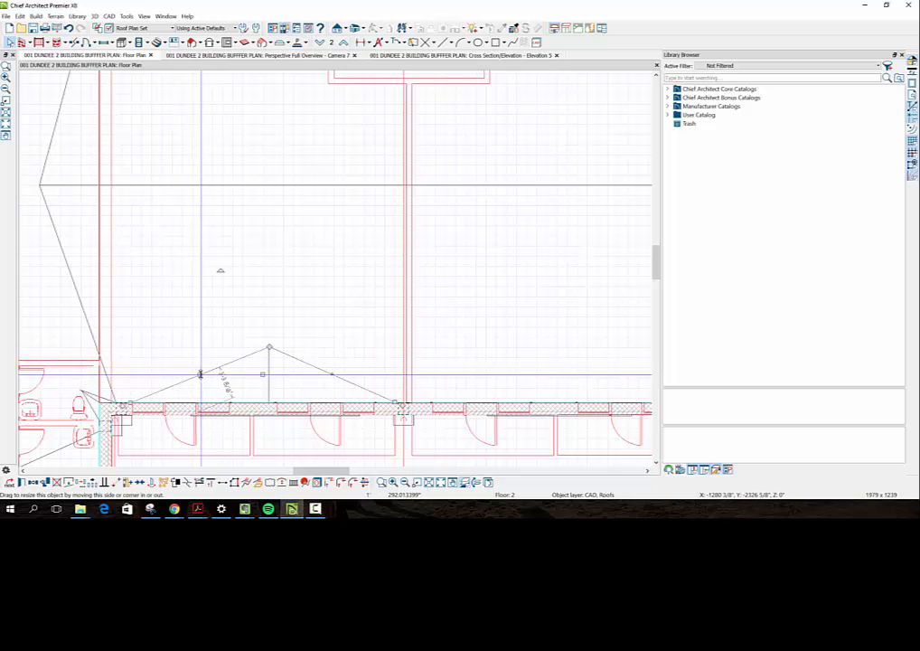
scroll(217, 394, "down", 2)
scroll(217, 394, "down", 3)
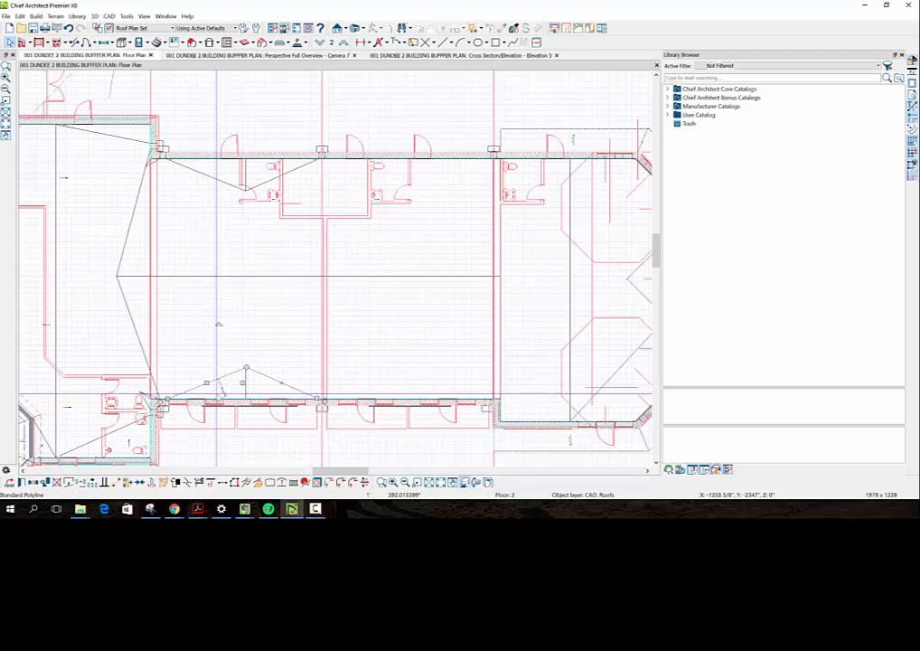
scroll(219, 394, "down", 2)
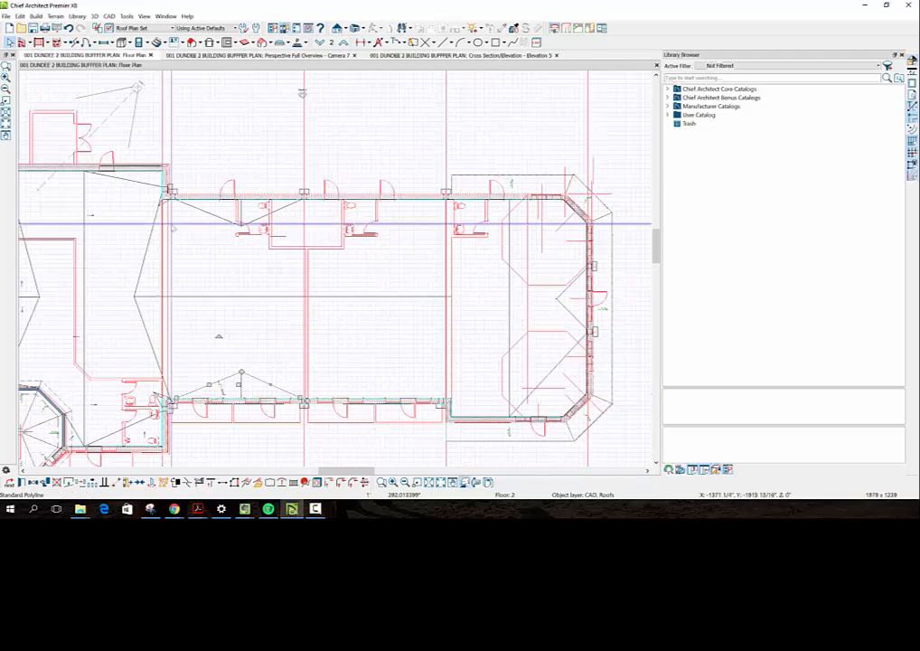
left_click(259, 281)
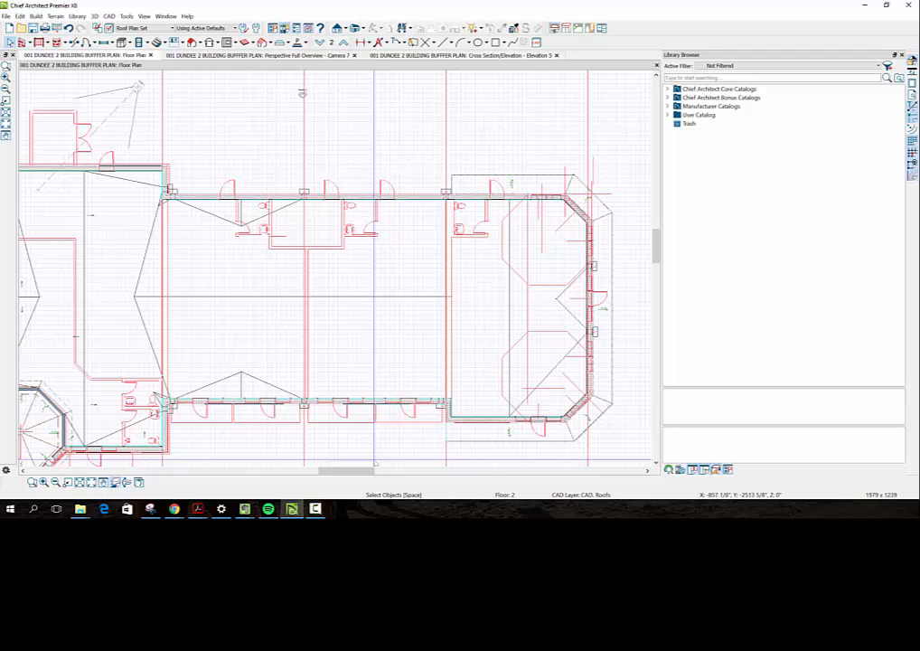
Copy the lower V-shaped polyline with its midpoint line and paste it into the neighbouring bay right of the central partition
scroll(259, 381, "up", 3)
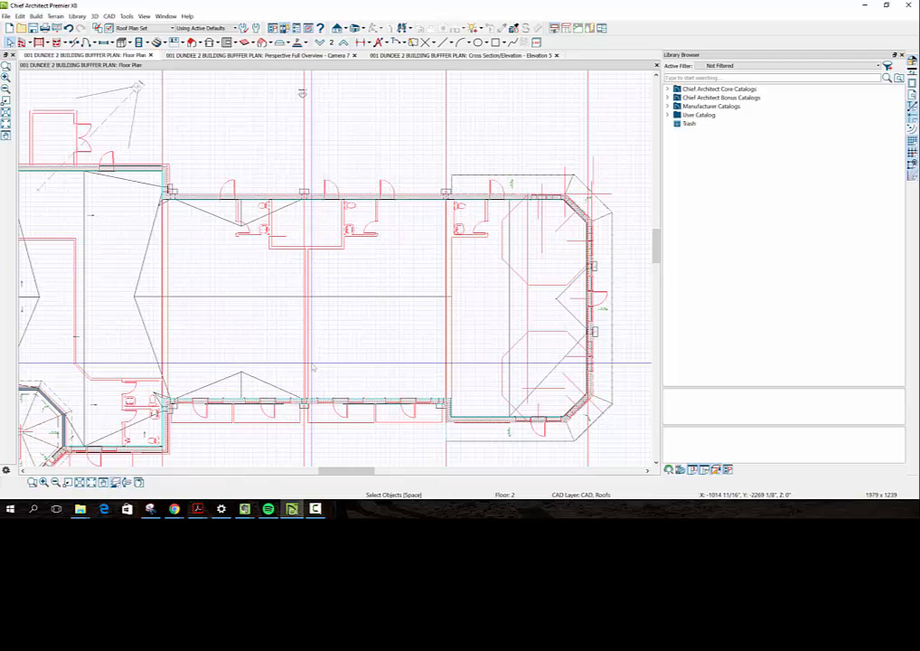
left_click(257, 383)
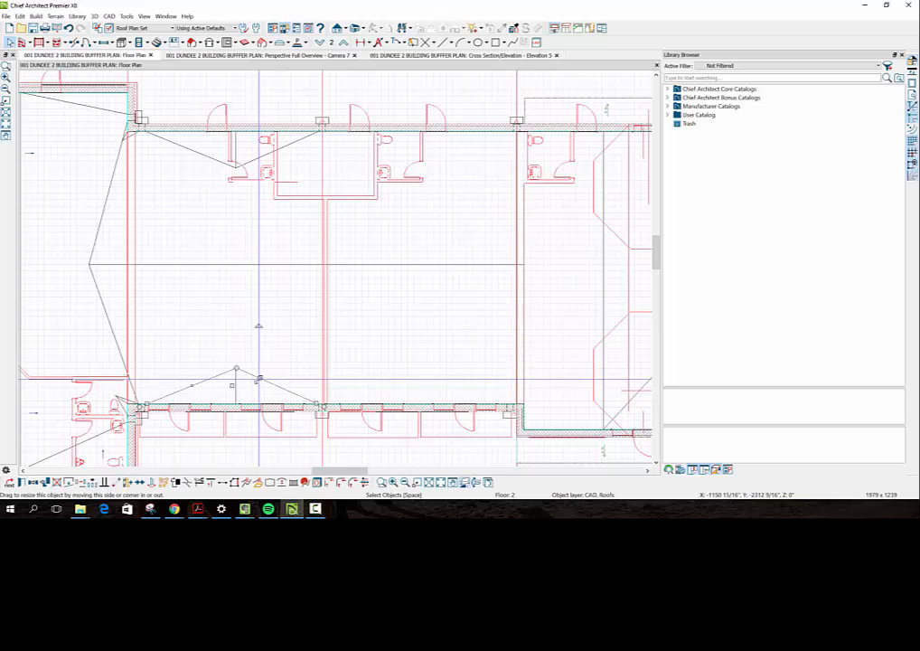
left_click(236, 394, "shift")
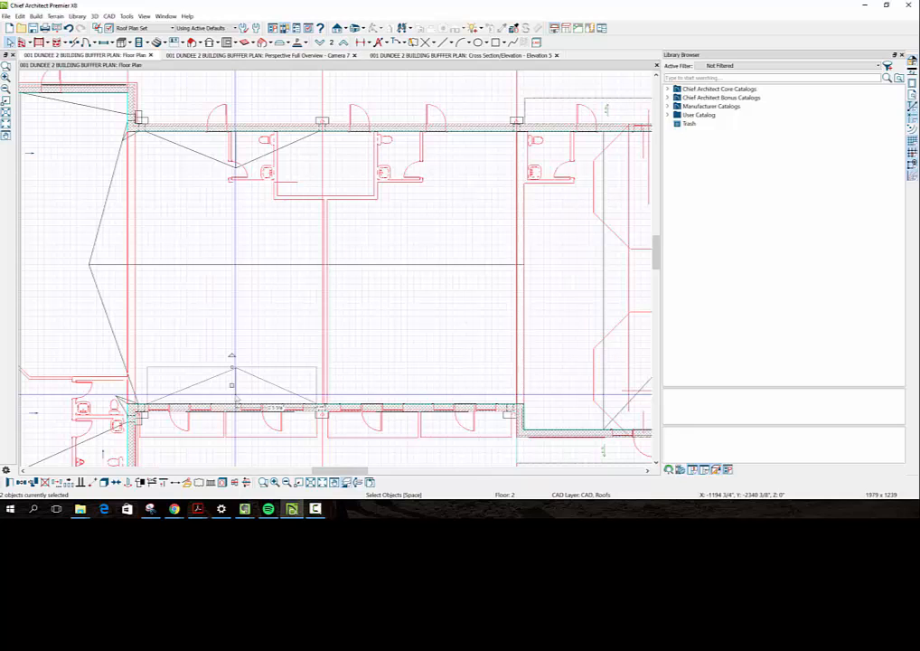
key("ctrl+v")
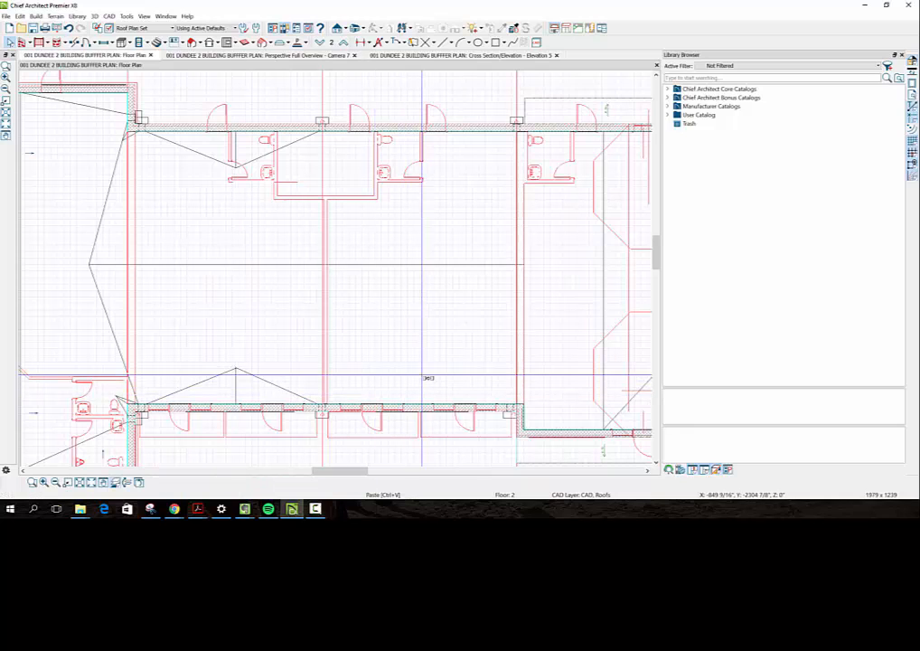
left_click(423, 376)
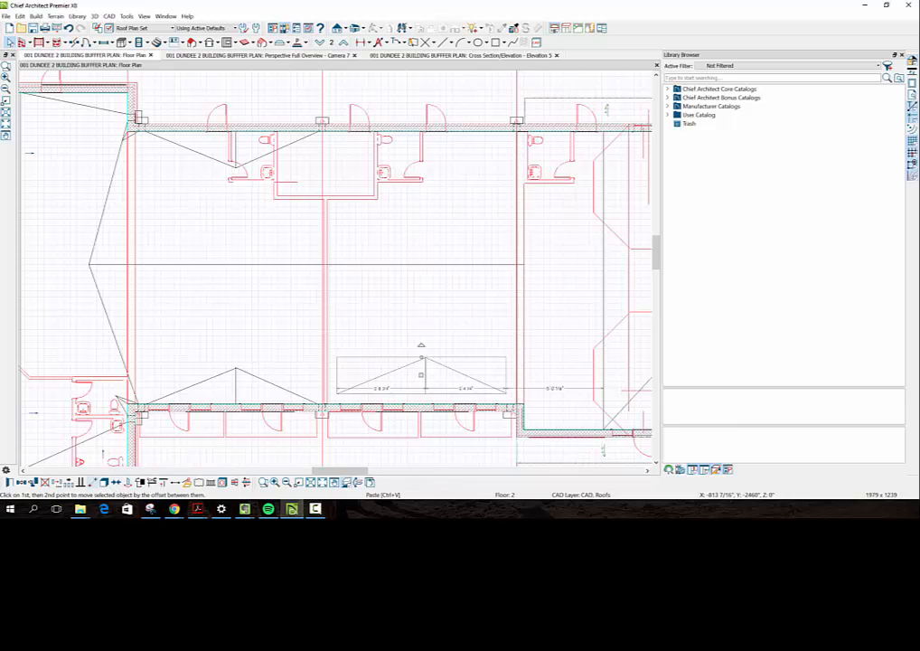
Move the pasted polyline and line point to point so the left end lands on the wall beside the central post
scroll(351, 413, "up", 5)
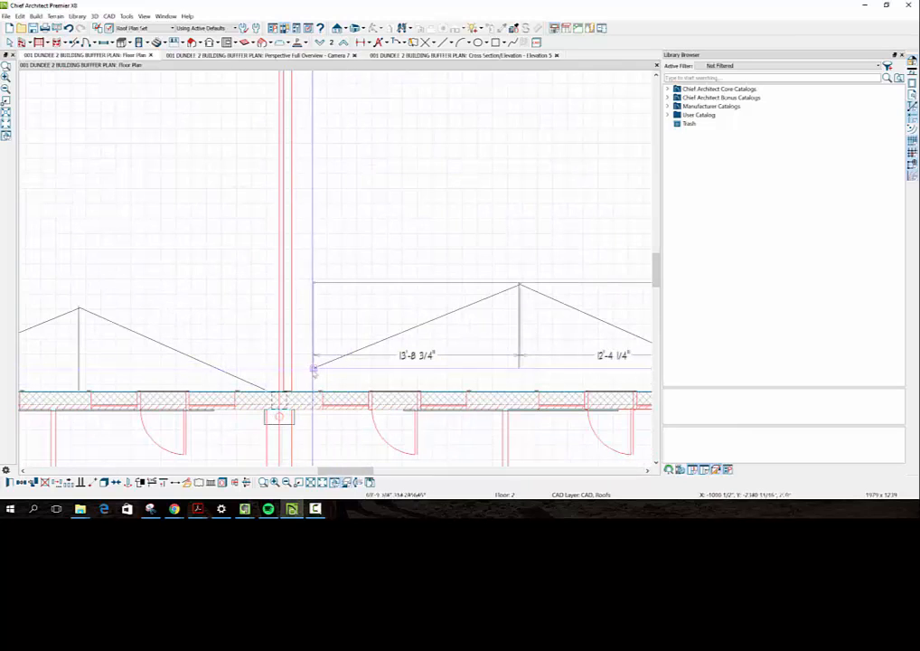
left_click(286, 394)
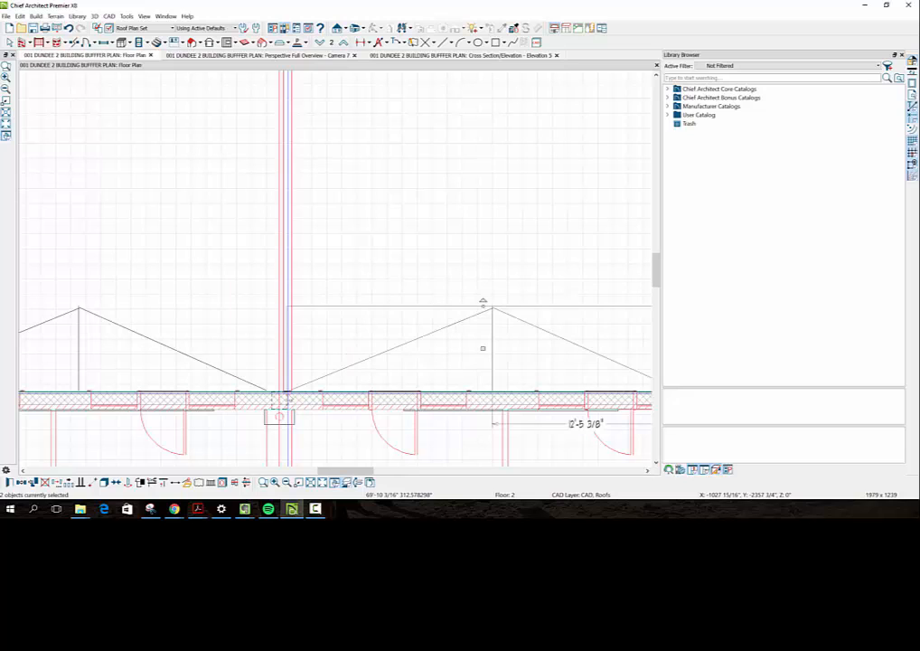
scroll(285, 395, "down", 2)
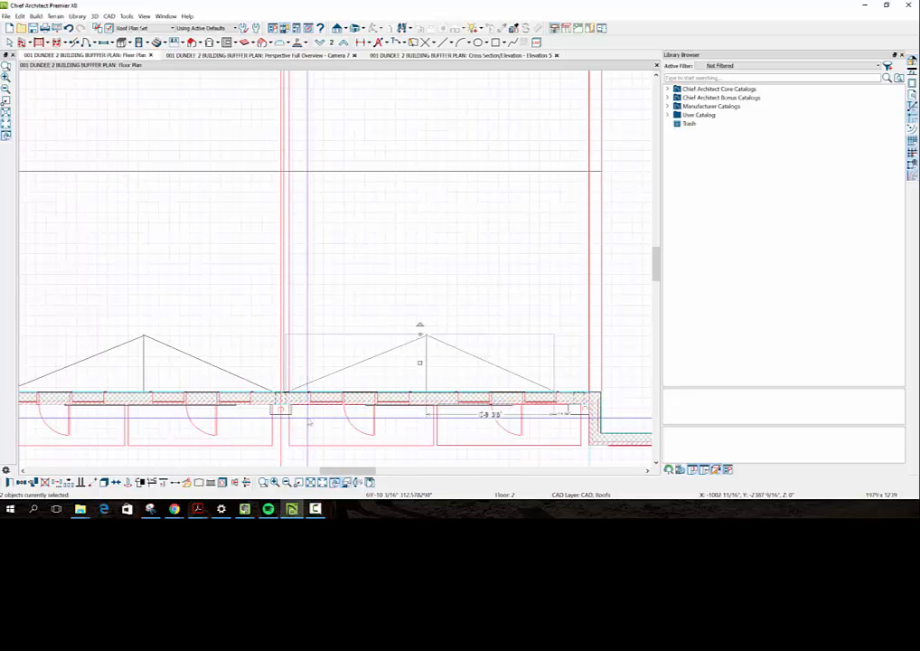
scroll(310, 423, "down", 1)
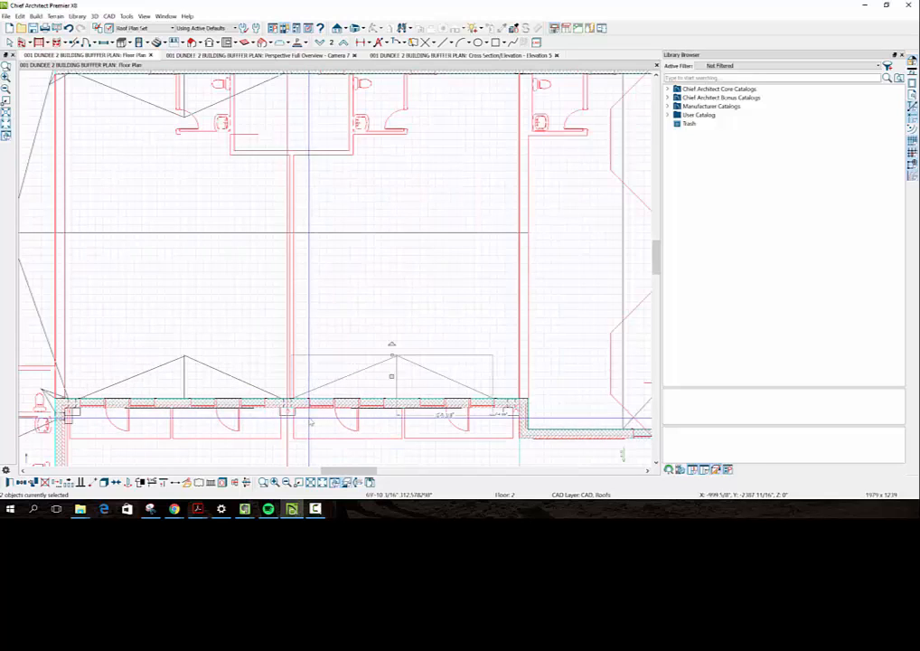
scroll(310, 422, "down", 1)
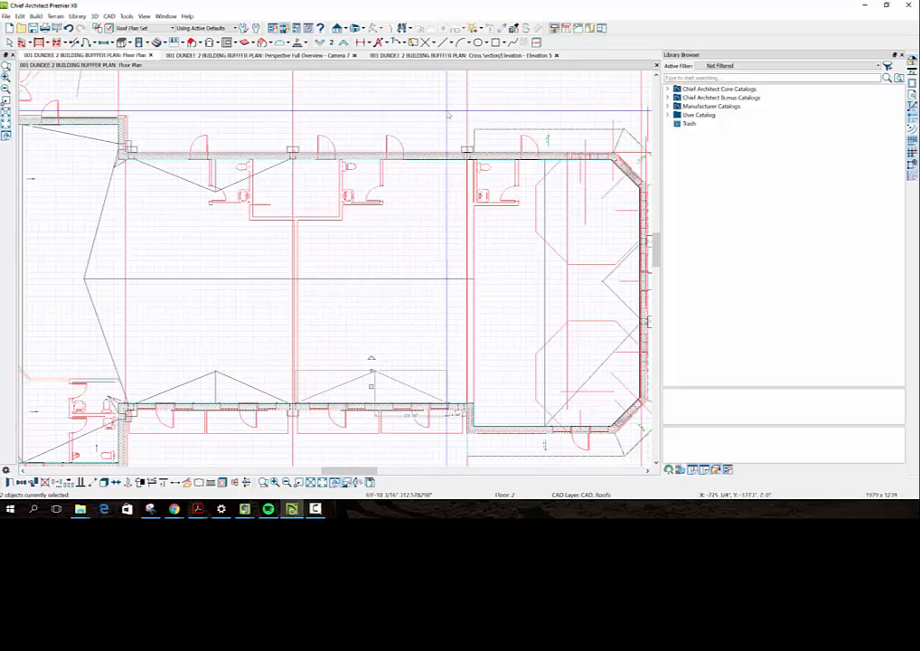
Shift the copied midpoint line slightly right and stretch the polyline so its apex meets that line and its right end reaches the corner post
scroll(445, 423, "up", 3)
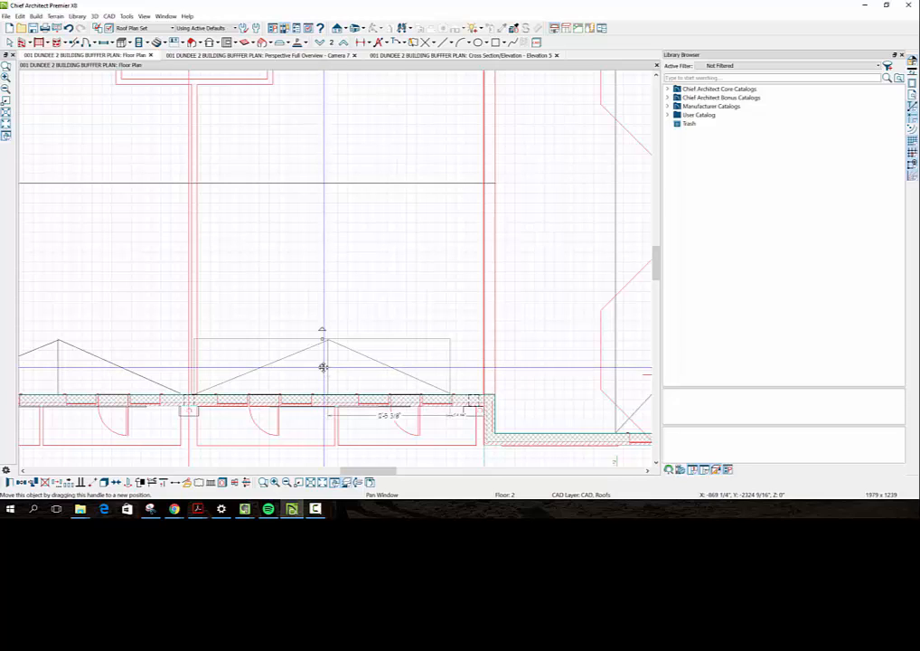
left_click_drag(323, 368, 389, 367)
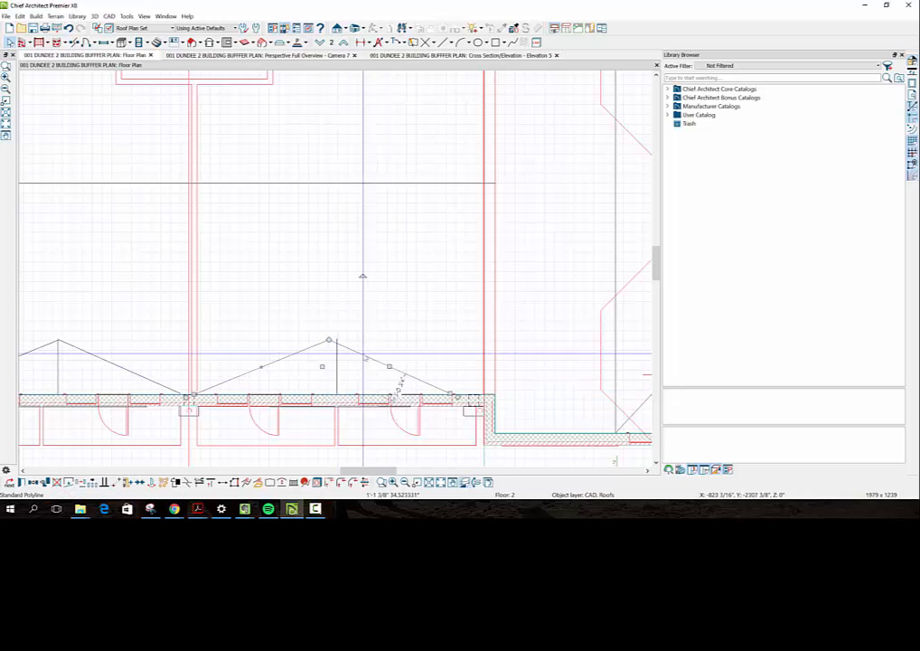
left_click_drag(329, 340, 337, 340)
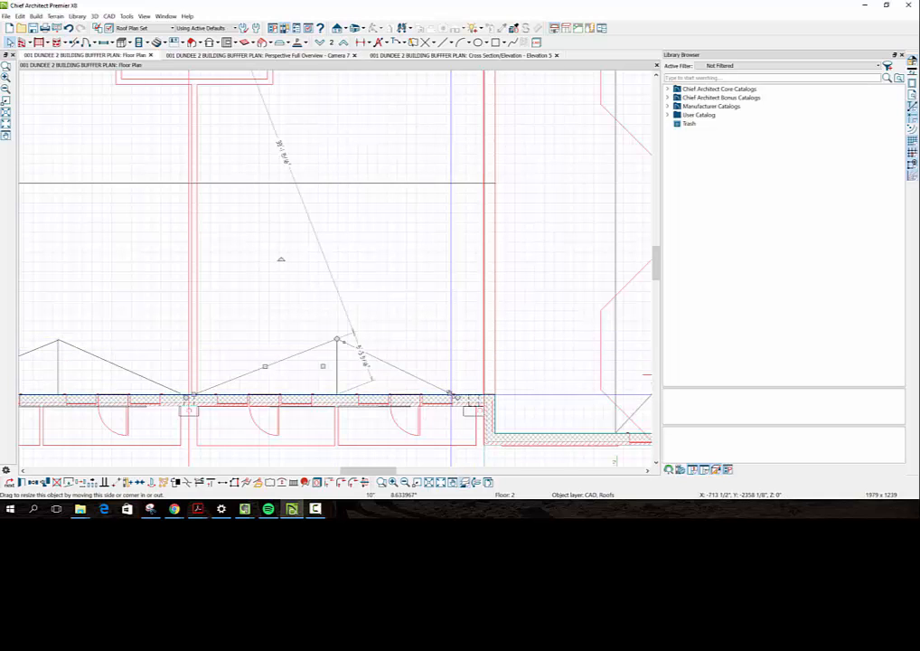
left_click_drag(451, 394, 467, 394)
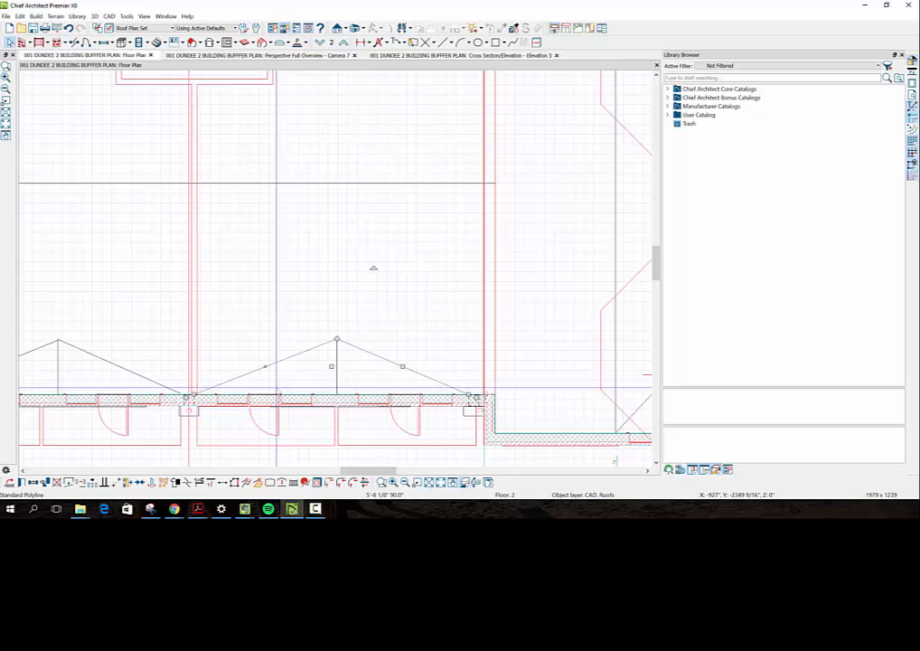
left_click(289, 330)
scroll(289, 331, "down", 2)
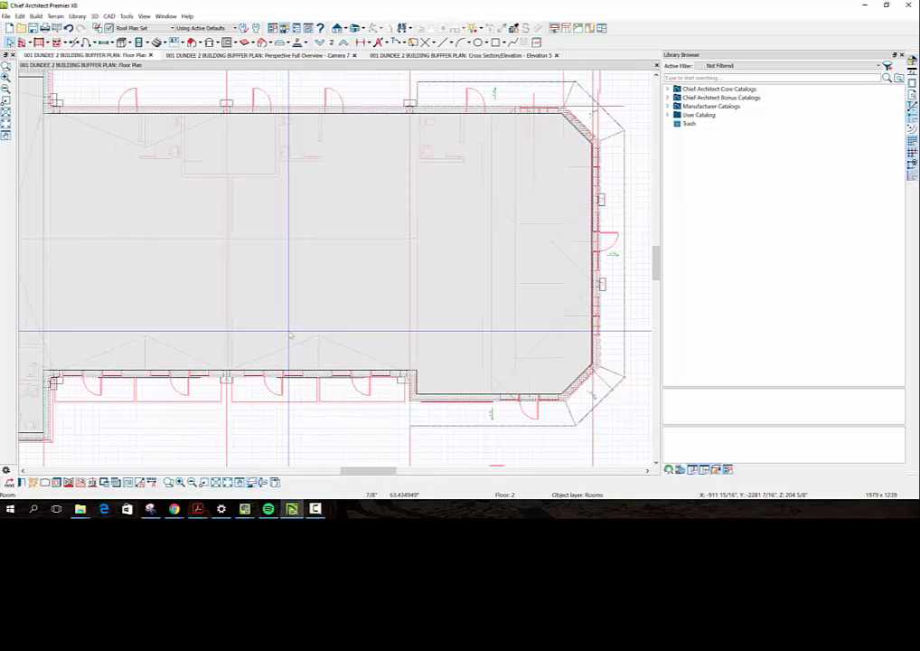
left_click(385, 423)
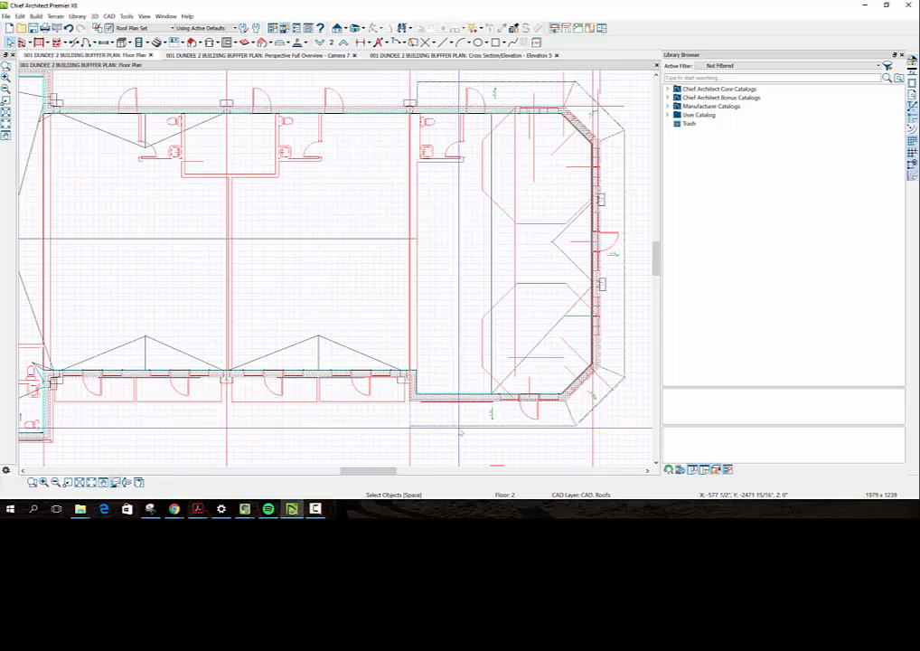
Copy the left wing's upper slope arrow into the central section left of the middle partition and rotate it vertical above the horizontal roof line
scroll(299, 114, "down", 2)
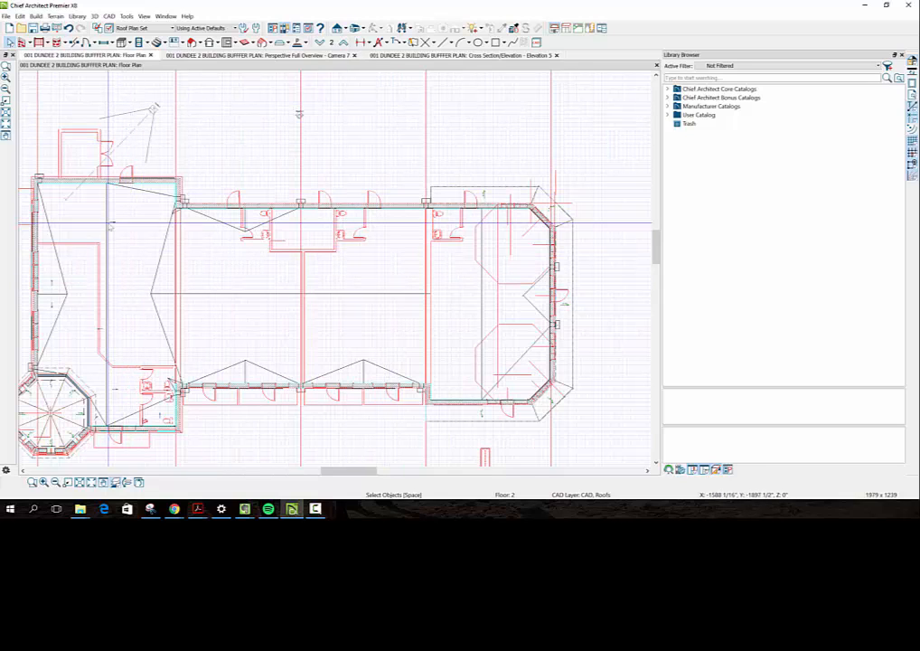
left_click(111, 223)
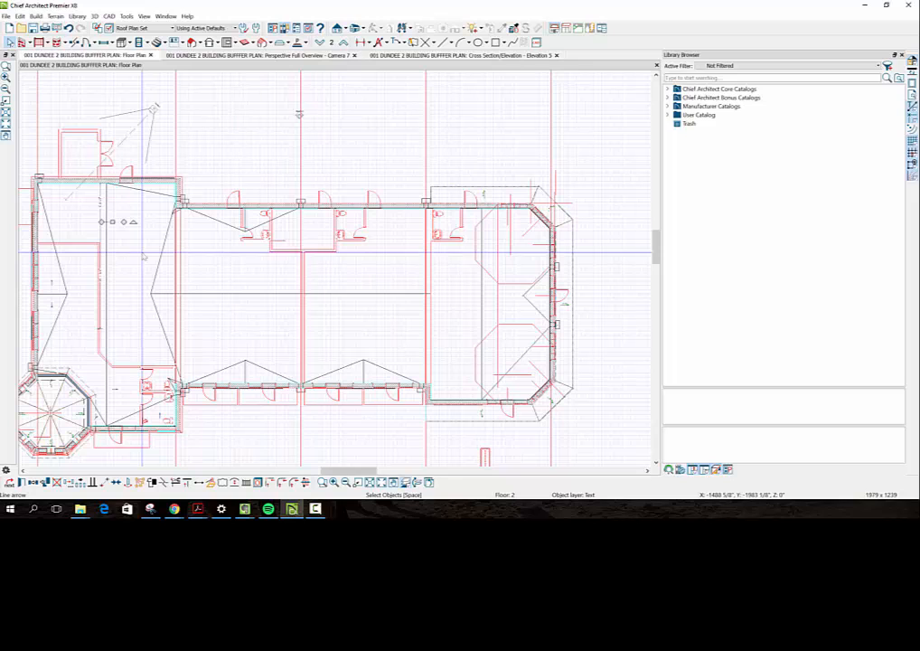
key("ctrl+x")
key("ctrl+v")
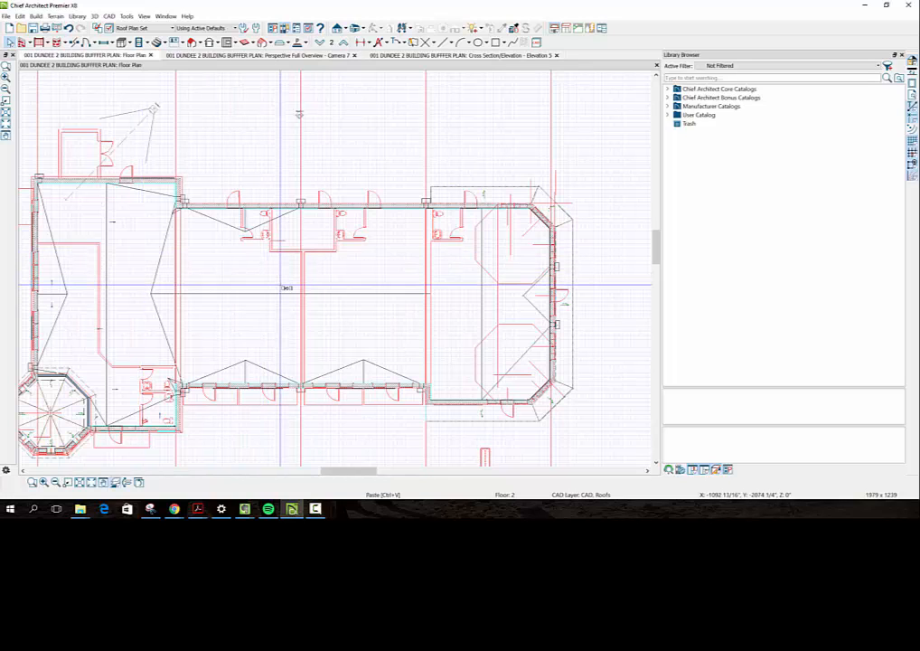
left_click(286, 287)
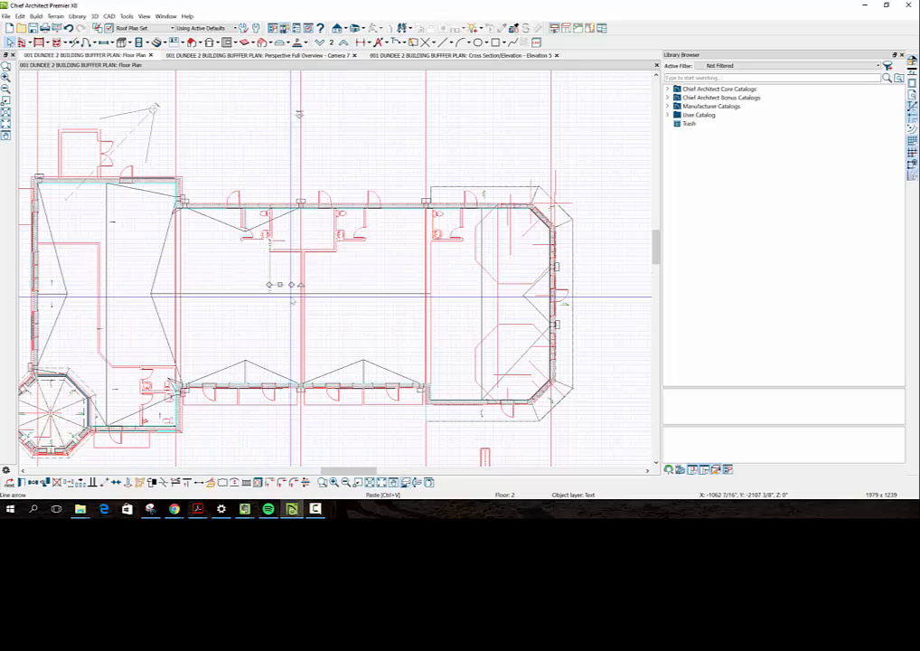
scroll(290, 289, "up", 2)
scroll(291, 293, "up", 1)
left_click_drag(291, 271, 266, 255)
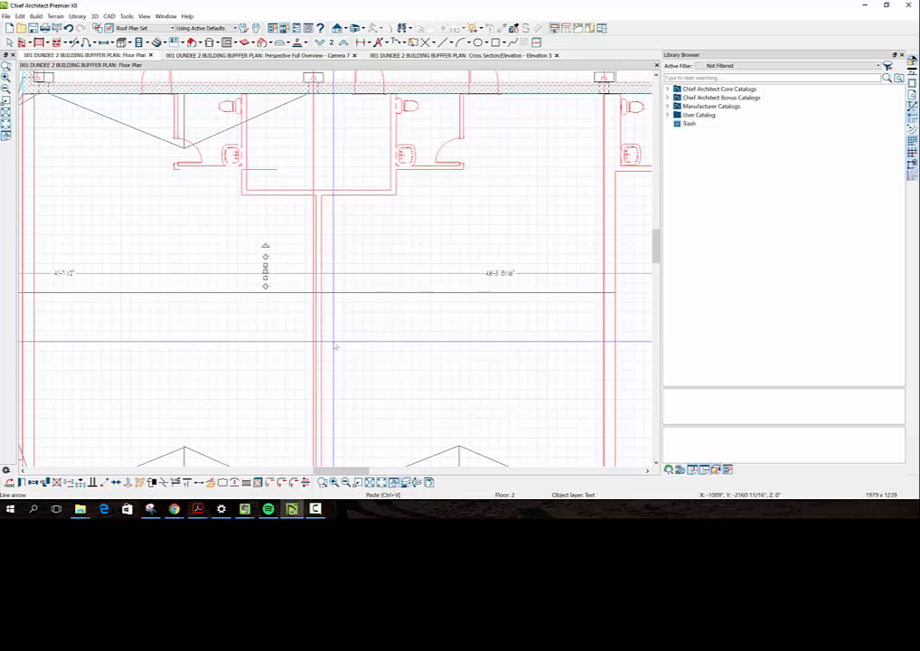
Place a copy of the central section's vertical slope arrow below the horizontal roof line, pointing down and aligned beneath the upper arrow
key("d")
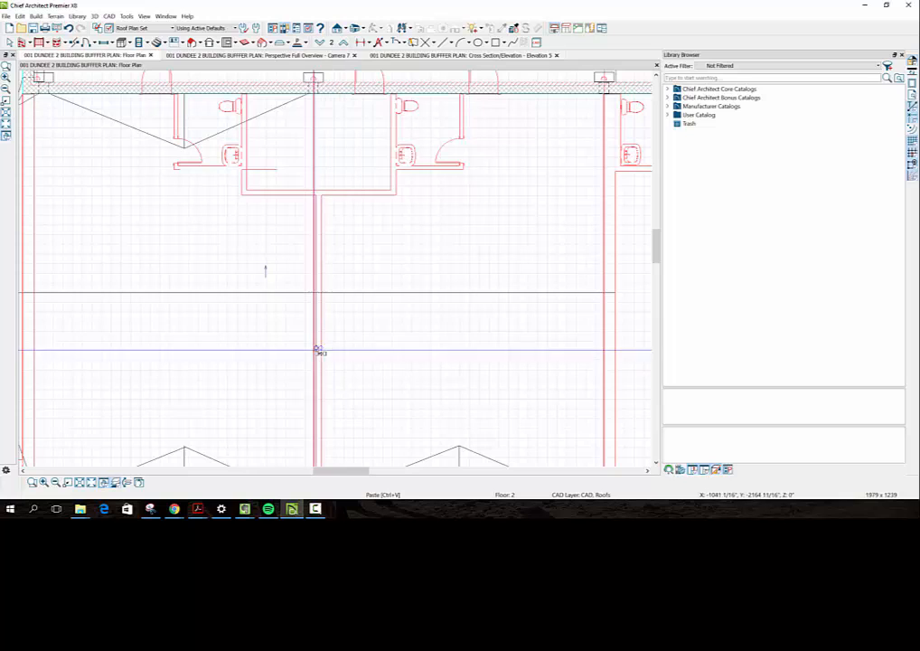
left_click(316, 349)
left_click(269, 321)
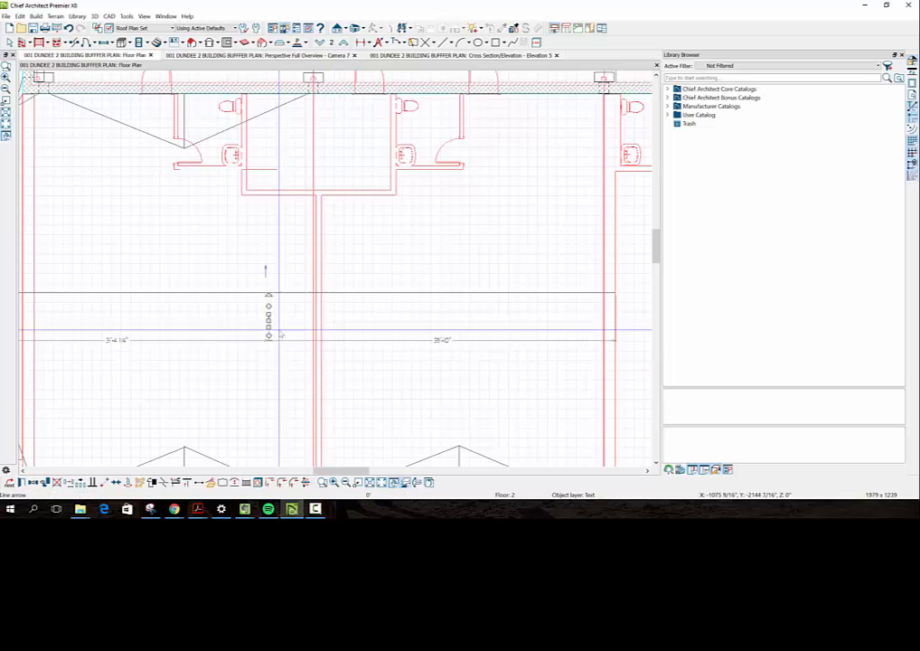
mouse_move(262, 294)
left_mouse_down()
mouse_move(221, 330)
mouse_move(247, 355)
mouse_move(268, 354)
mouse_move(265, 314)
left_mouse_up()
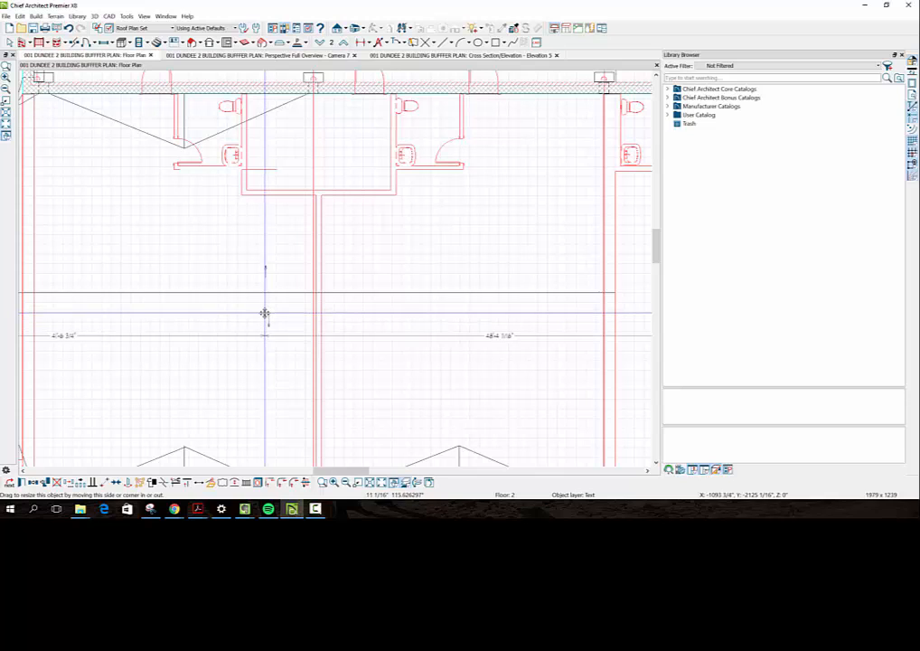
scroll(264, 313, "down", 3)
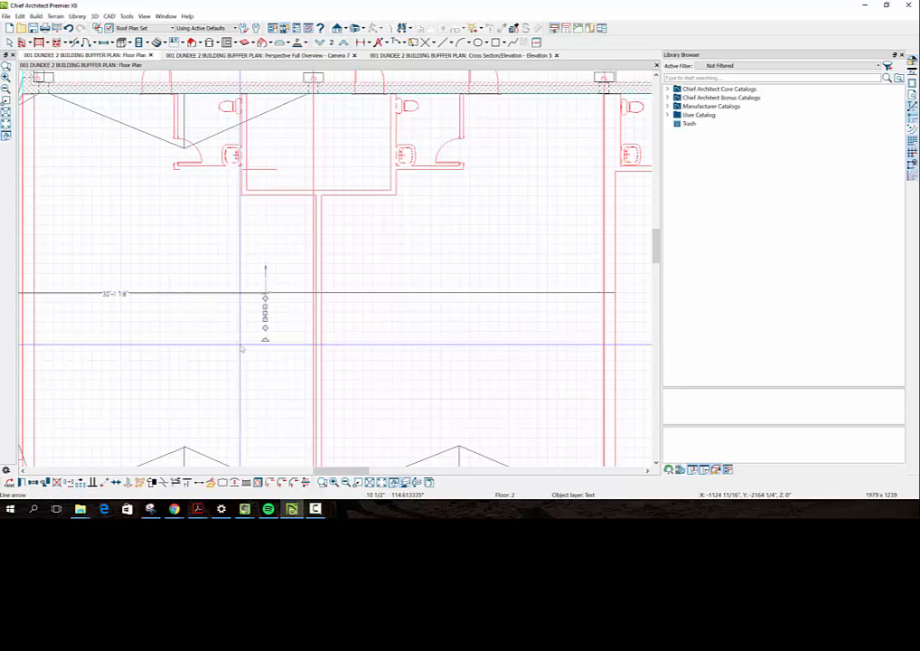
scroll(244, 338, "down", 2)
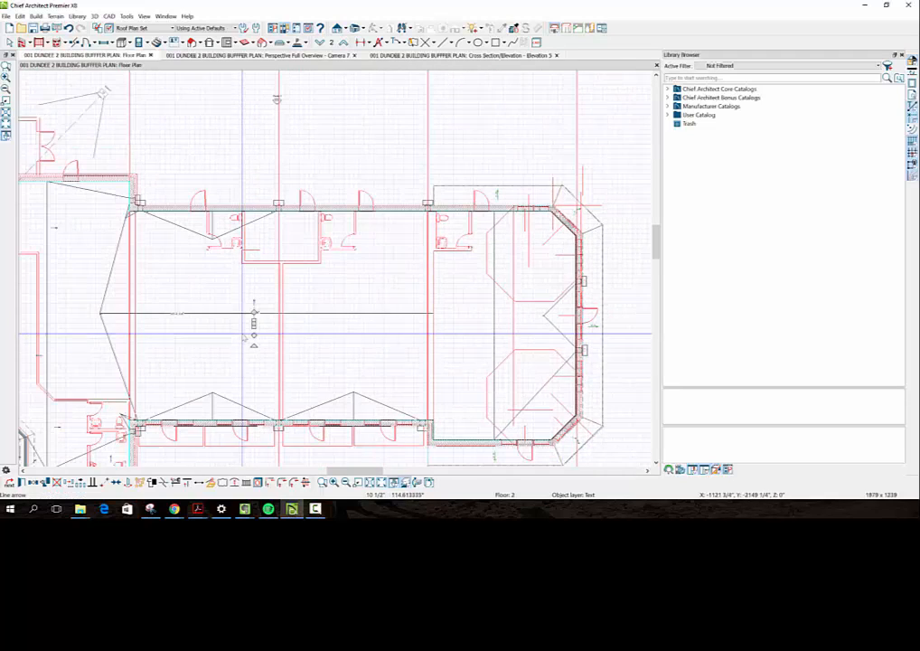
left_click(493, 343)
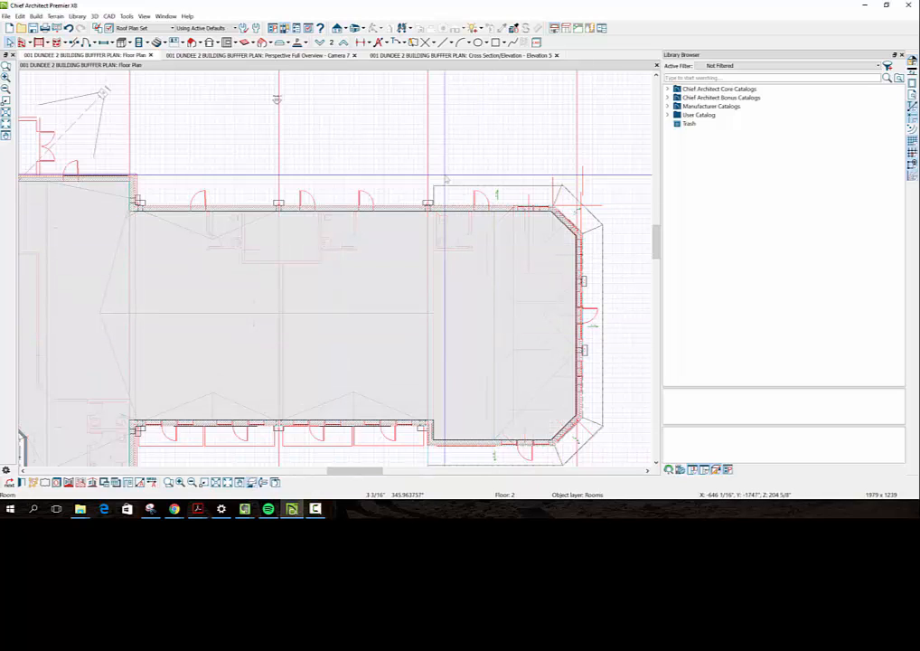
left_click(427, 153)
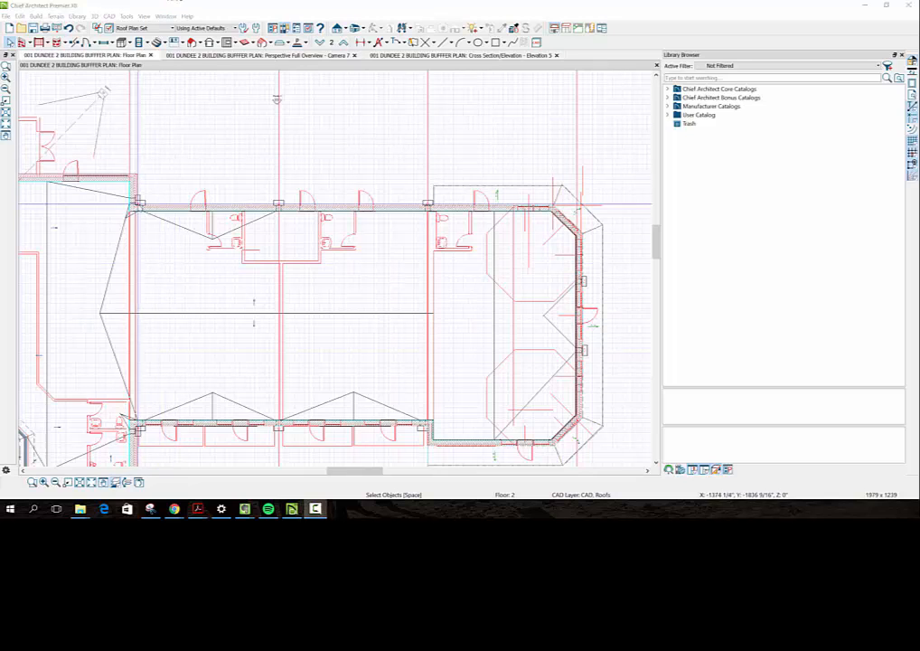
Delete the extra post box and its dashed rectangle on the short vertical wall at the central section's upper-left inside corner
scroll(140, 201, "up", 5)
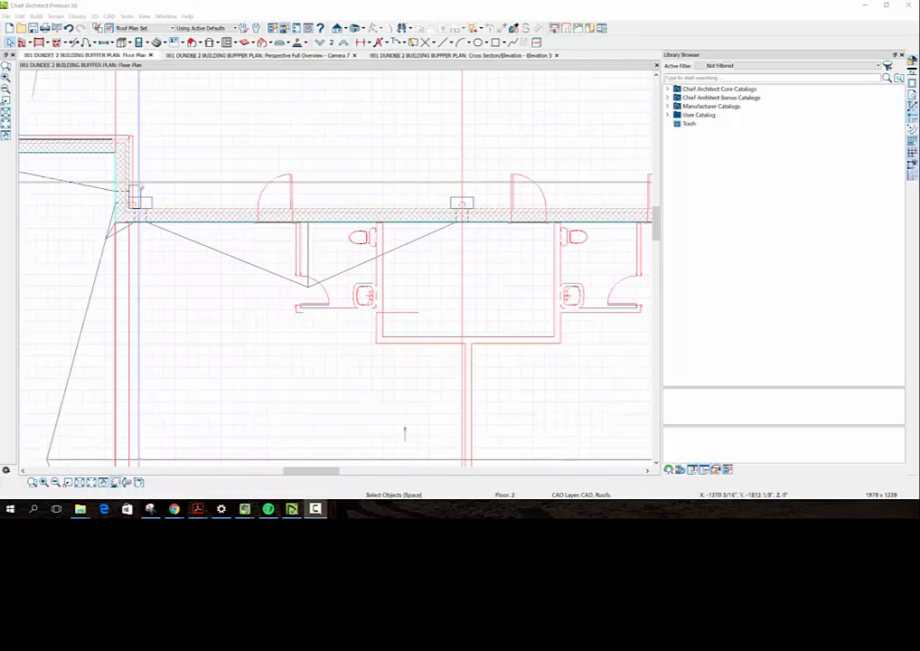
left_click(137, 195)
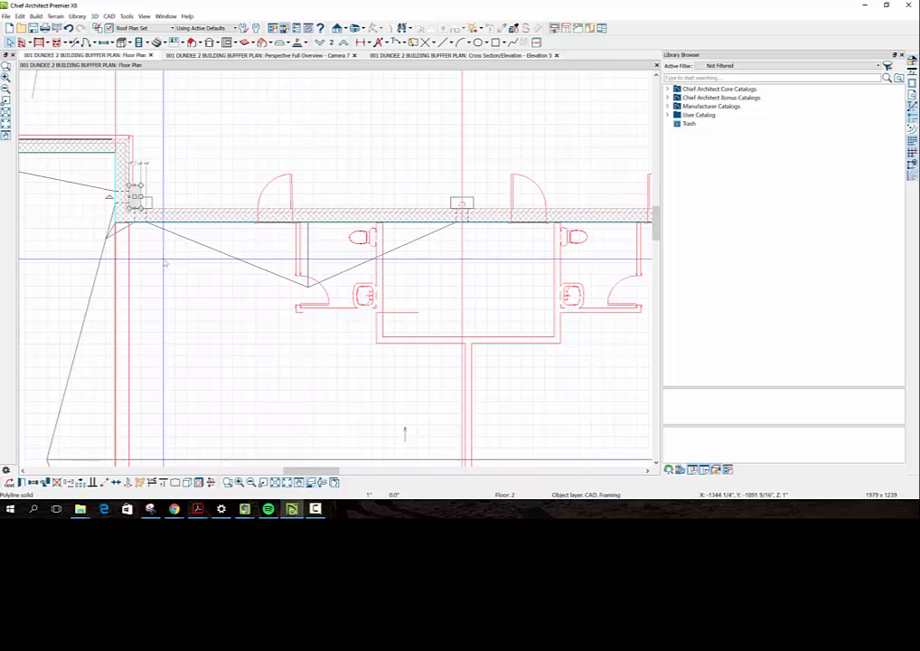
key("Escape")
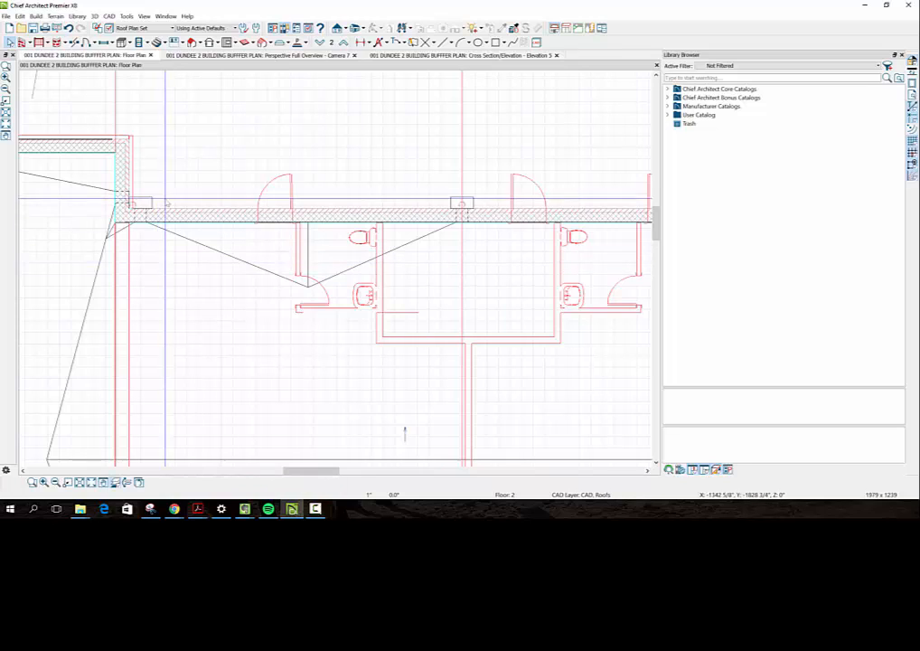
left_click(128, 206)
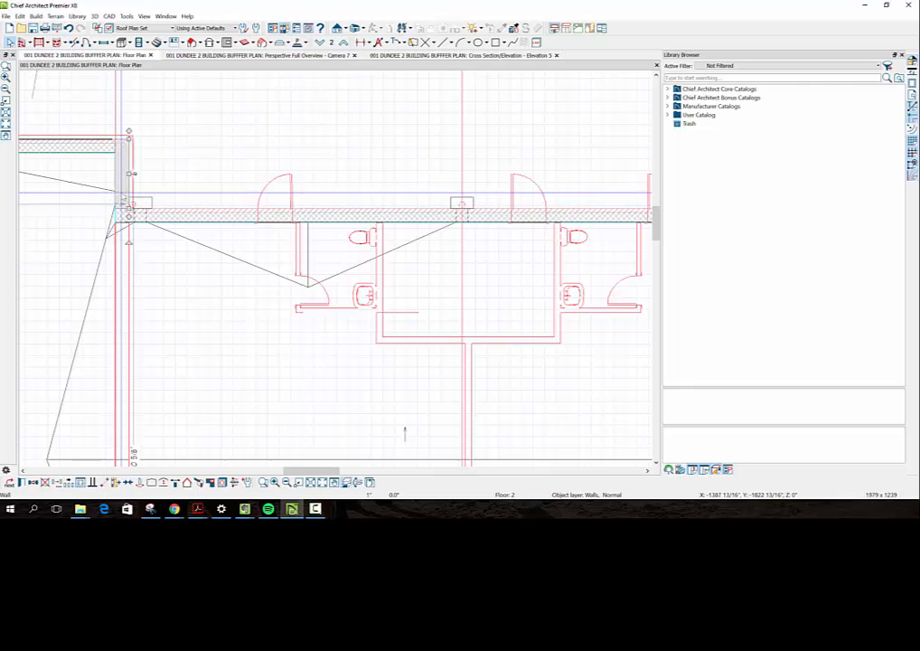
left_click(122, 195)
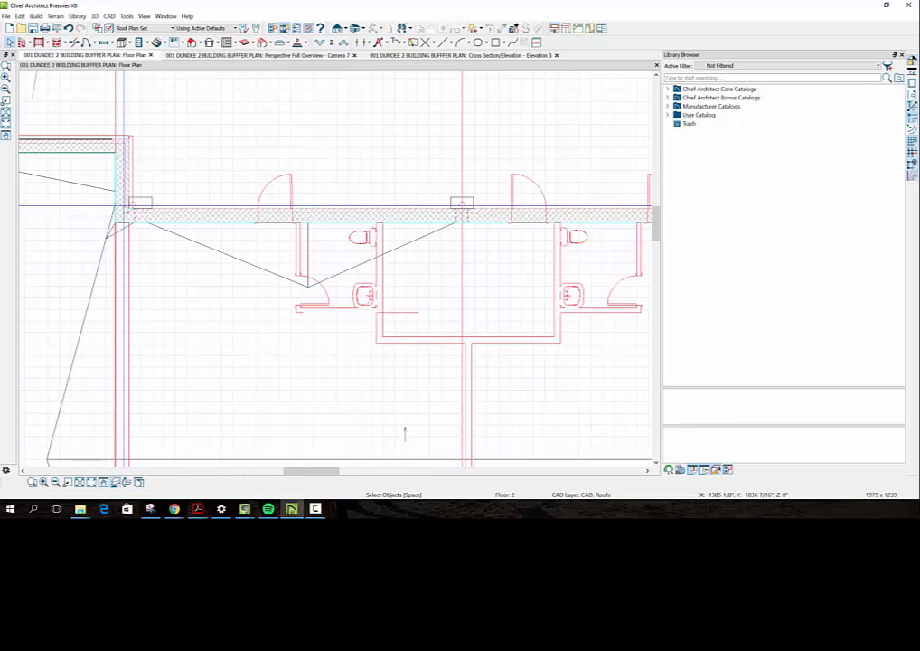
Move the upper end of the central roof polyline's left slanted edge onto the inner wall face below the upper-left corner post
left_click(102, 249)
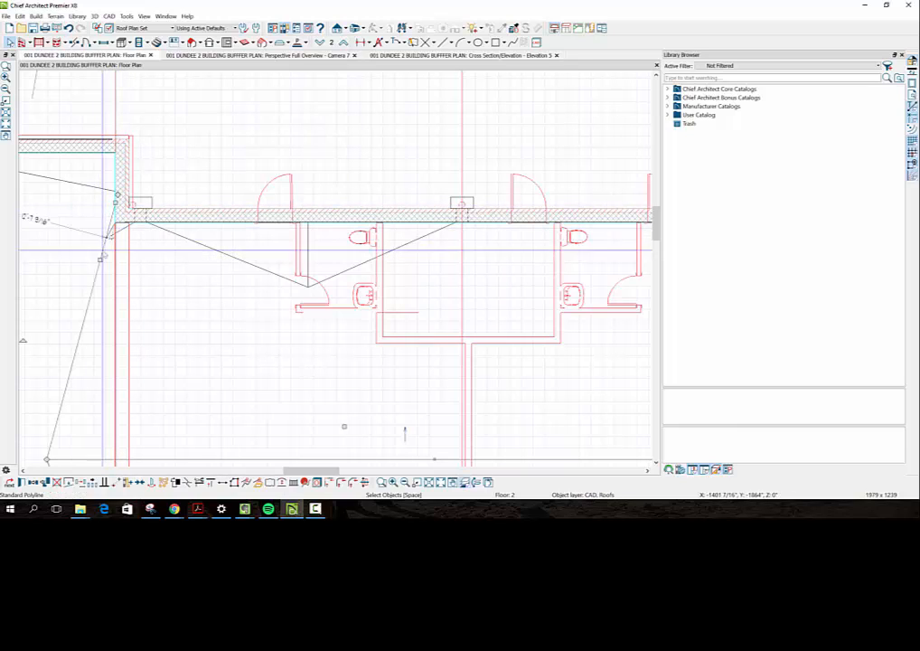
mouse_move(101, 257)
left_mouse_down()
mouse_move(113, 201)
mouse_move(99, 229)
mouse_move(115, 200)
mouse_move(113, 219)
mouse_move(134, 220)
mouse_move(108, 237)
left_mouse_up()
key("Delete")
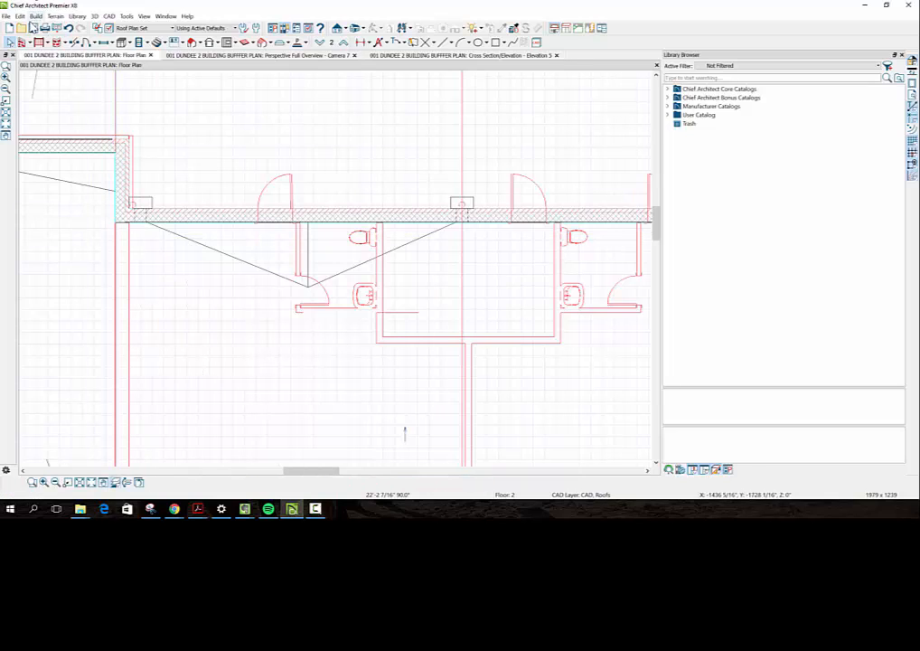
left_click(22, 18)
left_click(32, 27)
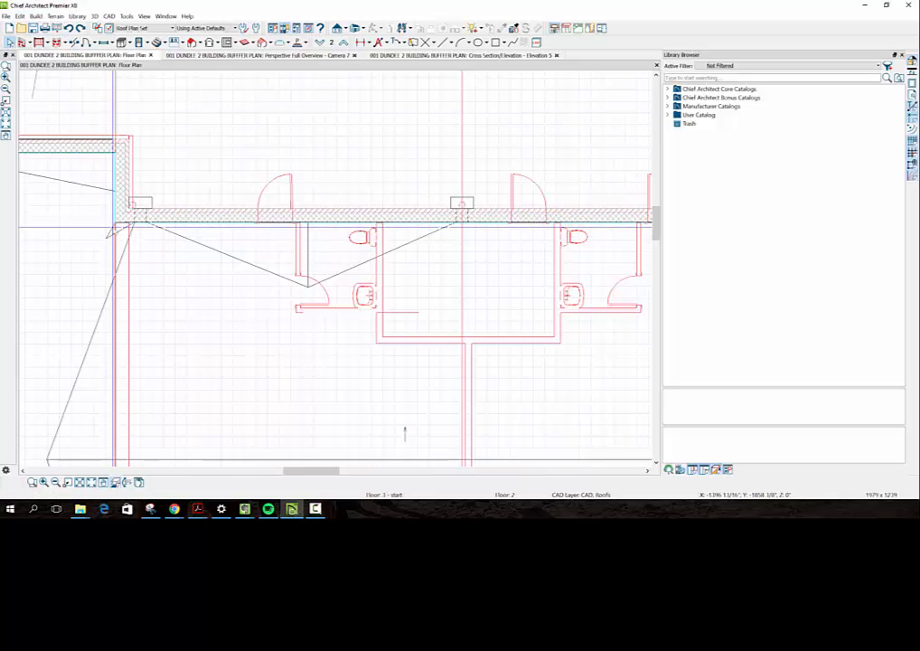
Collapse the polyline's leftover short segment onto the upper-left corner post point and bring the left wing's upper diagonal end to the adjacent wall corner
left_click(109, 232)
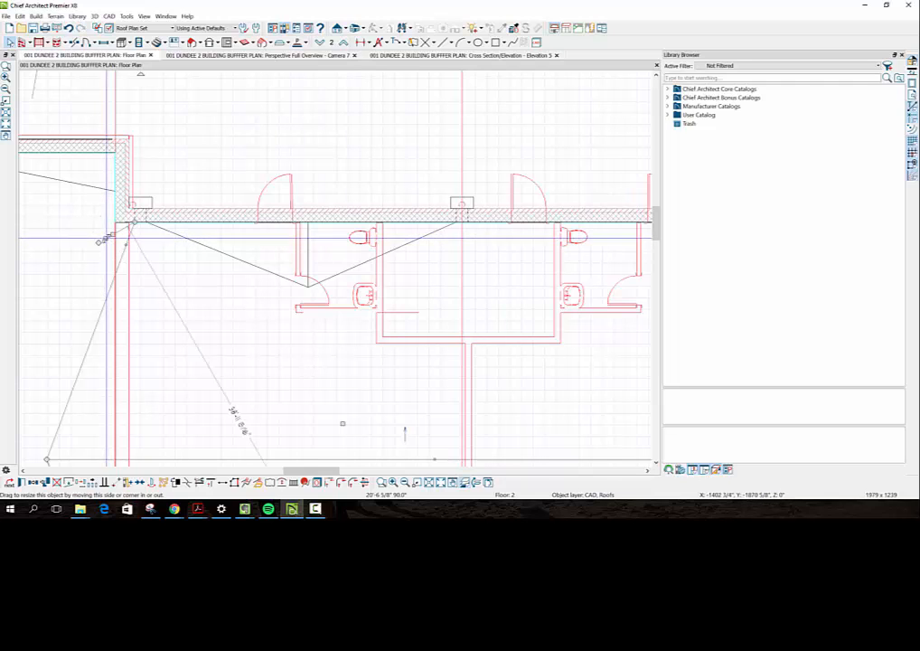
left_click_drag(107, 237, 132, 223)
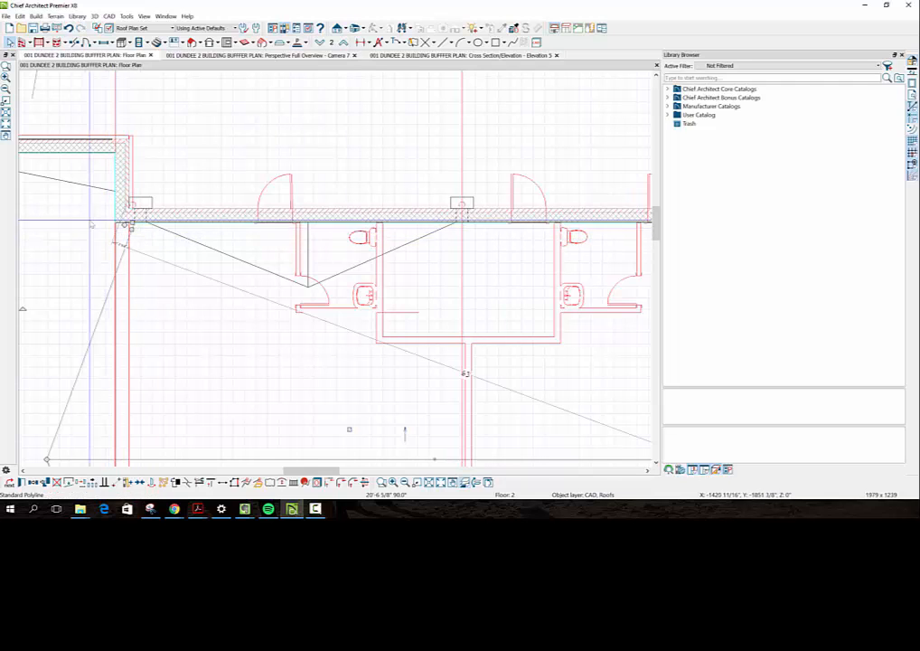
left_click(78, 183)
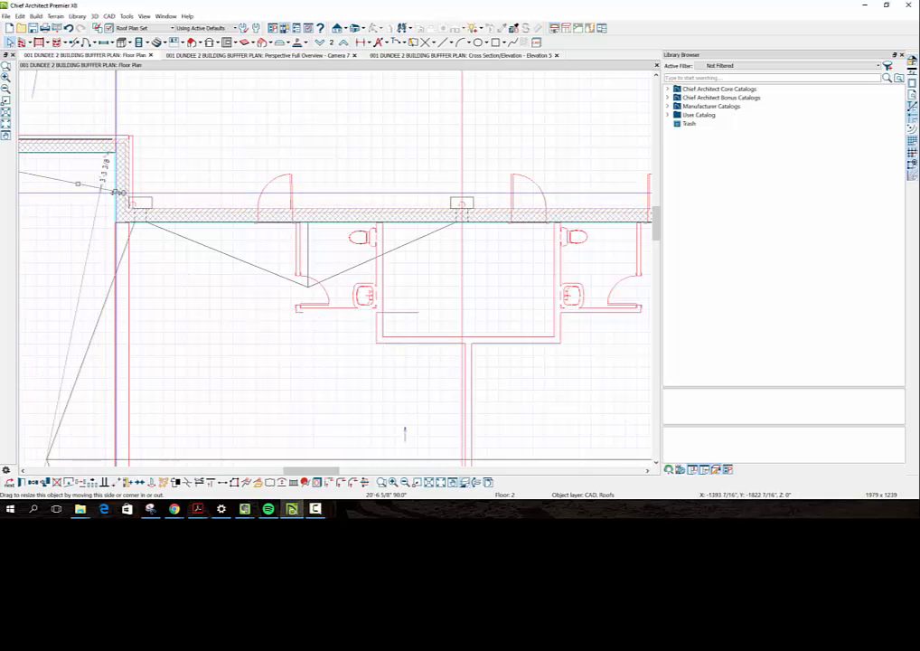
left_click_drag(115, 194, 116, 219)
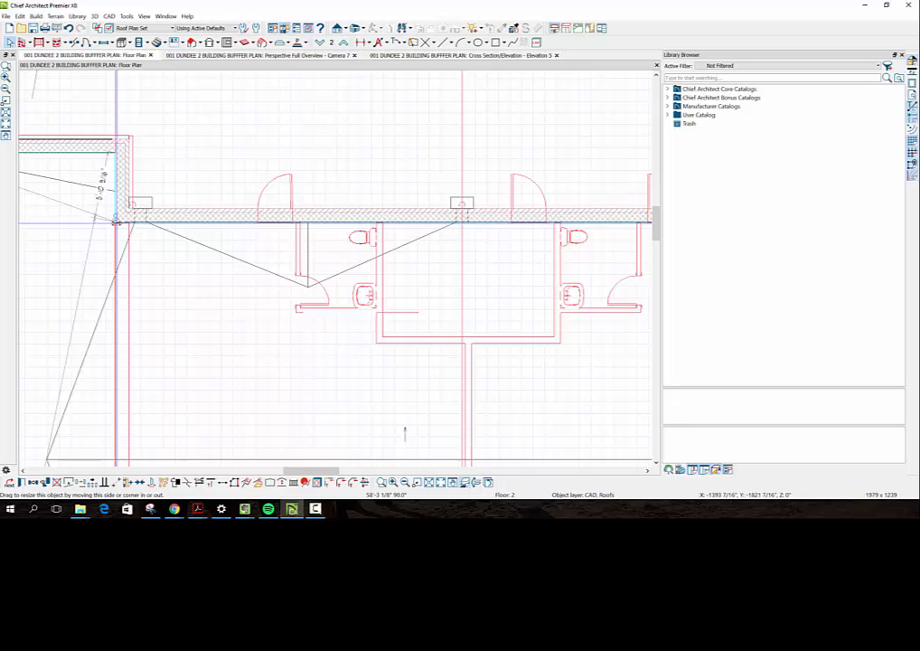
left_click_drag(116, 222, 116, 221)
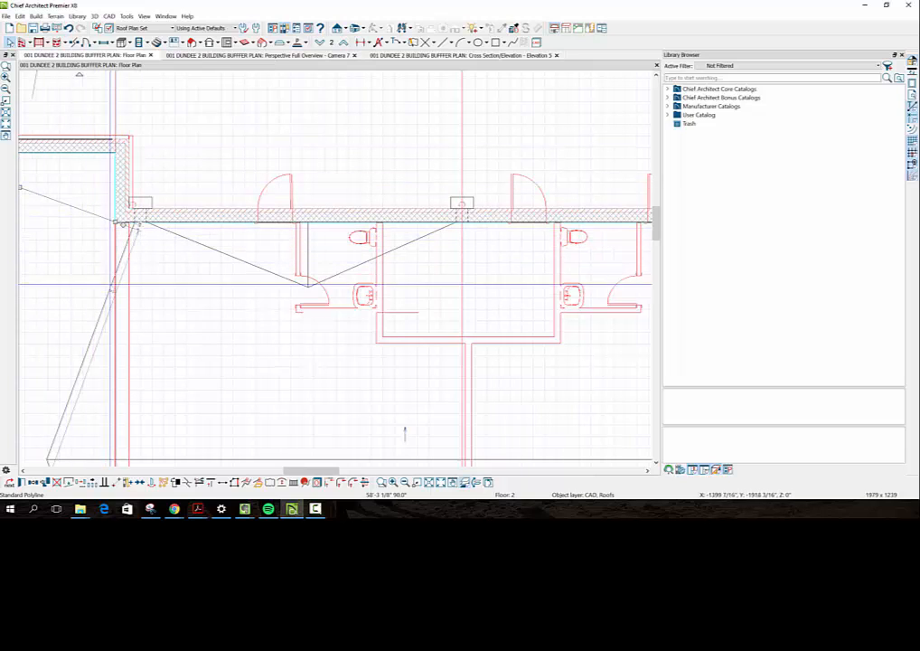
Move the central roof polyline's lower-left end to the lower corner post on the inner wall face and collapse its leftover short segment there
scroll(128, 271, "down", 3)
left_click(209, 387)
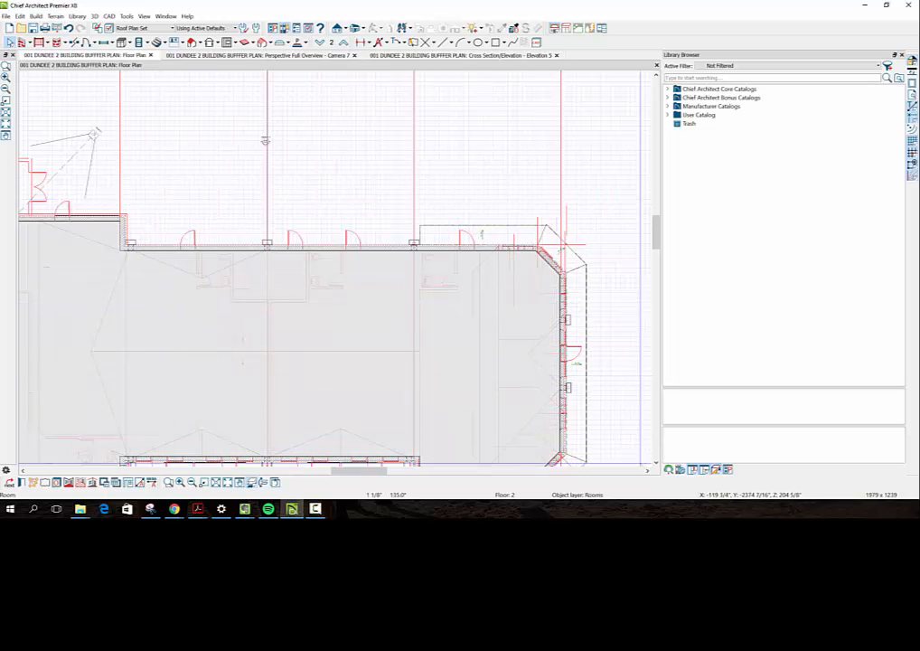
left_click(656, 464)
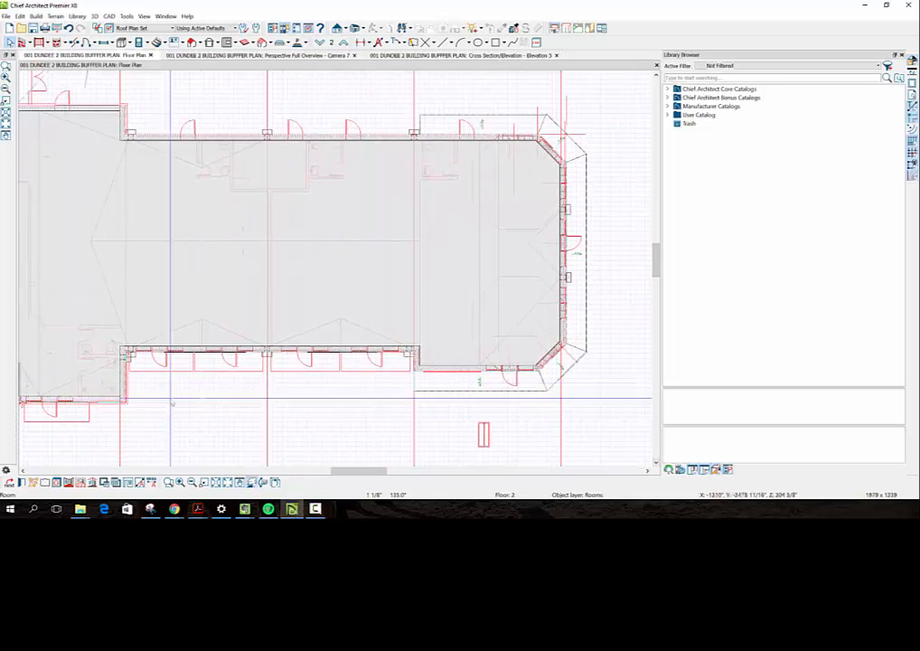
scroll(166, 342, "up", 2)
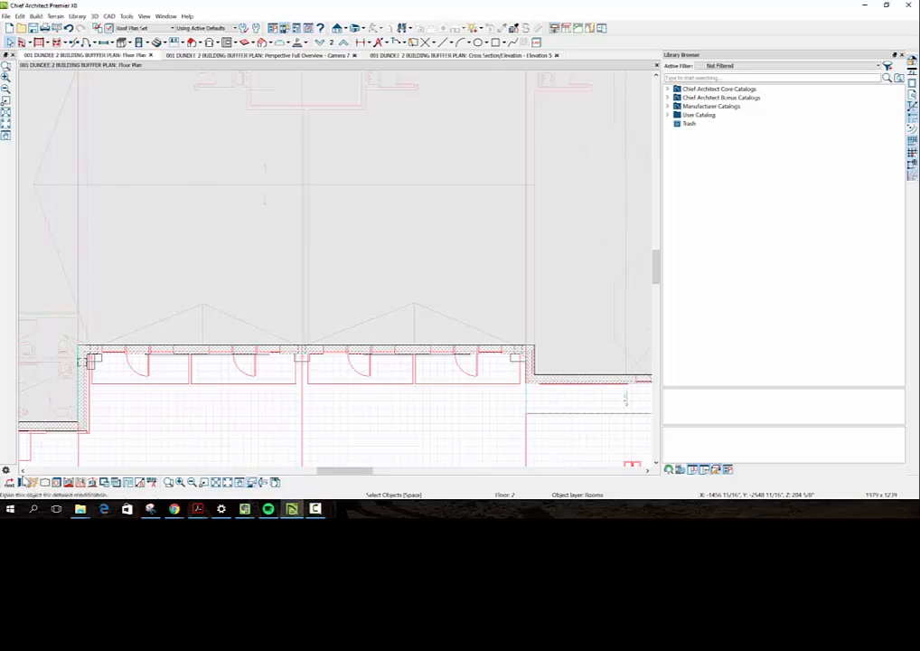
left_click(23, 470)
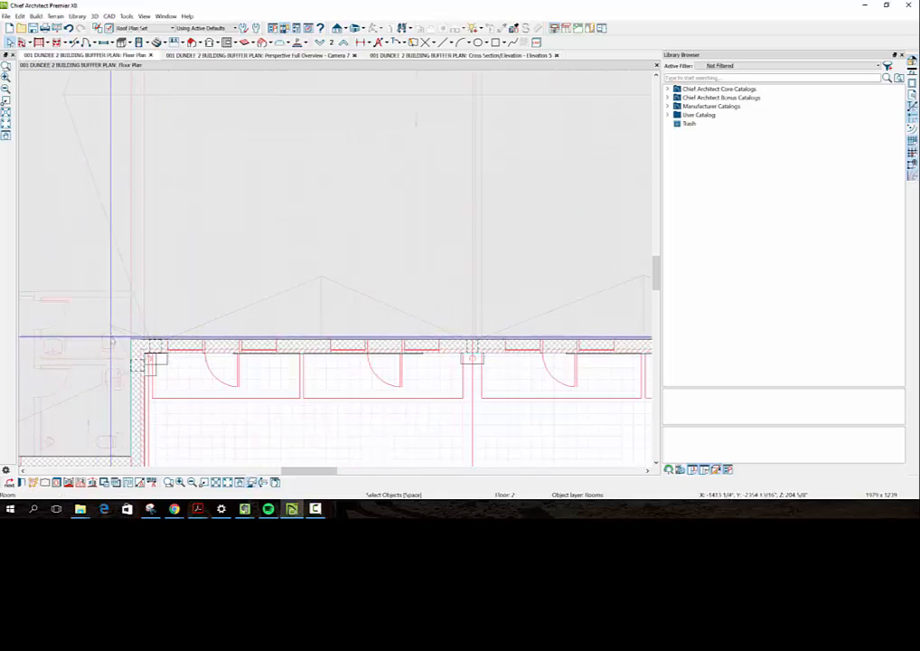
scroll(152, 358, "up", 2)
left_click(110, 327)
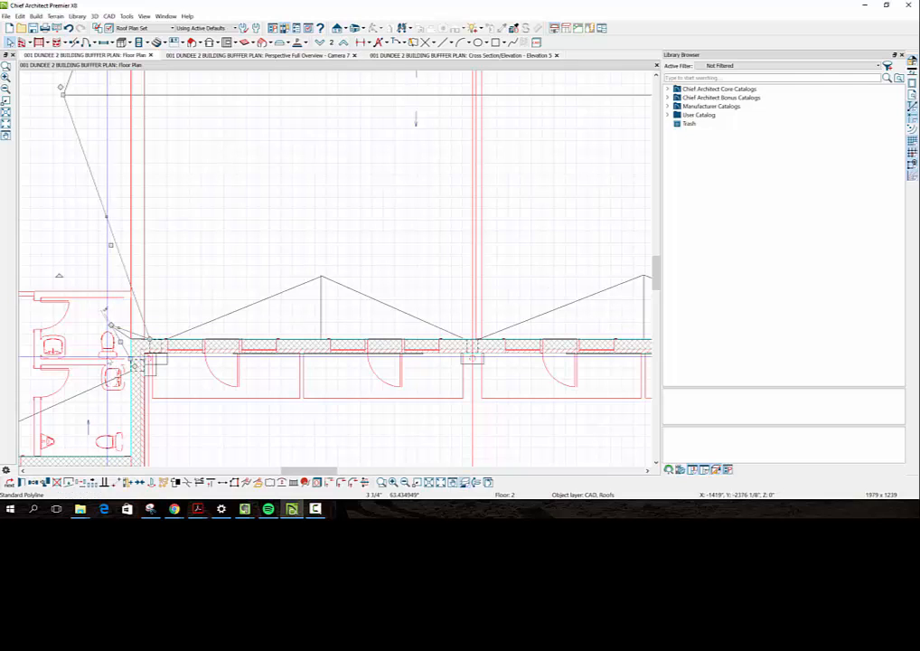
left_click_drag(131, 359, 150, 341)
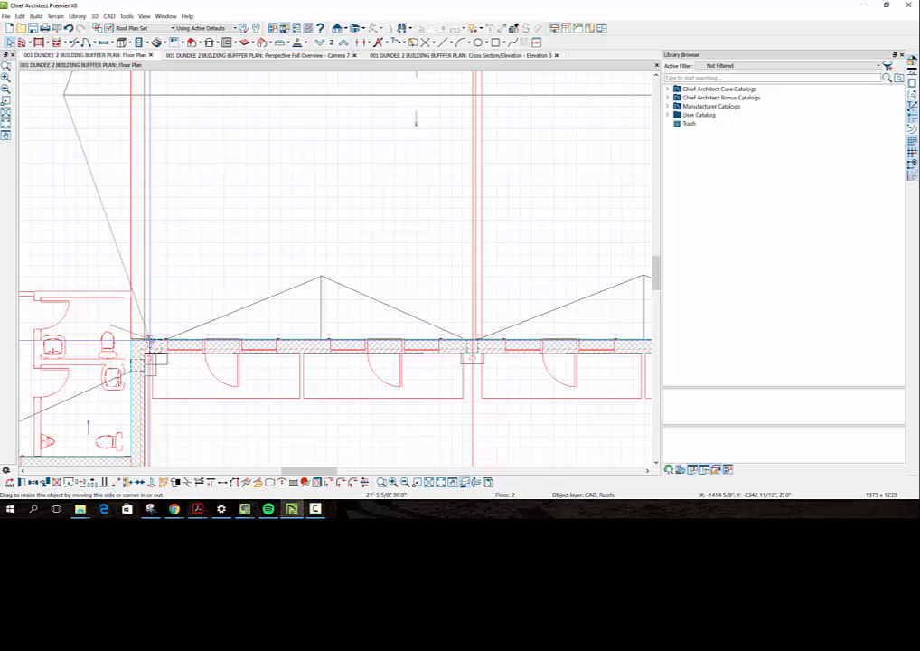
left_click(207, 443)
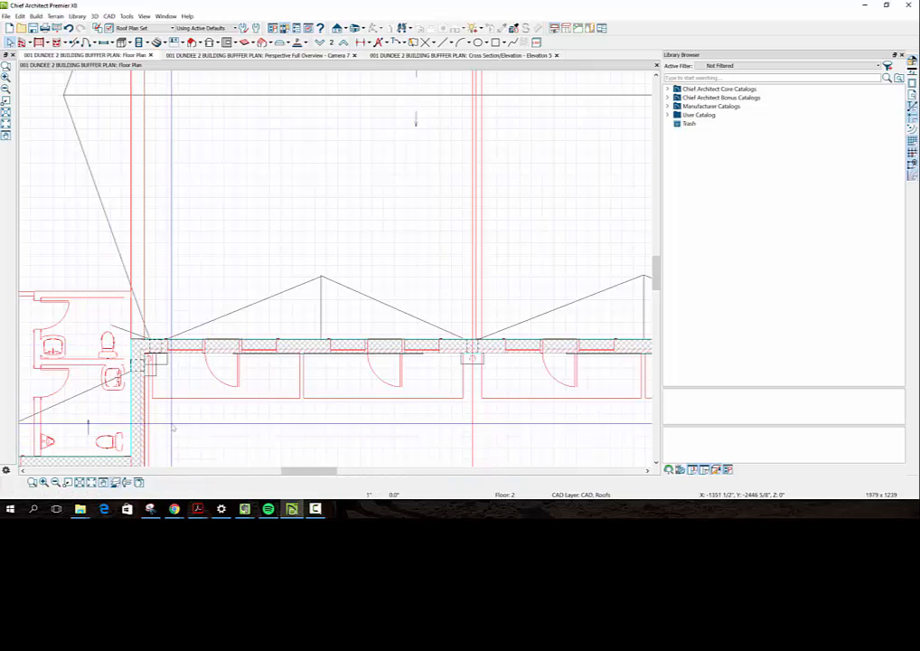
left_click(117, 327)
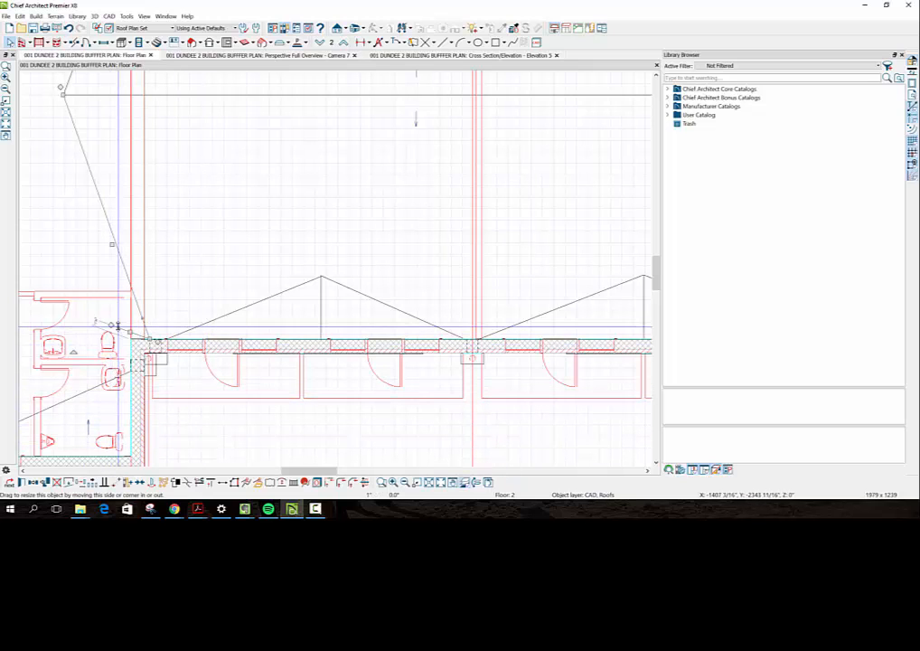
left_click_drag(131, 331, 149, 339)
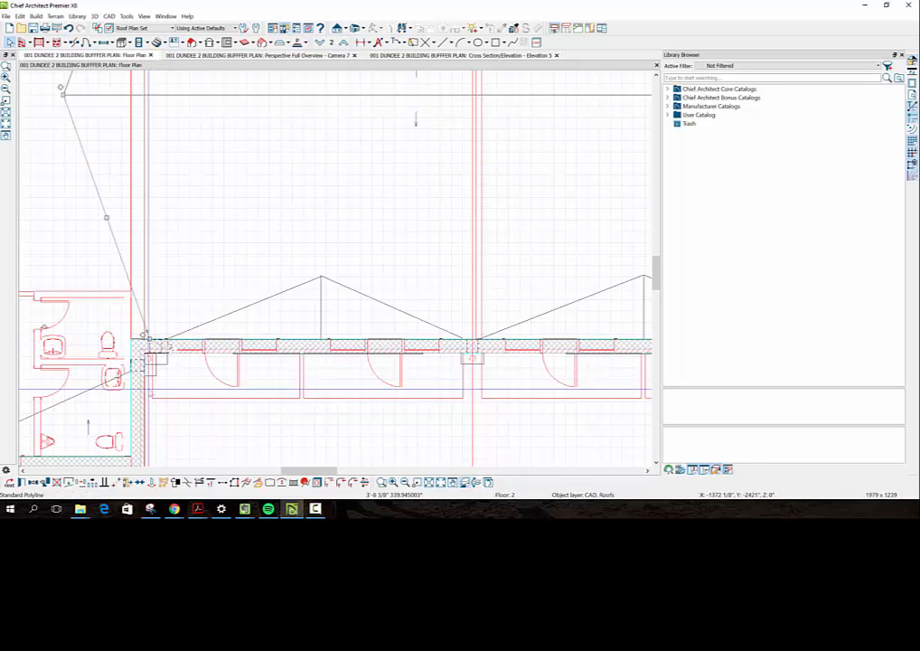
Move the right end of the left wing's lower diagonal line up to the wall corner at the central section's lower left
left_click(85, 390)
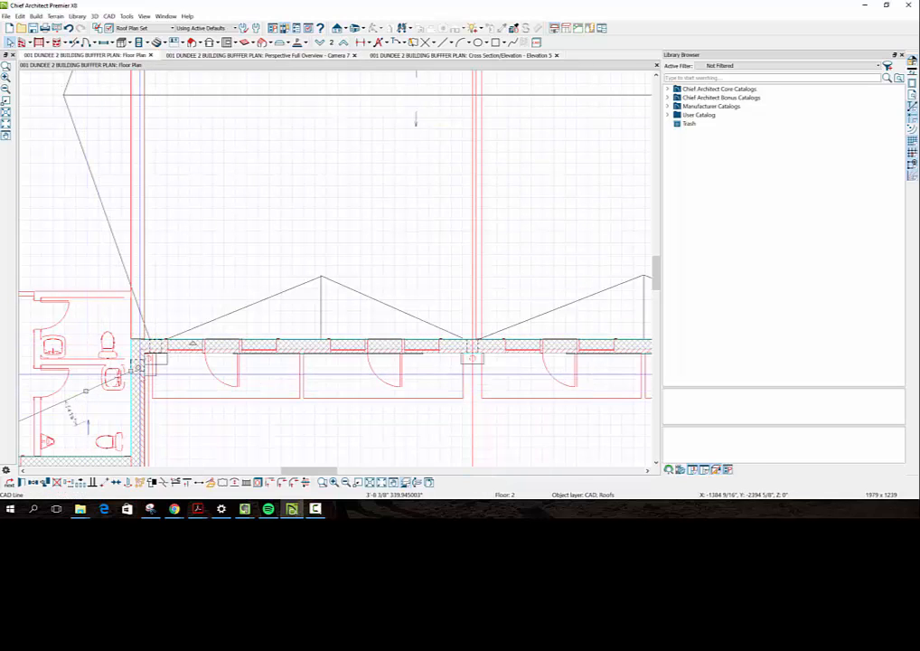
left_click_drag(131, 370, 129, 342)
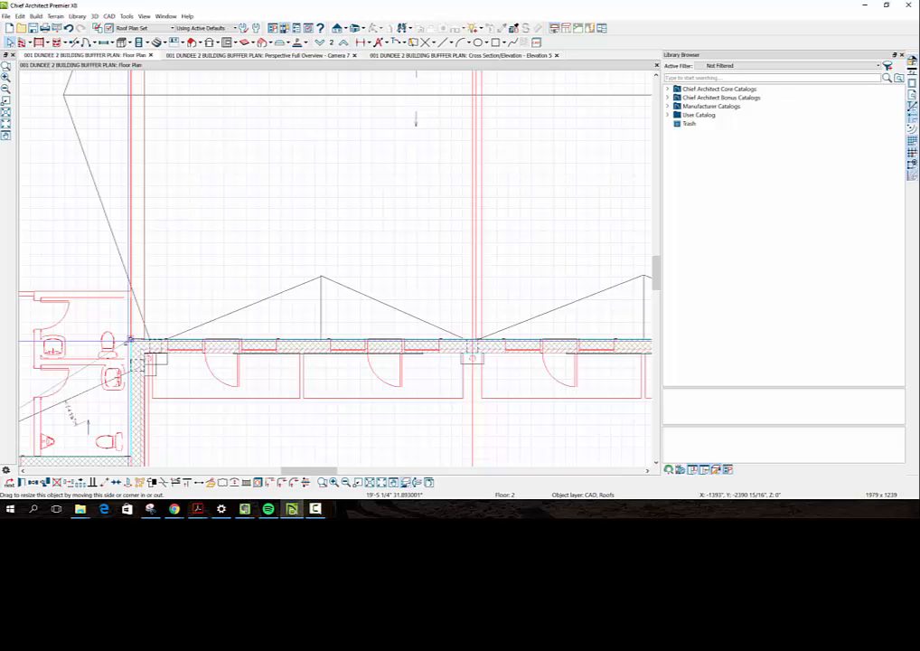
scroll(131, 384, "down", 4)
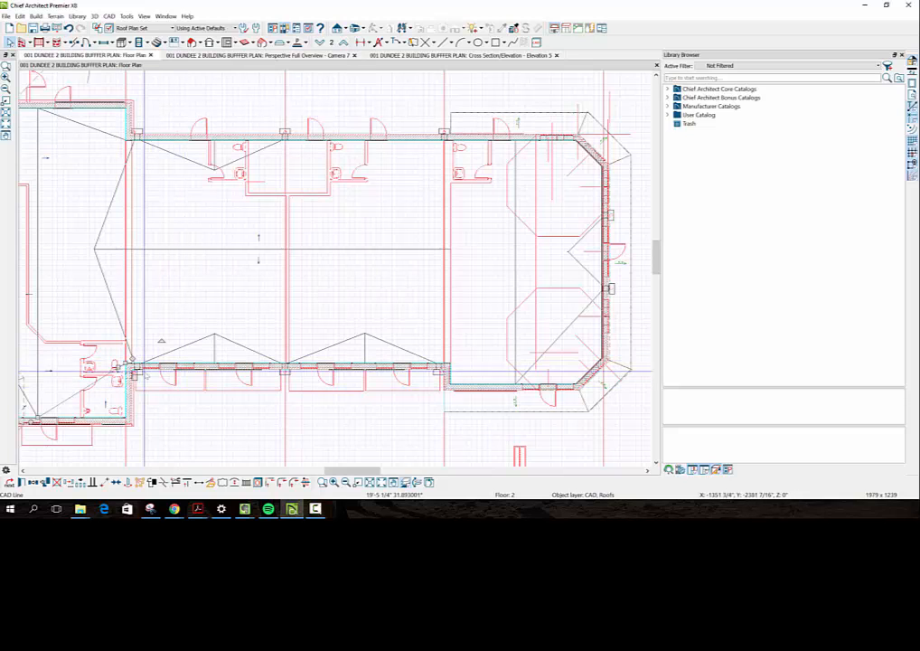
Delete the extra post box and its dashed rectangle on the short vertical wall at the central section's lower-left corner
scroll(139, 387, "up", 2)
scroll(138, 388, "up", 1)
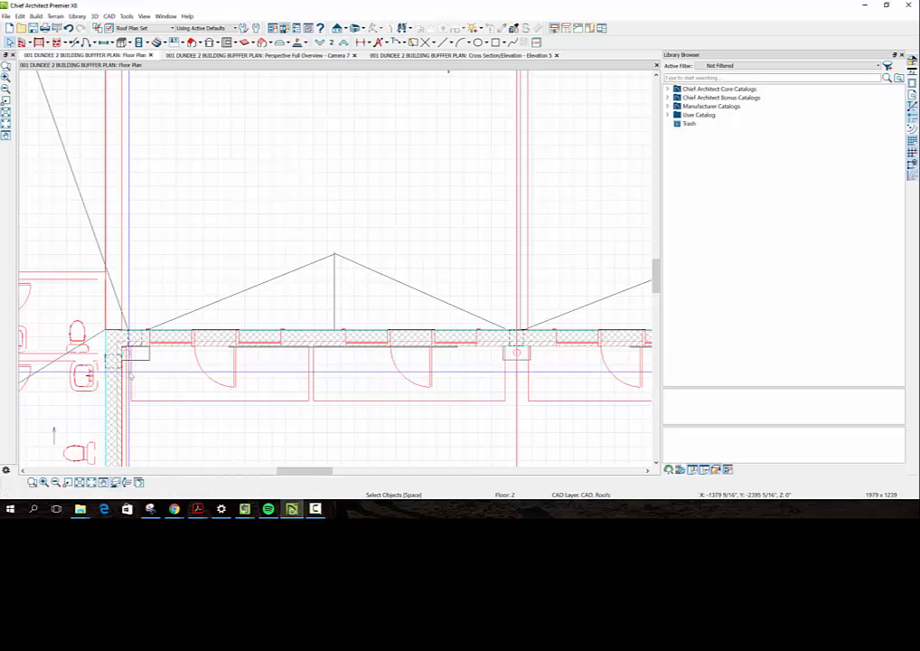
left_click(121, 341)
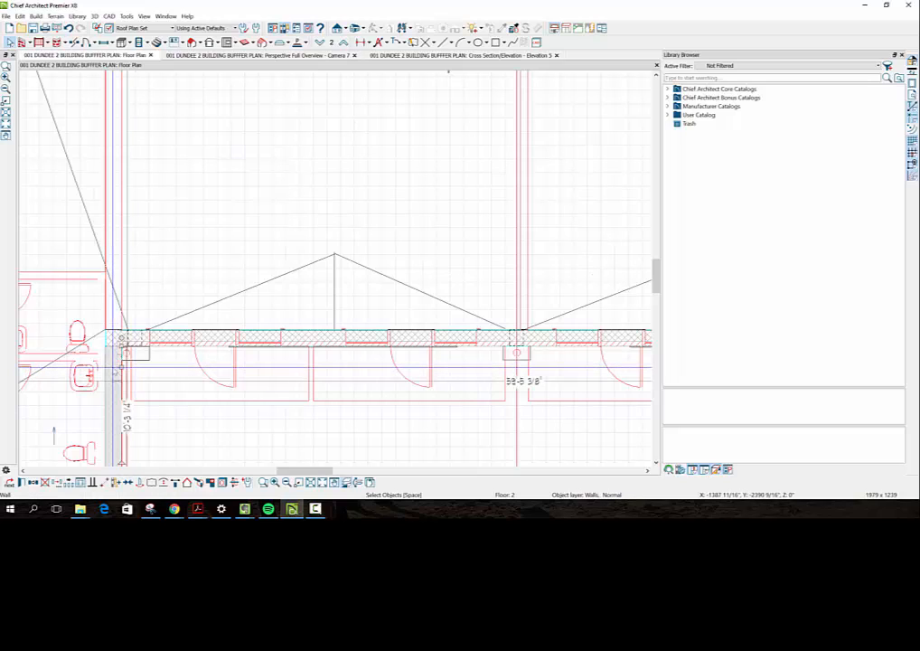
left_click(110, 361)
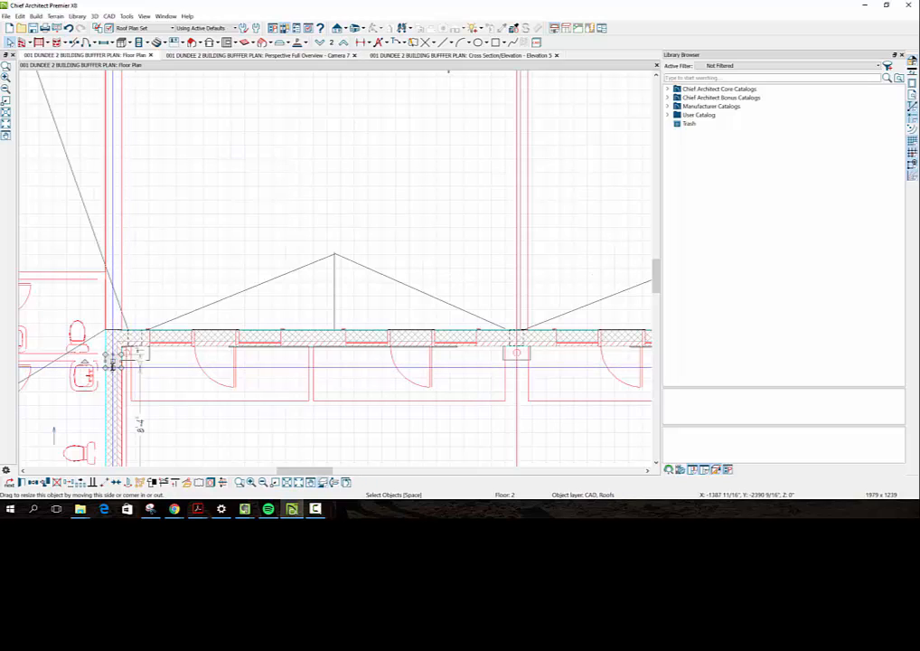
key("Delete")
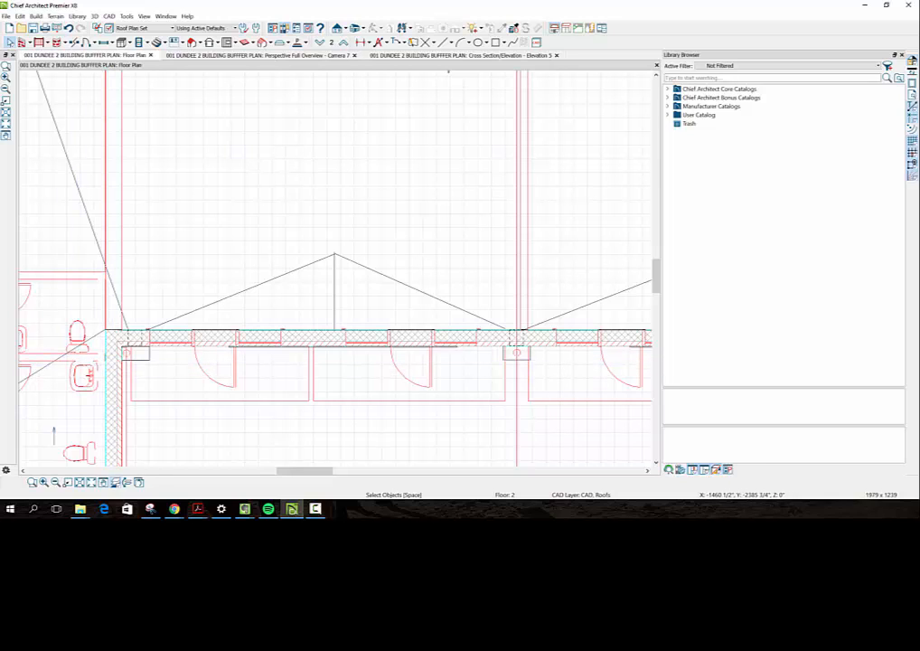
scroll(242, 402, "down", 3)
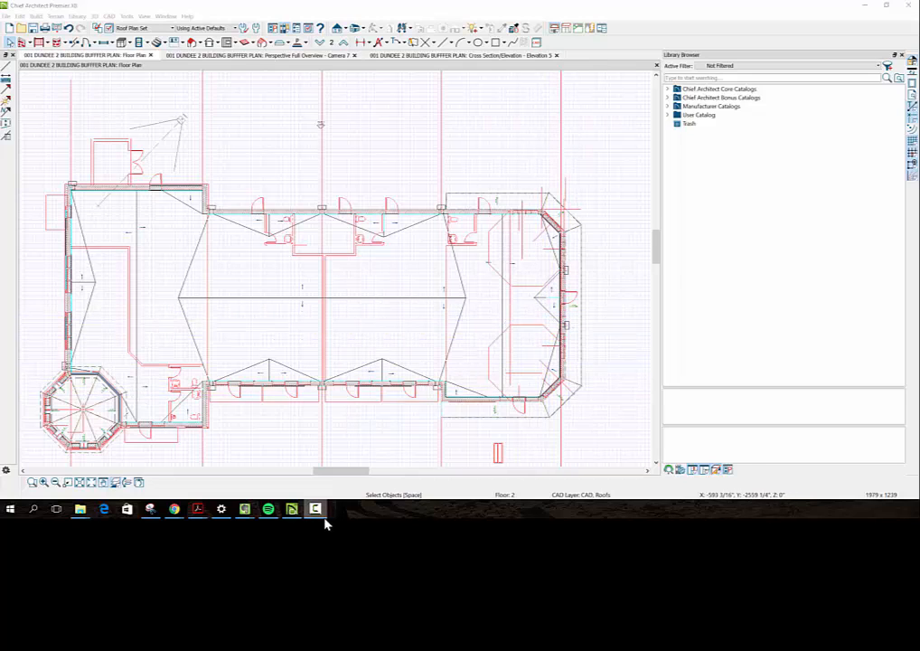
mouse_move(327, 524)
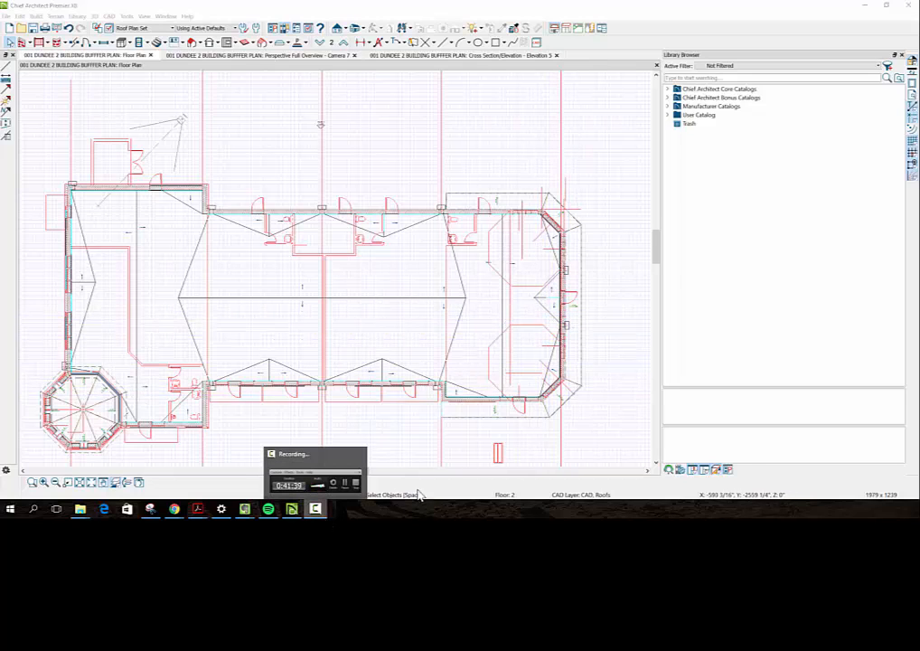